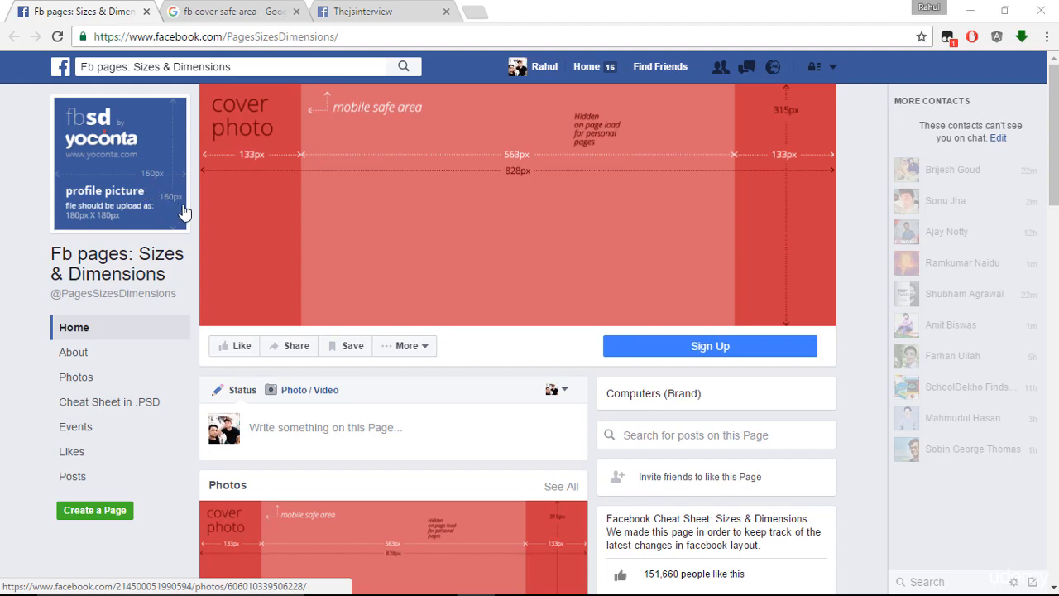
- Examine the profile picture and cover photo dimensions on the Fb pages: Sizes & Dimensions page at 150% zoom, then restore the default zoom
key("ctrl+plus")
key("ctrl+plus")
key("ctrl+plus")
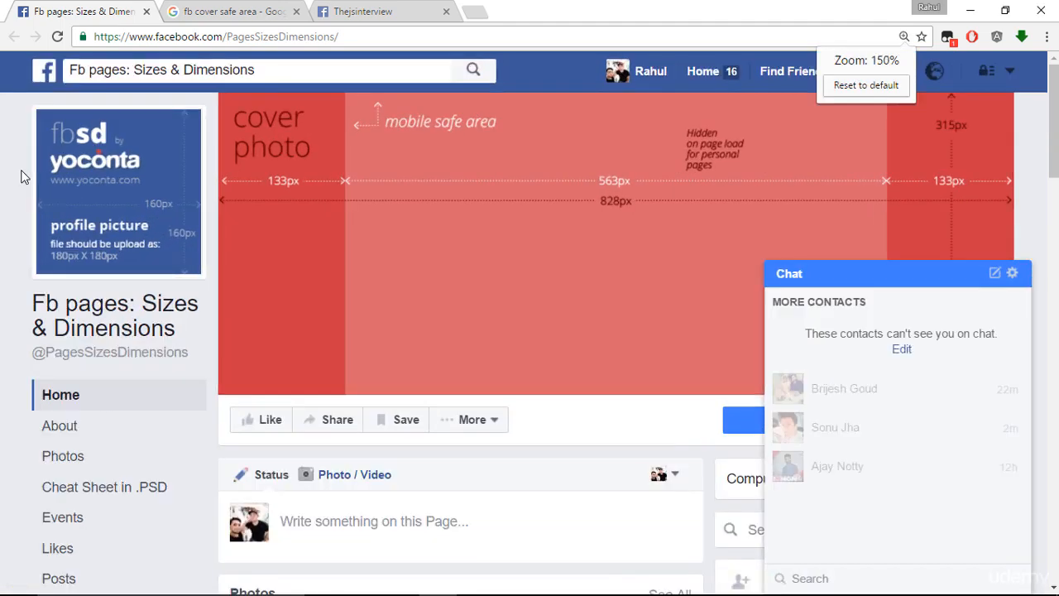
scroll(83, 223, "down", 7)
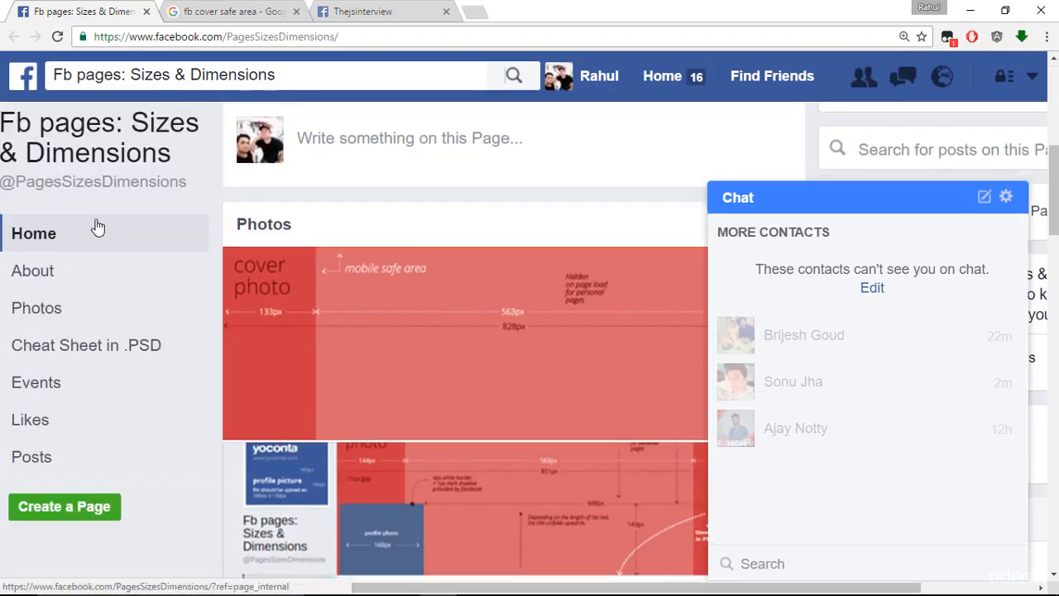
scroll(120, 244, "up", 4)
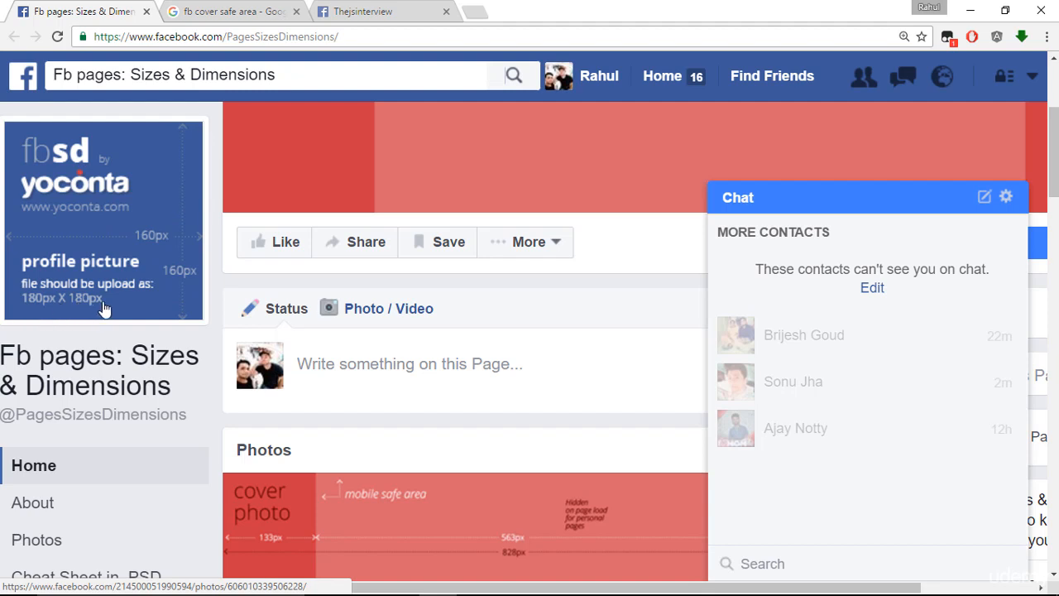
left_click(905, 37)
left_click(900, 85)
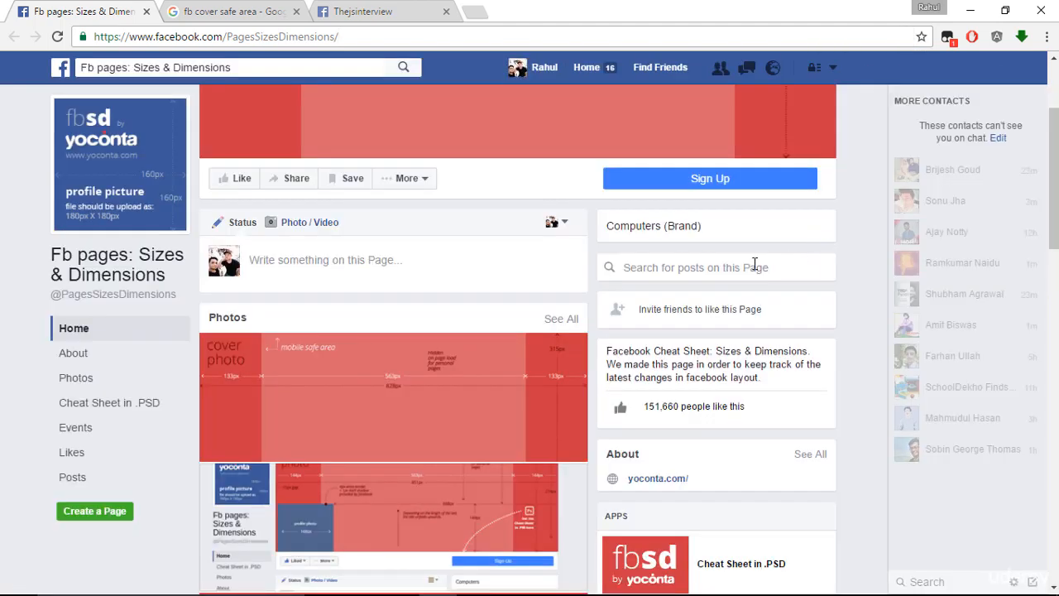
scroll(755, 263, "up", 2)
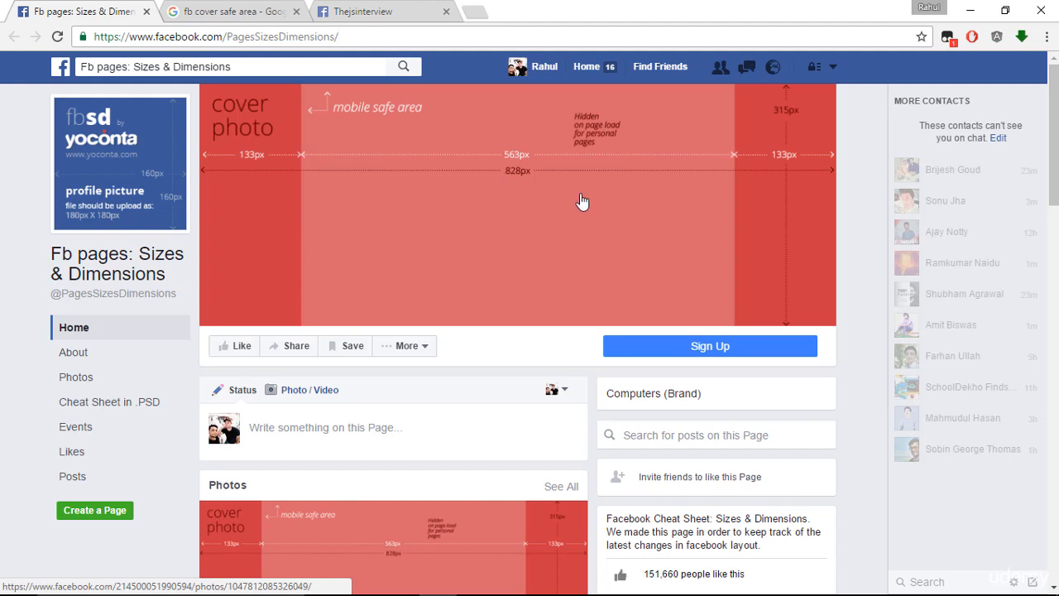
- Open the personal profile in a new browser tab and switch to that tab
right_click(526, 69)
left_click(553, 80)
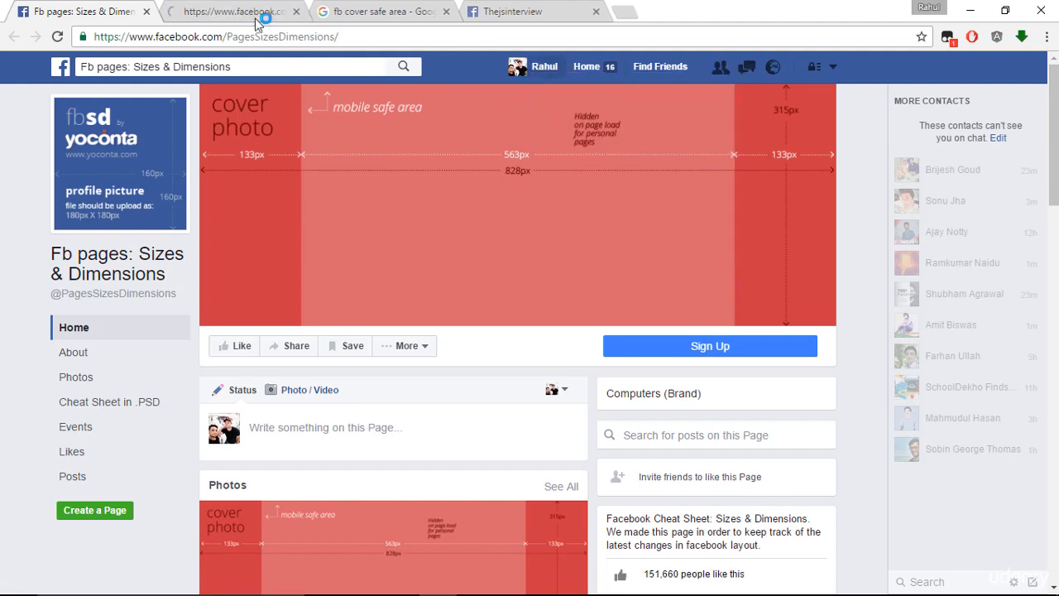
left_click(259, 12)
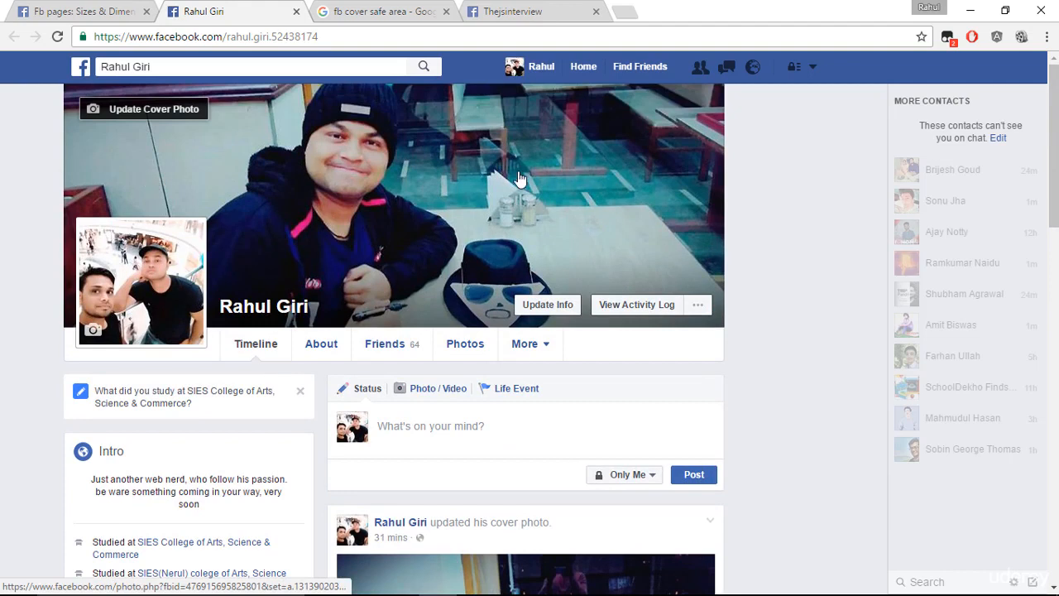
- Expose the hidden extension icons and measure the full width of the personal profile's cover photo with the page ruler
left_click_drag(935, 37, 662, 37)
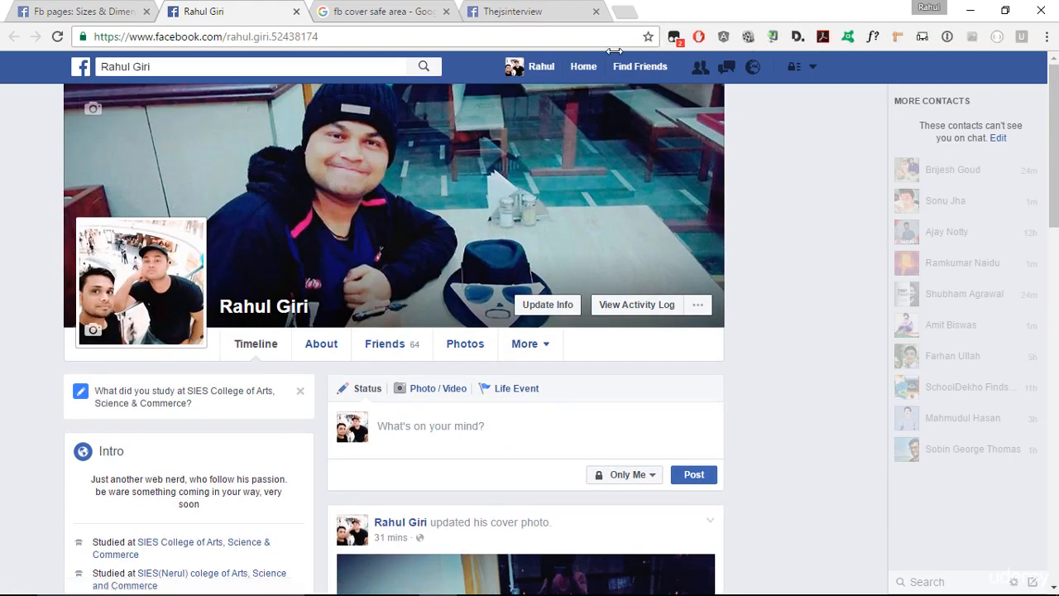
left_click(898, 36)
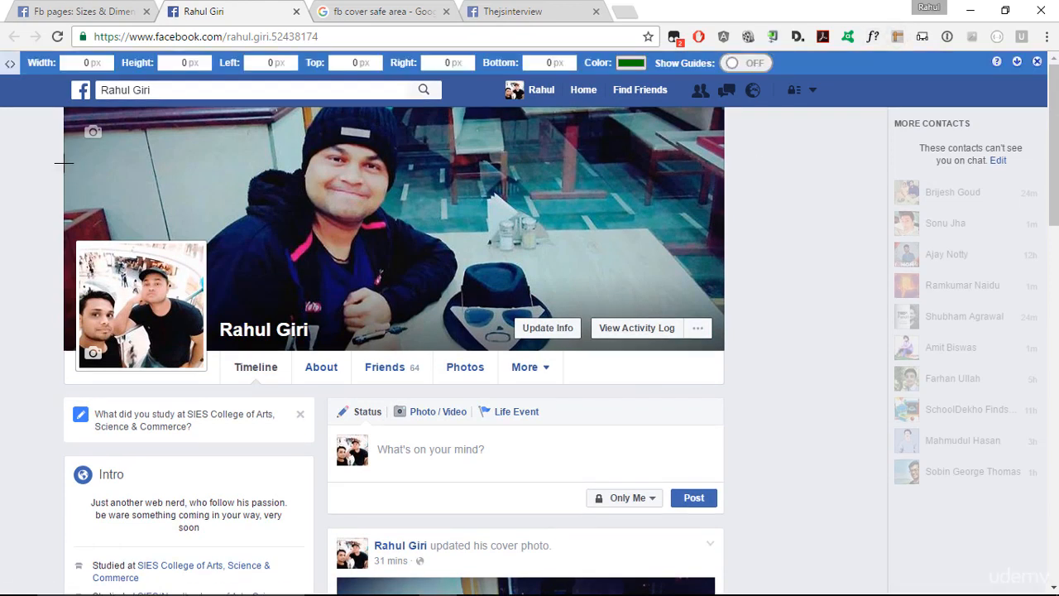
left_click_drag(63, 162, 726, 230)
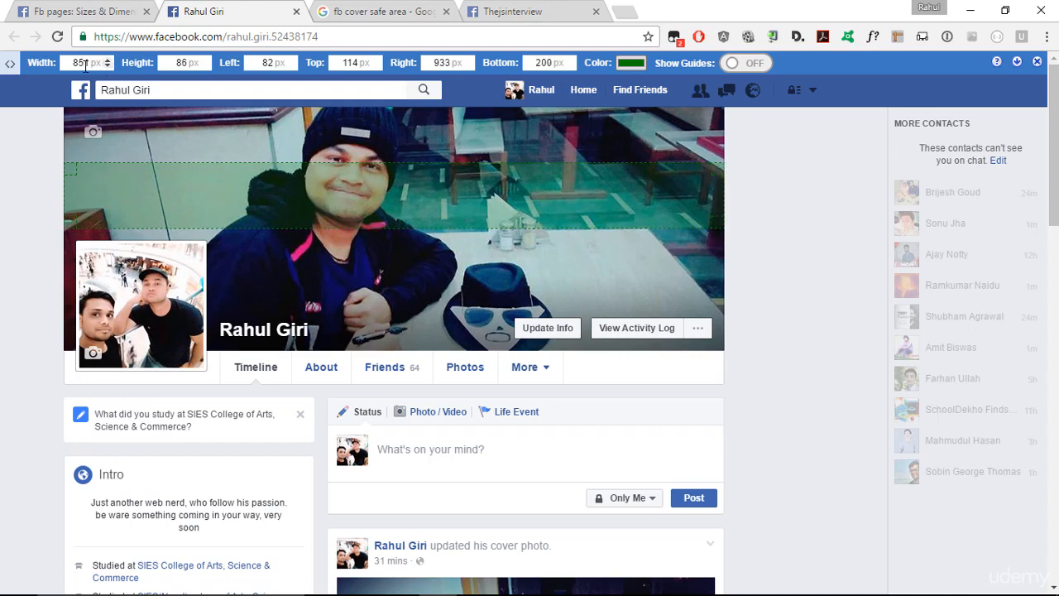
- Measure the full width of the red cover photo on the Fb pages: Sizes & Dimensions page with the page ruler
left_click(76, 10)
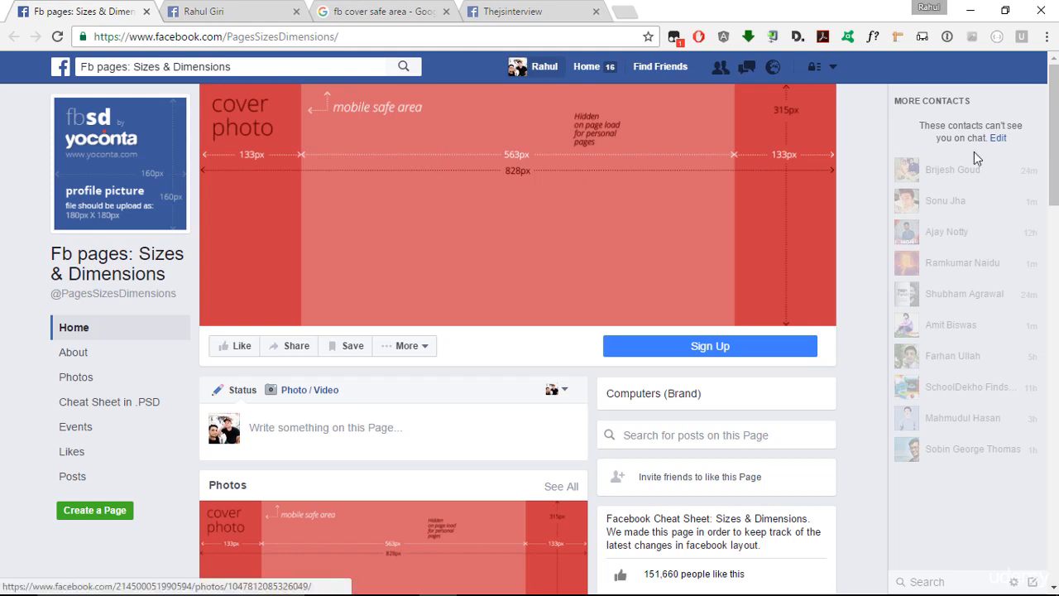
left_click(901, 38)
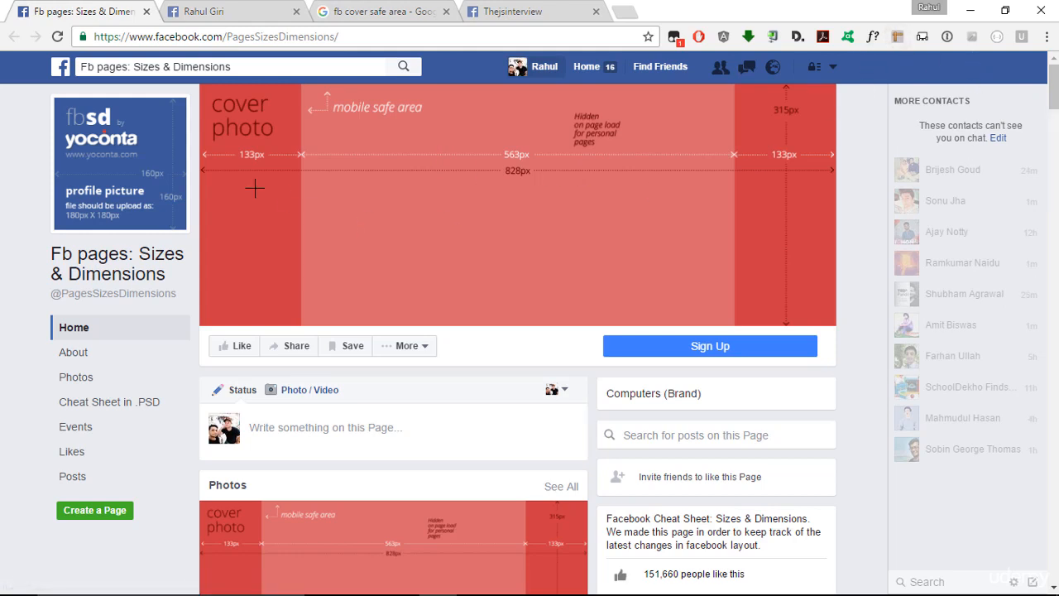
left_click_drag(200, 187, 838, 242)
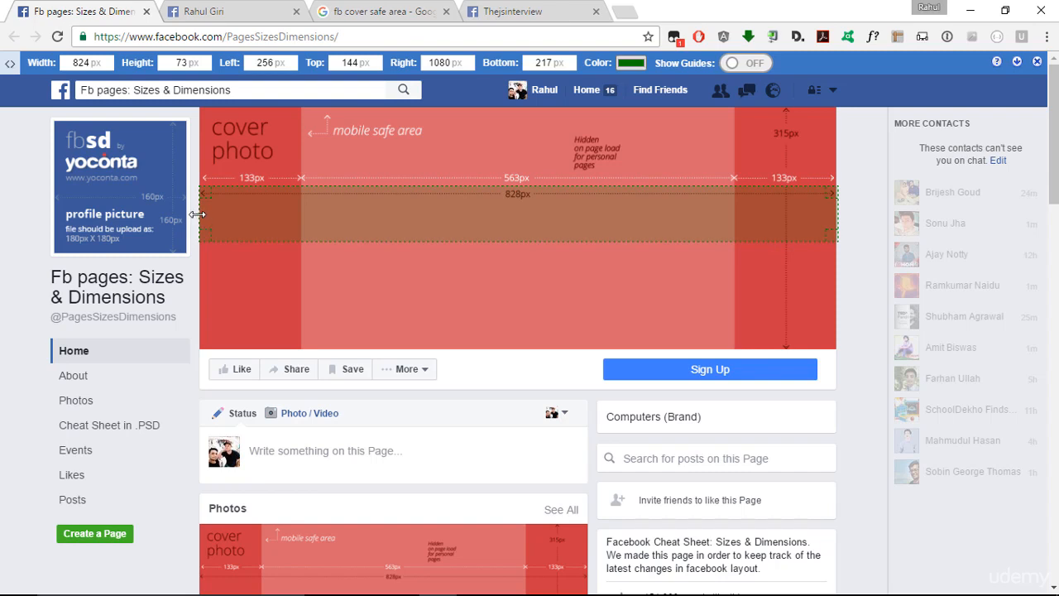
left_click_drag(198, 215, 198, 215)
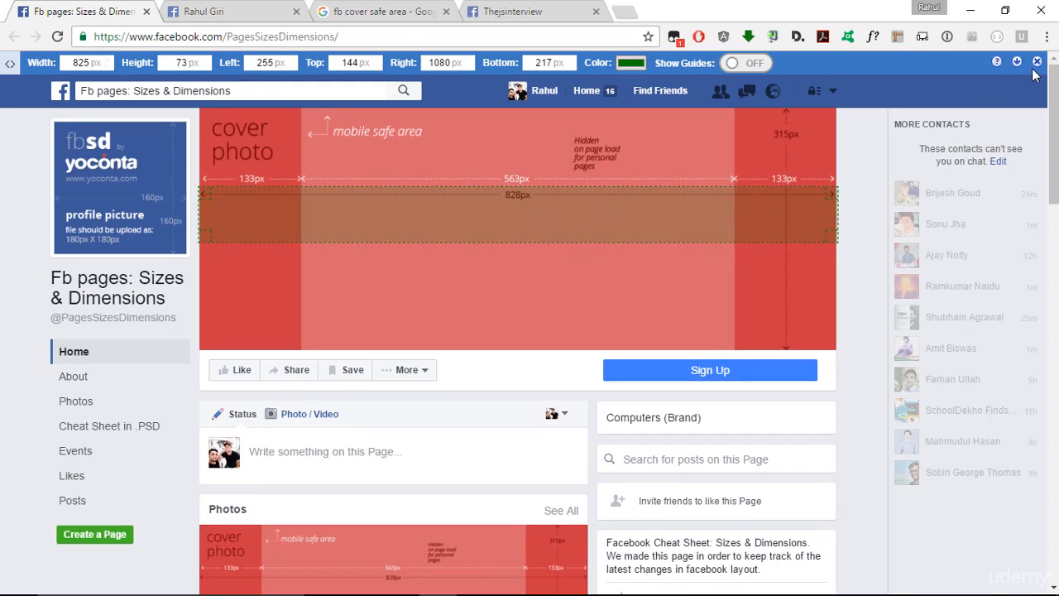
- Close the page ruler on both the Sizes & Dimensions page and the personal profile
key("Escape")
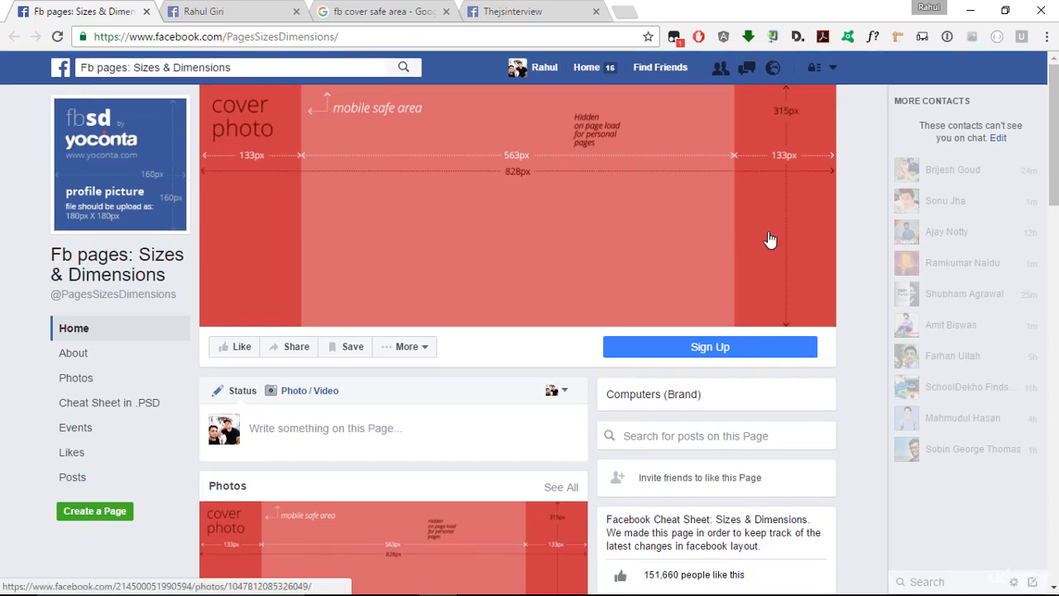
left_click(223, 11)
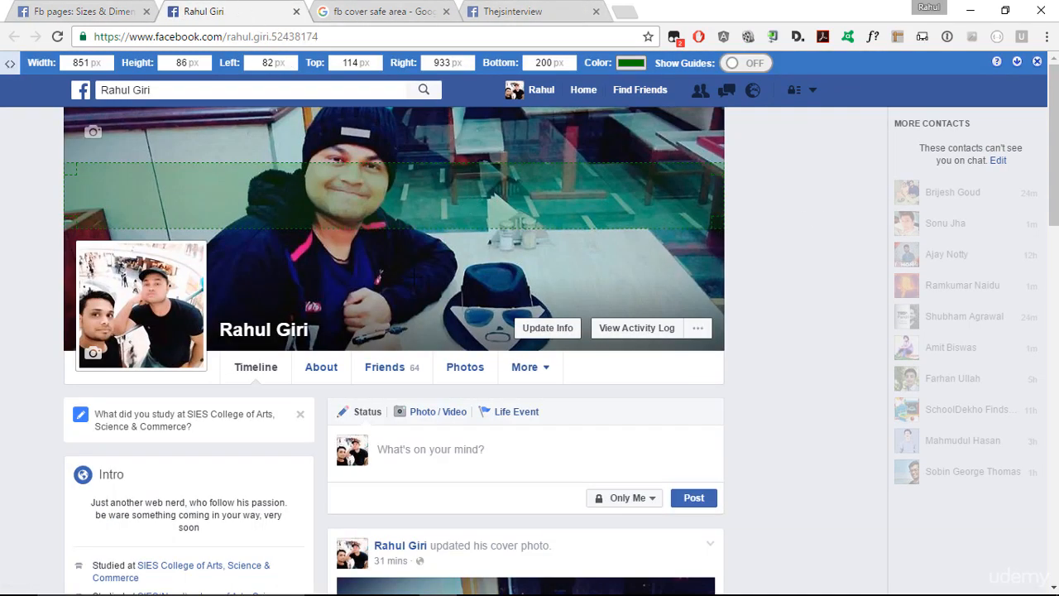
left_click(1037, 62)
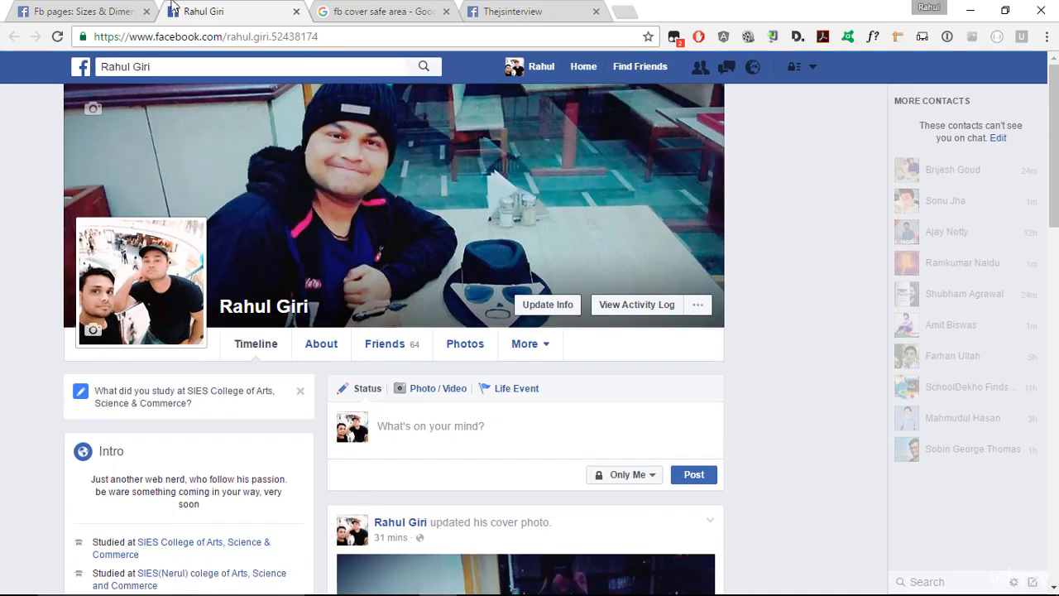
- Compare the cover photo layouts of the Sizes & Dimensions page, the personal profile and the Thejsinterview page
left_click(128, 10)
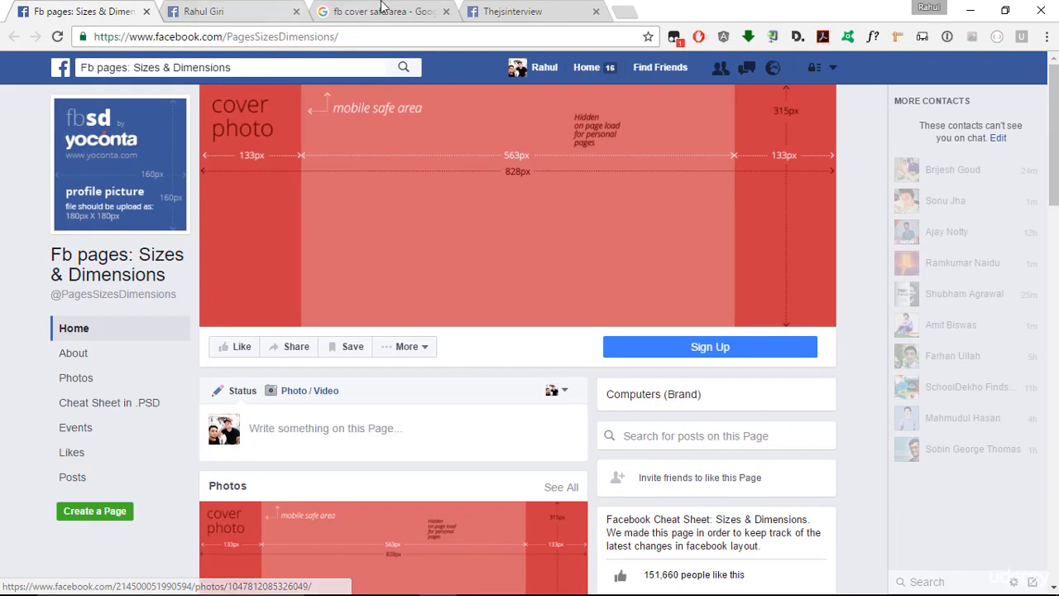
left_click(492, 11)
left_click(236, 11)
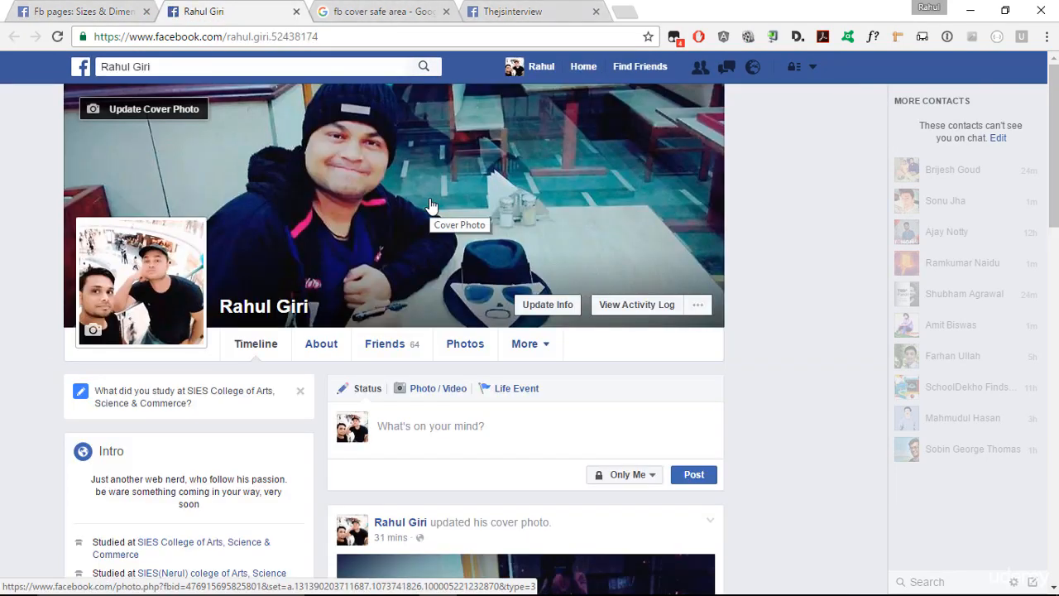
key("ctrl+shift+Tab")
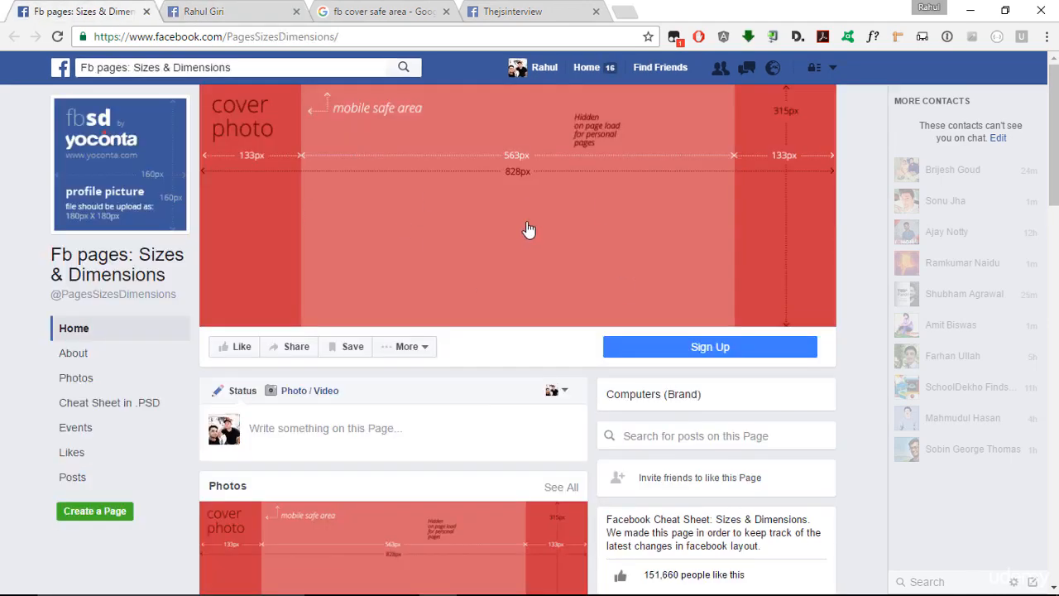
left_click(524, 8)
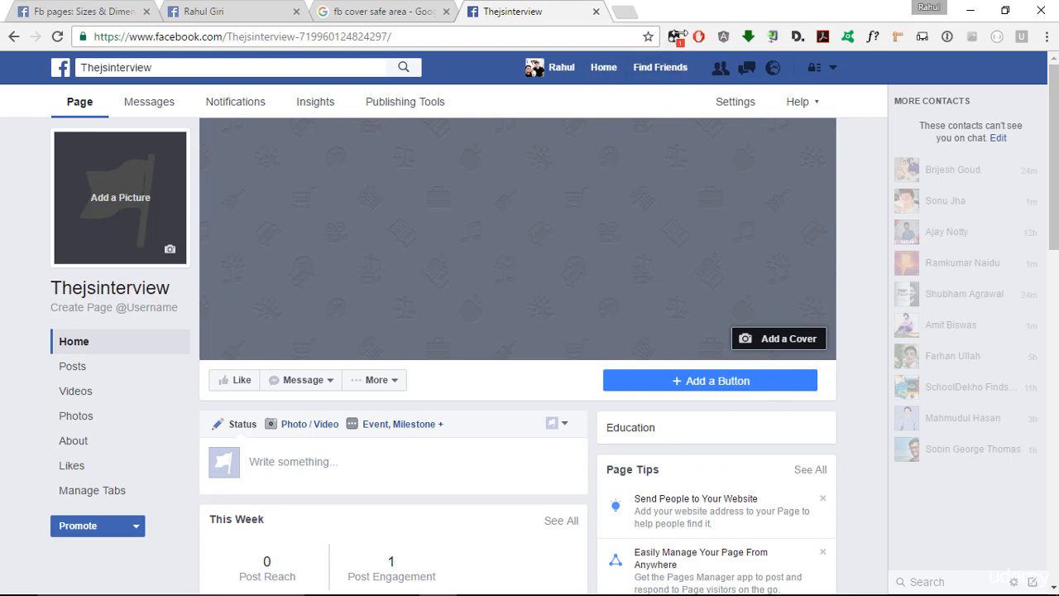
- Widen the address bar to hide the extra extension icons and compare the Thejsinterview page's cover area with the personal profile's
left_click_drag(662, 37, 962, 36)
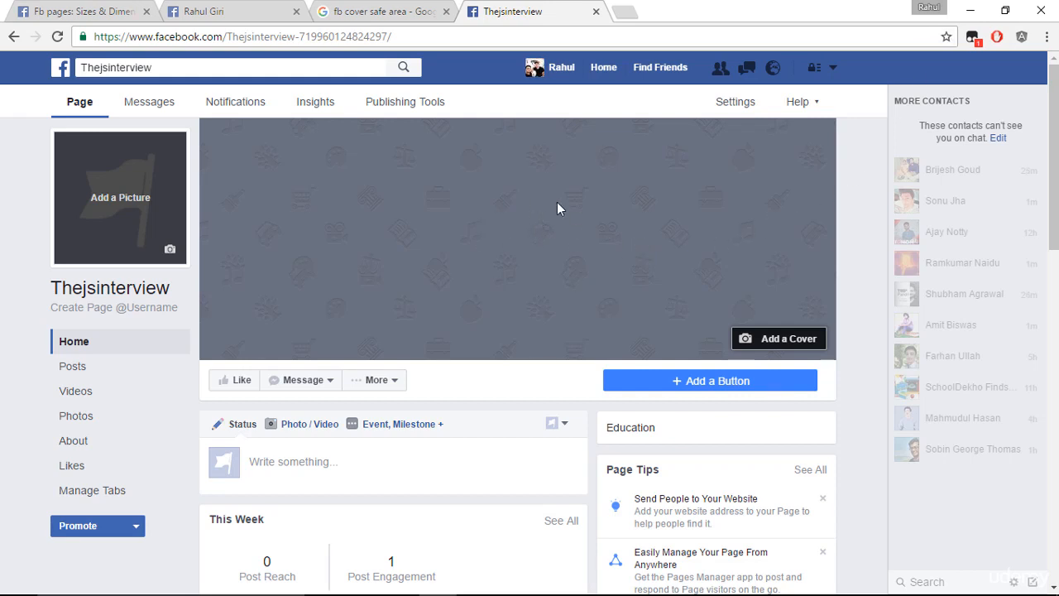
left_click(274, 6)
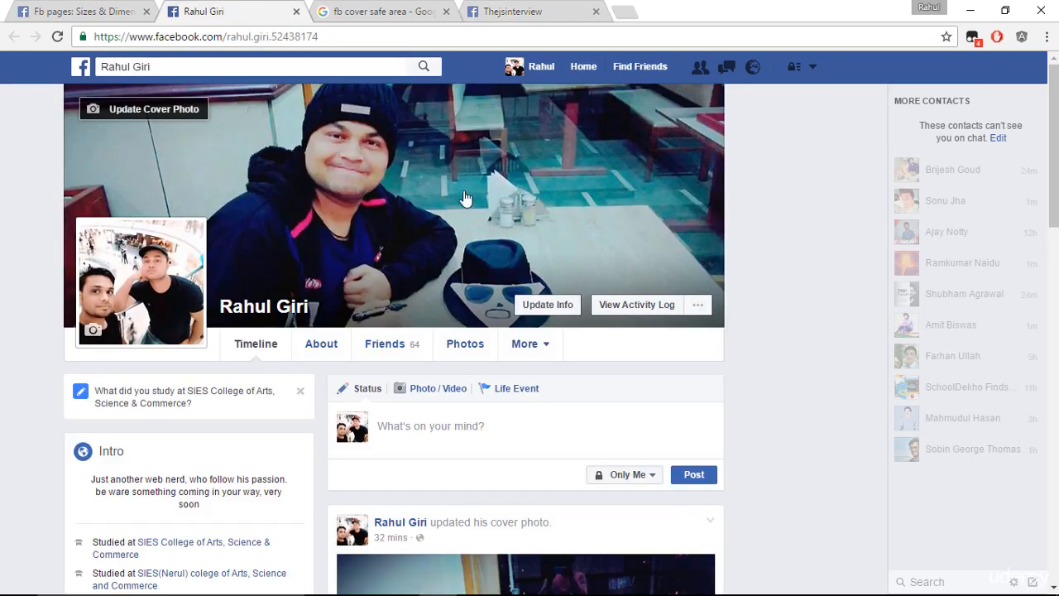
left_click(497, 13)
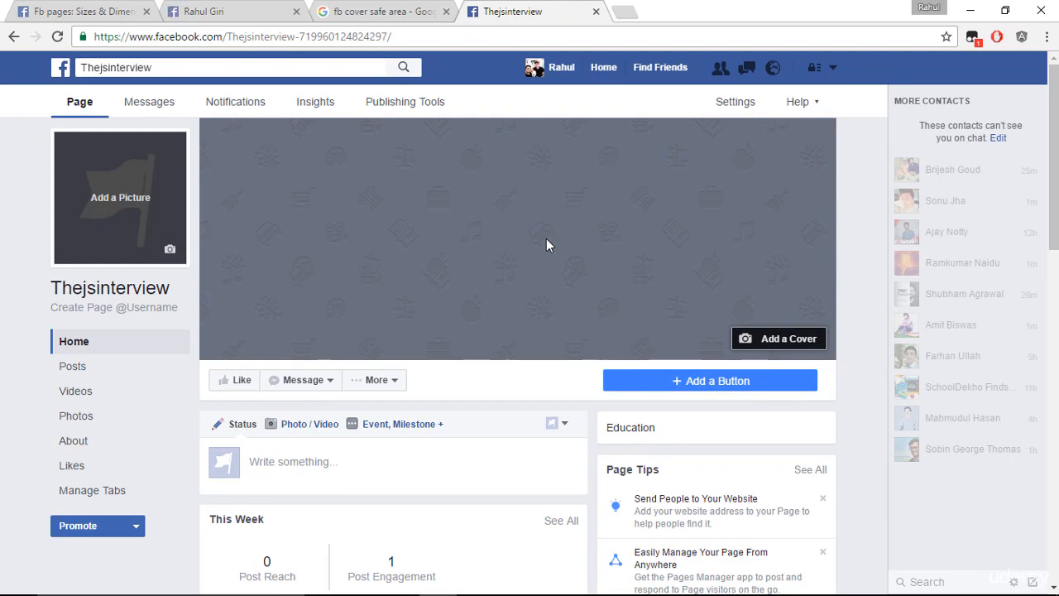
- Return to the personal profile and show its cover photo area from the top of the page for a screen capture
left_click(250, 7)
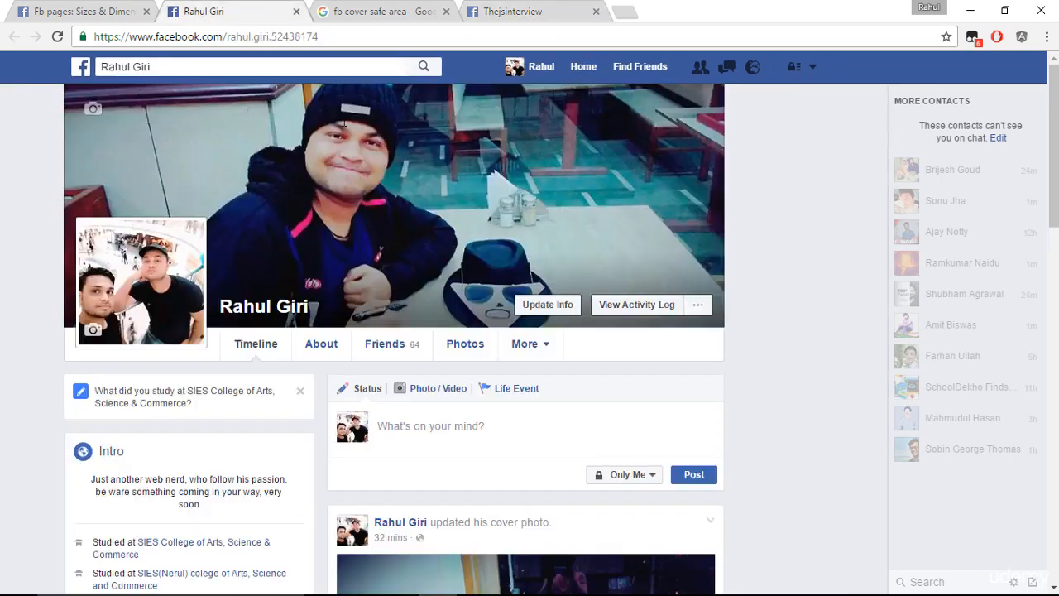
scroll(761, 345, "down", 5)
scroll(762, 345, "up", 5)
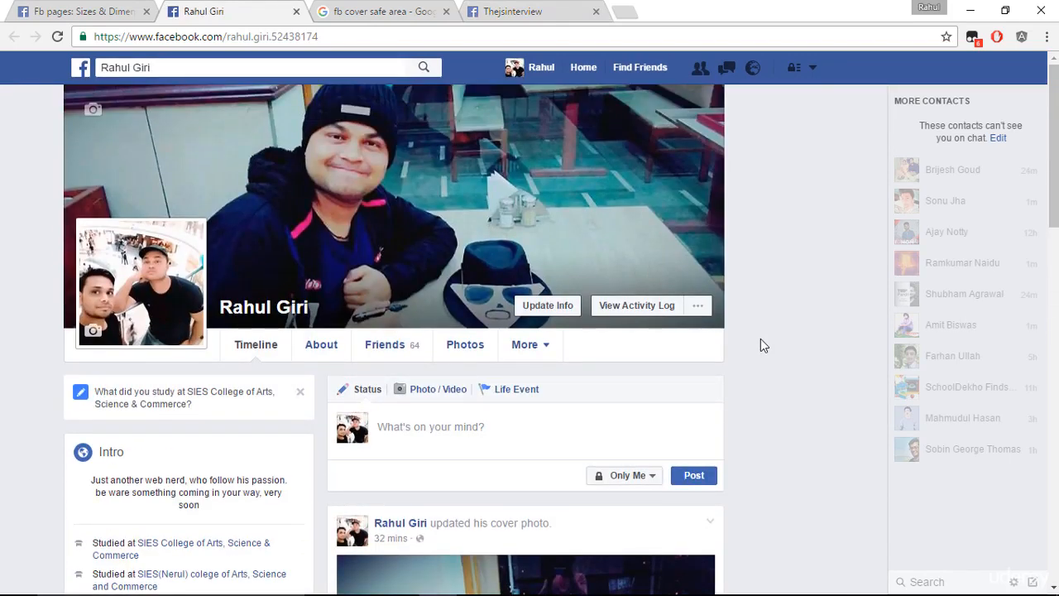
- Switch to Photoshop, create a 1366 x 768 px document named Facebook at 72 pixels/inch, and paste the profile page screenshot into it
left_click(74, 7)
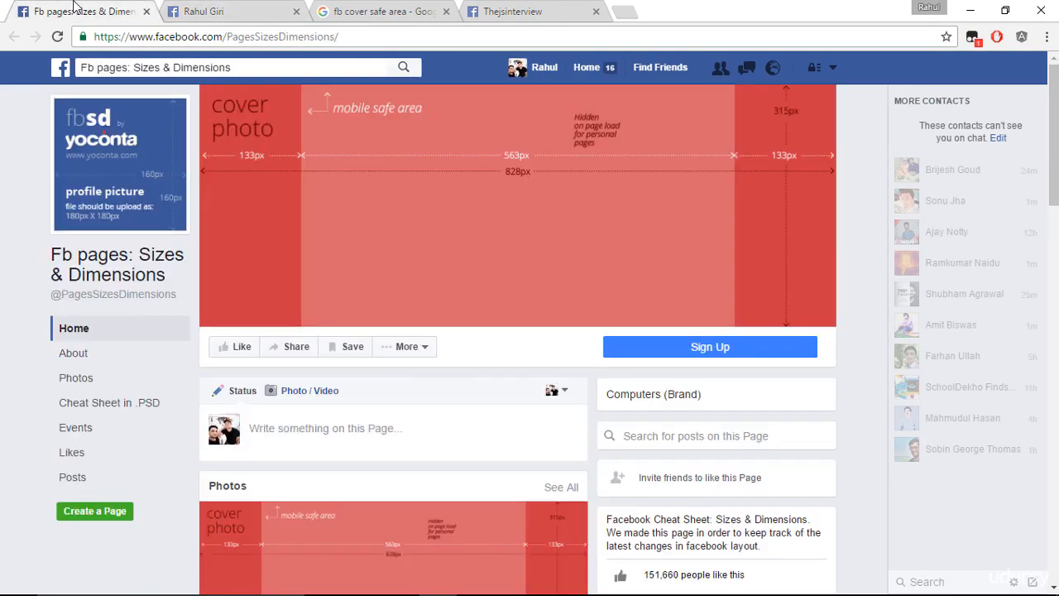
key("ctrl+super+Left")
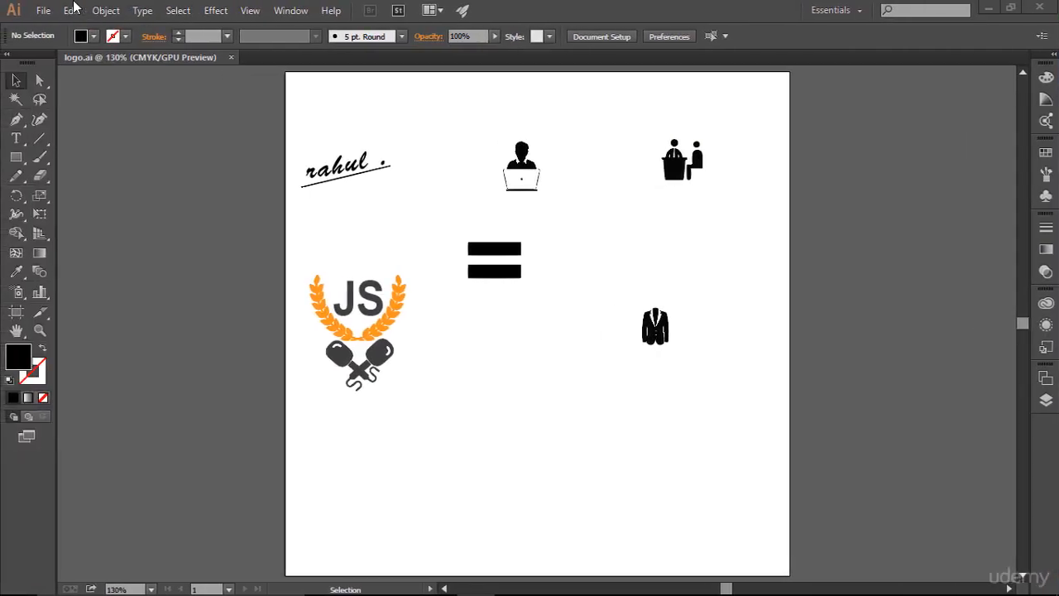
key("ctrl+super+Left")
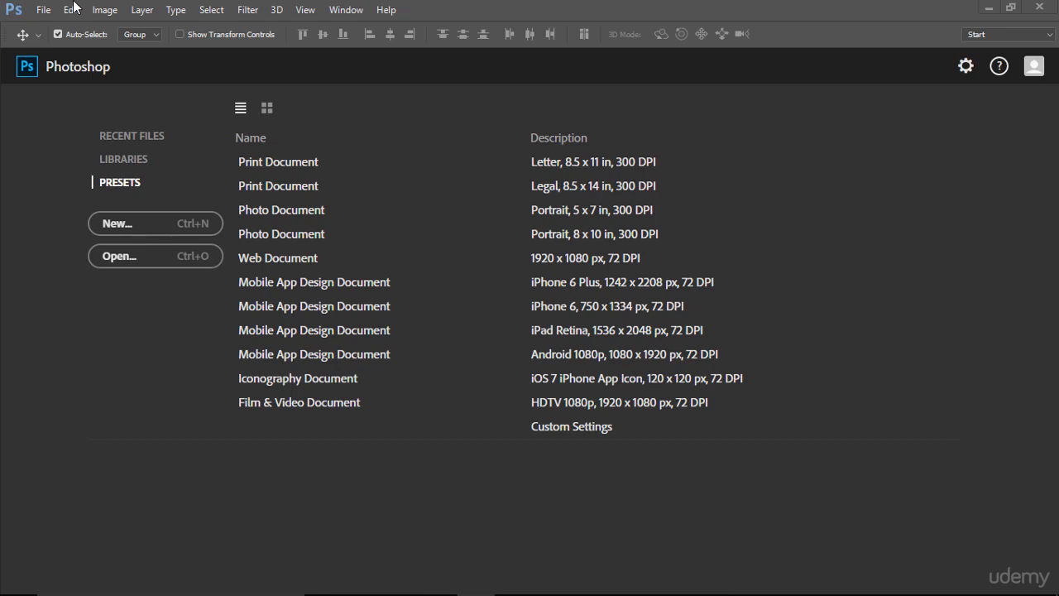
left_click(41, 10)
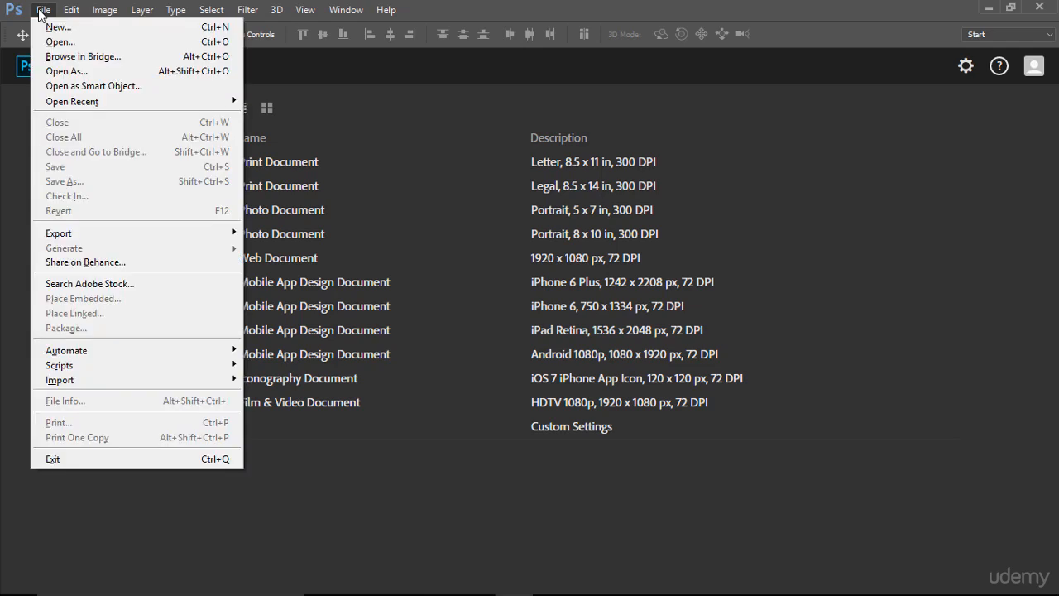
left_click(51, 26)
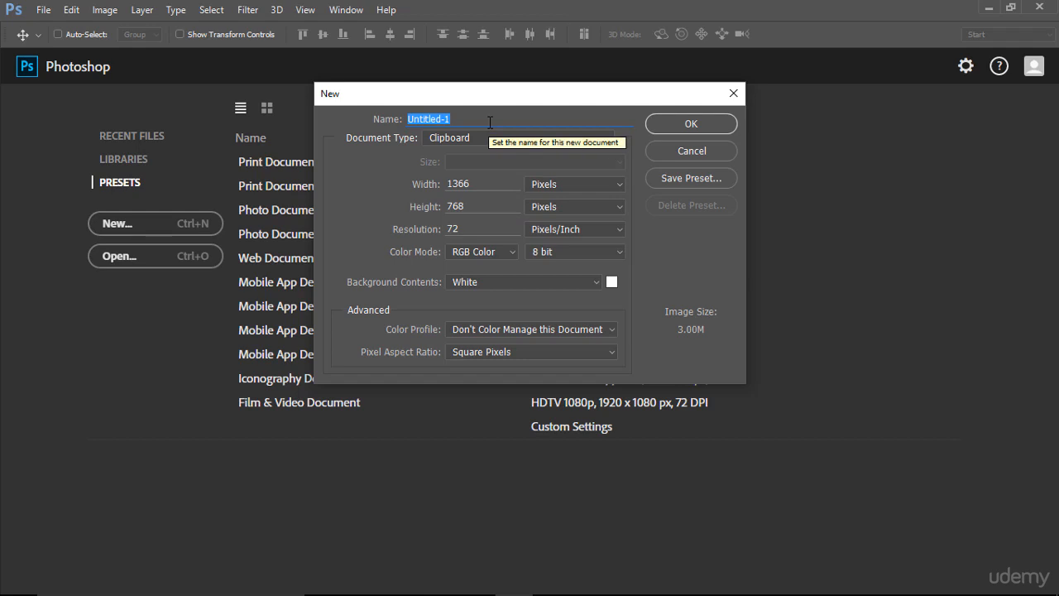
type("Face")
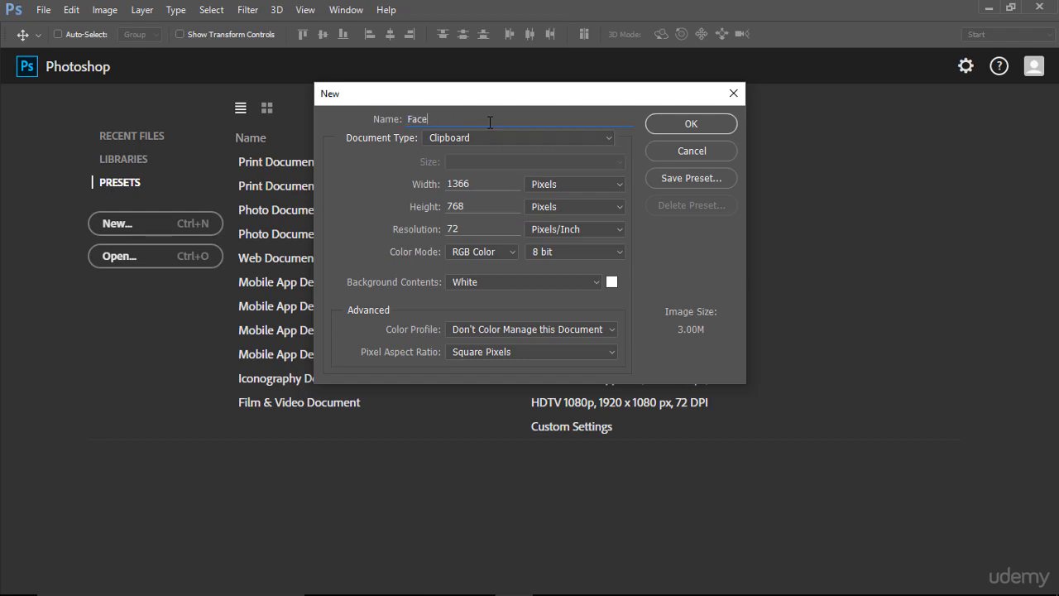
type("book")
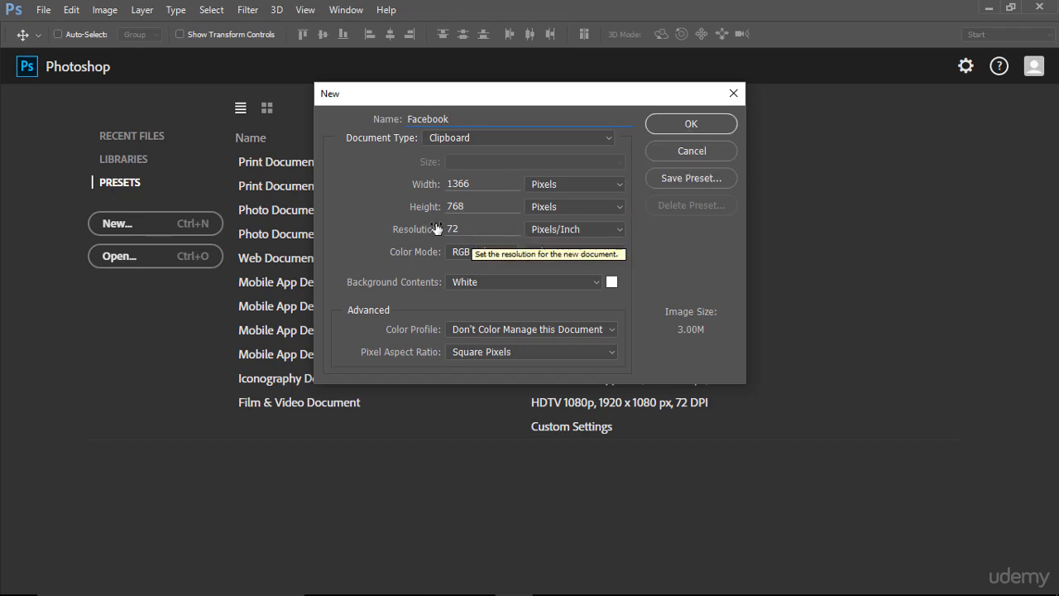
left_click(679, 125)
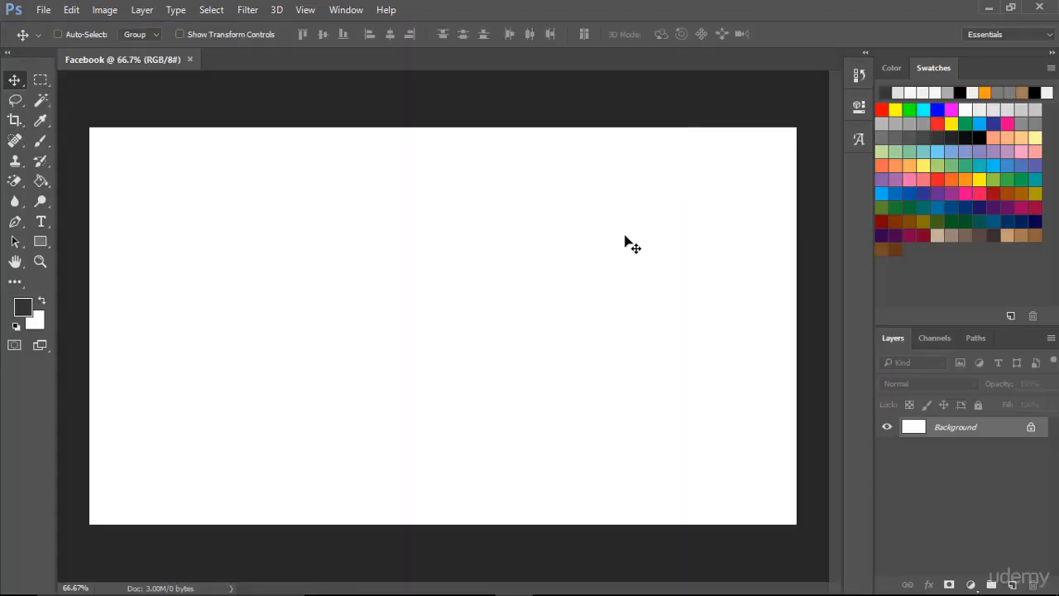
key("ctrl+v")
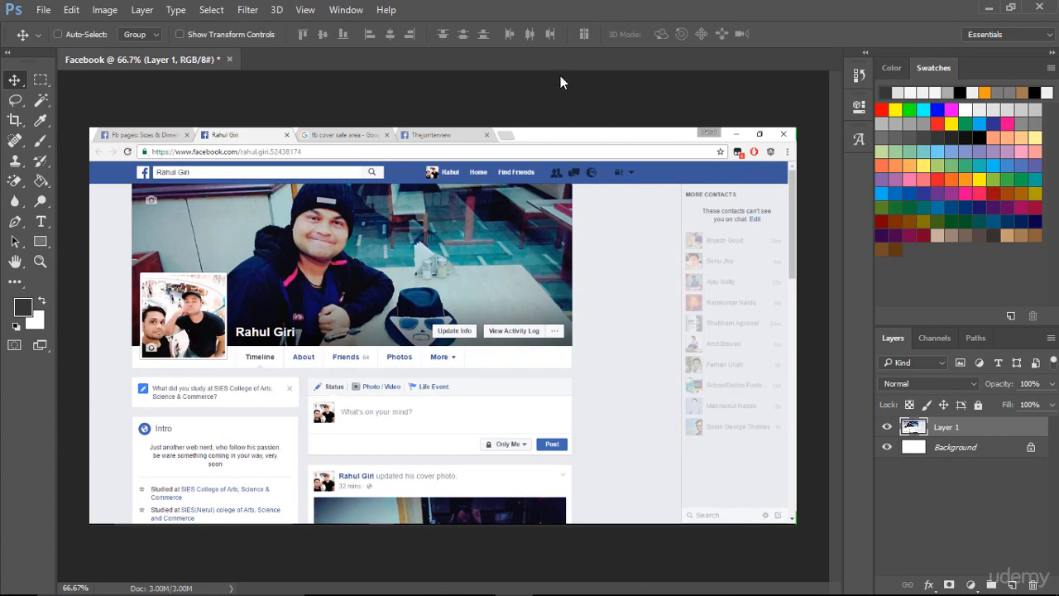
- Copy the profile page area without the browser bar and contacts column into a new 1119 x 705 px document named Facebook
left_click(38, 82)
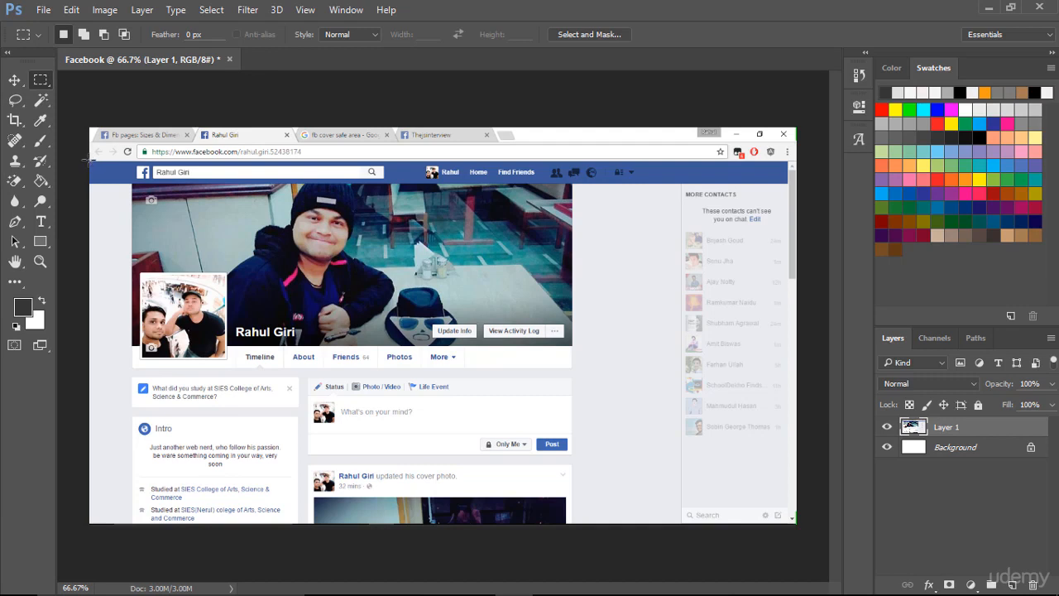
left_click_drag(89, 160, 670, 524)
left_click(44, 10)
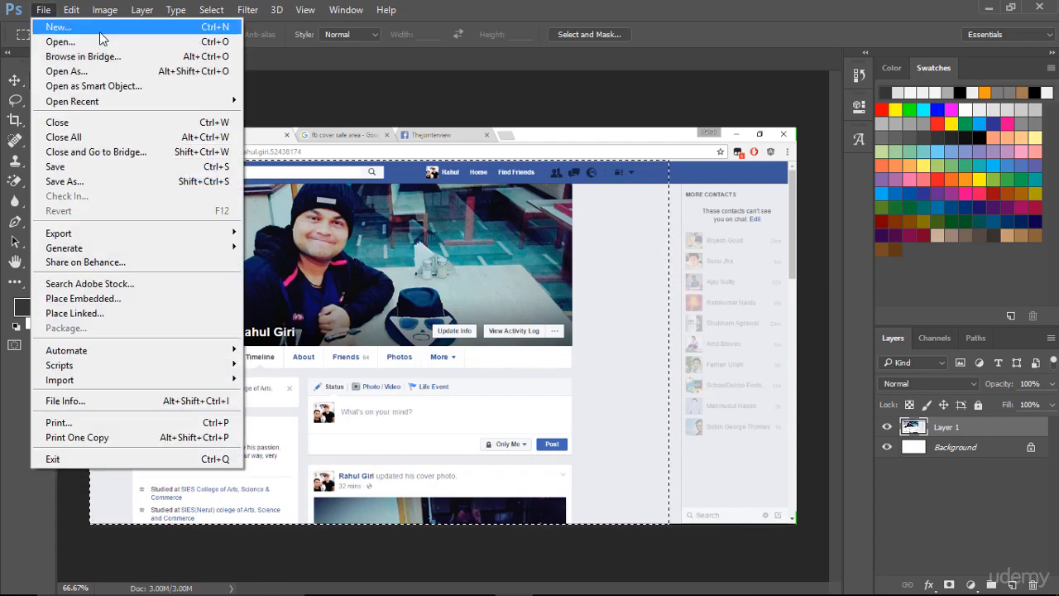
left_click(101, 31)
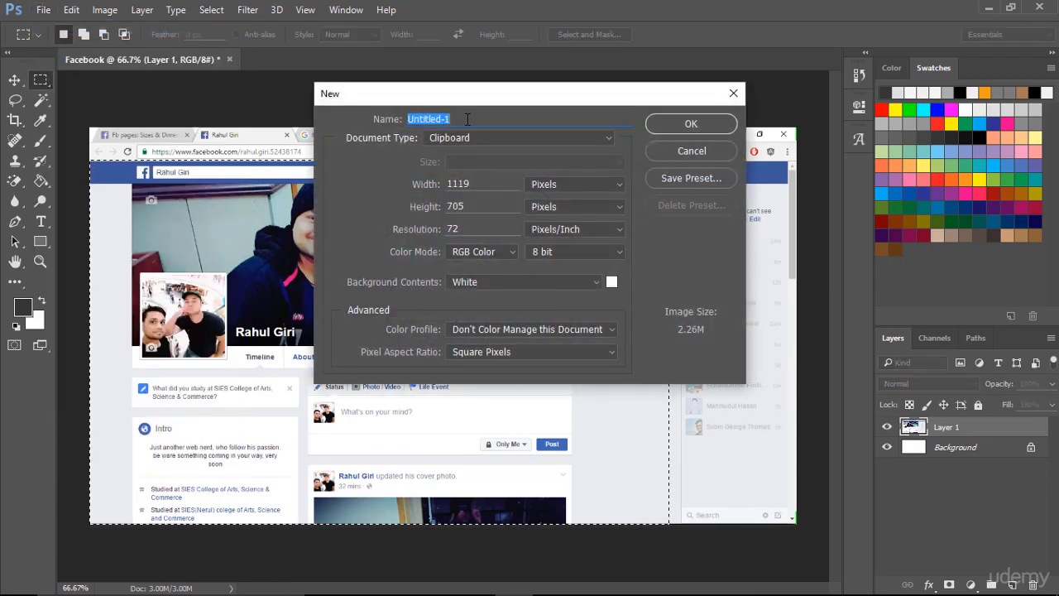
type("Facebook")
left_click(688, 124)
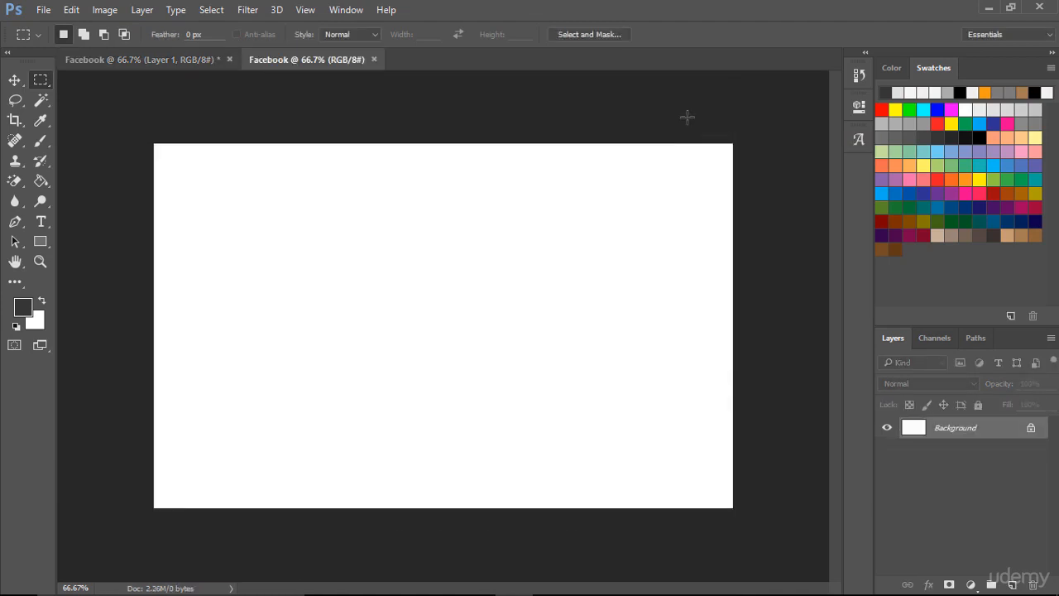
key("ctrl+v")
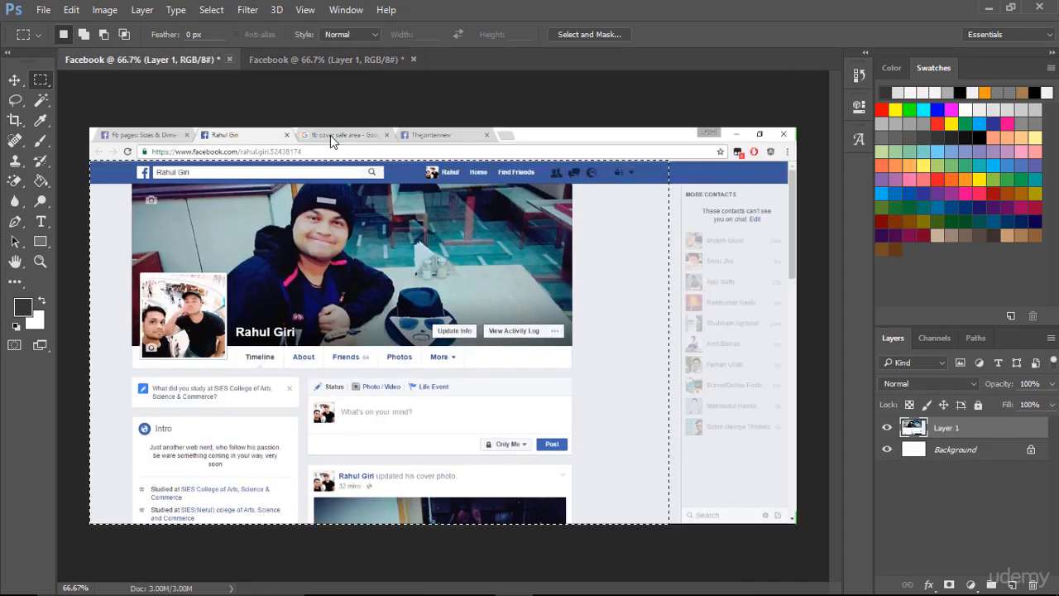
- Close the original Facebook document without saving and give the layer list more height
left_click(231, 59)
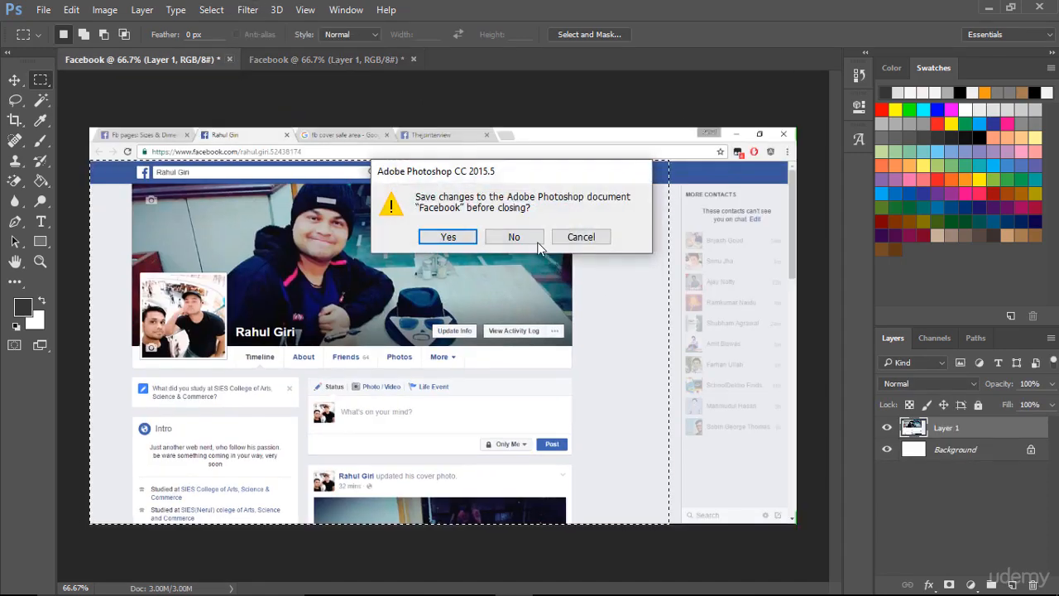
left_click(515, 237)
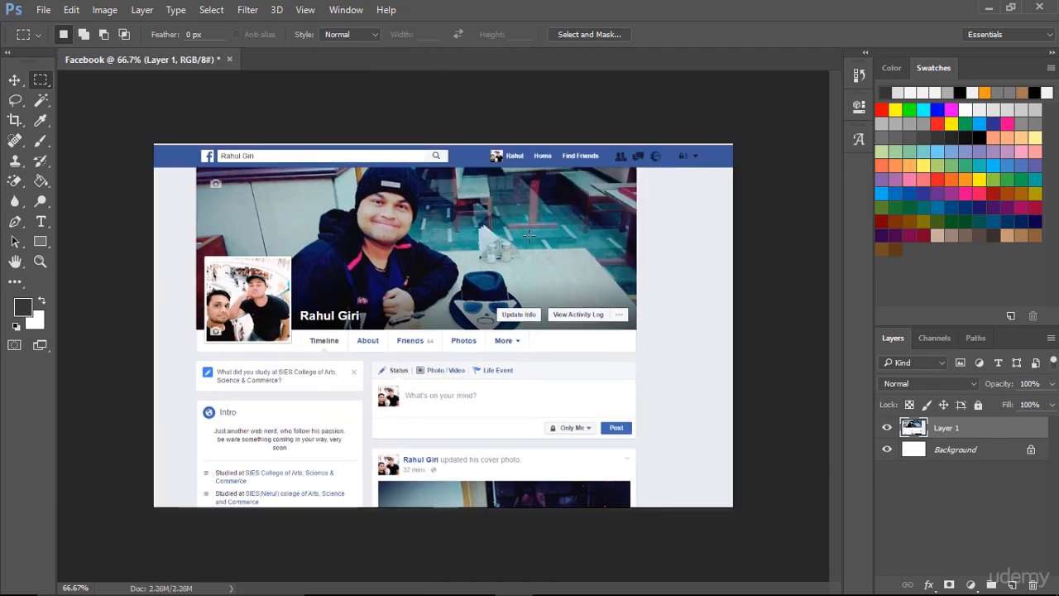
scroll(528, 236, "up", 2)
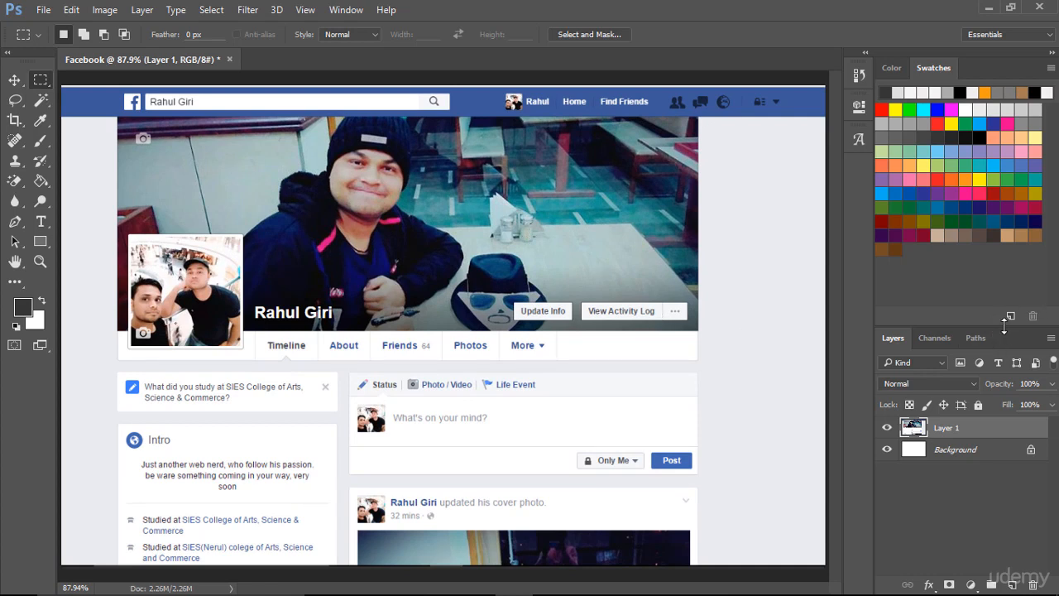
left_click_drag(1003, 328, 1003, 214)
key("v")
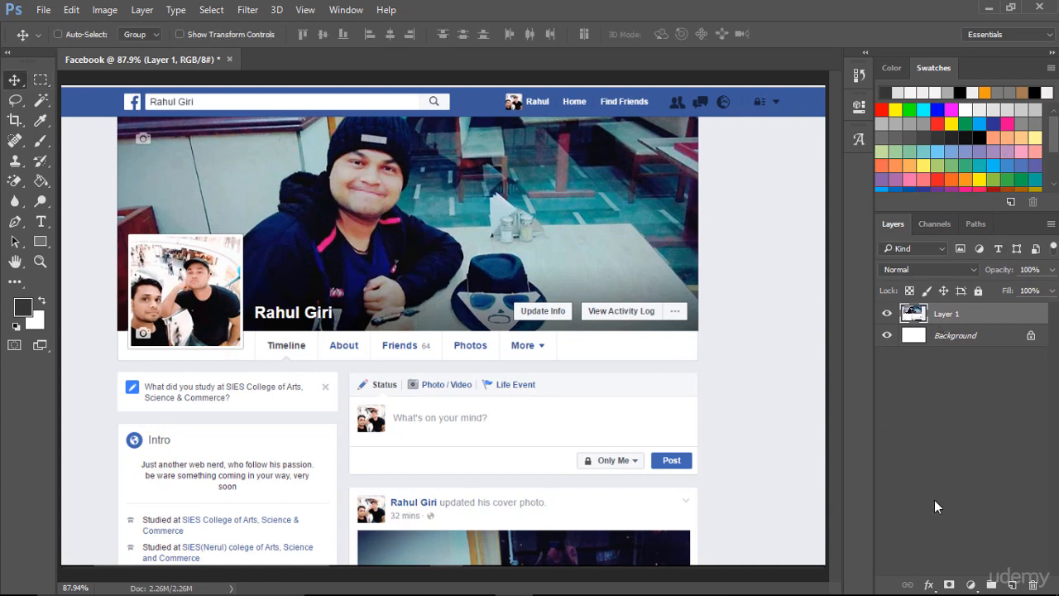
- Add an empty layer named day vision above the screenshot and rename the screenshot layer FB GUI
left_click(1012, 584)
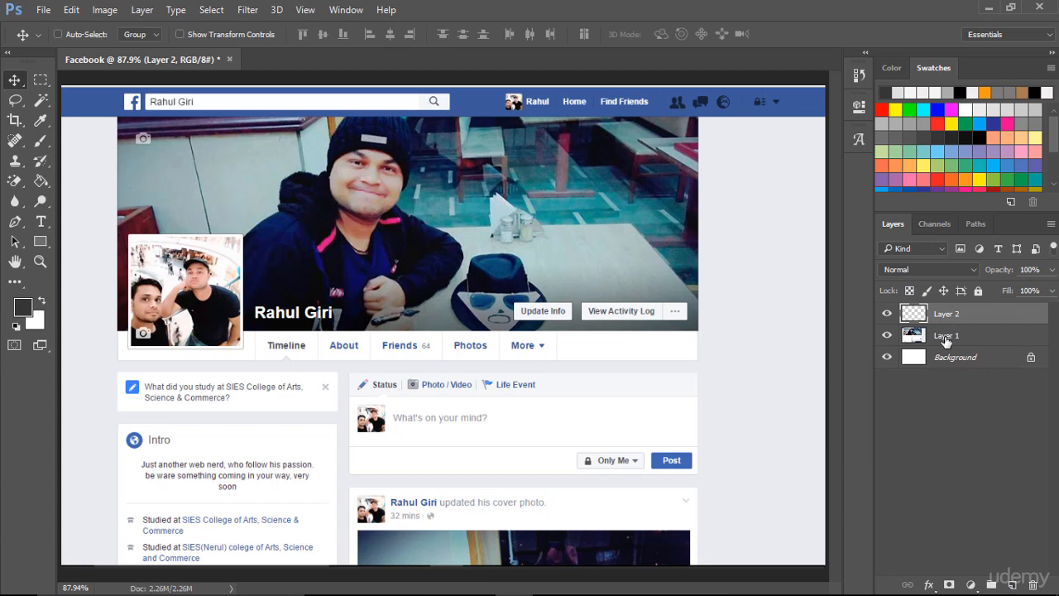
double_click(947, 334)
type("FB GUI")
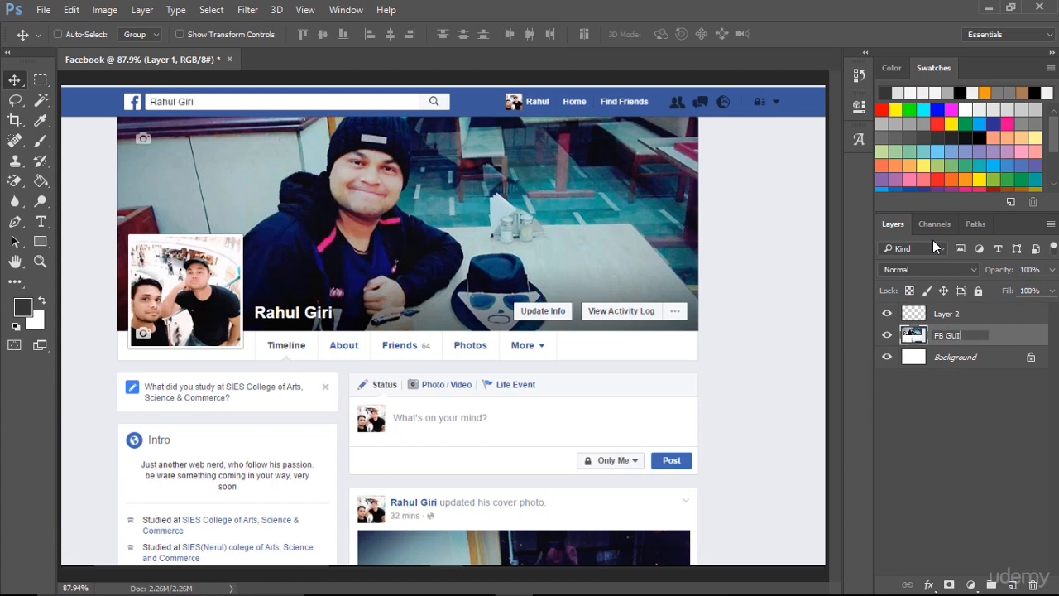
left_click(958, 447)
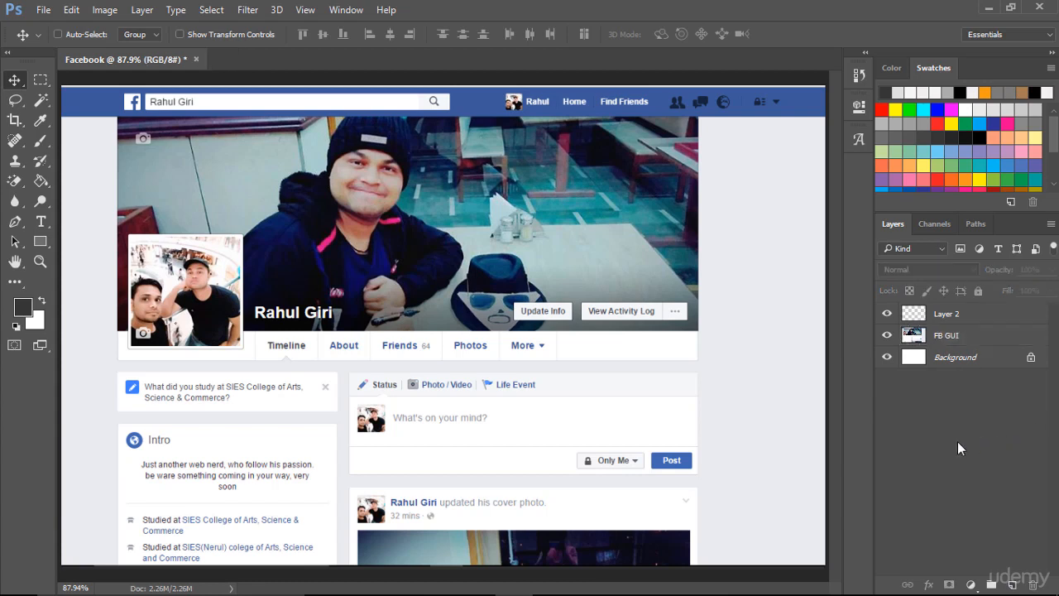
double_click(946, 315)
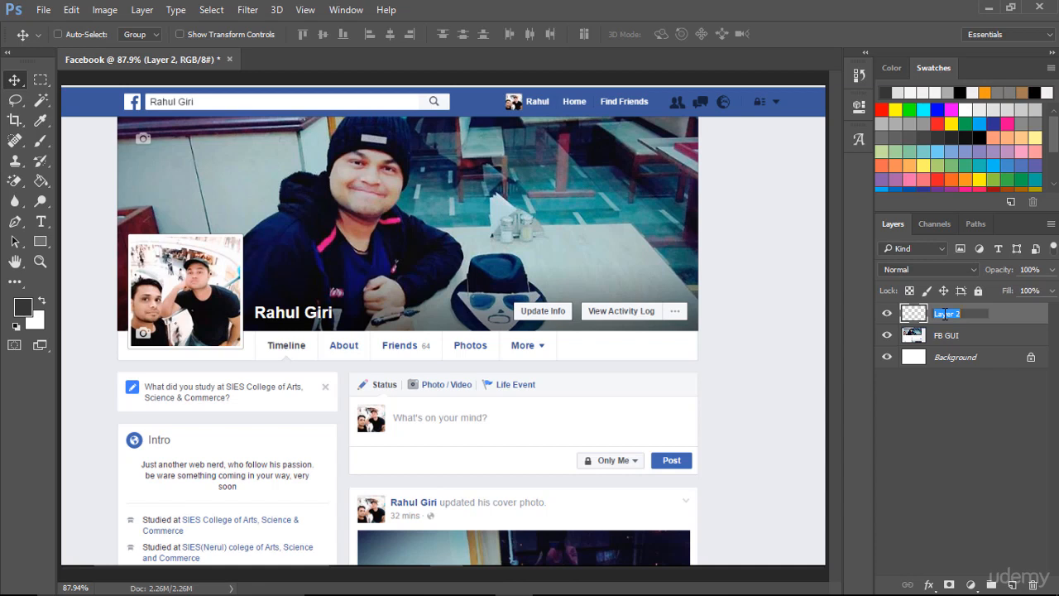
type("day vision")
left_click(962, 387)
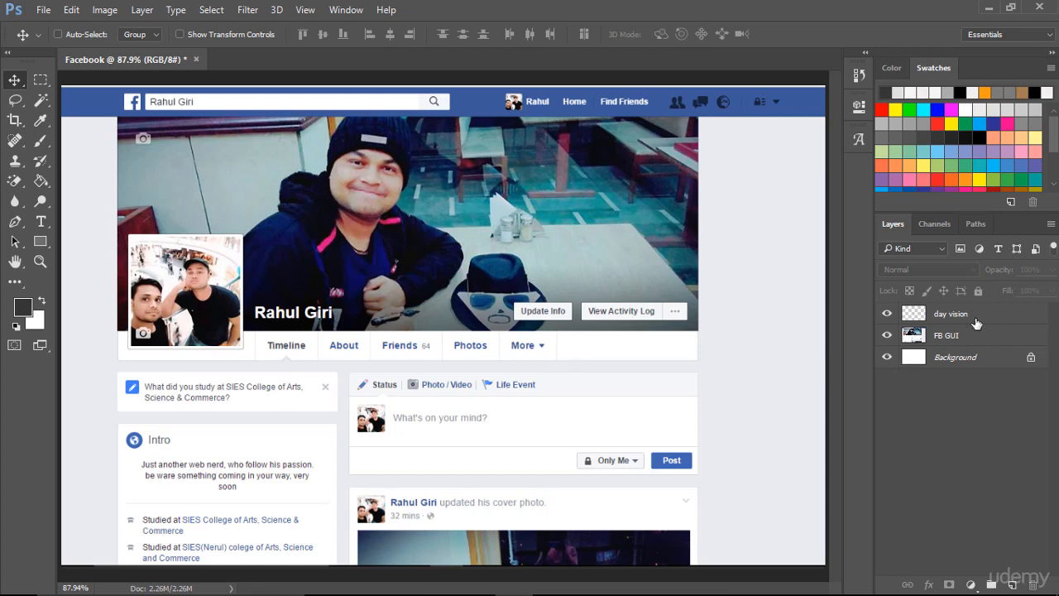
- Fill the day vision layer with the light grey sampled from the page background, and hide that layer
left_click(915, 321)
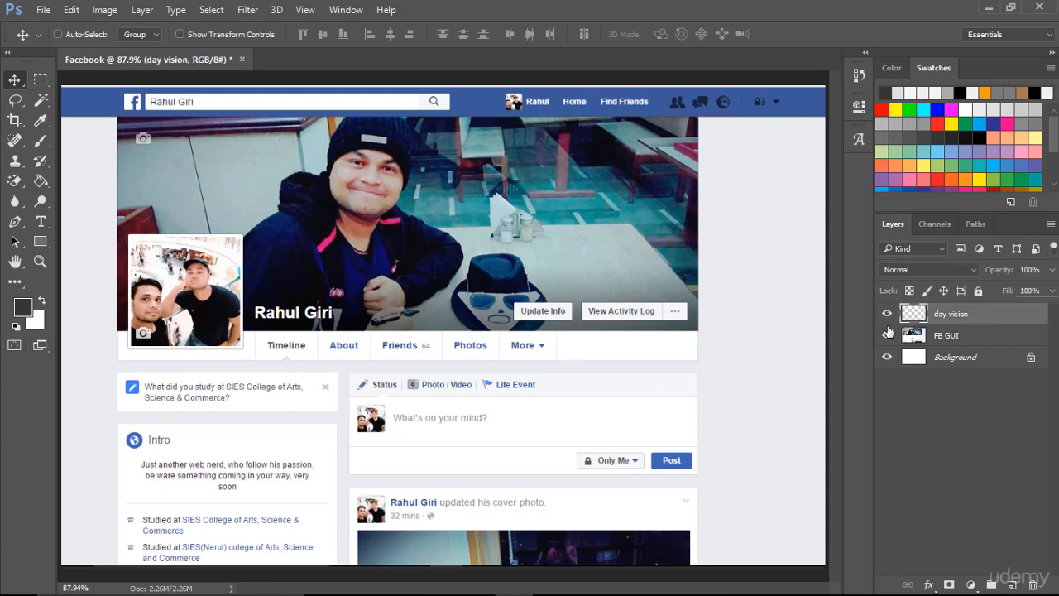
double_click(915, 321)
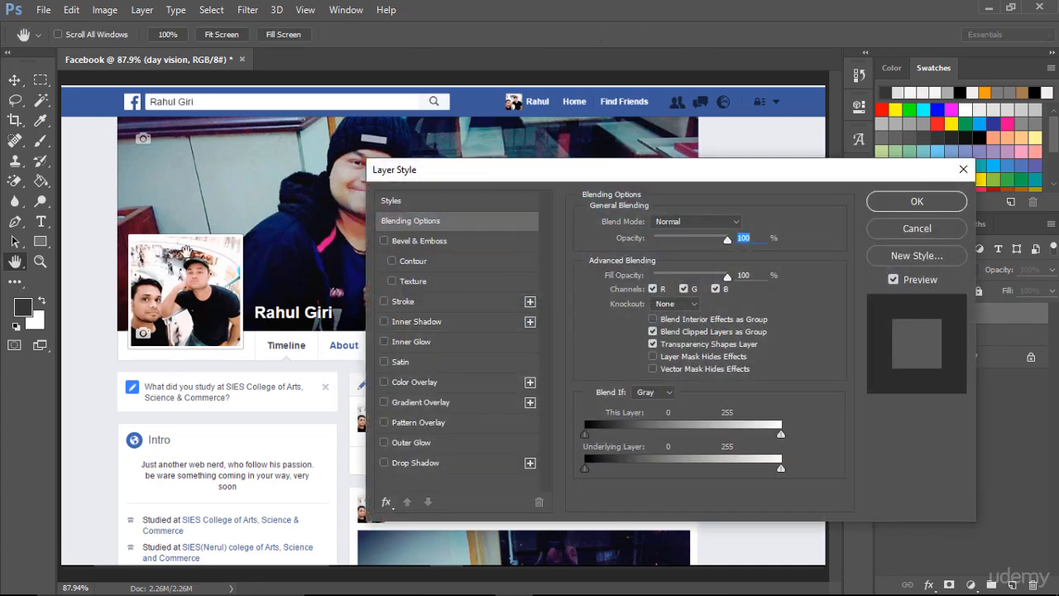
left_click(964, 169)
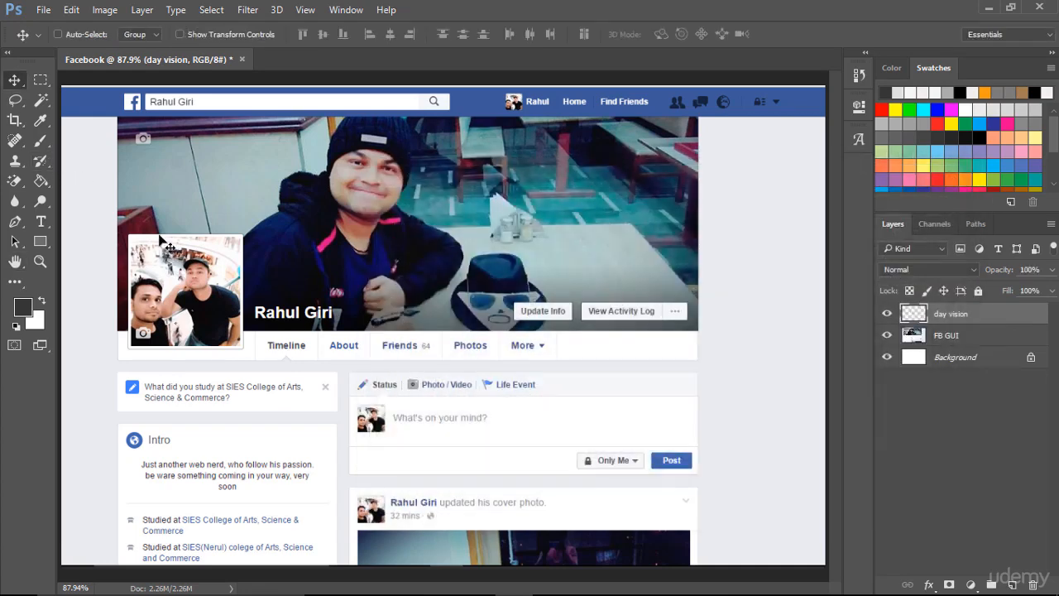
key("i")
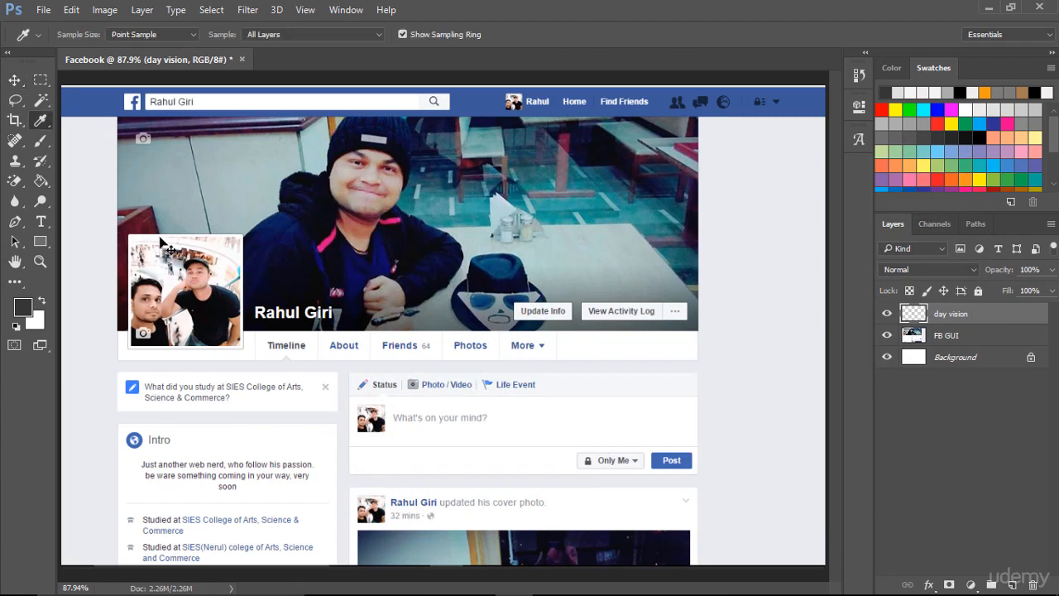
left_click(99, 183)
left_click(99, 182)
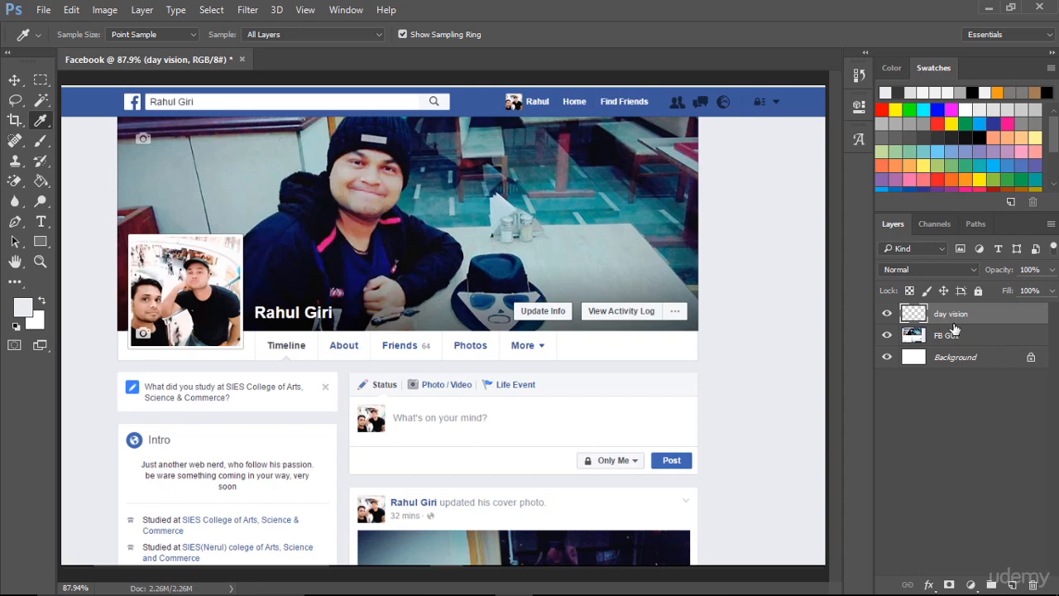
left_click(43, 187)
left_click(100, 194)
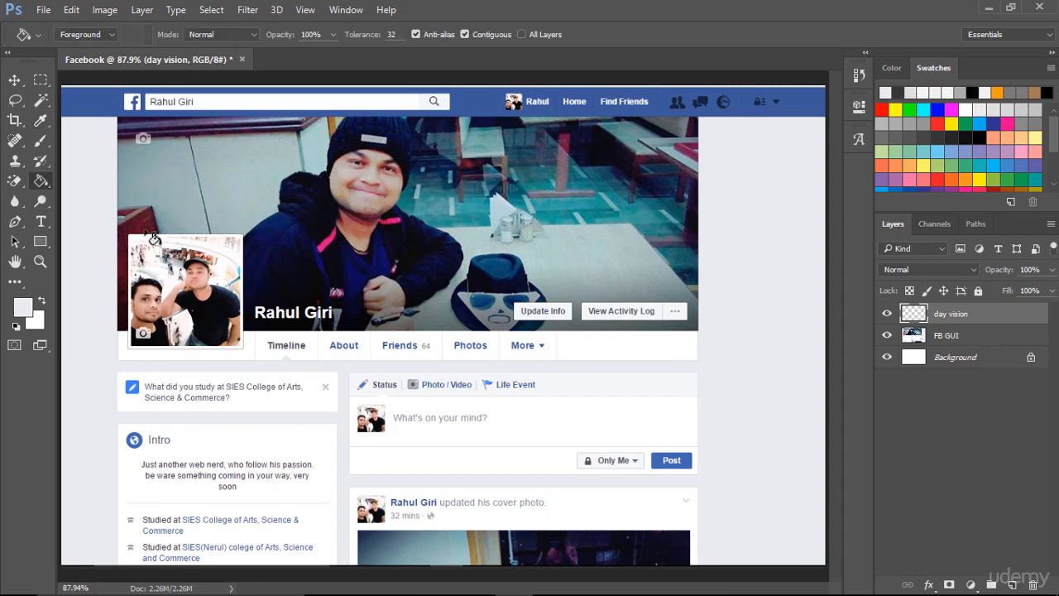
left_click(100, 225)
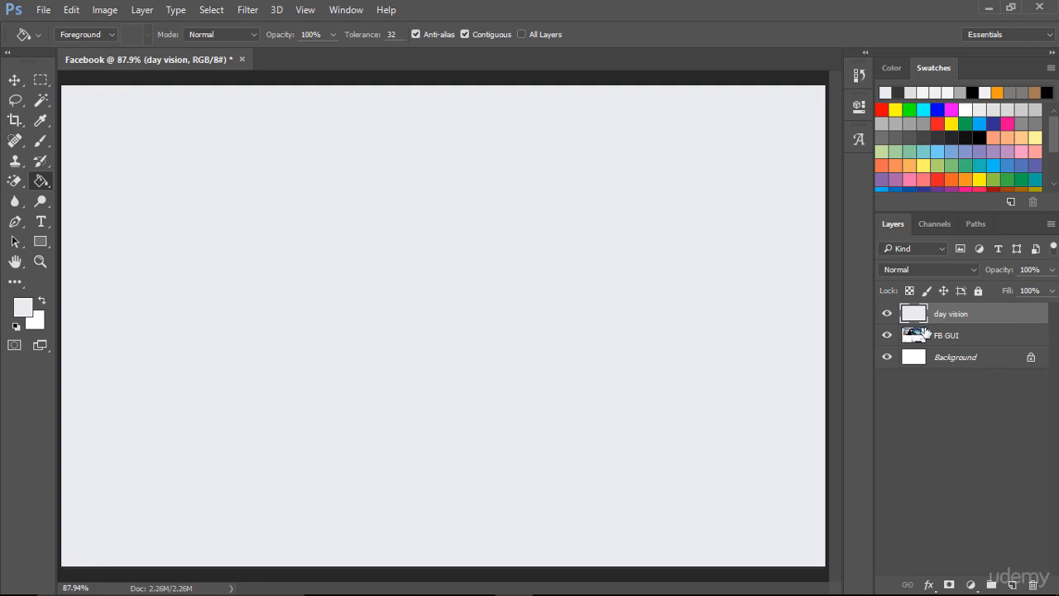
left_click(888, 314)
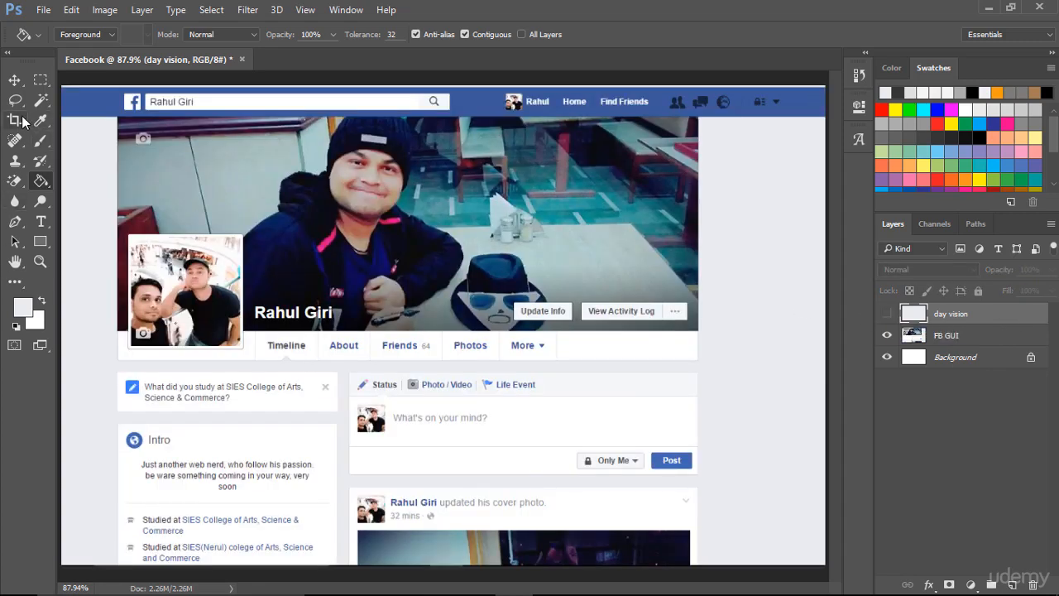
- Create an 851 x 315 px rectangle shape over the cover photo area
left_click_drag(42, 241, 75, 240)
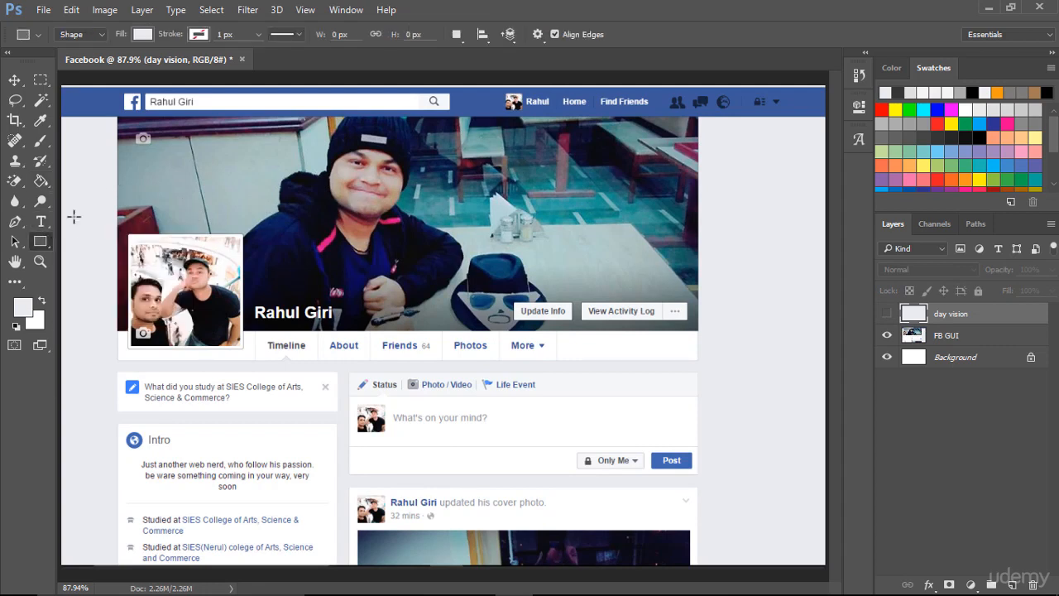
left_click(314, 218)
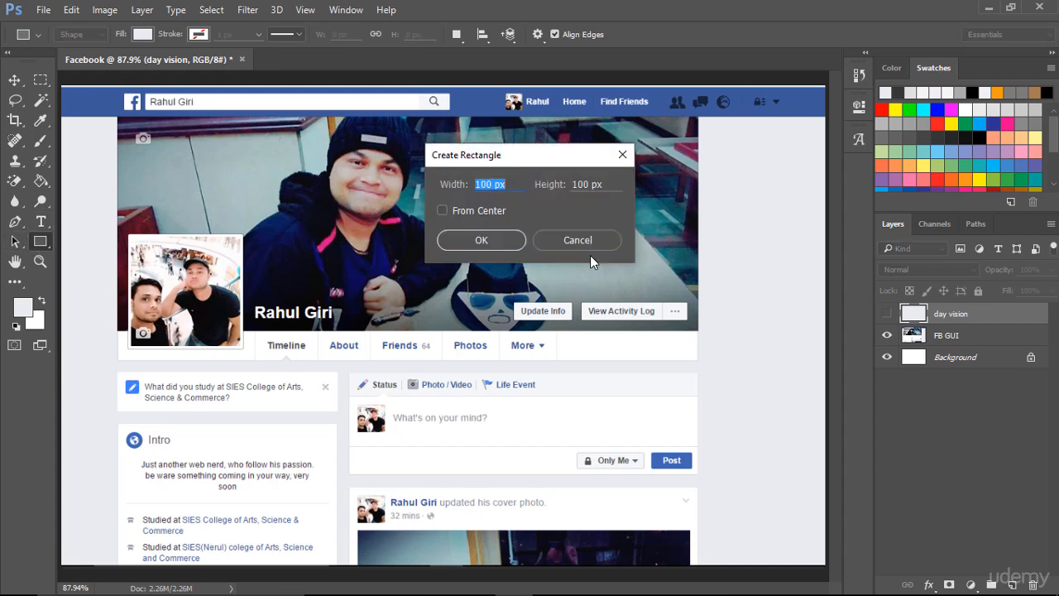
type("851")
key("Tab")
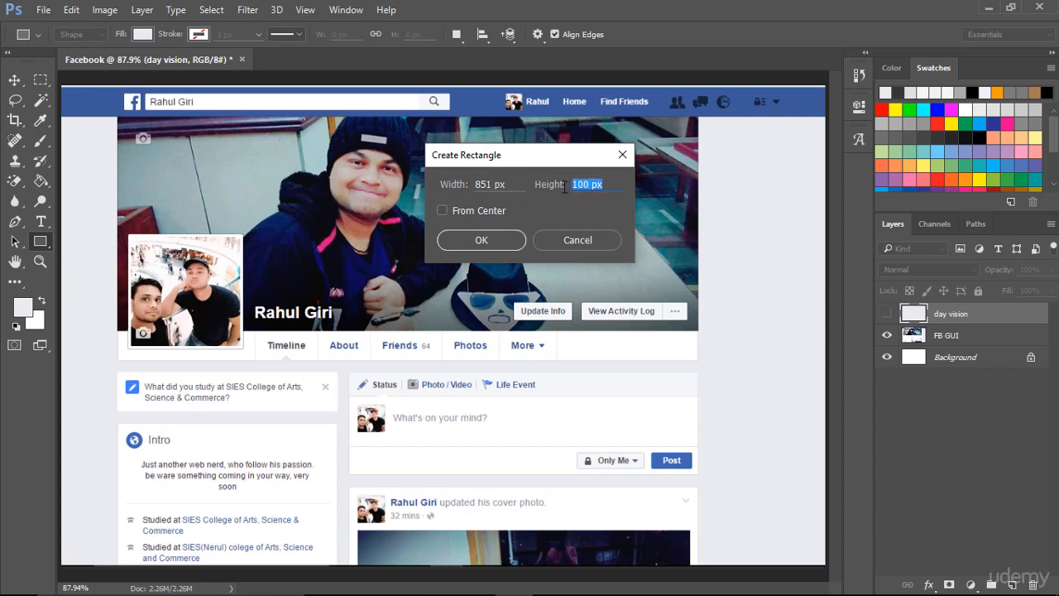
type("1")
key("BackSpace")
type("315")
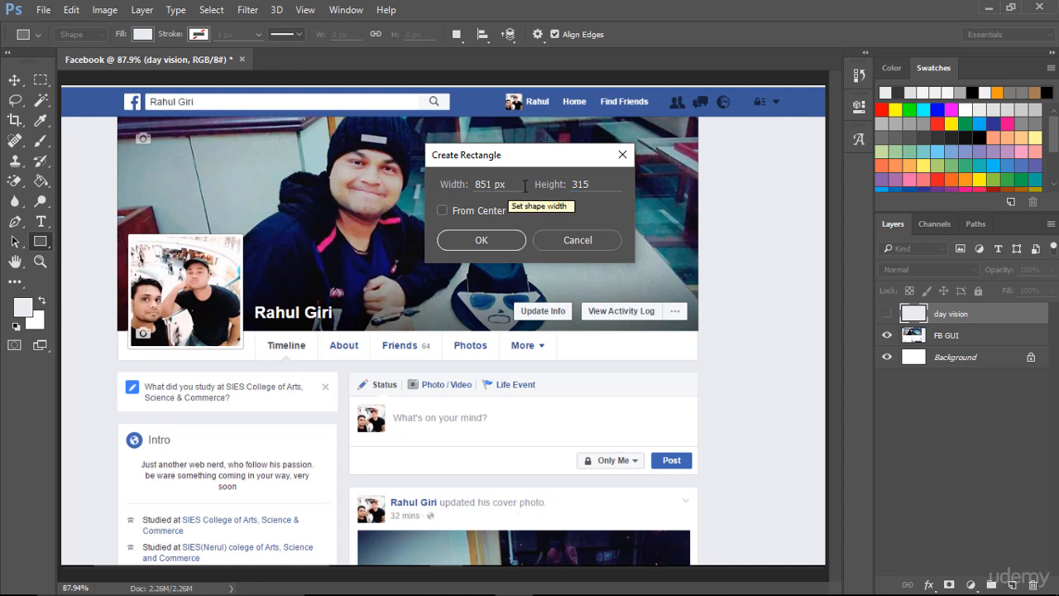
left_click(488, 239)
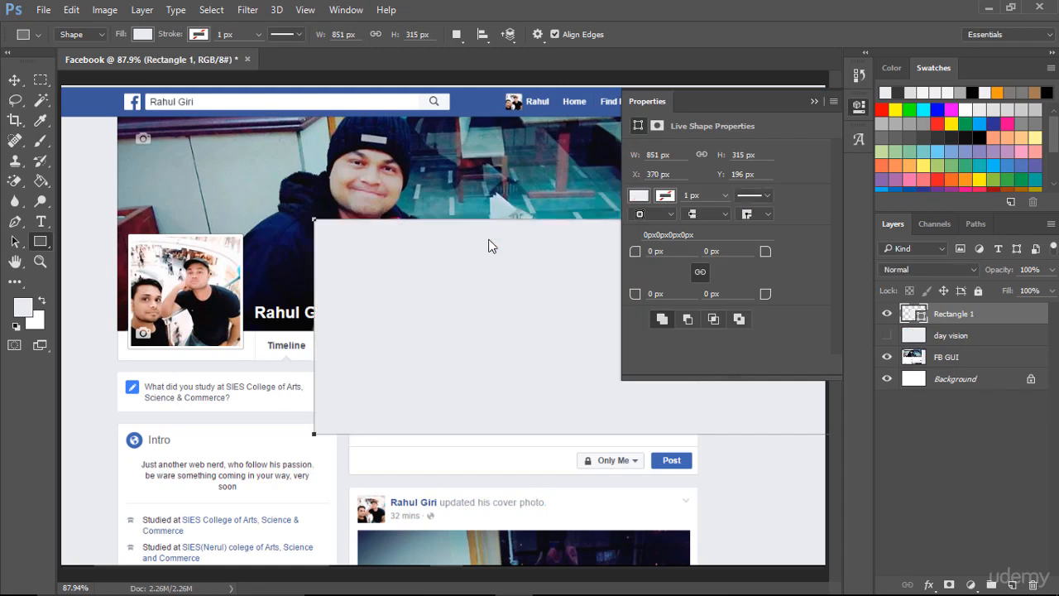
left_click(814, 103)
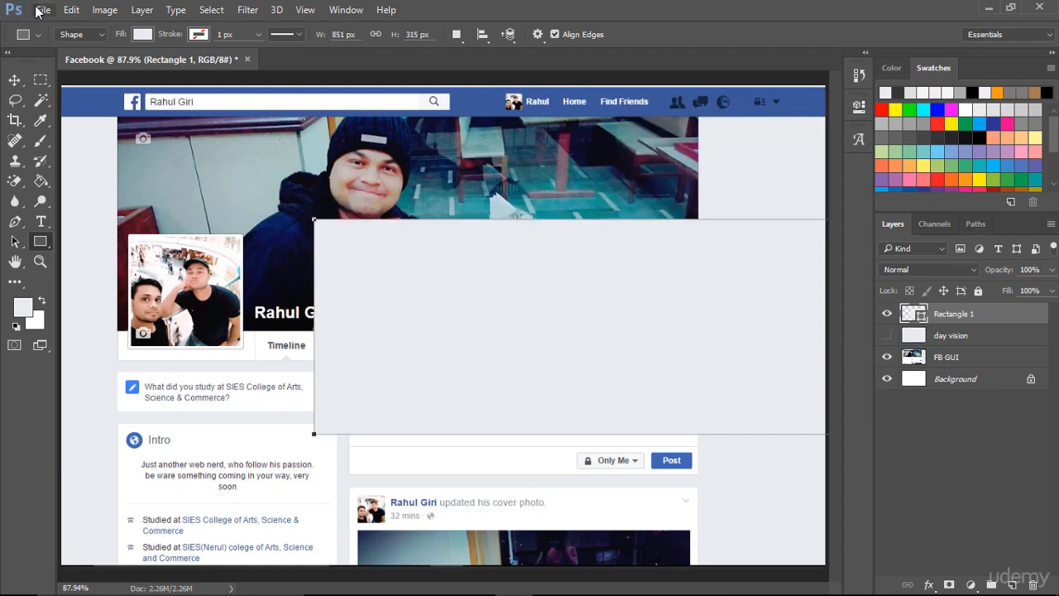
- Check the ruler unit setting and its available options in the Units & Rulers preferences
left_click(72, 10)
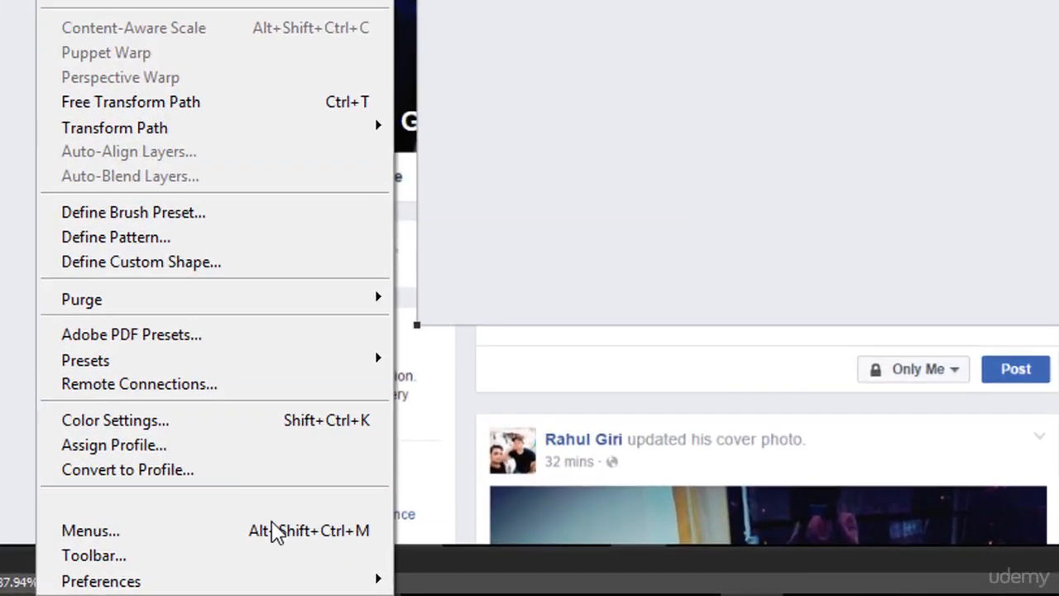
mouse_move(253, 580)
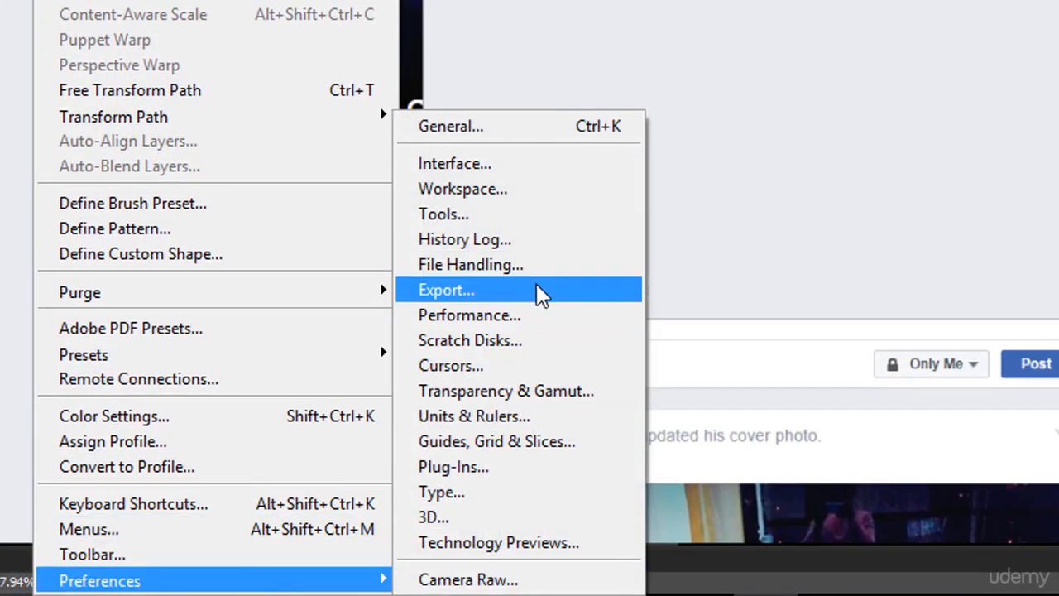
left_click(531, 420)
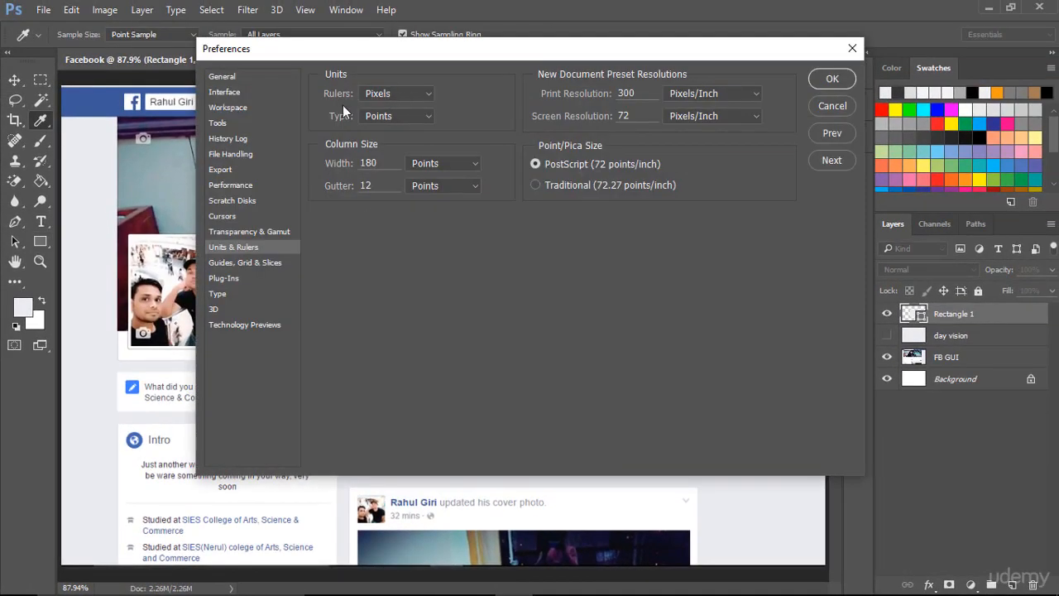
left_click(424, 94)
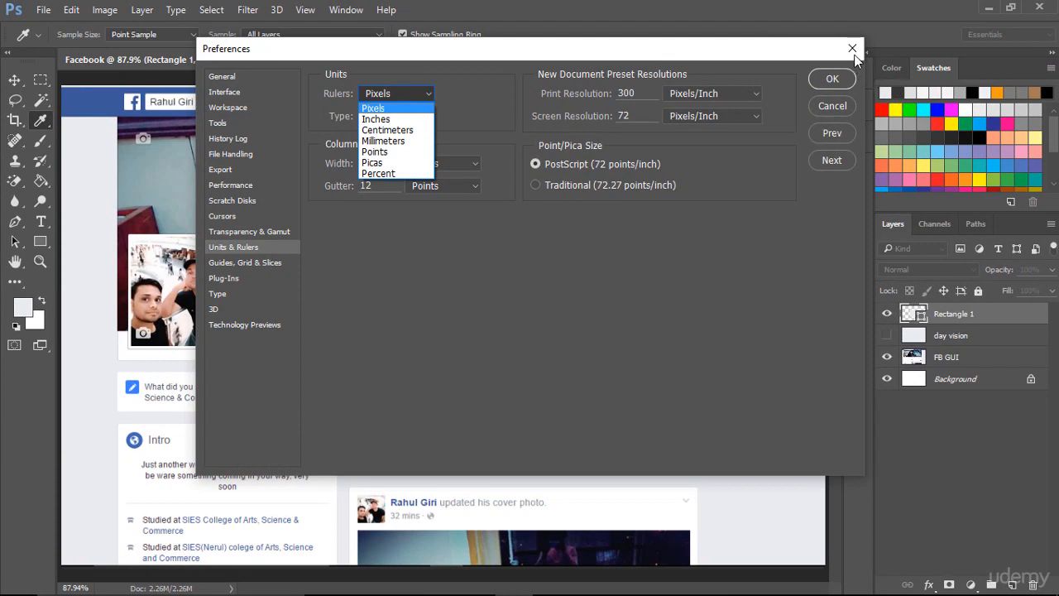
left_click(855, 50)
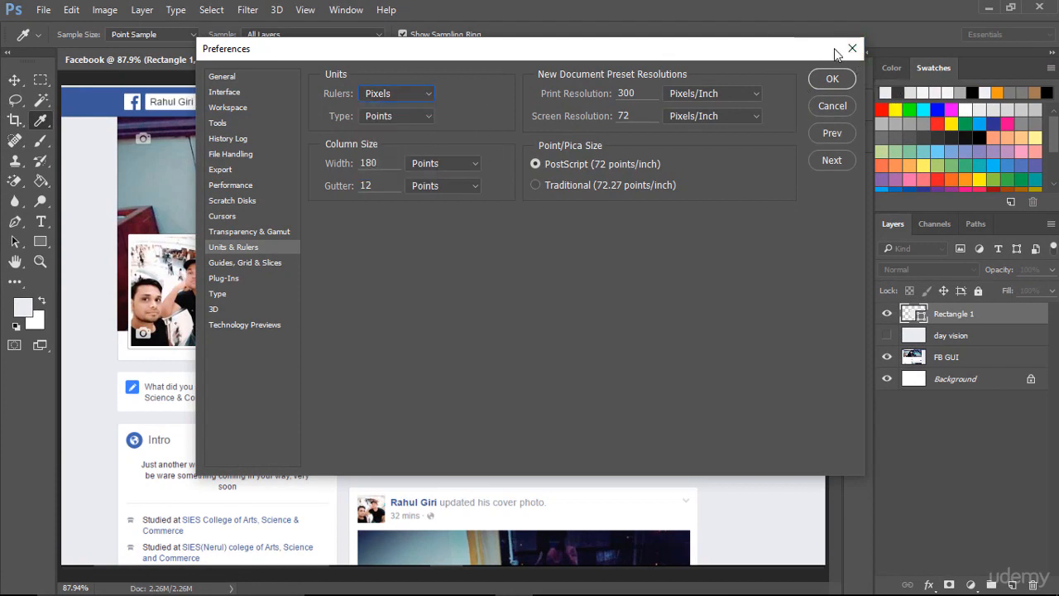
left_click(858, 49)
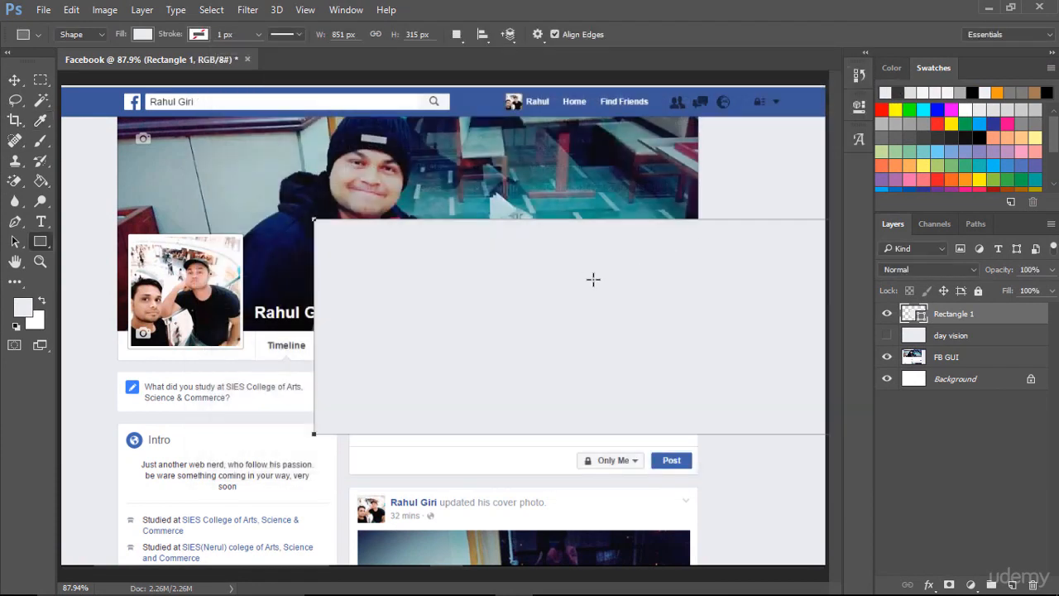
- Move the 851 x 315 px rectangle over the cover photo and nudge it until its edges match the photo area exactly
left_click(14, 80)
left_click_drag(571, 346, 368, 239)
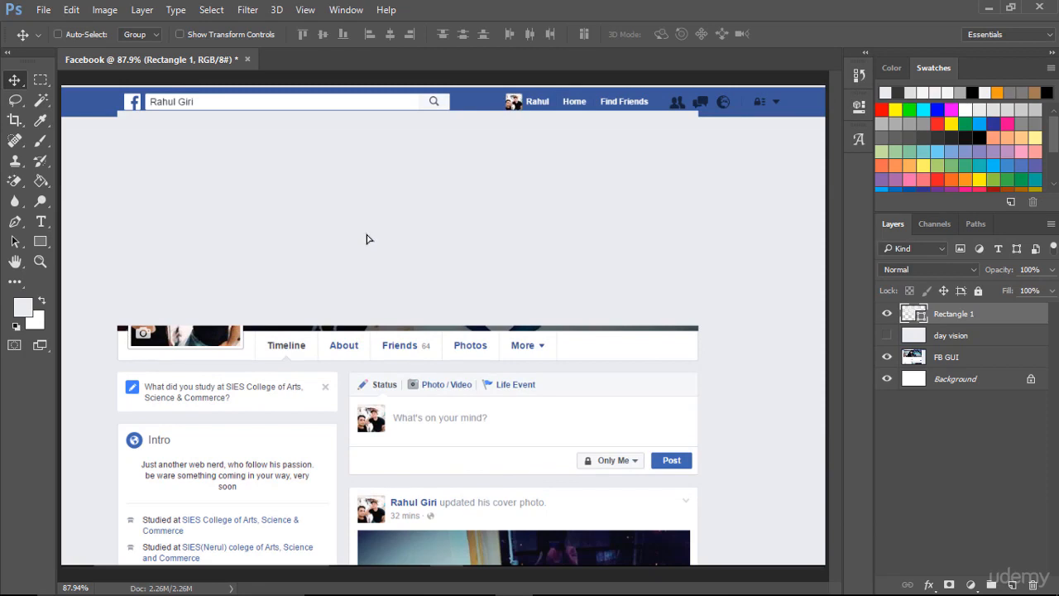
key("ctrl+1")
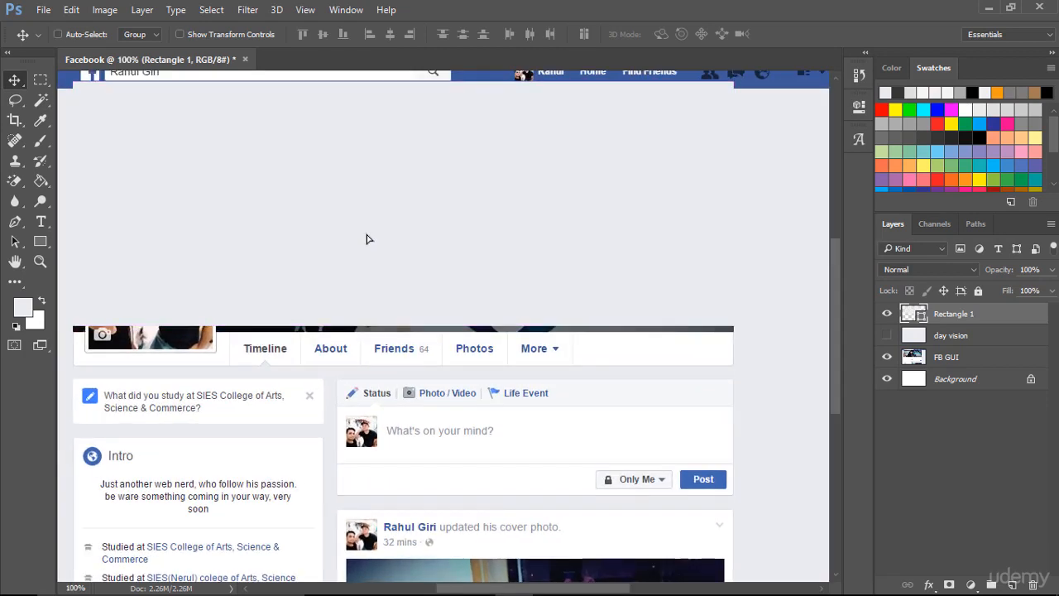
scroll(372, 242, "up", 1)
scroll(370, 240, "up", 1)
left_click_drag(368, 240, 331, 275)
key("Left")
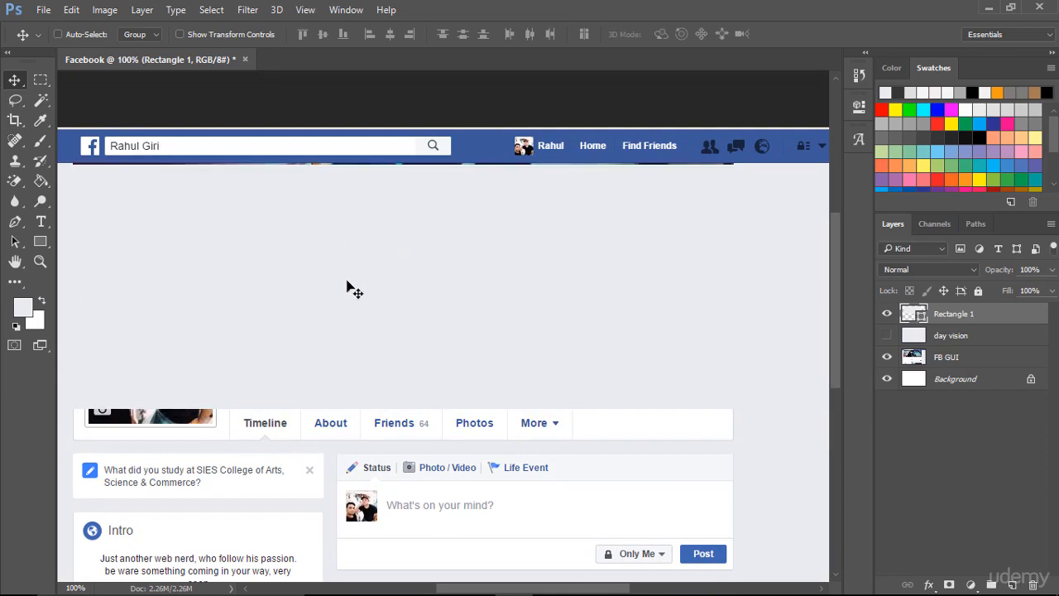
key("Up")
key("Up")
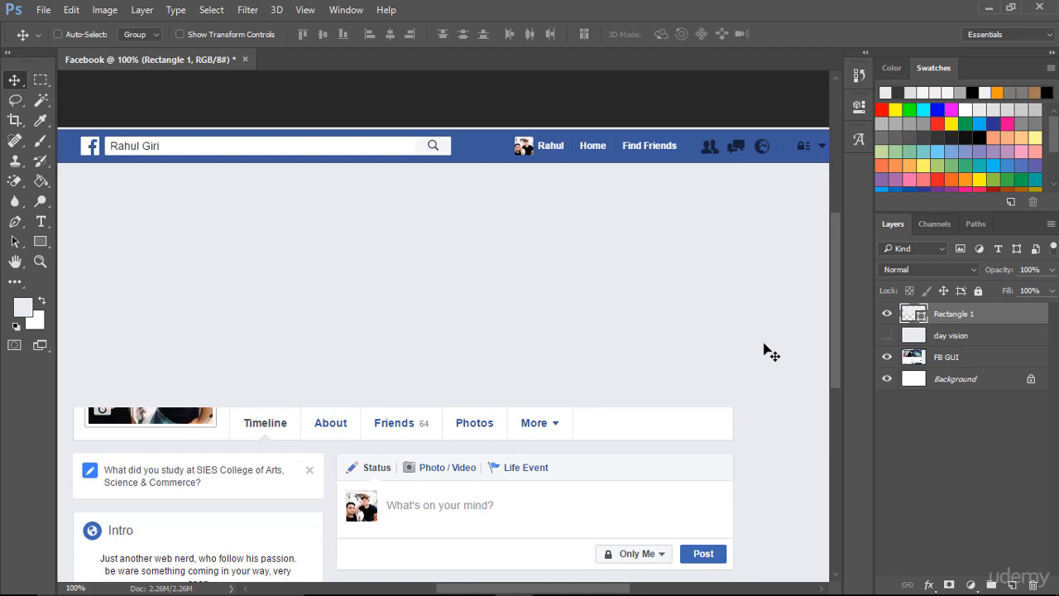
- Convert the Rectangle 1 layer to a smart object and view its contents in their own document
right_click(1030, 314)
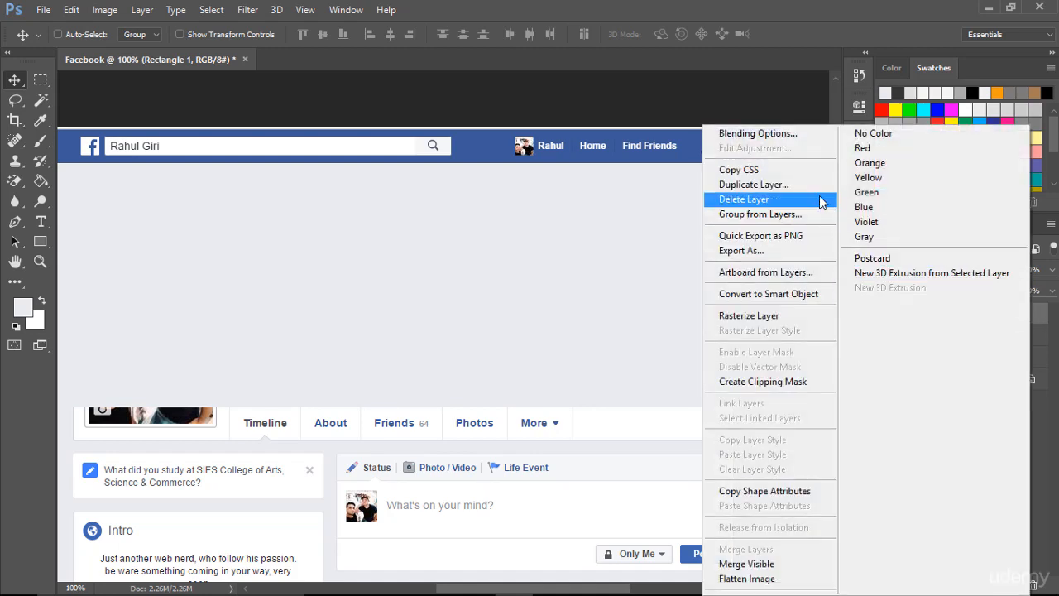
left_click(812, 298)
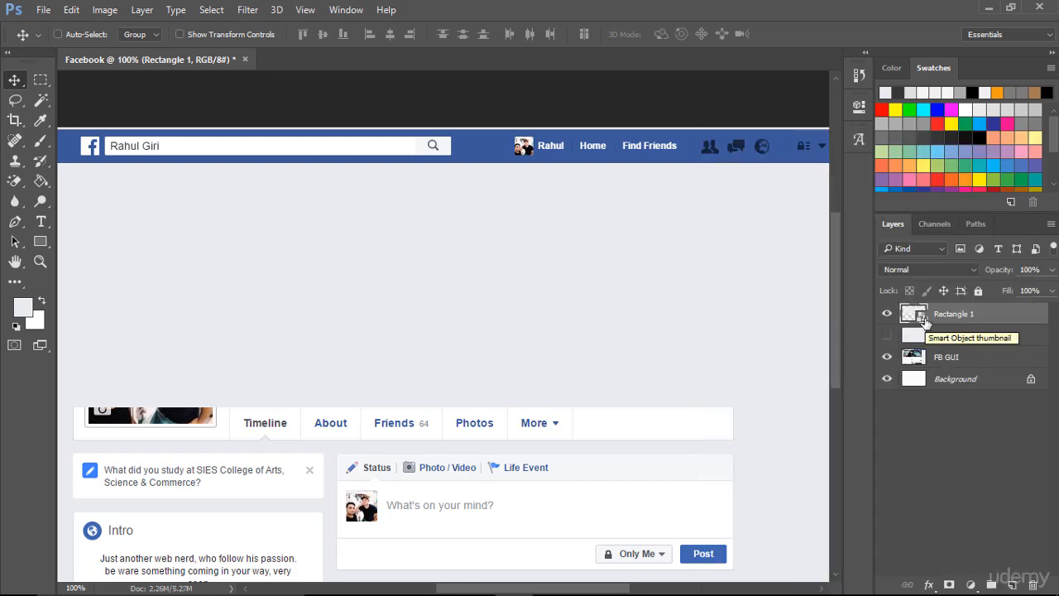
double_click(924, 321)
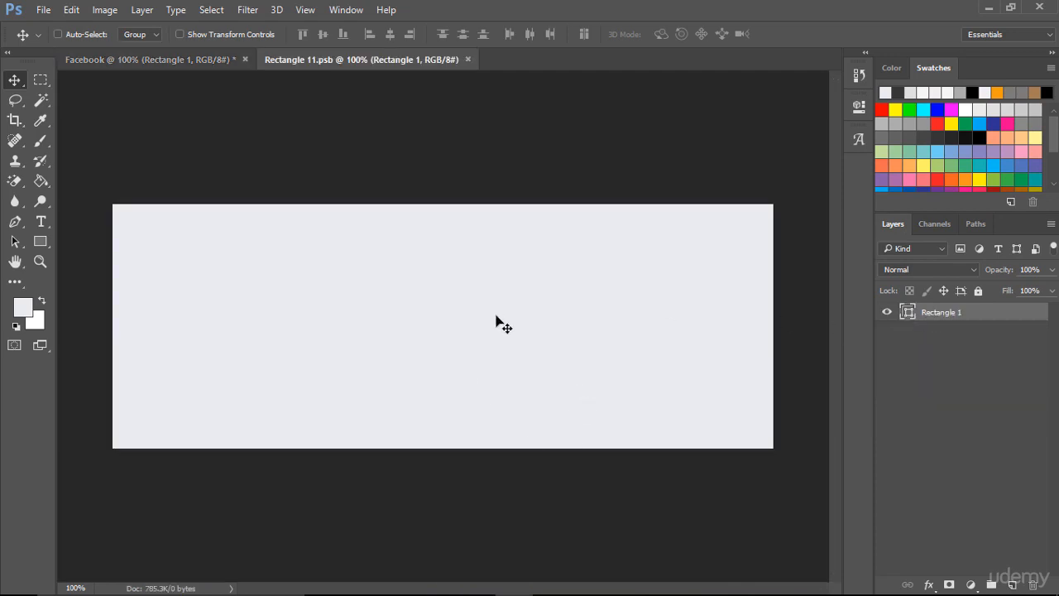
left_click(174, 59)
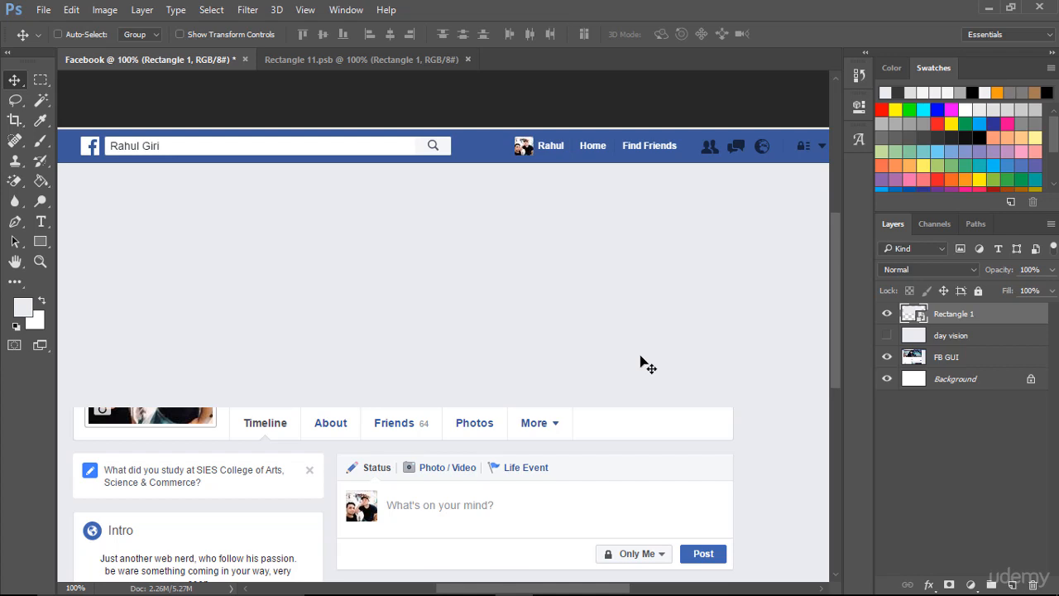
- Recolour the rectangle inside the cover smart object to dark grey #2f2f2f and update the Facebook document with it
double_click(921, 317)
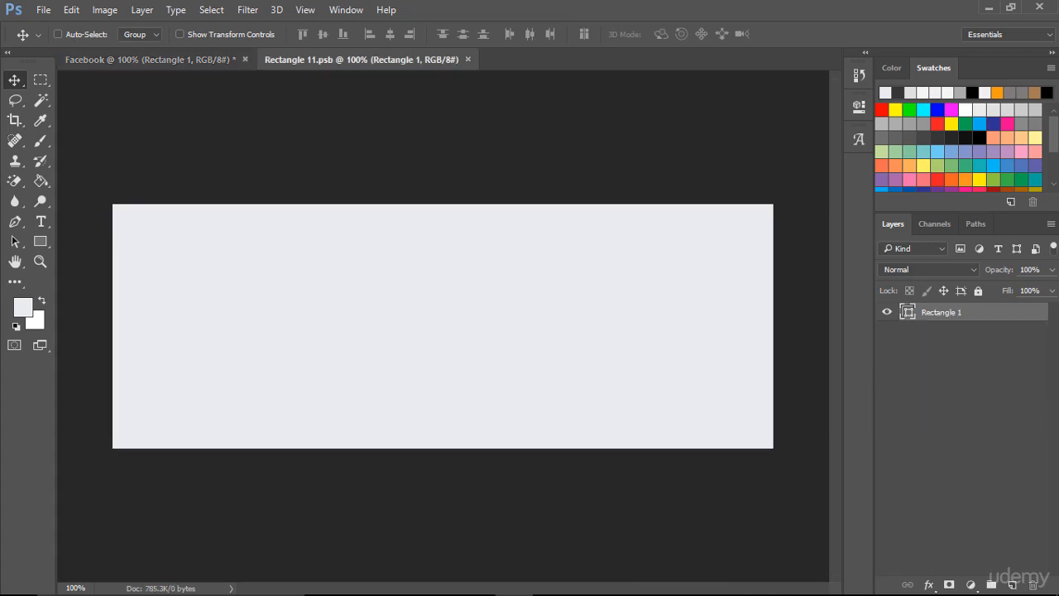
double_click(910, 313)
mouse_move(402, 389)
left_mouse_down()
mouse_move(385, 359)
mouse_move(367, 397)
mouse_move(362, 383)
left_mouse_up()
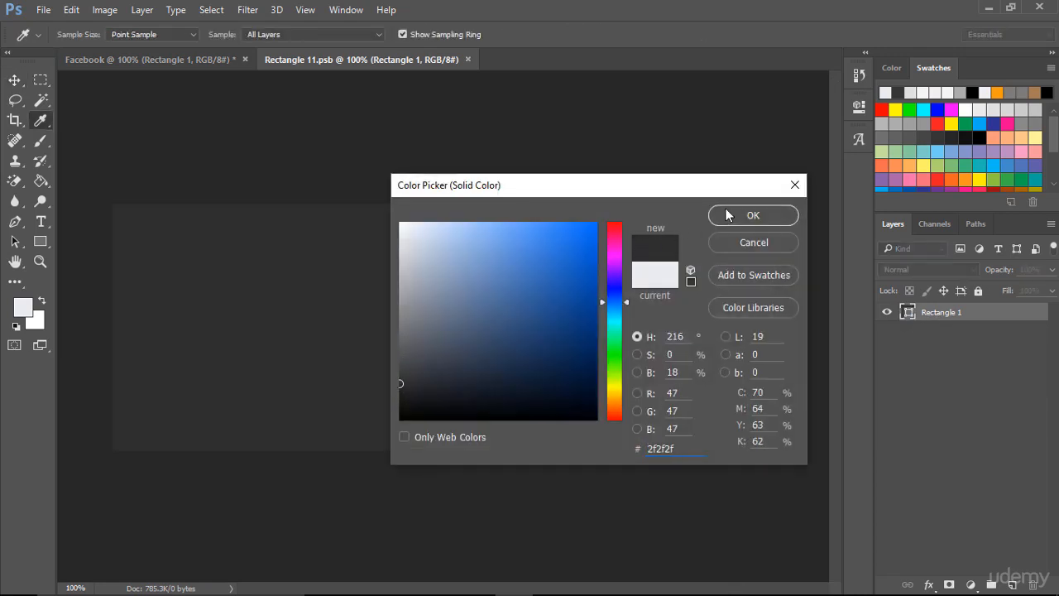
left_click(744, 214)
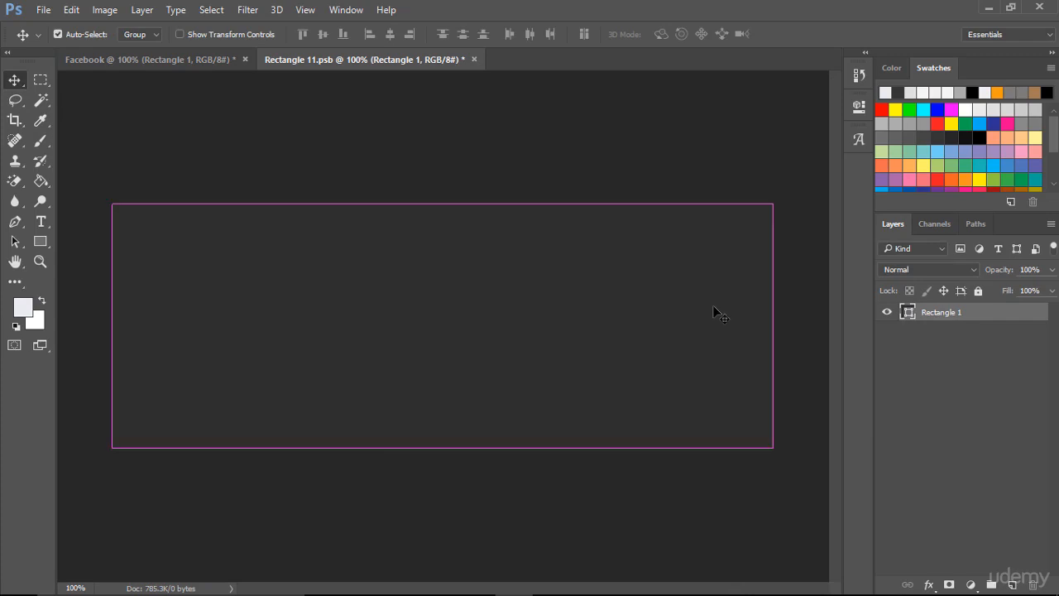
left_click(214, 57)
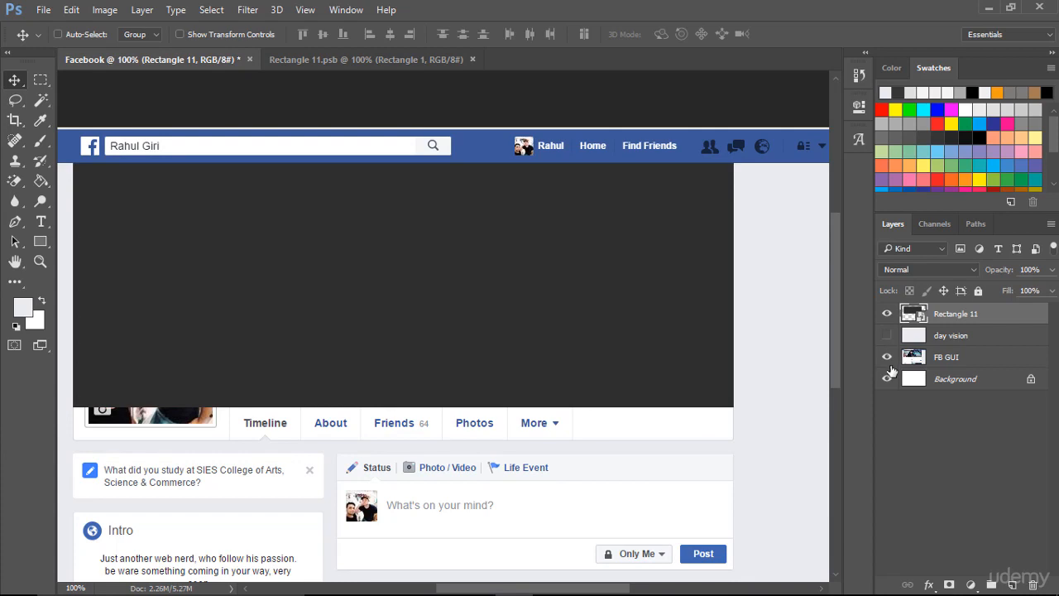
- Hide the cover rectangle layer and create a 500 x 500 px rectangle shape for the profile picture
left_click(888, 314)
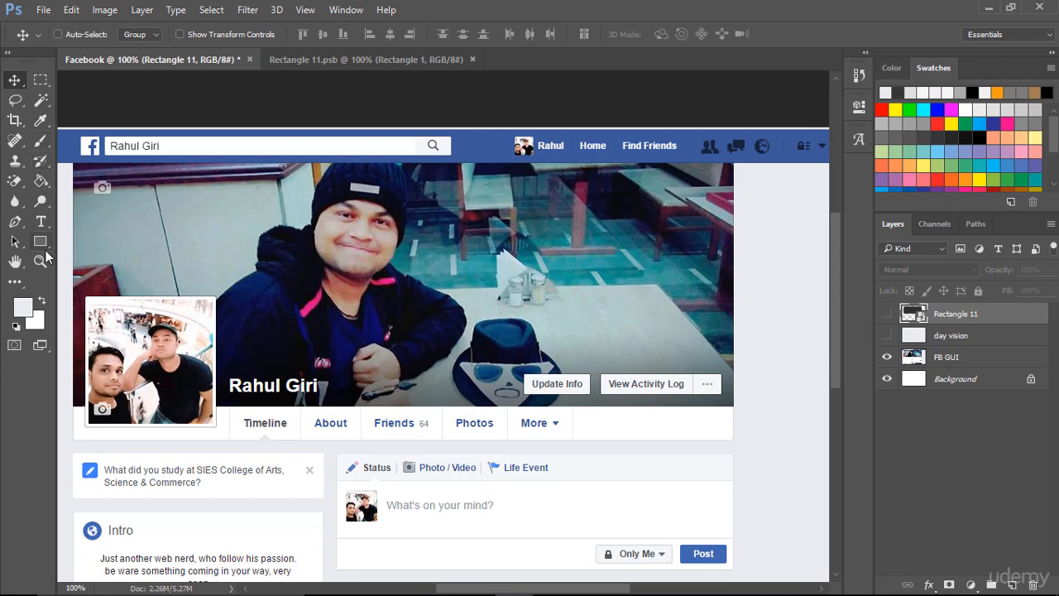
left_click_drag(45, 246, 86, 241)
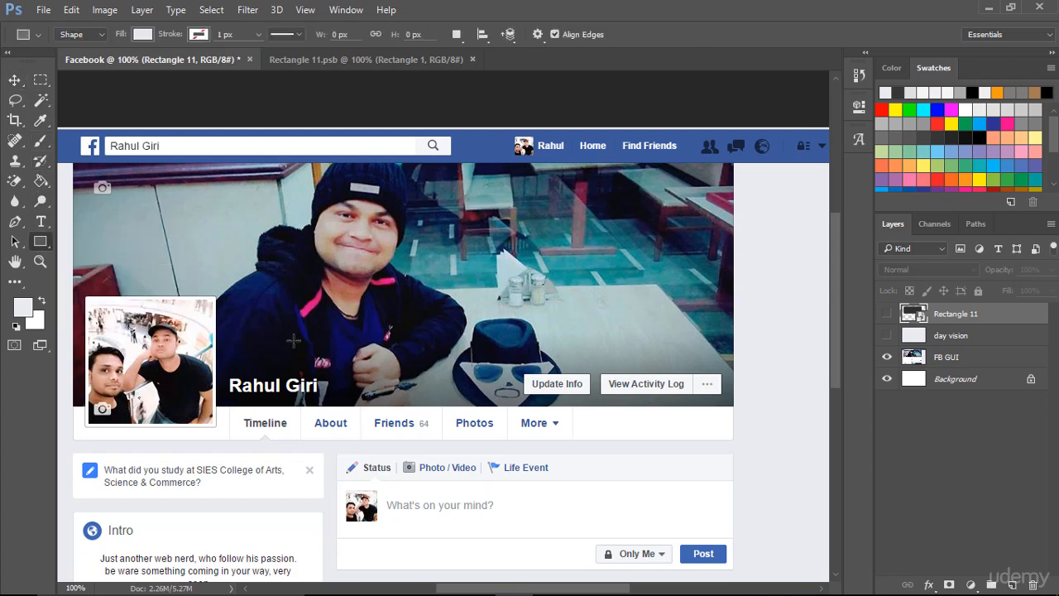
left_click(406, 287)
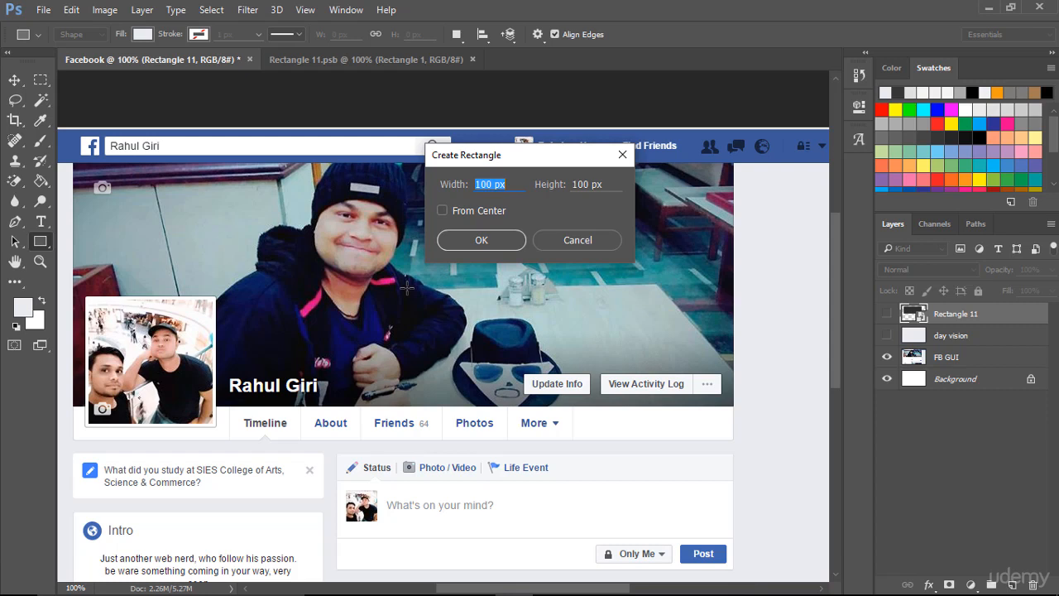
type("500")
key("Tab")
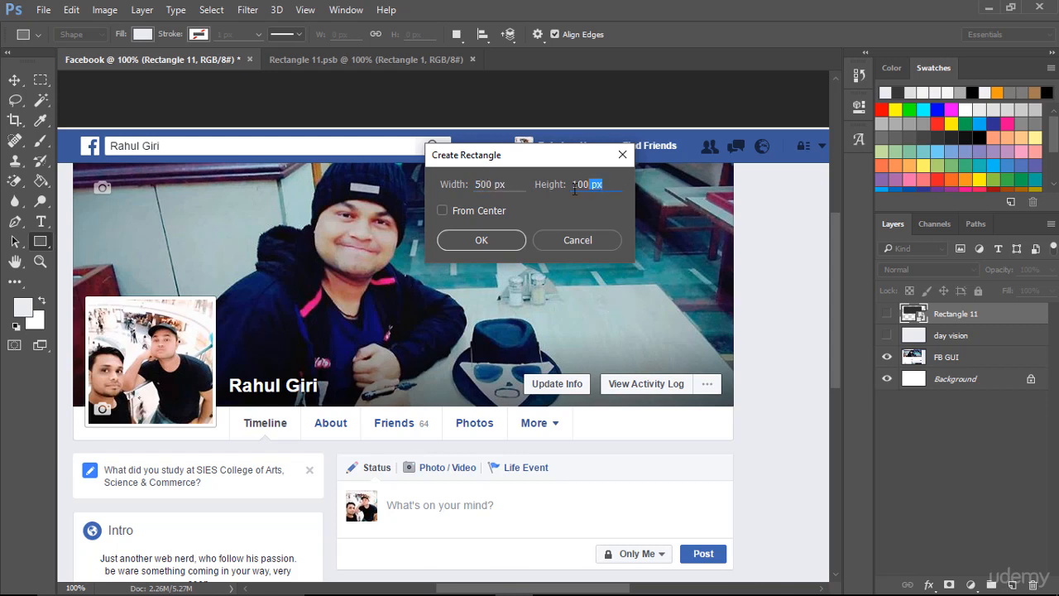
type("500")
left_click(482, 240)
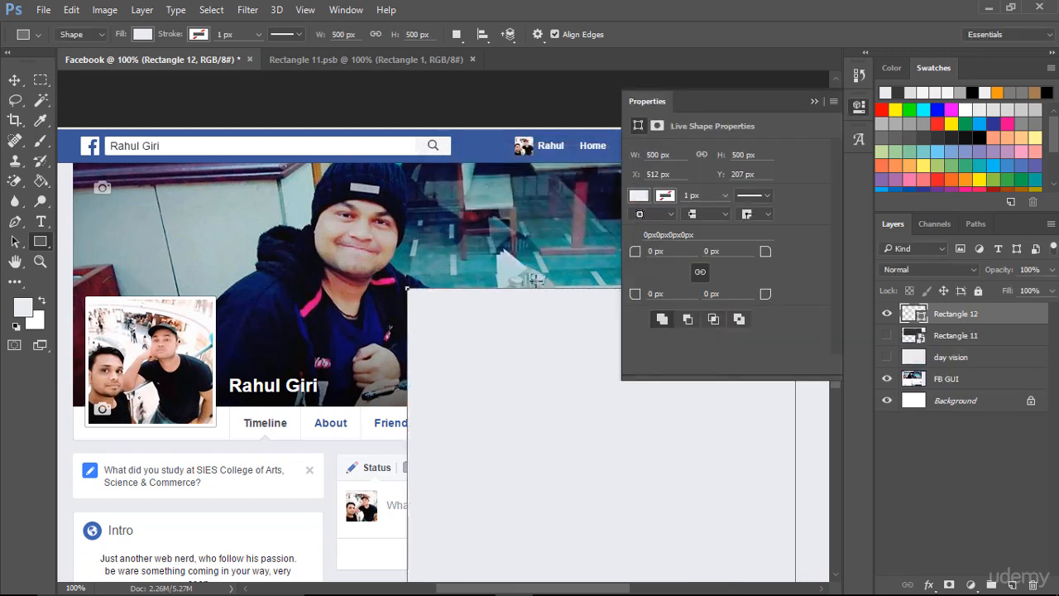
left_click(813, 102)
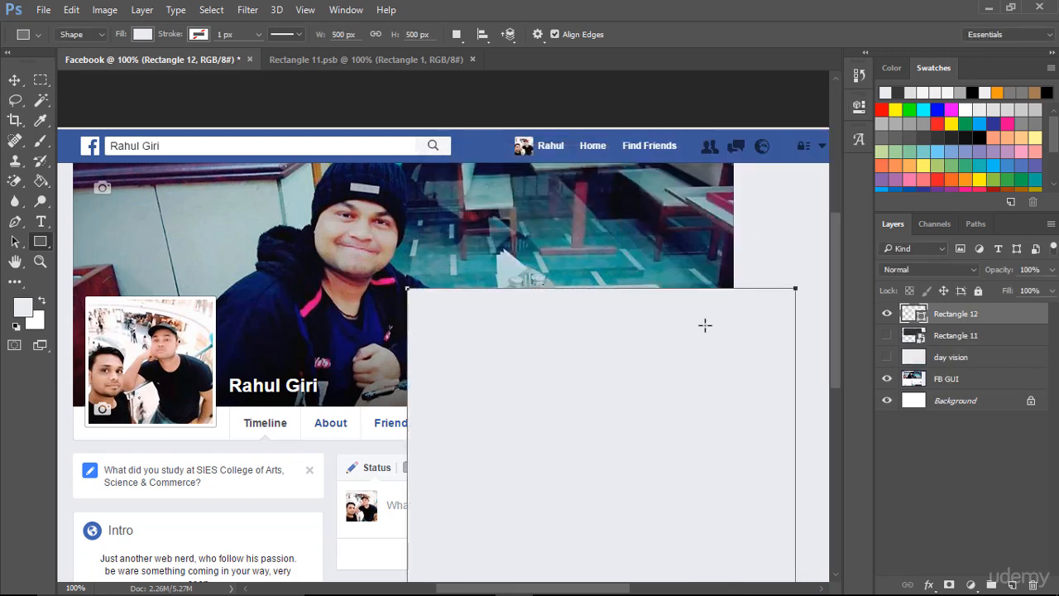
- Move the 500 px square up over the middle of the cover photo and convert its layer to a smart object
left_click(14, 80)
left_click_drag(583, 418, 412, 279)
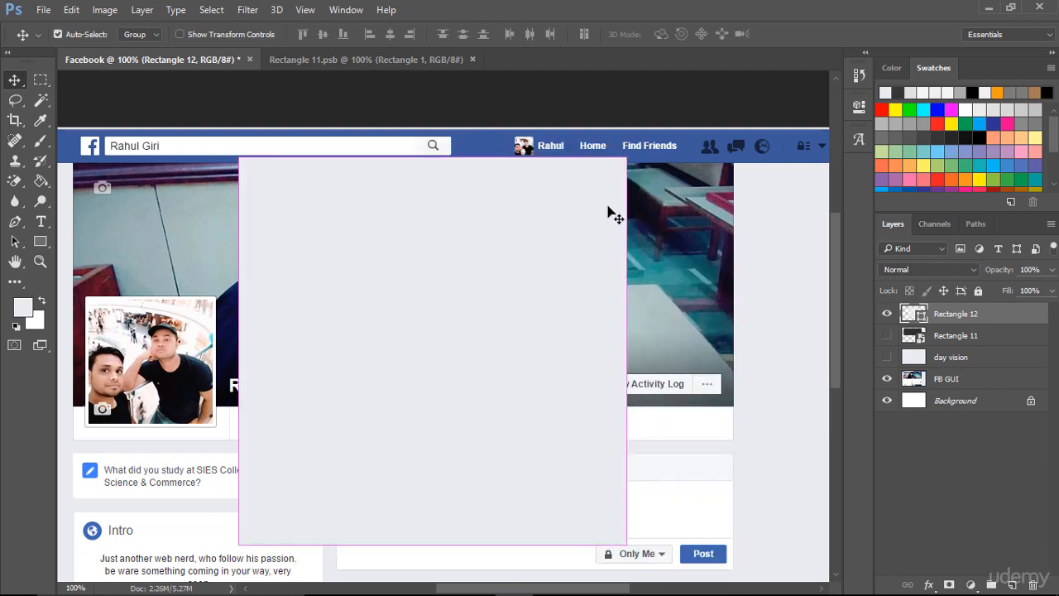
key("ctrl+t")
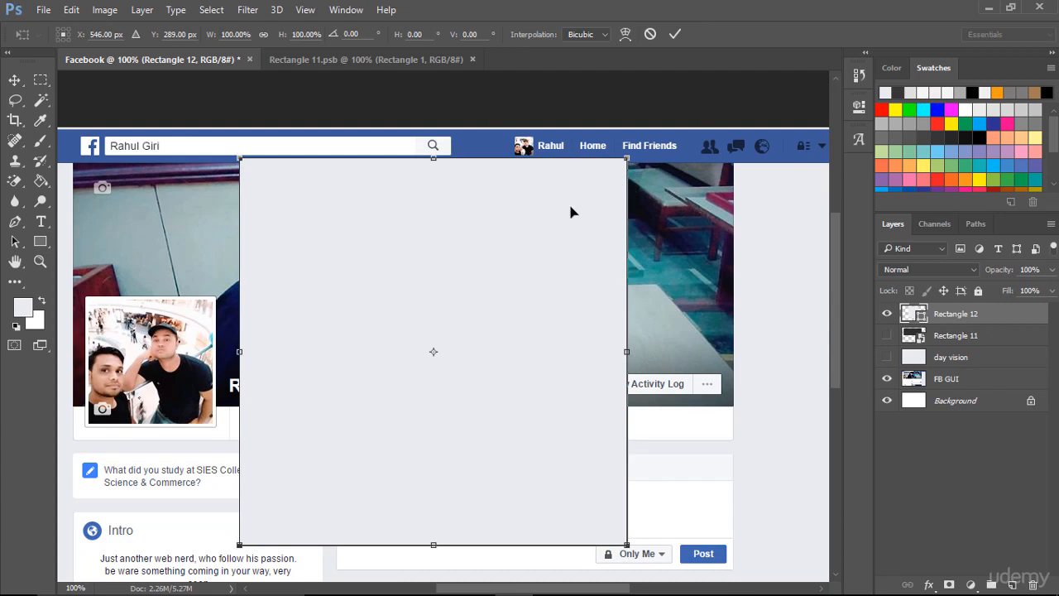
left_click(675, 34)
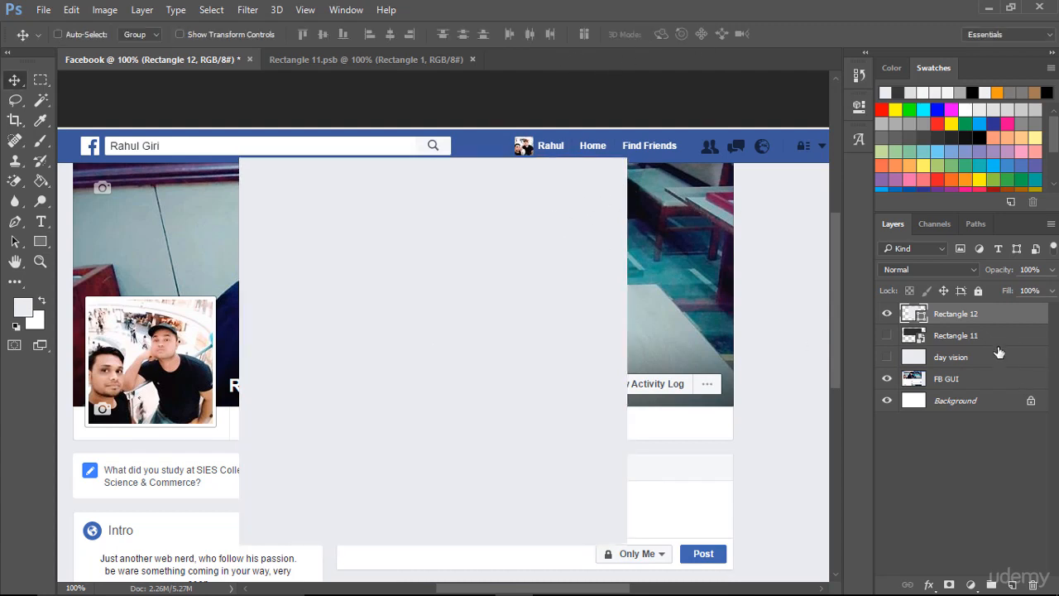
right_click(1018, 319)
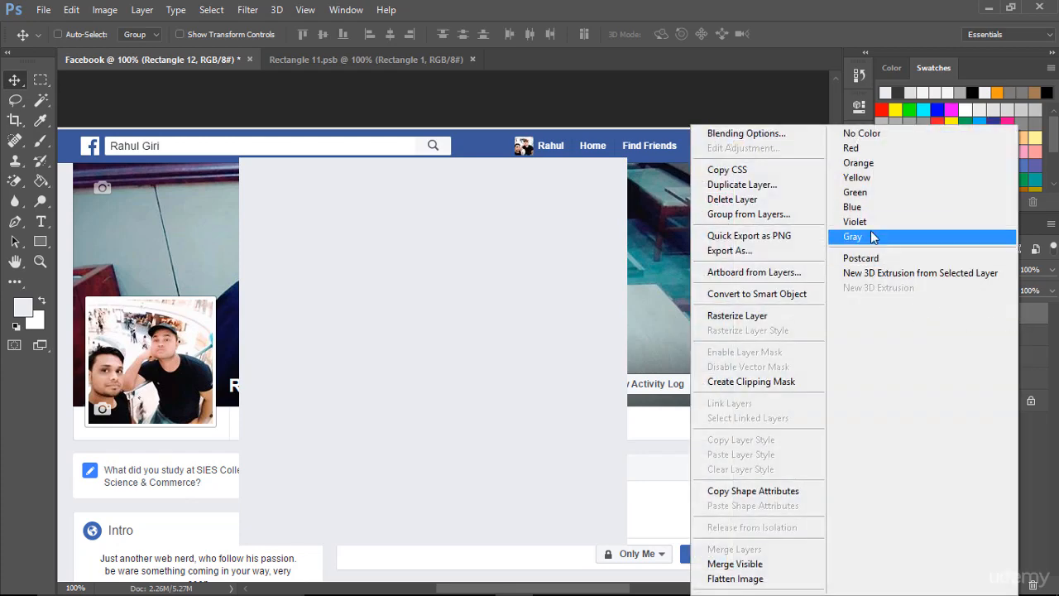
left_click(772, 296)
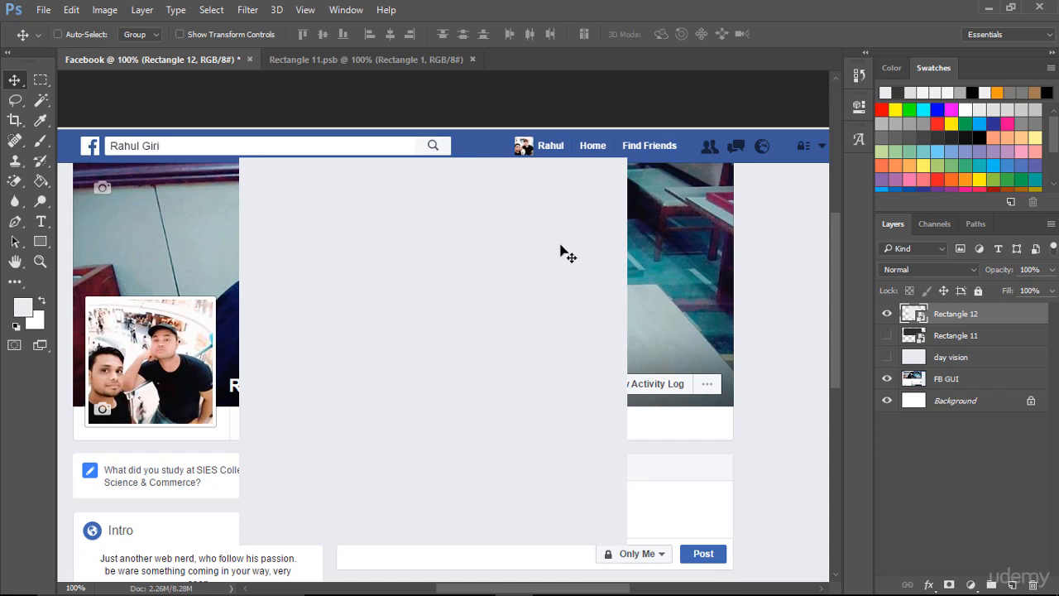
- Scale the square smart object down to 25.80% about its centre and view its full-size contents
key("ctrl")
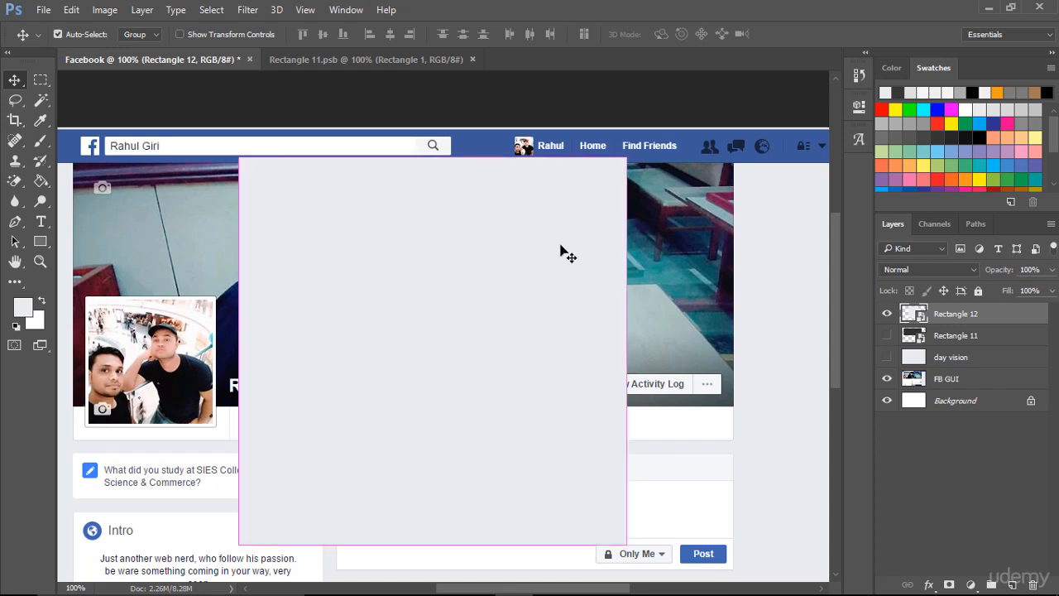
key("ctrl+t")
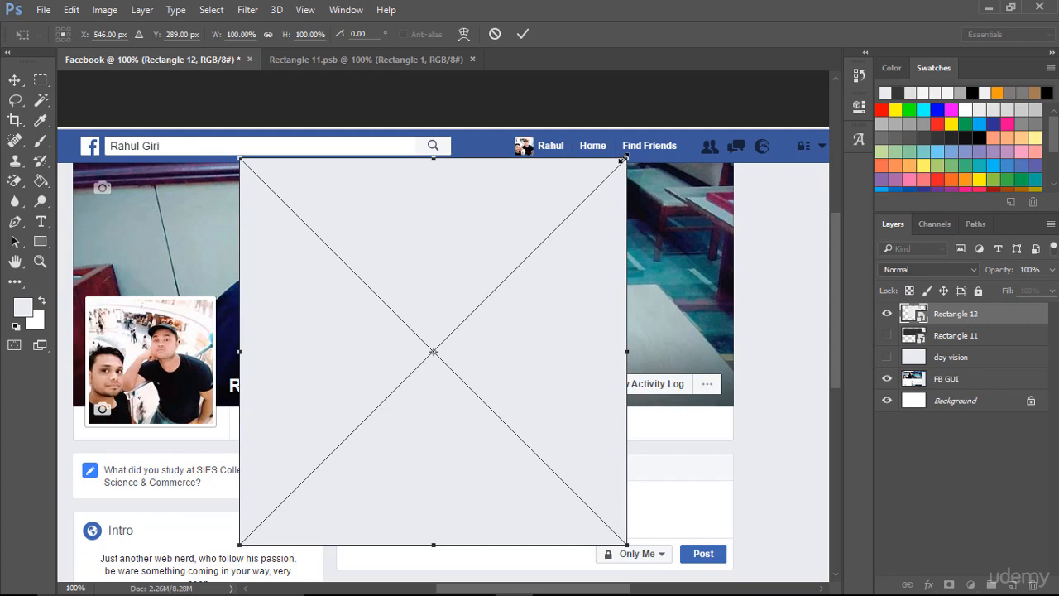
left_click_drag(623, 159, 484, 303)
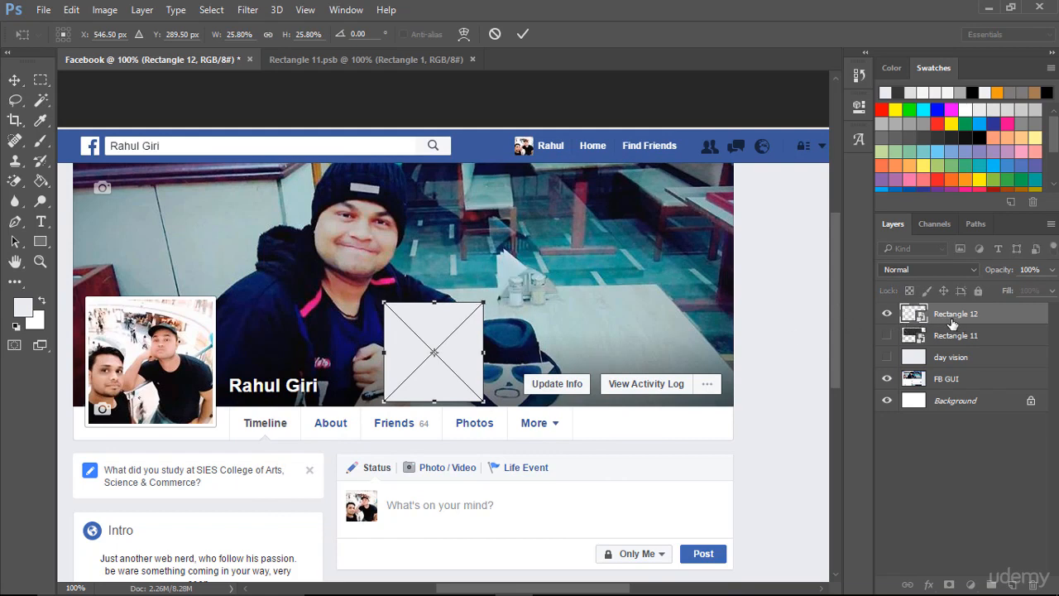
left_click(522, 33)
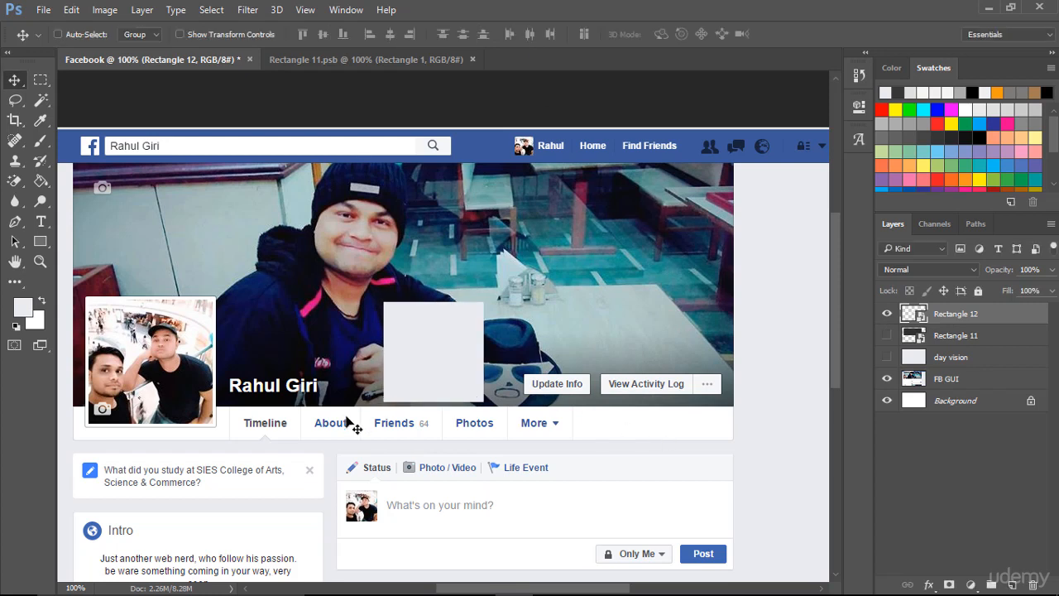
double_click(913, 314)
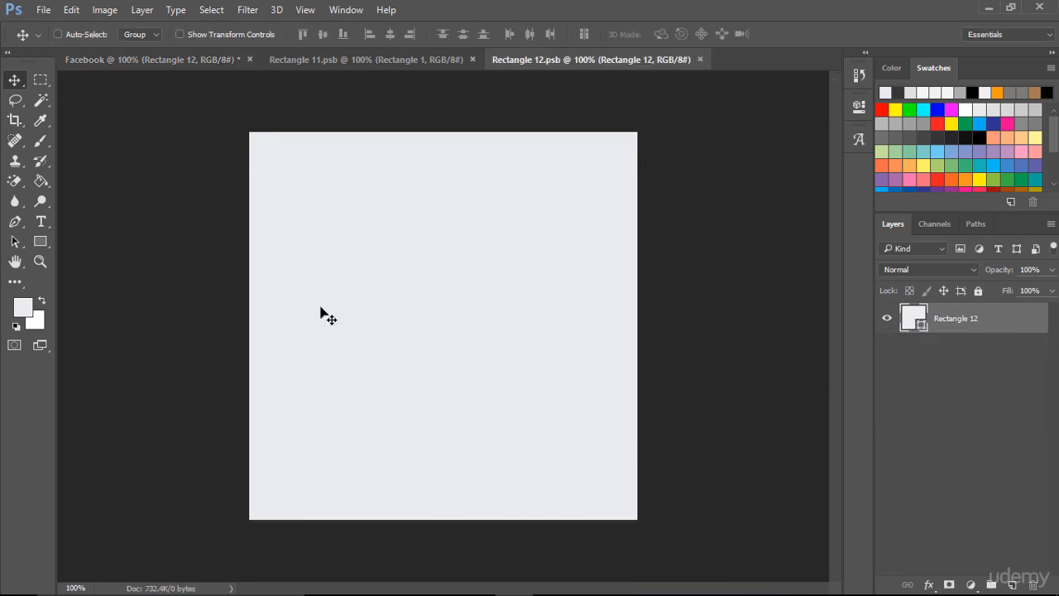
left_click(178, 63)
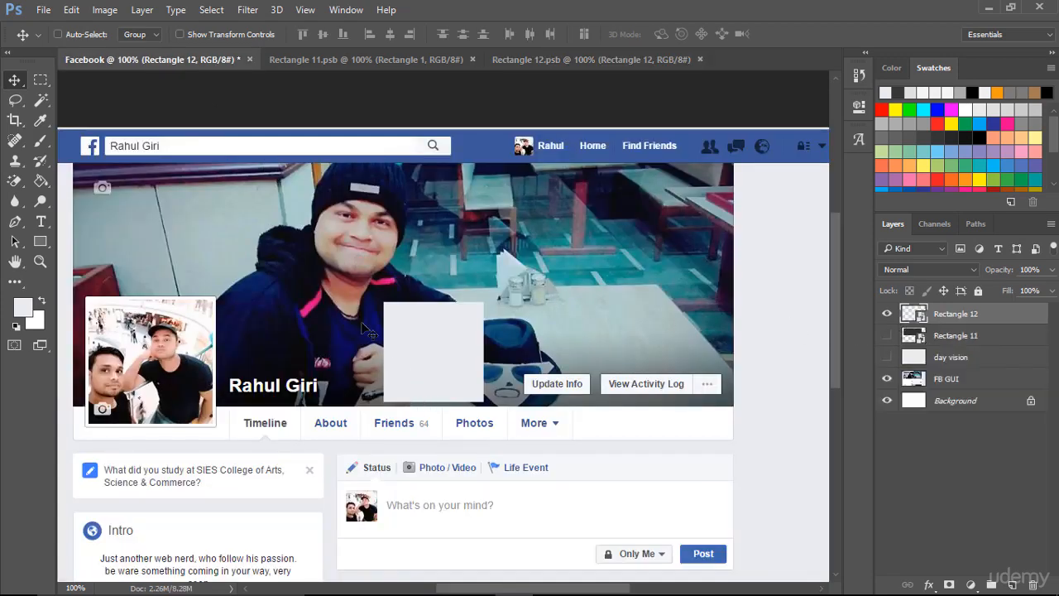
- Move the square smart object onto the profile picture, match its upper-left corner to the photo and scale it to 32.00% to fill the frame
left_click_drag(439, 340, 144, 341)
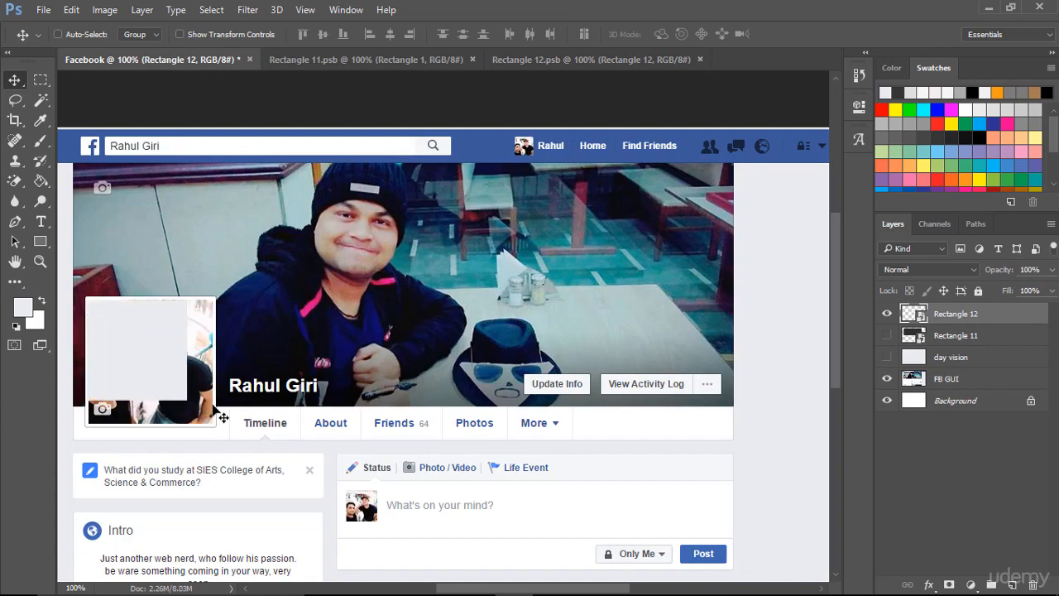
key("ctrl+t")
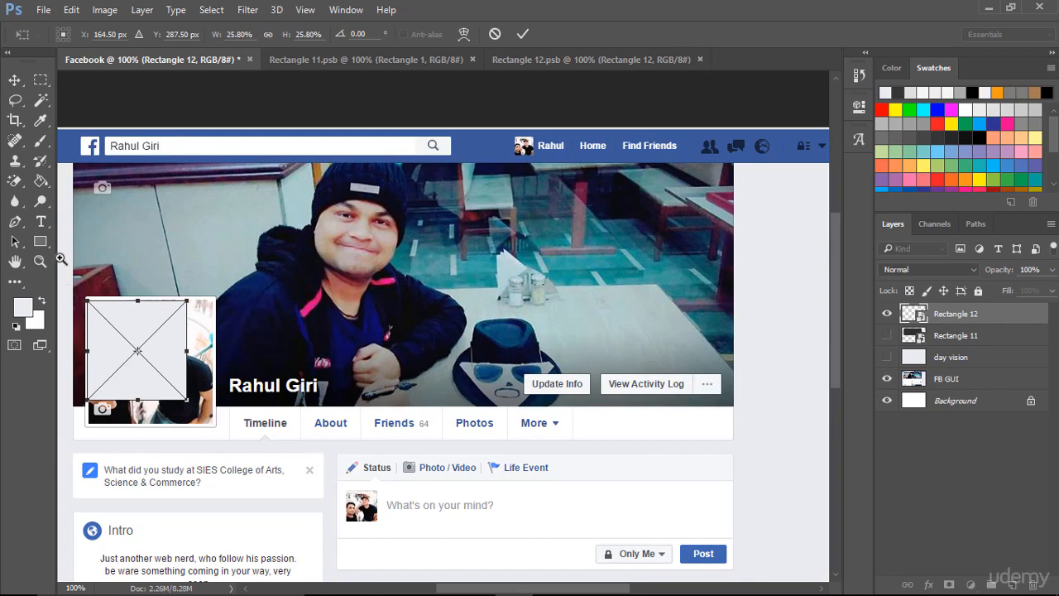
left_click_drag(60, 258, 114, 219)
scroll(331, 333, "down", 5)
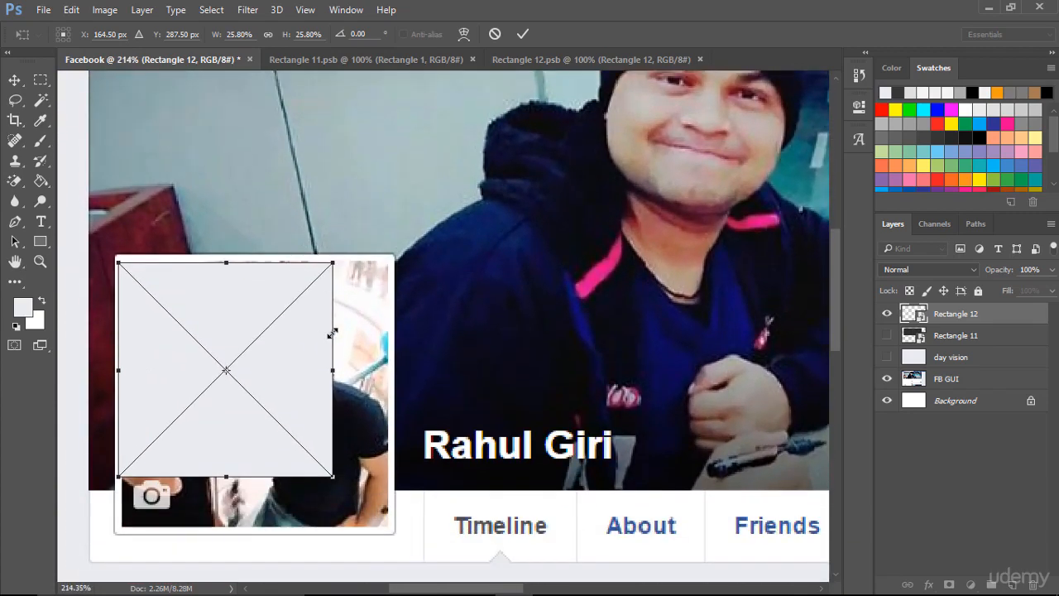
mouse_move(230, 240)
left_mouse_down()
mouse_move(239, 239)
mouse_move(245, 267)
mouse_move(245, 239)
mouse_move(235, 236)
left_mouse_up()
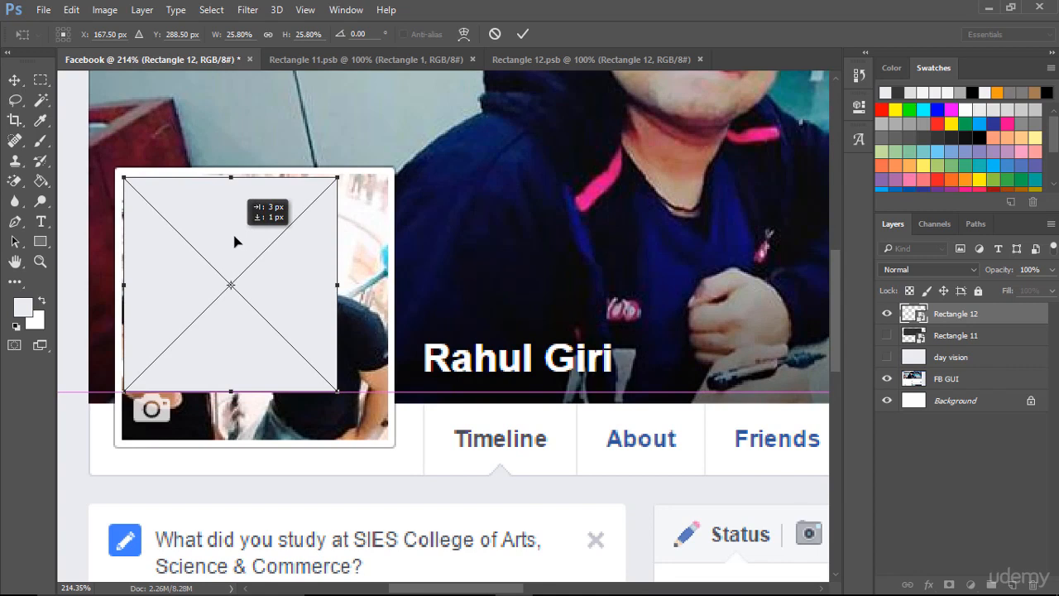
left_click_drag(234, 236, 231, 235)
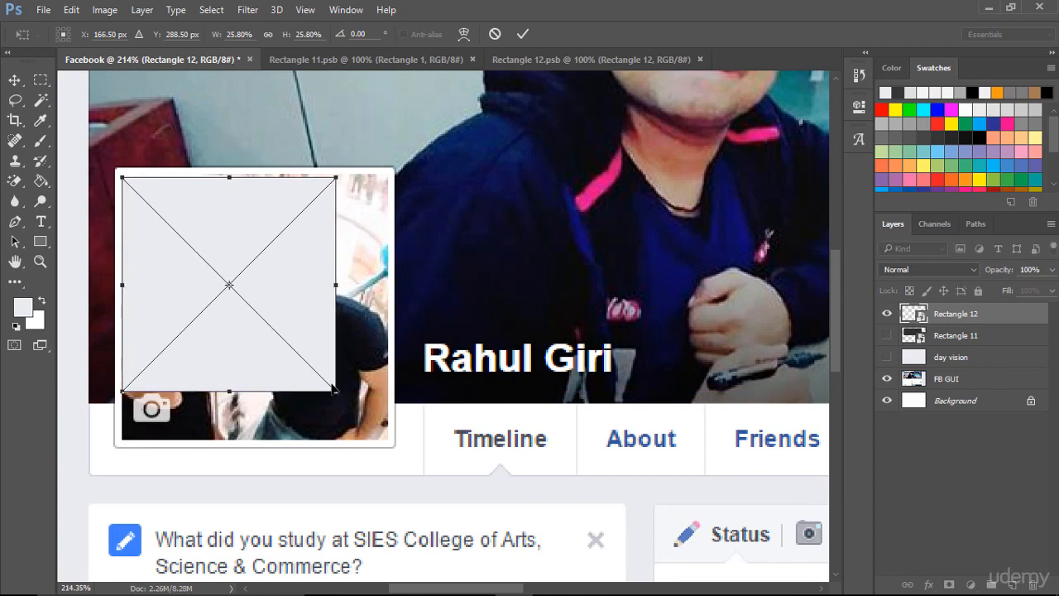
key("Up")
key("Up")
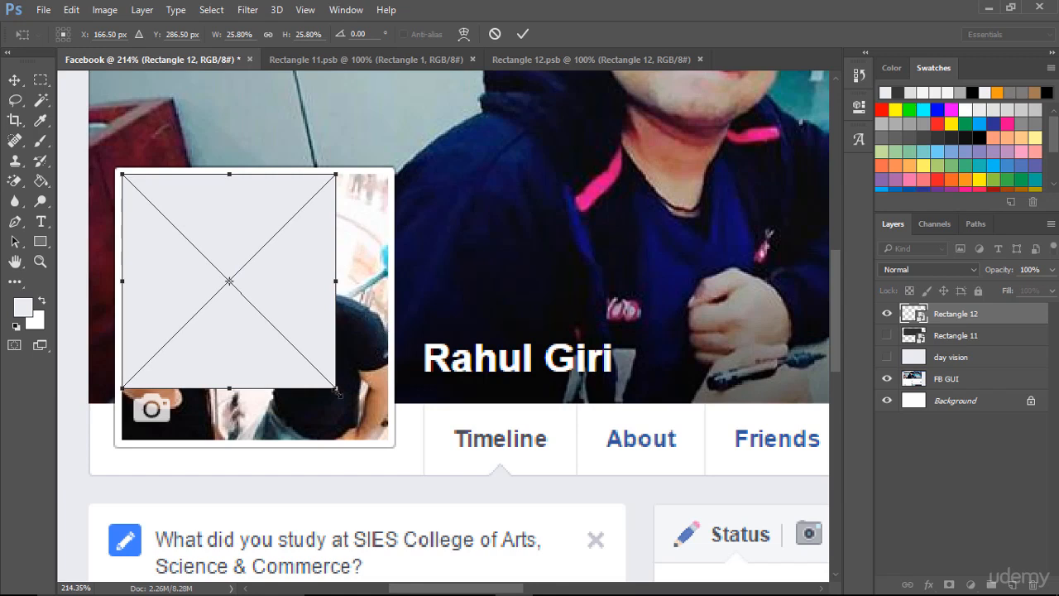
left_click_drag(338, 394, 388, 442)
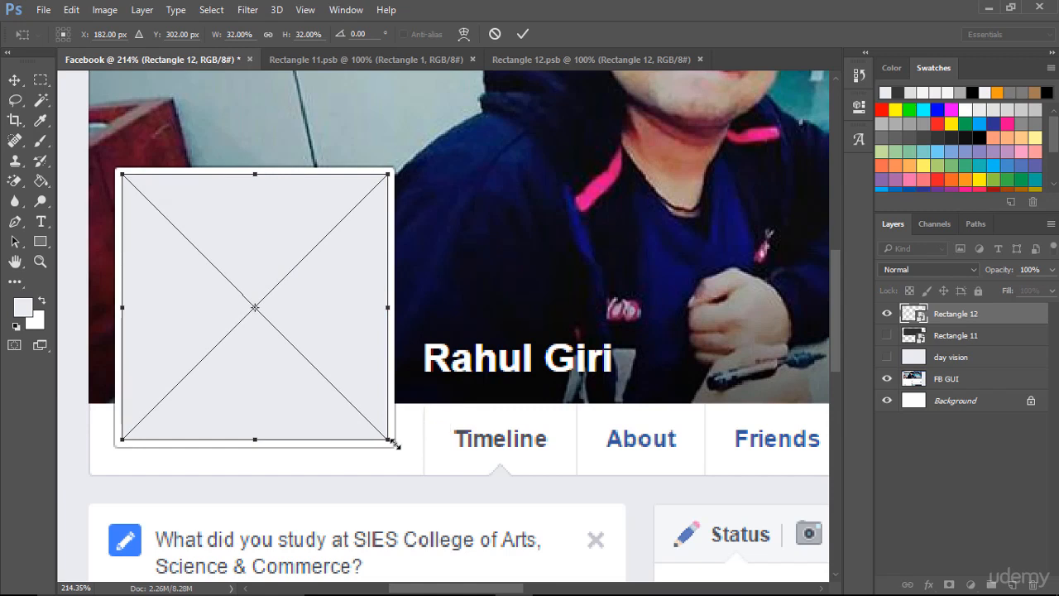
left_click(524, 34)
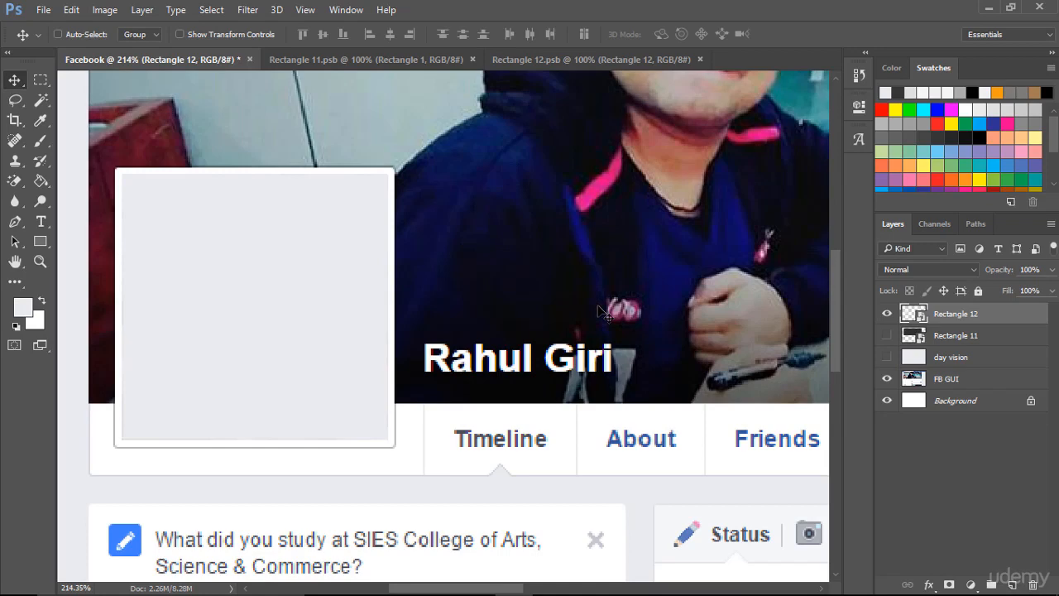
- Add a 4 px stroke positioned outside to the profile square's smart object layer
key("ctrl+1")
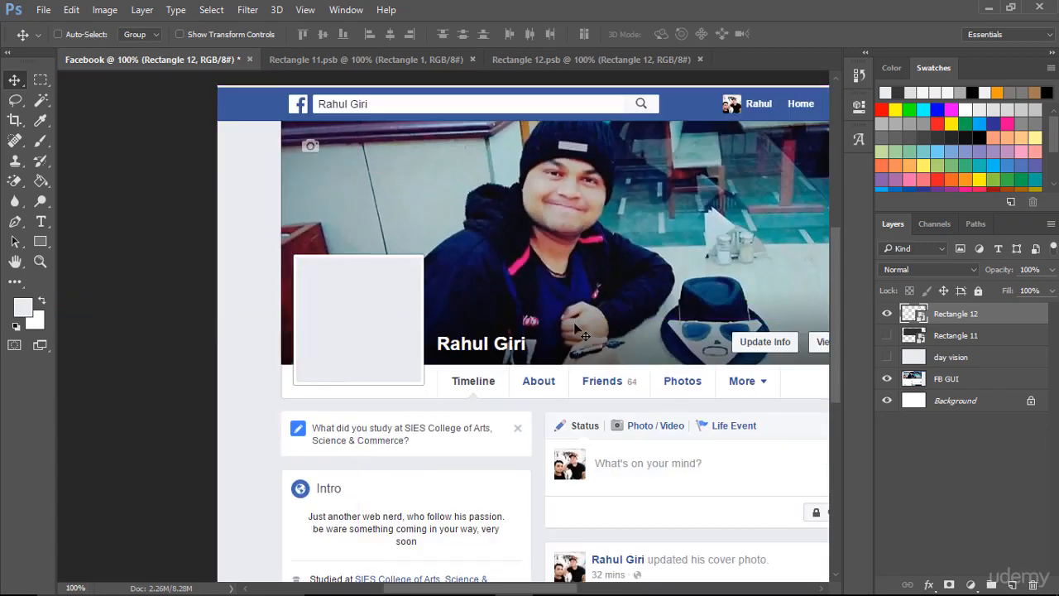
key("space")
left_click_drag(634, 301, 479, 324)
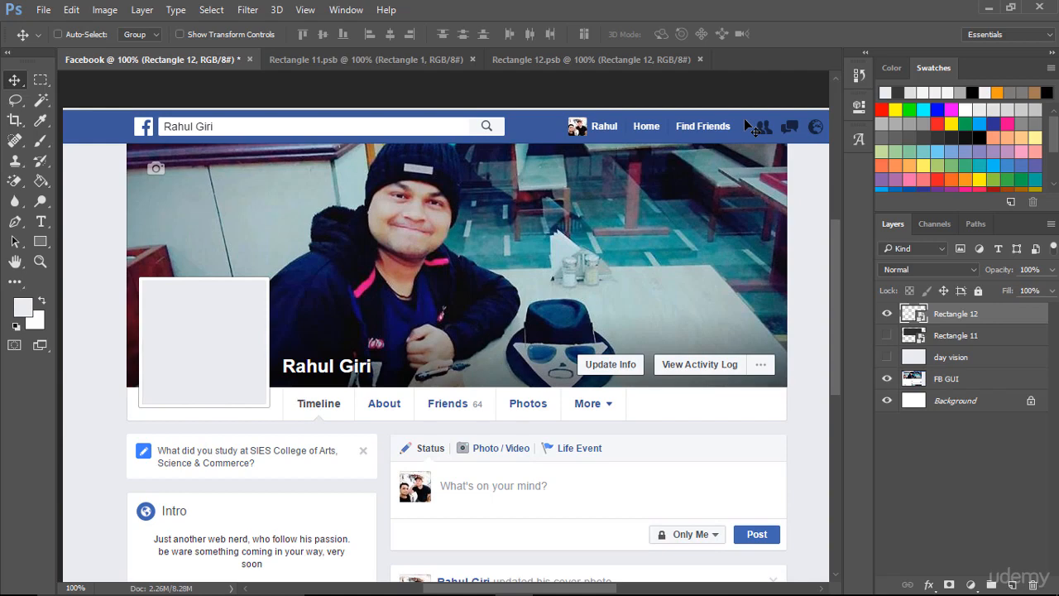
double_click(1031, 318)
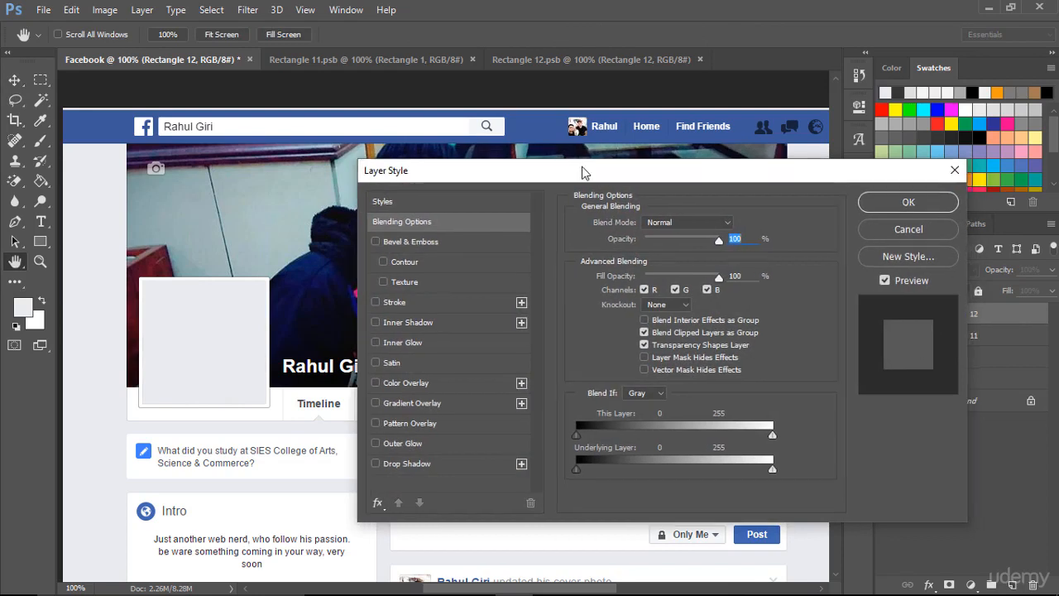
left_click_drag(581, 171, 508, 125)
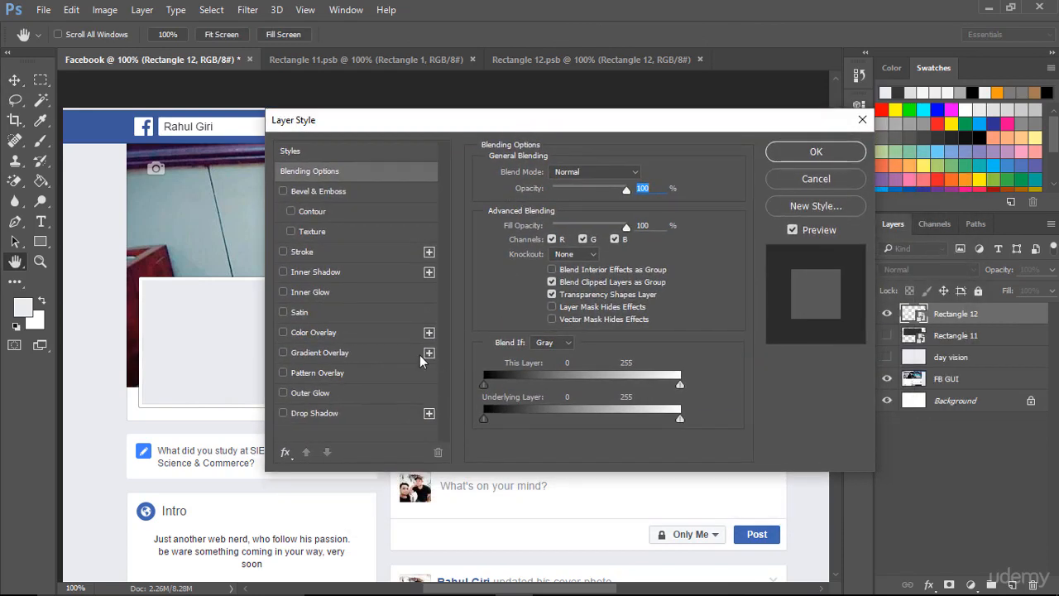
left_click(303, 252)
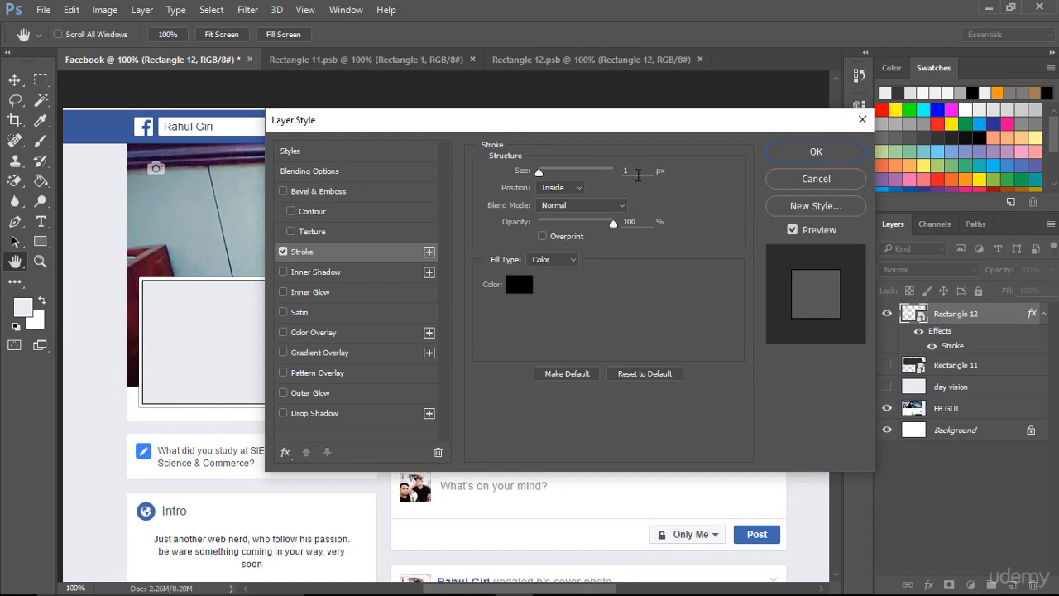
double_click(633, 171)
type("4")
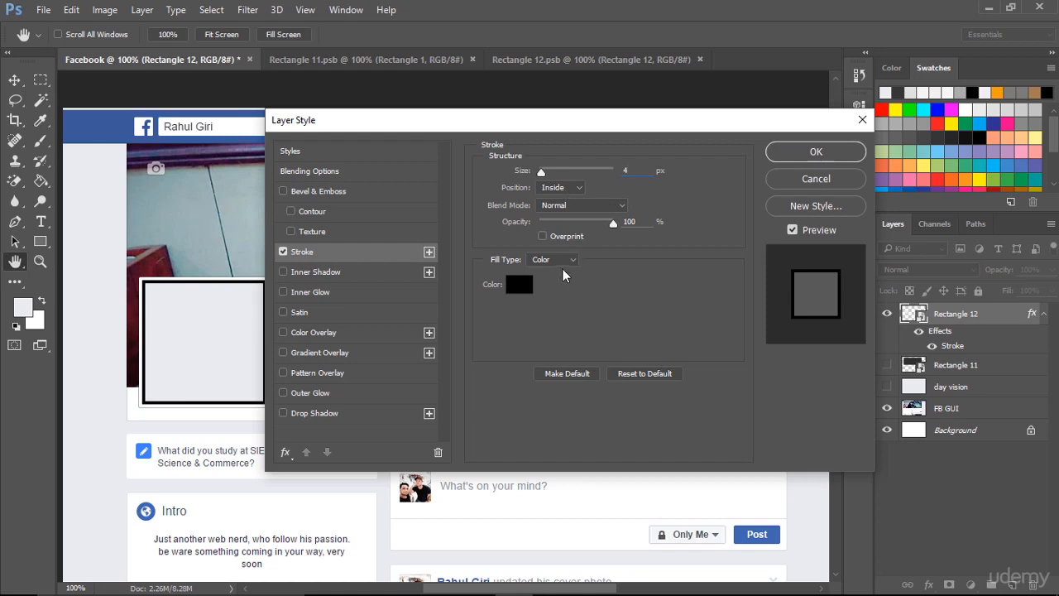
left_click(566, 190)
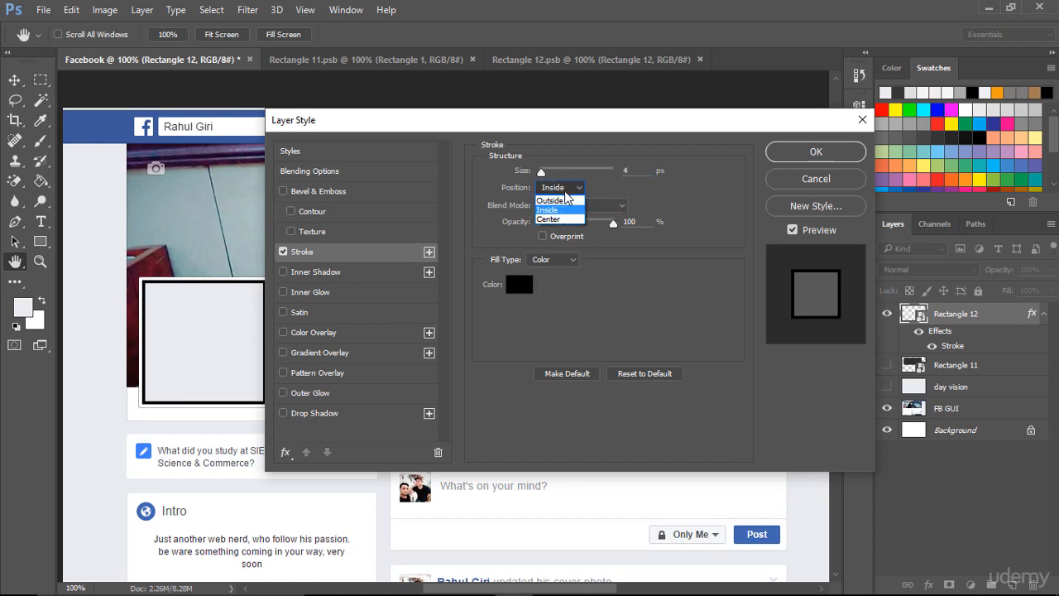
left_click(551, 201)
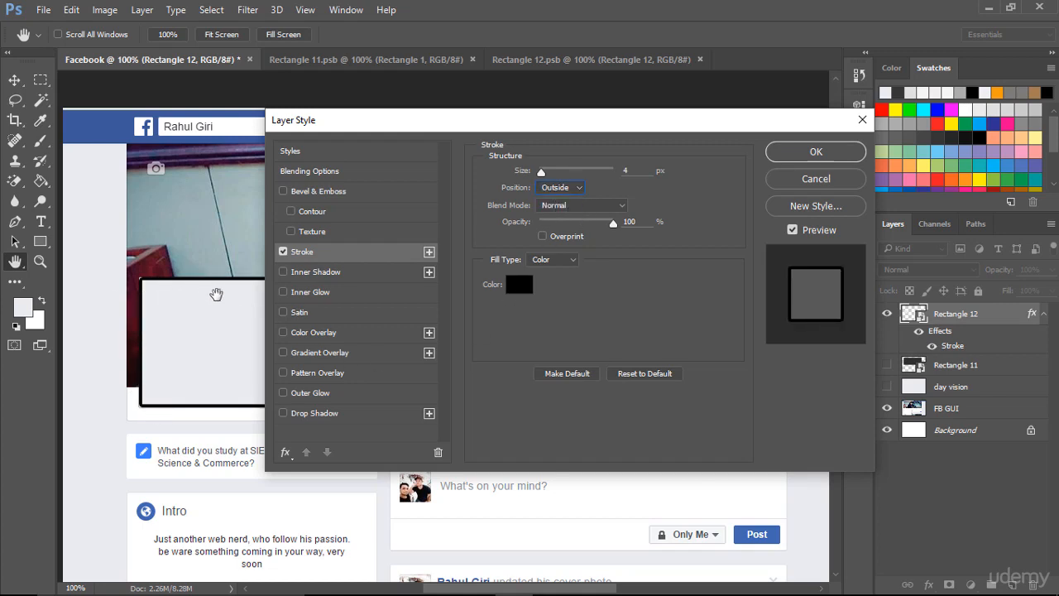
- Set the profile square's stroke colour to white #ffffff and apply the layer style
left_click(519, 284)
type("ffffff")
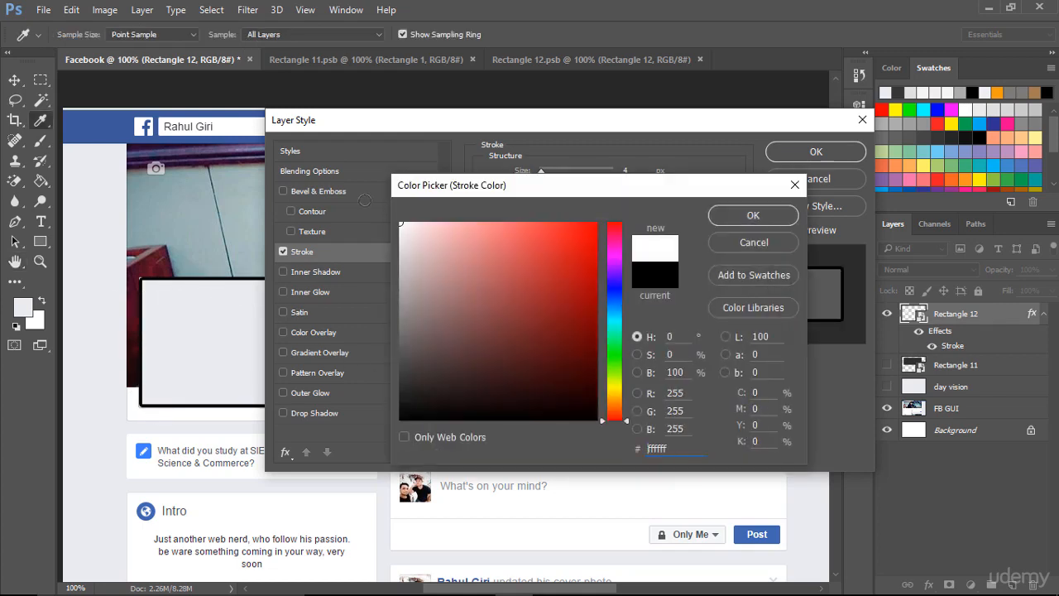
left_click(743, 215)
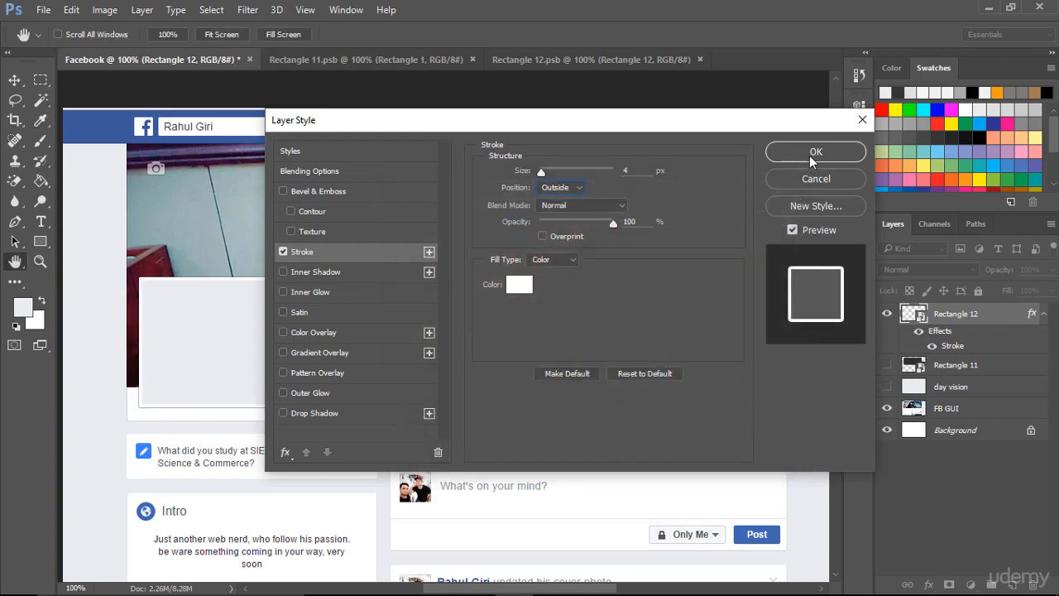
left_click(812, 155)
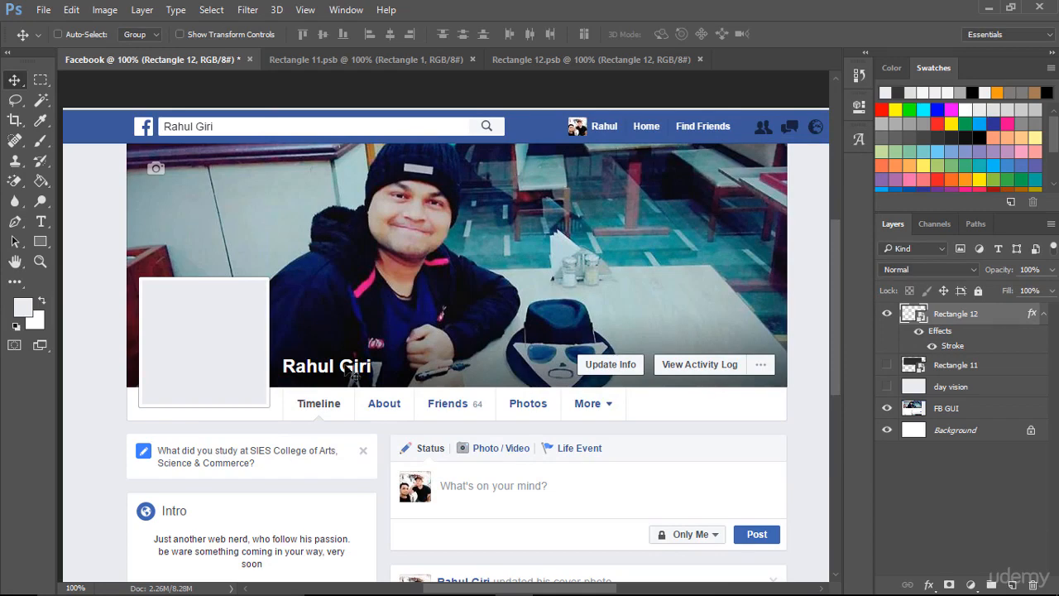
- Put the profile square's layer into its own group and collapse the group
key("ctrl+plus")
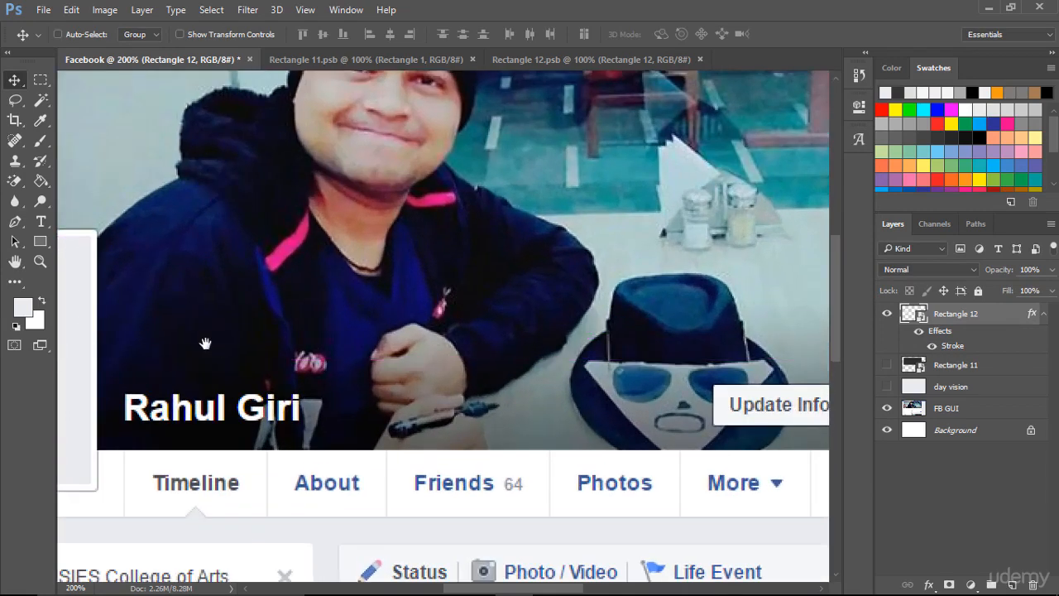
left_click_drag(334, 339, 586, 335)
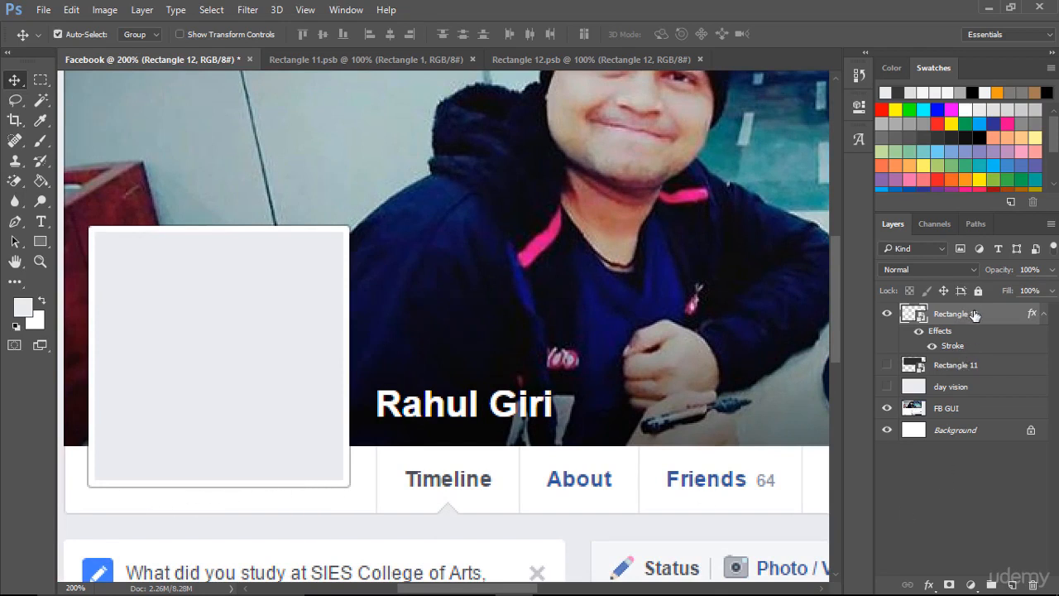
key("ctrl+g")
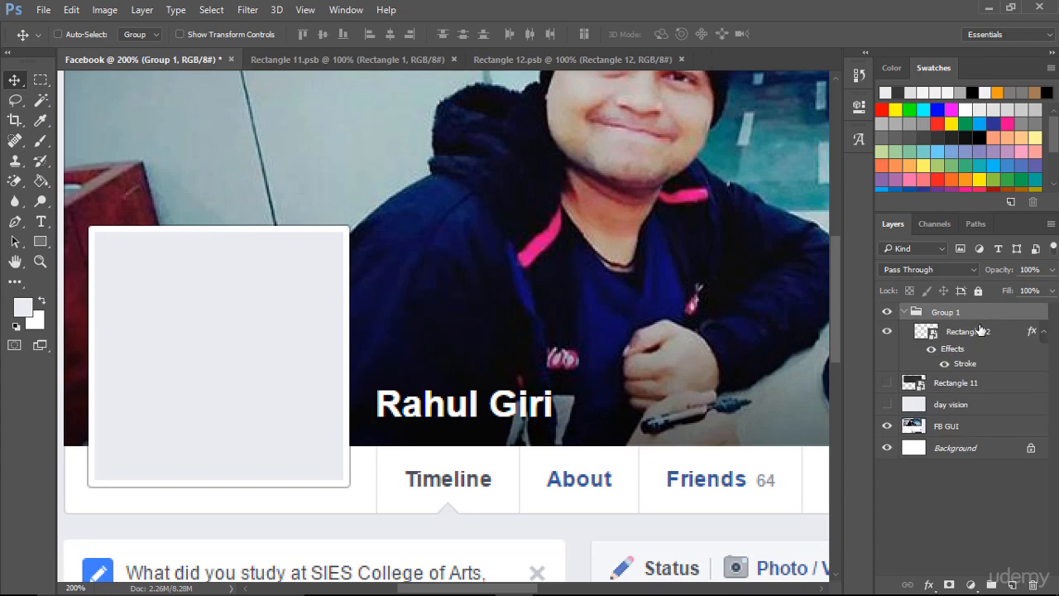
left_click(905, 312)
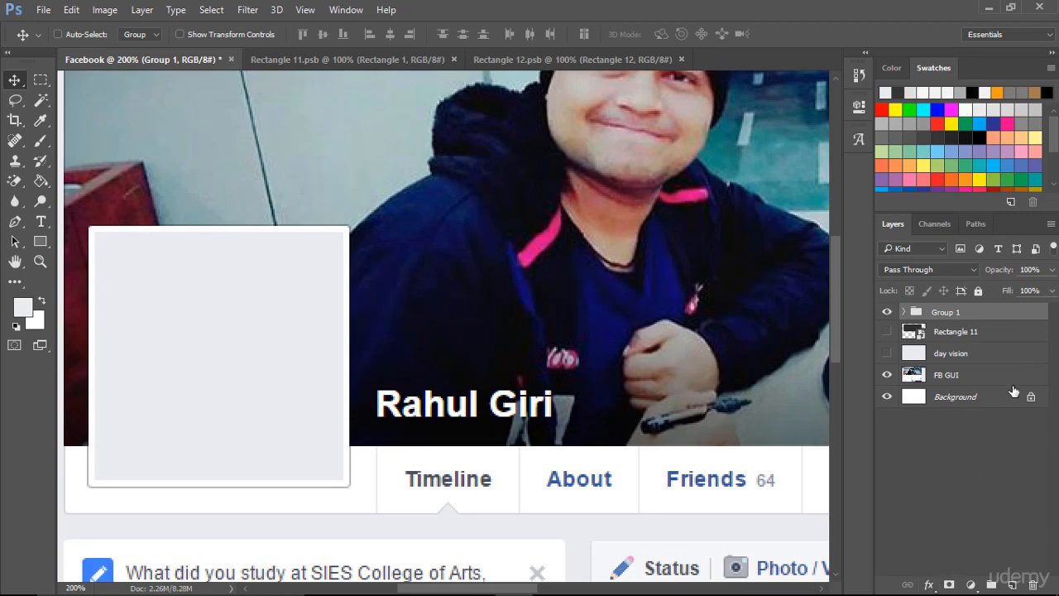
- Add a 1 px outside stroke in light grey #c6c6c6 to the group holding the profile square
left_click(931, 584)
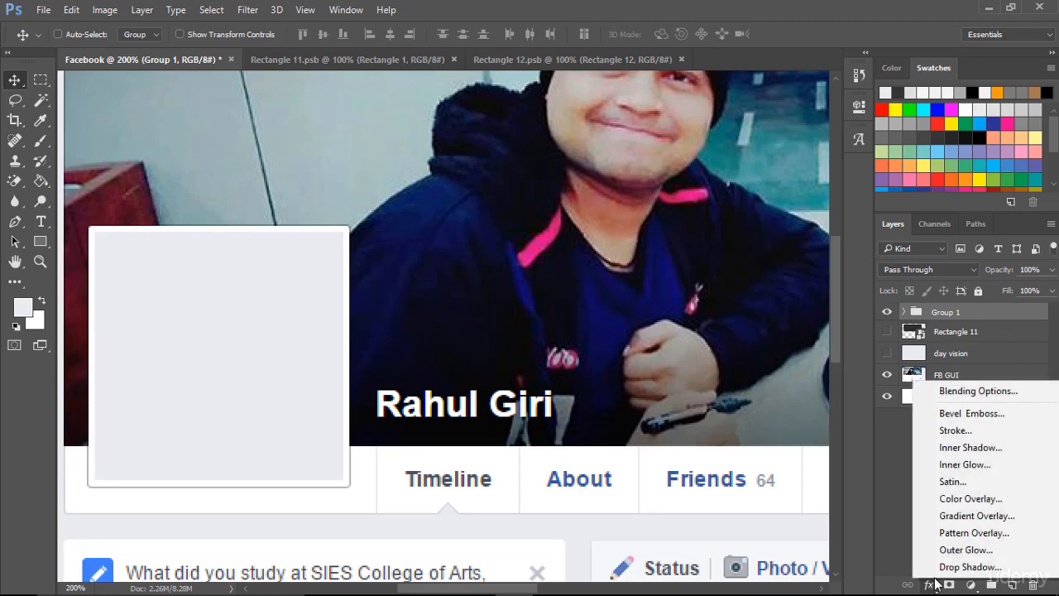
left_click(977, 430)
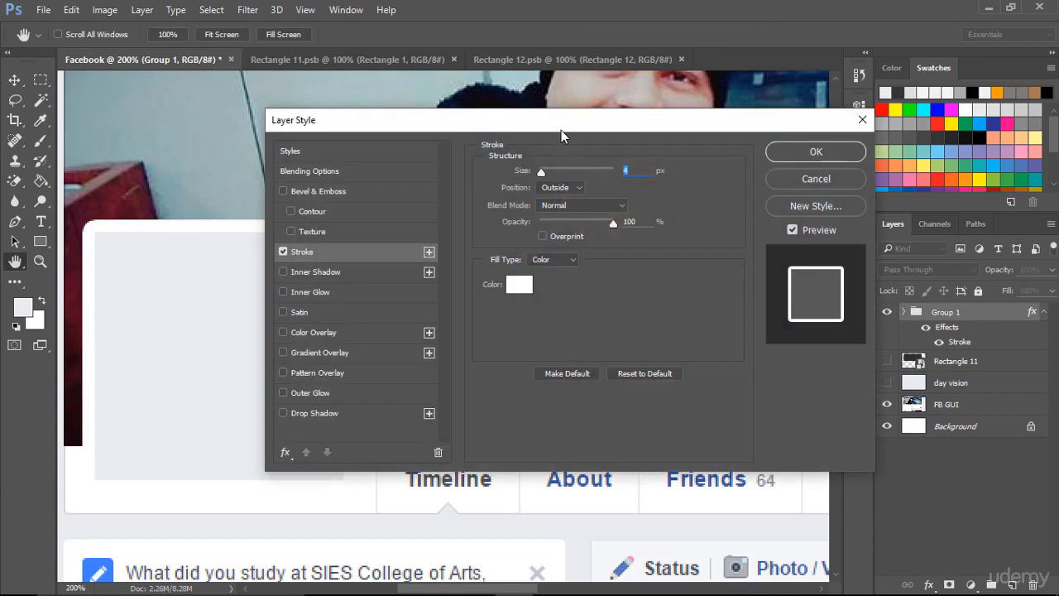
left_click_drag(561, 125, 681, 118)
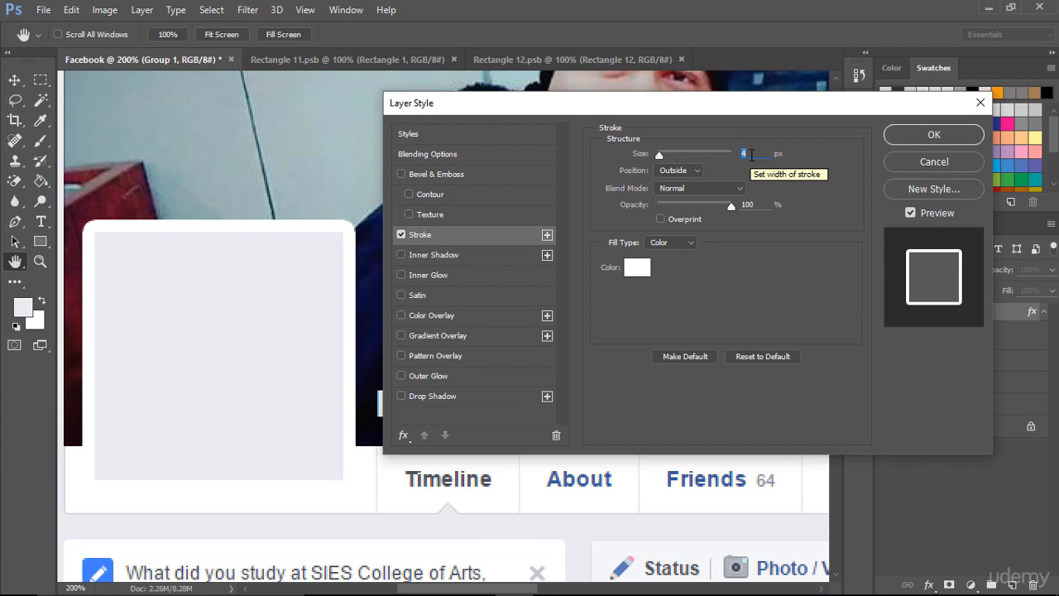
type("1")
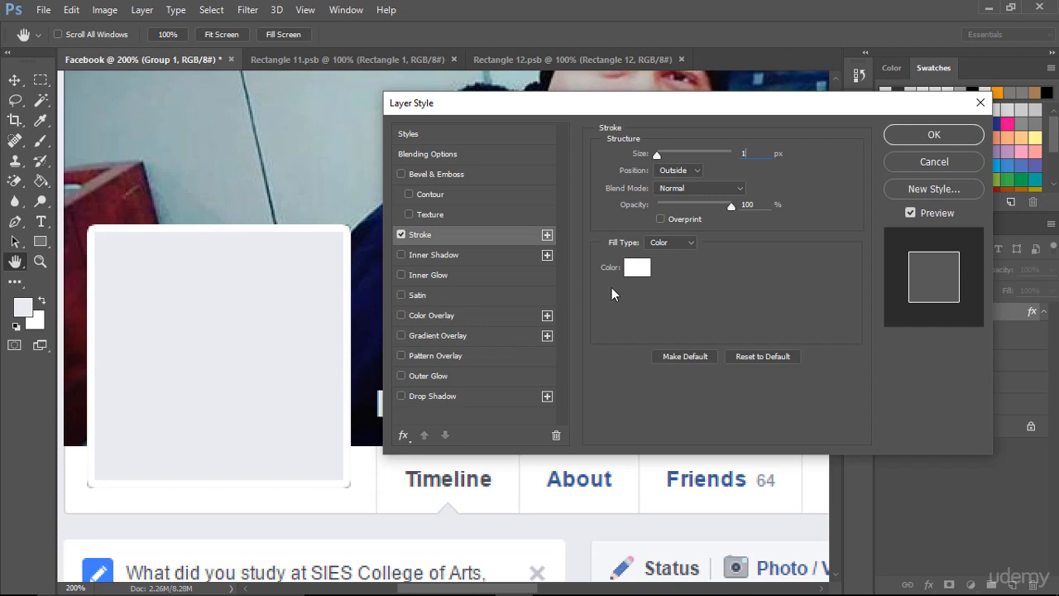
left_click(638, 266)
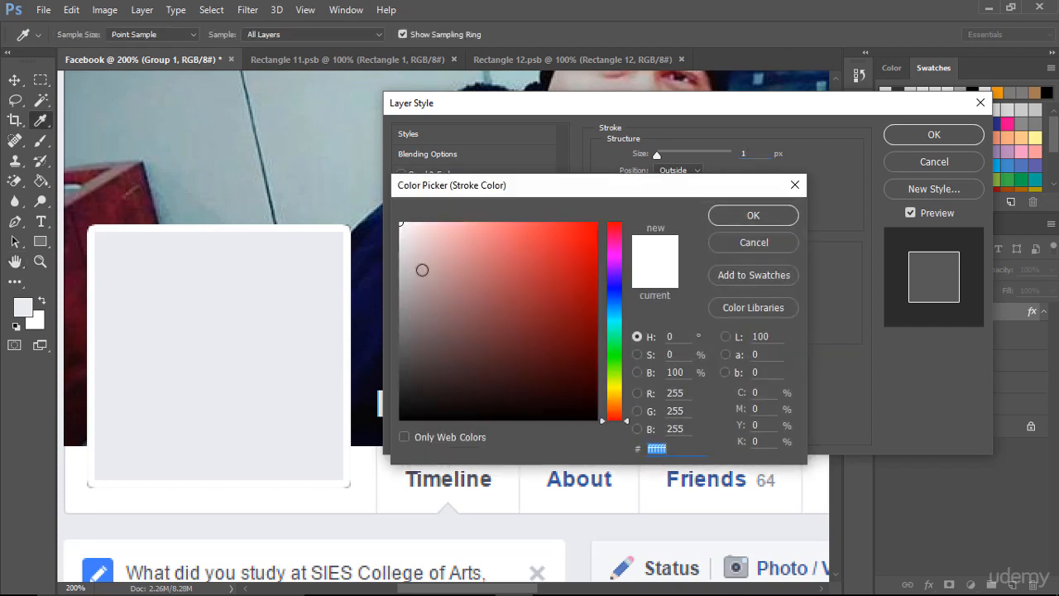
left_click(401, 246)
left_click_drag(387, 246, 372, 265)
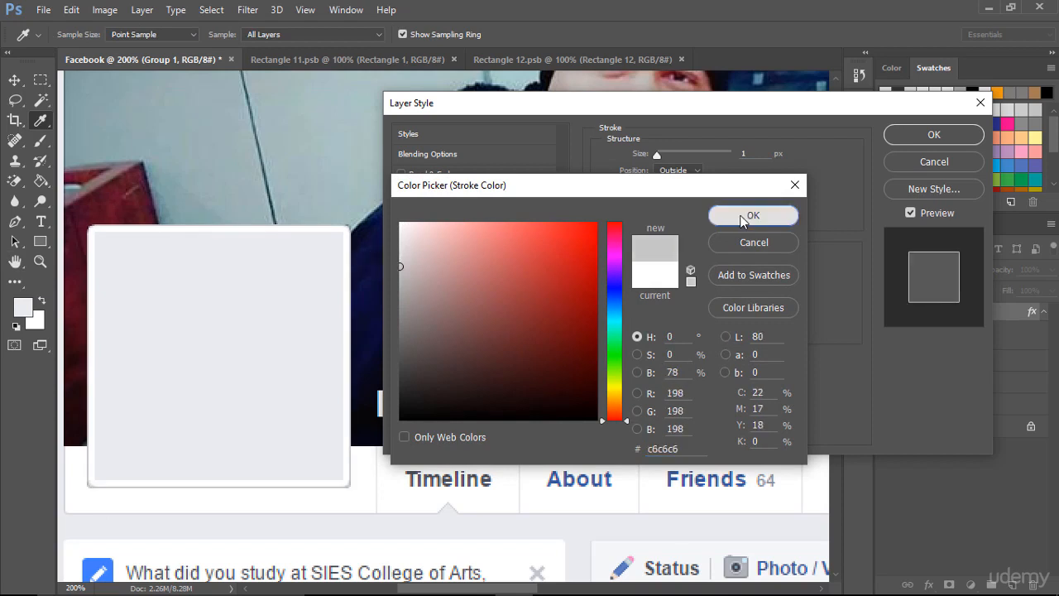
left_click(766, 214)
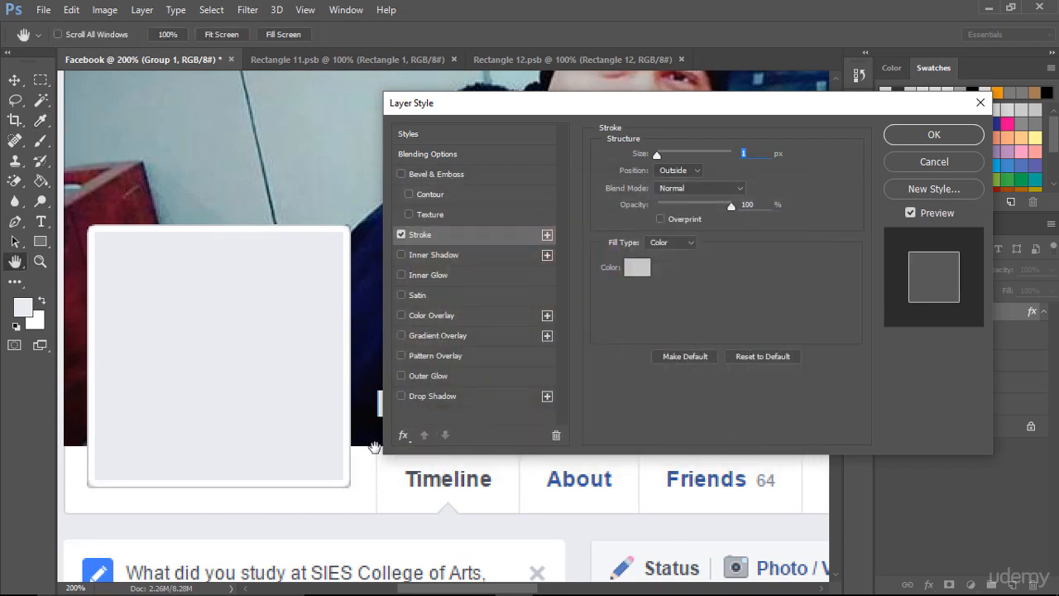
left_click(942, 138)
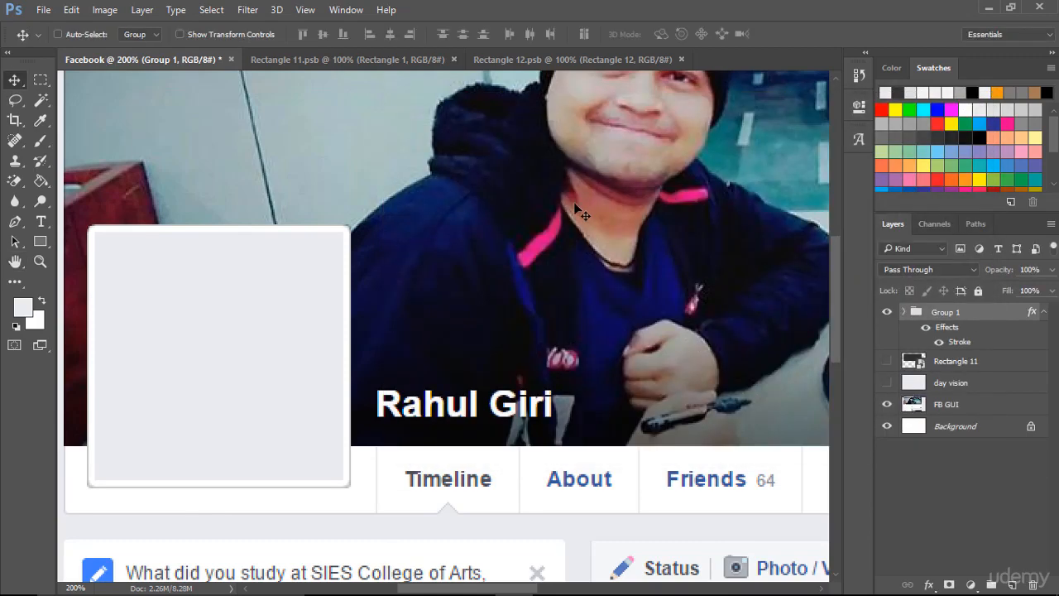
- Show the dark cover rectangle layer again and open the contents of the grouped profile square's smart object
key("ctrl+0")
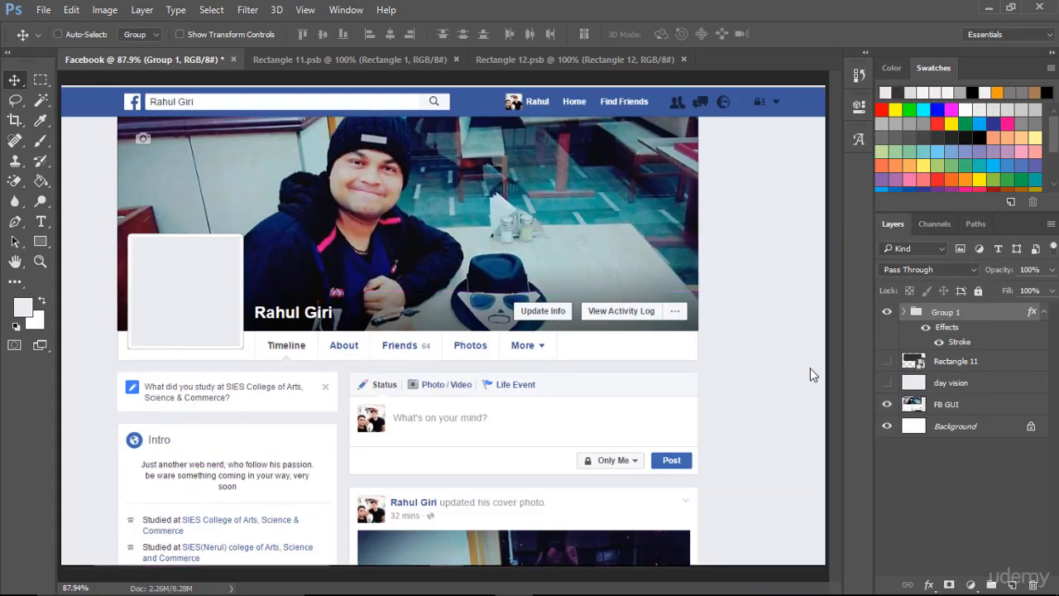
left_click(888, 361)
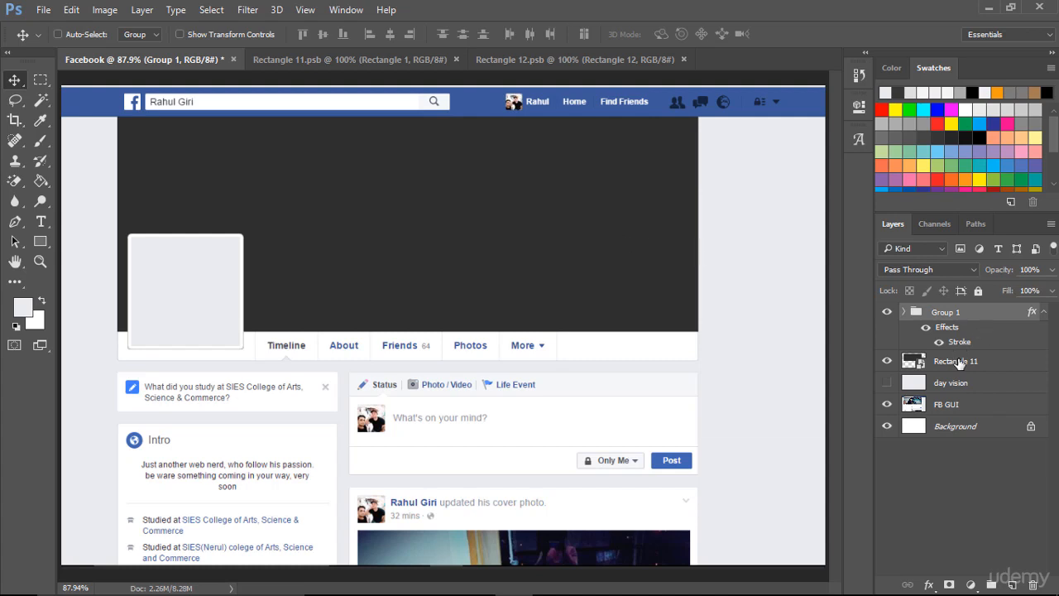
left_click(904, 312)
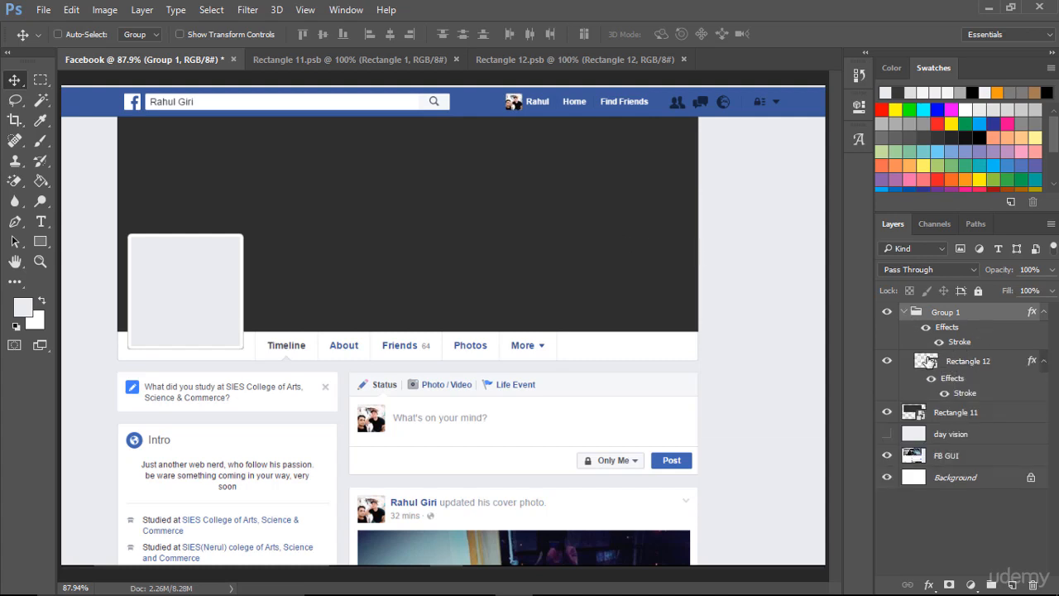
double_click(927, 361)
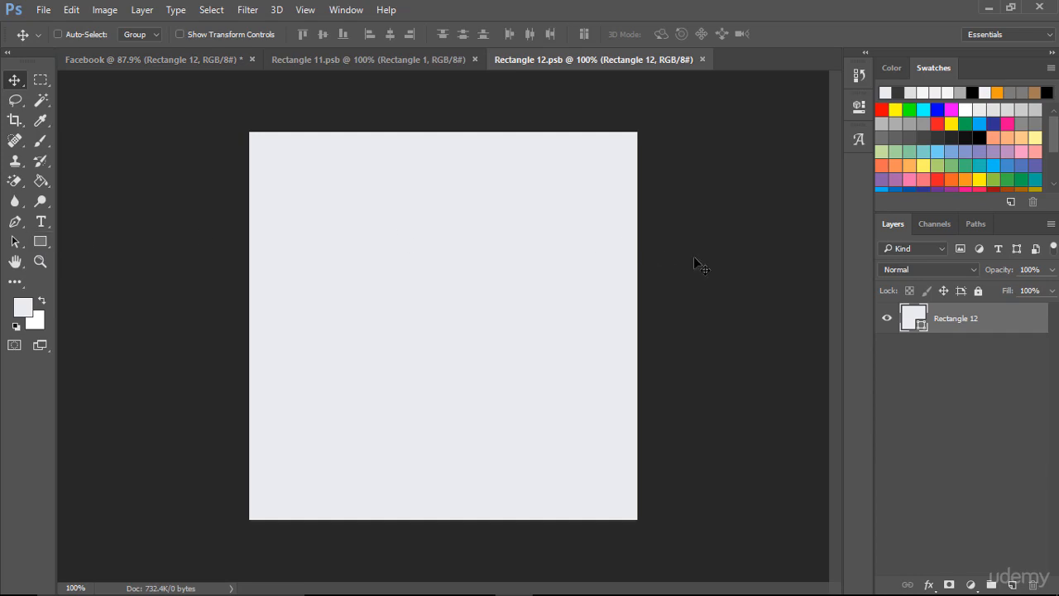
- Recolour the square shape to dark grey #242424 and save the smart object back into the Facebook document
double_click(917, 320)
mouse_move(428, 279)
left_mouse_down()
mouse_move(352, 411)
mouse_move(350, 389)
left_mouse_up()
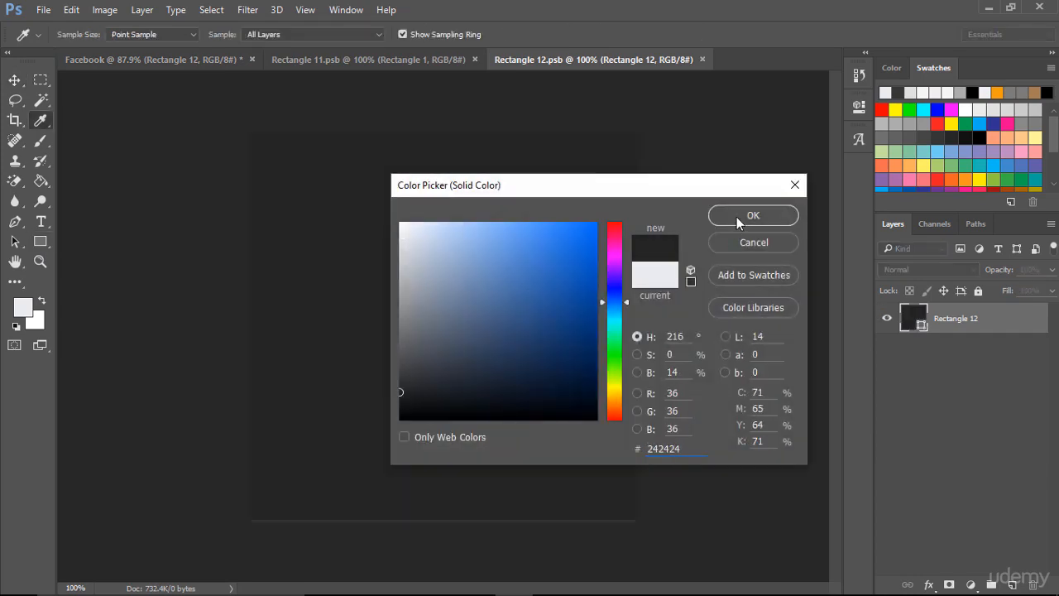
left_click(739, 215)
key("ctrl+s")
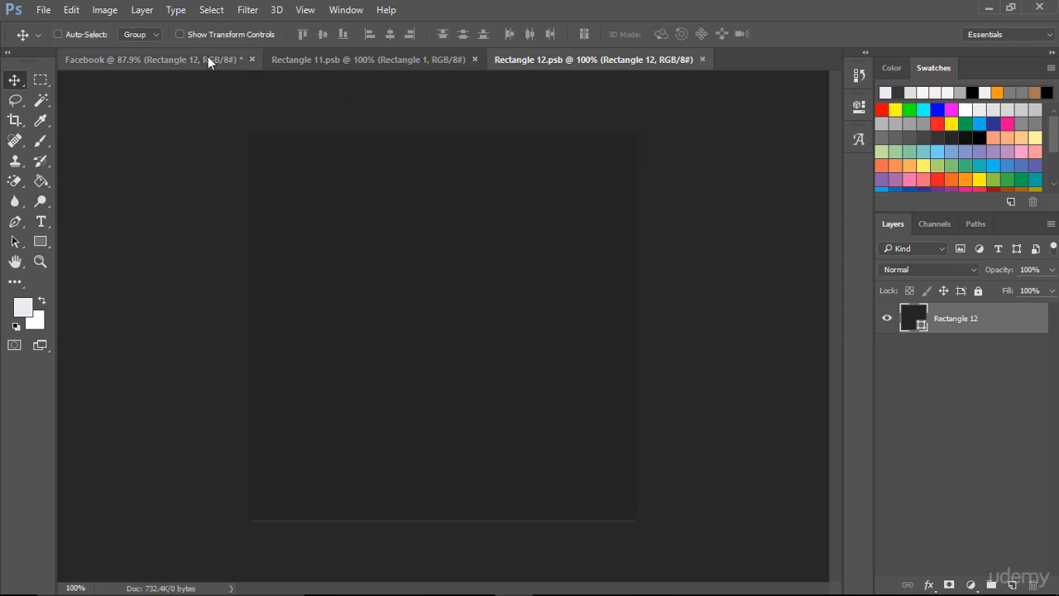
left_click(202, 55)
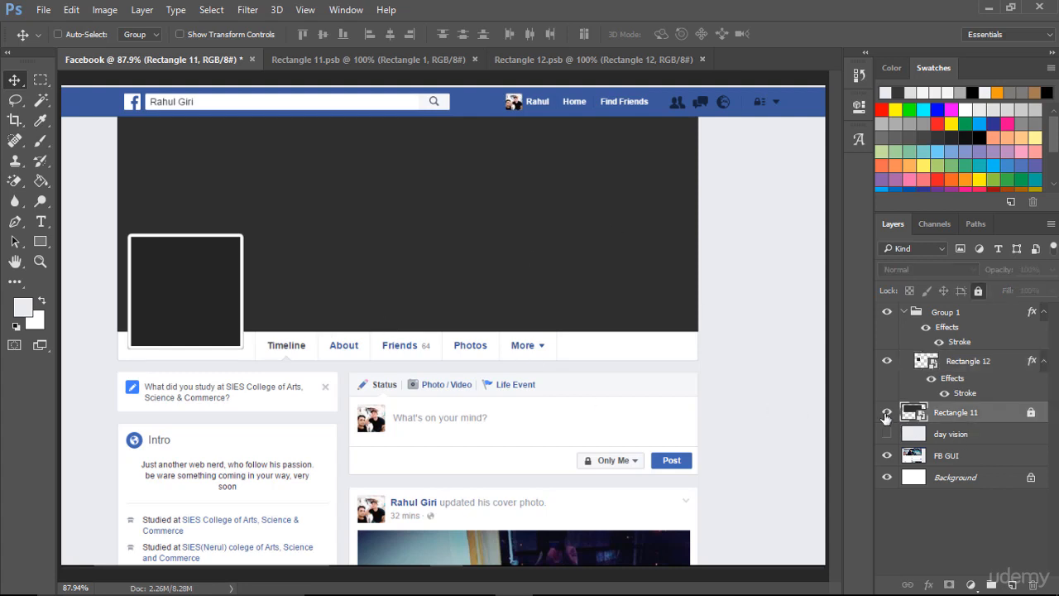
- Switch to Chrome and inspect the font of the profile name over the Facebook cover photo with WhatFont
left_click(887, 412)
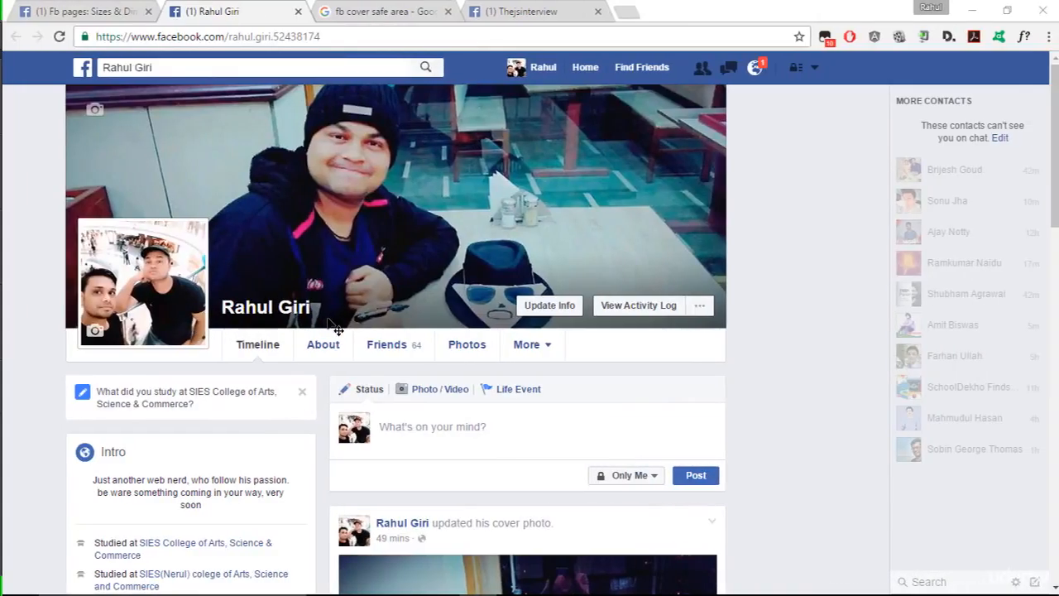
left_click(1024, 39)
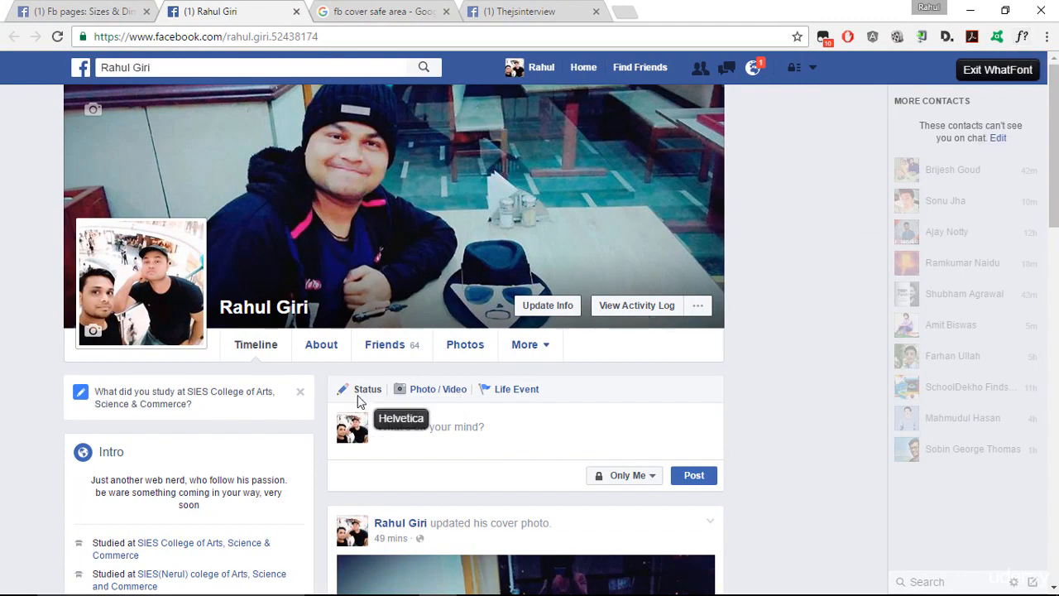
left_click(304, 310)
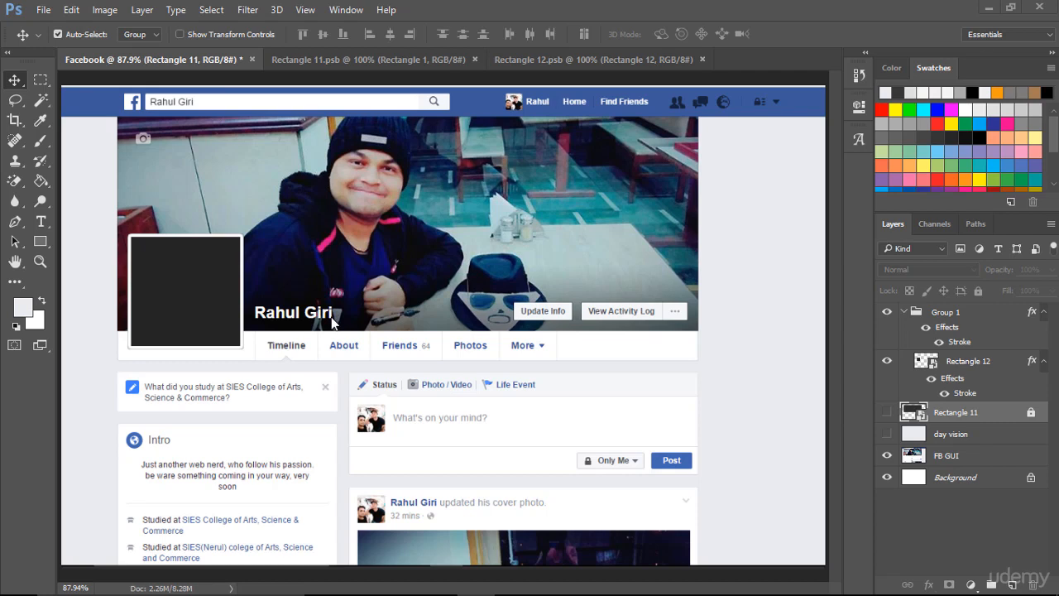
left_click(886, 411)
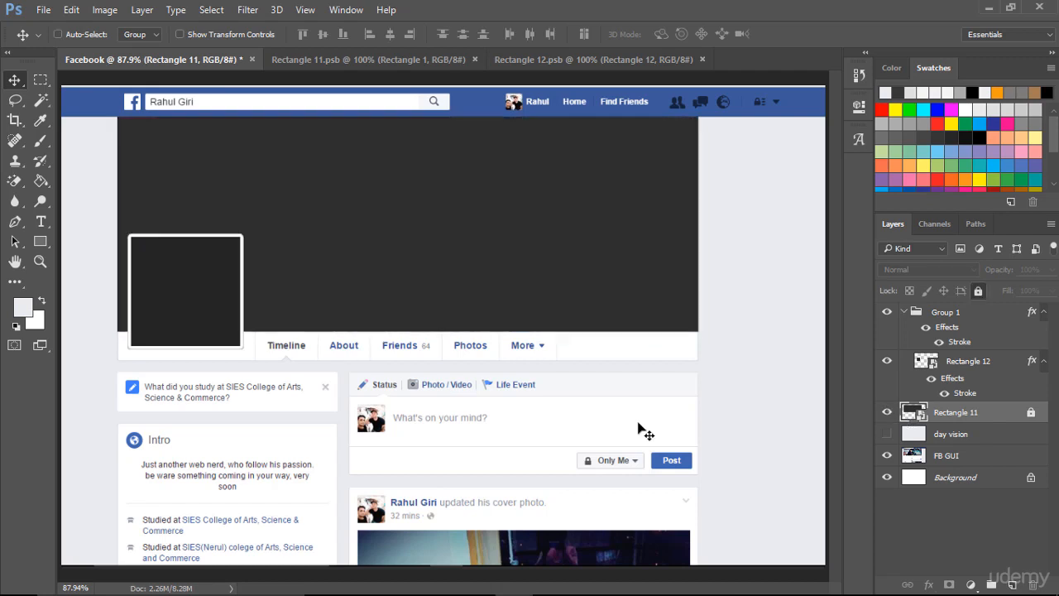
- Add a horizontal text layer containing the profile owner's full name on the dark cover rectangle
left_click(41, 221)
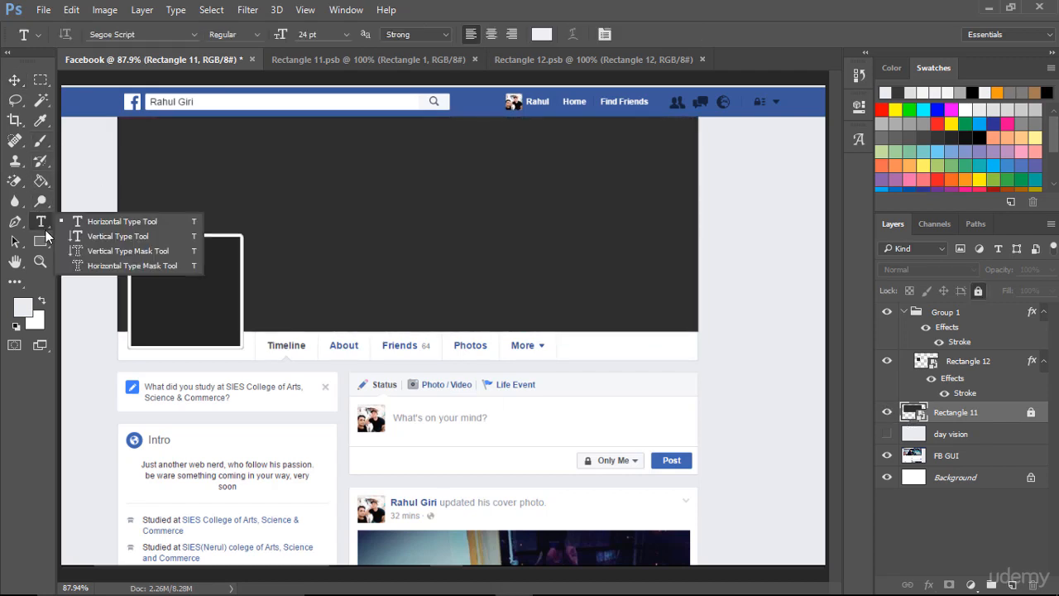
left_click(420, 287)
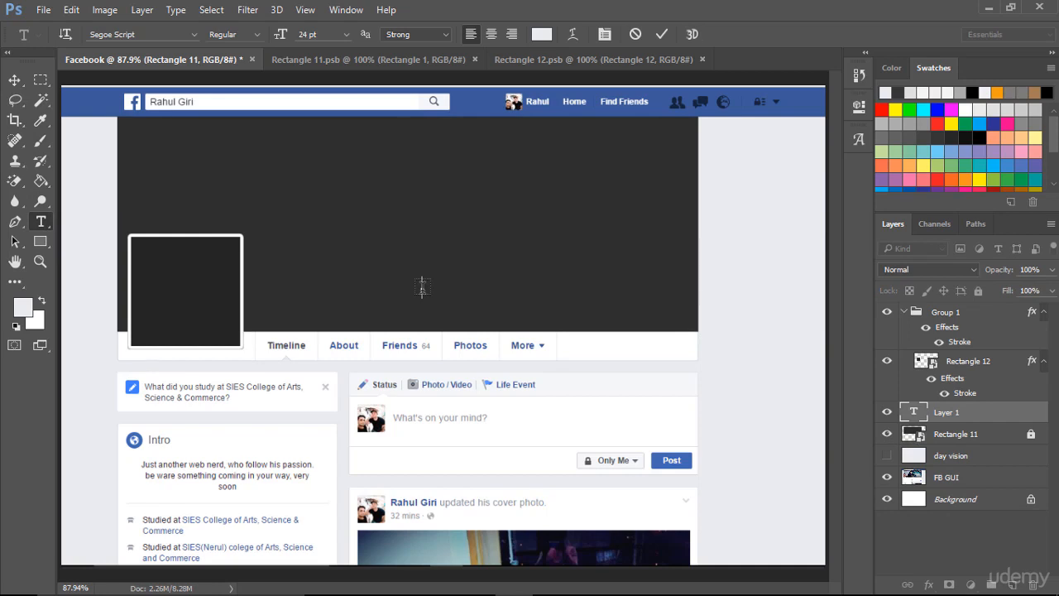
type("Rahul Giri")
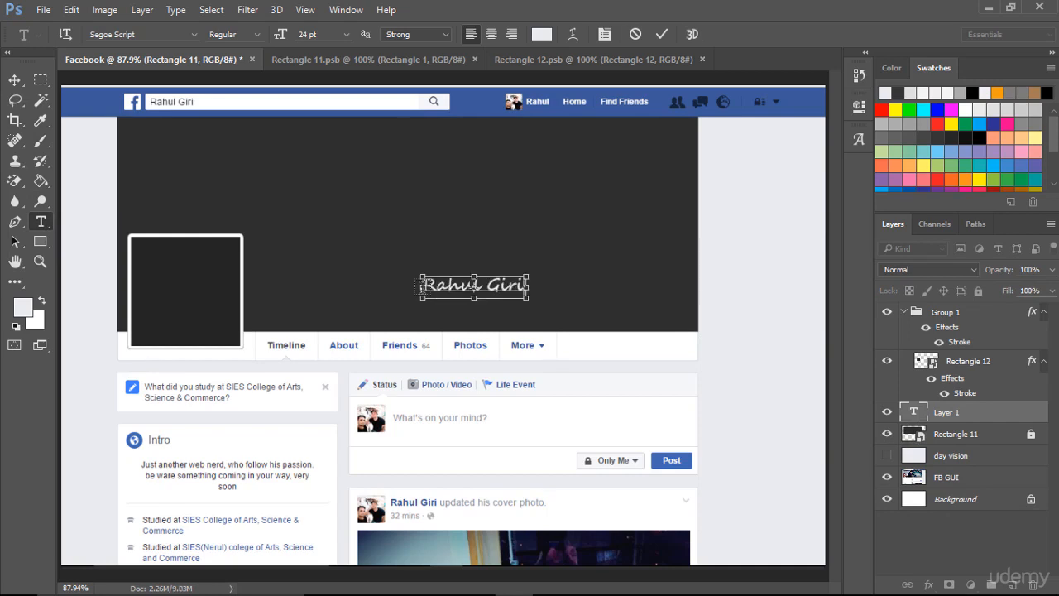
- Set the font of the whole profile name text to Arial Bold
key("ctrl+a")
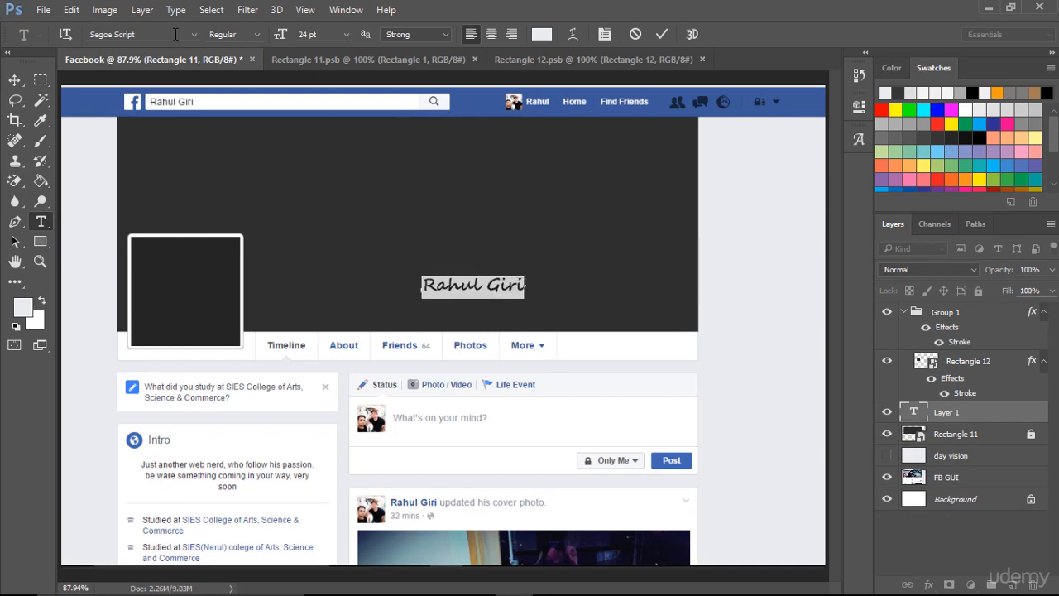
left_click(175, 34)
type("Arial")
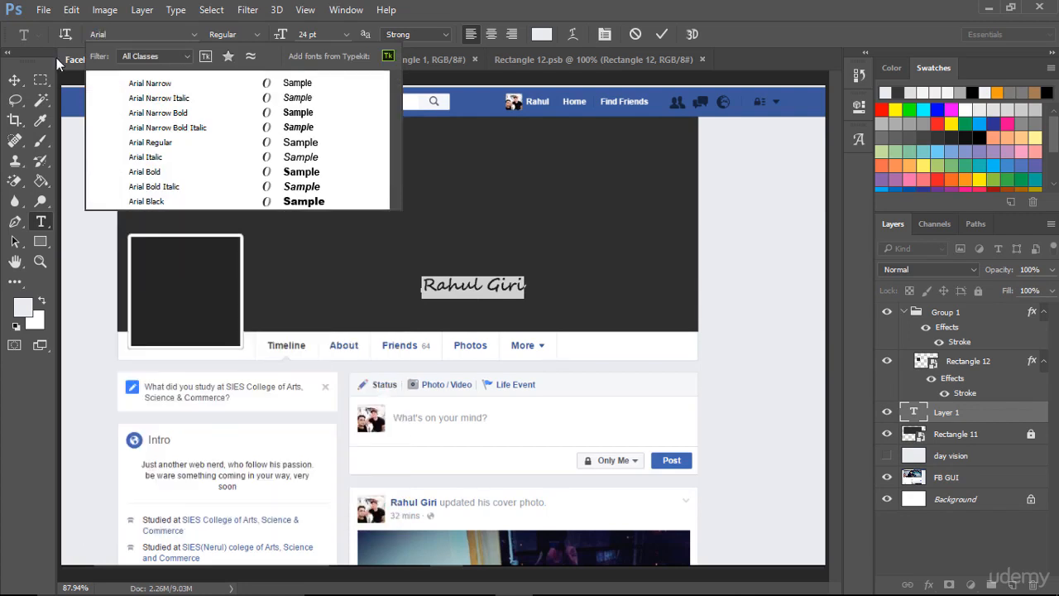
left_click(162, 177)
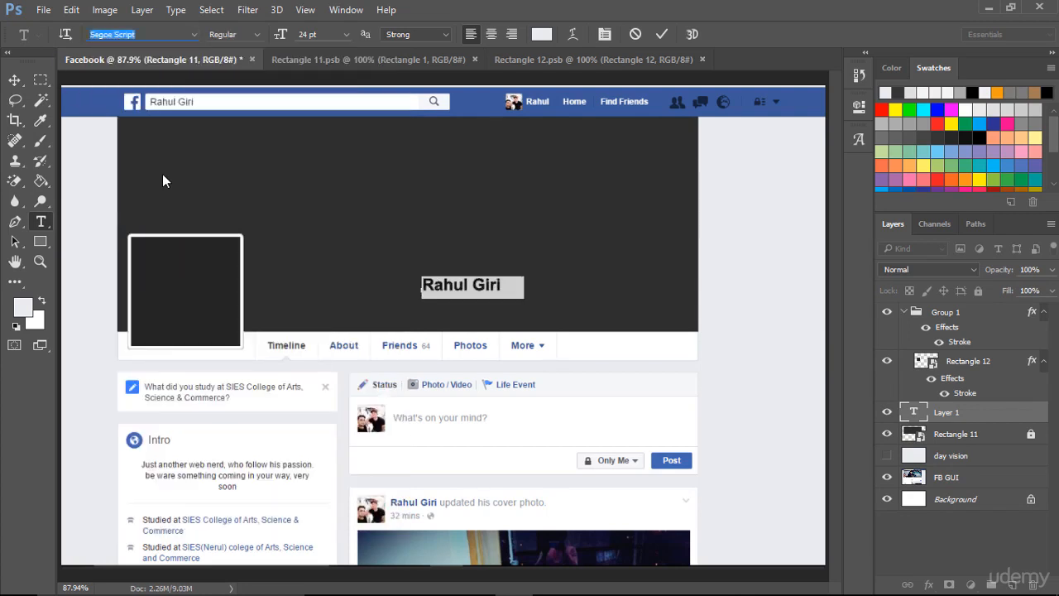
left_click(490, 284)
double_click(489, 284)
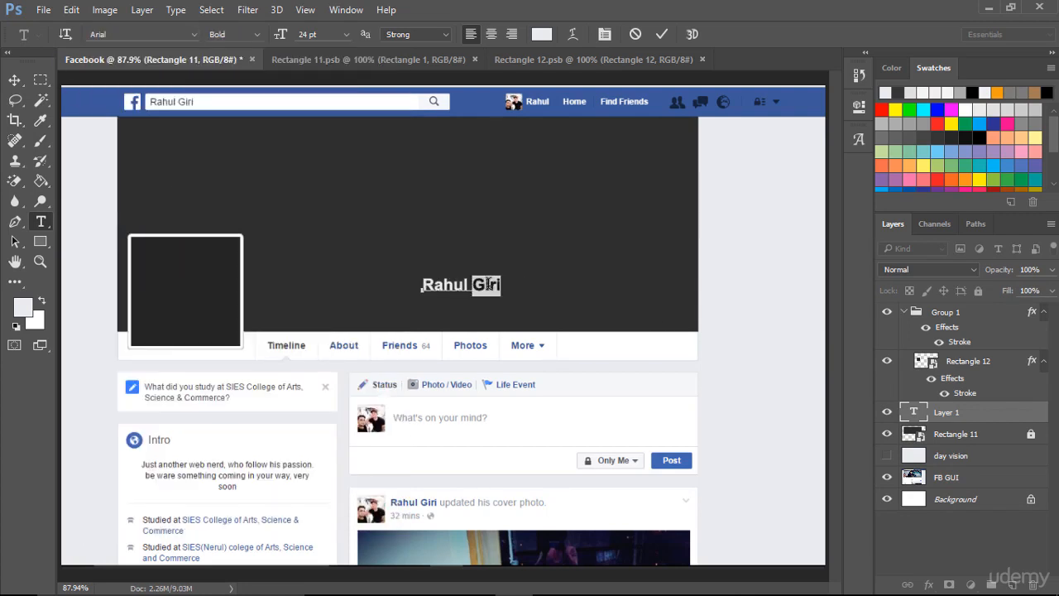
left_click(488, 284)
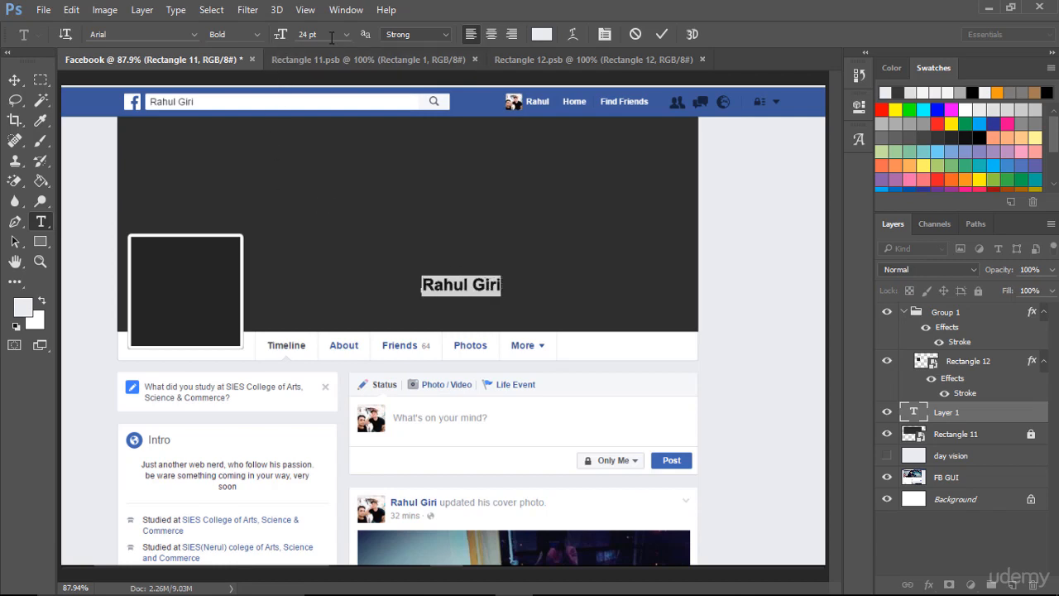
- Move the name text beside the profile square and align it exactly over the name in the screenshot, hiding the cover rectangle only while aligning
left_click(14, 80)
left_click_drag(447, 292, 287, 321)
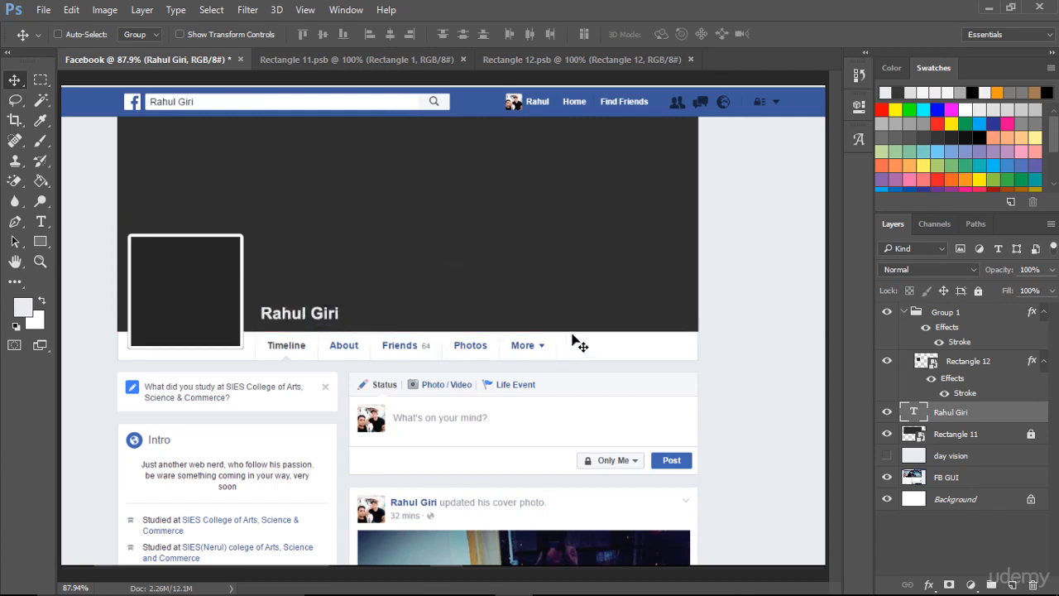
left_click(889, 436)
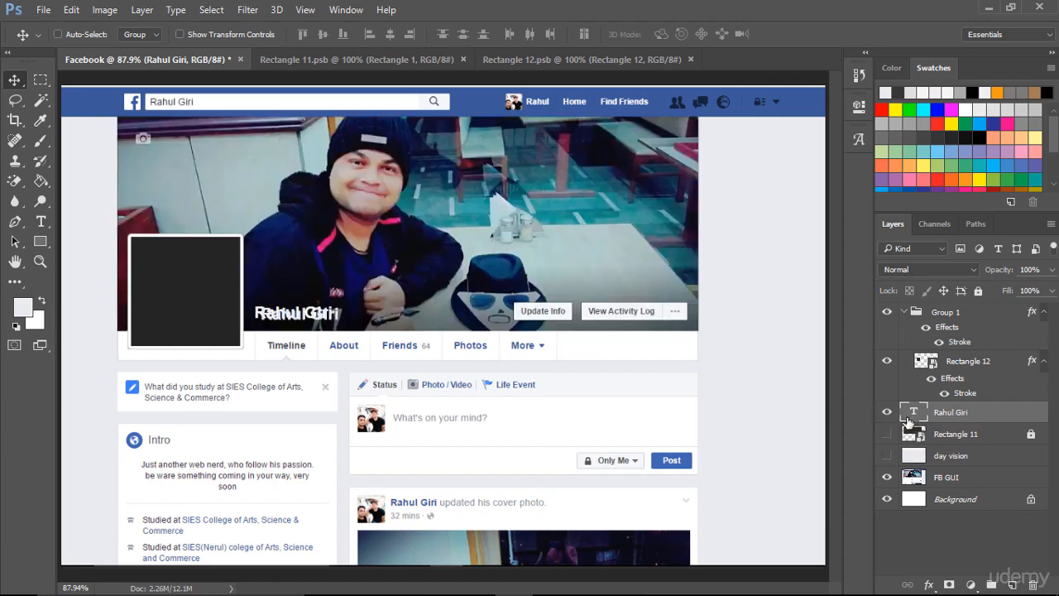
key("Left")
key("Left")
key("Left")
key("Left")
key("Left")
key("Left")
key("Left")
key("Up")
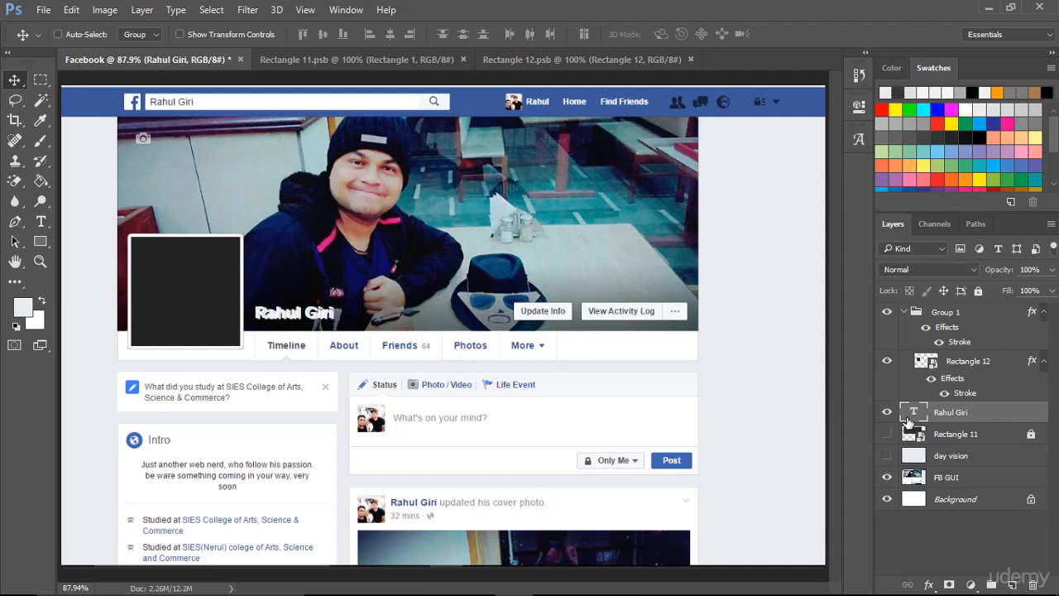
key("Left")
key("Left")
key("Left")
key("Down")
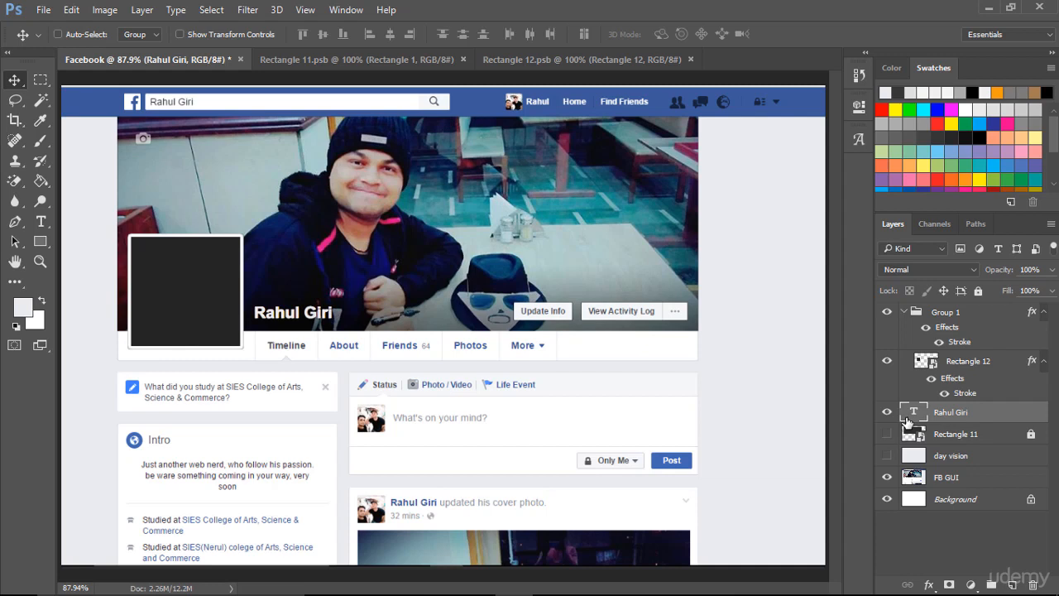
left_click(887, 436)
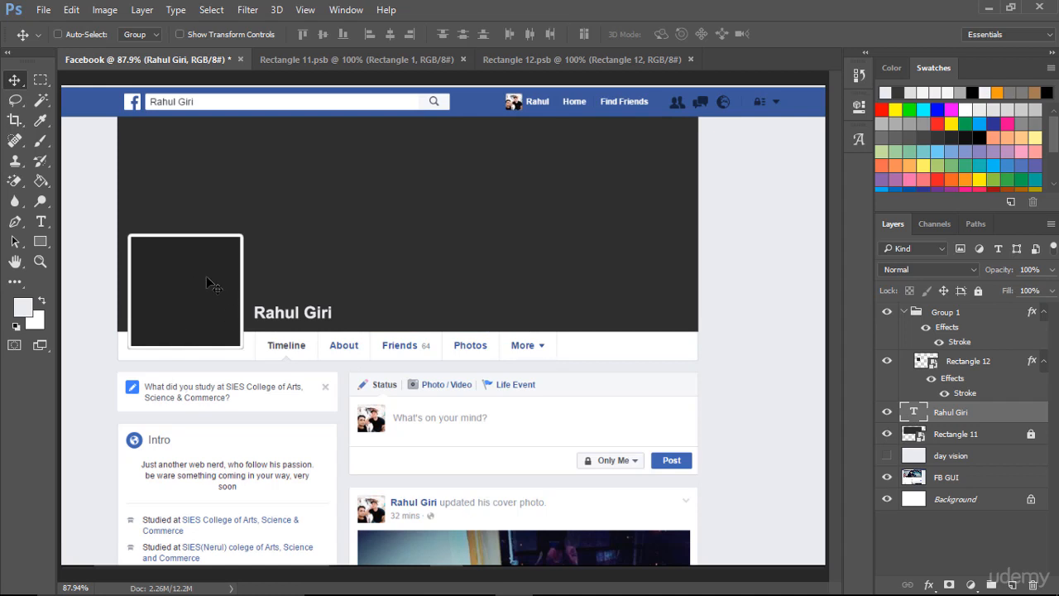
- Preview the template against the day vision layer, hide that layer again and close both open smart object documents
left_click(883, 456)
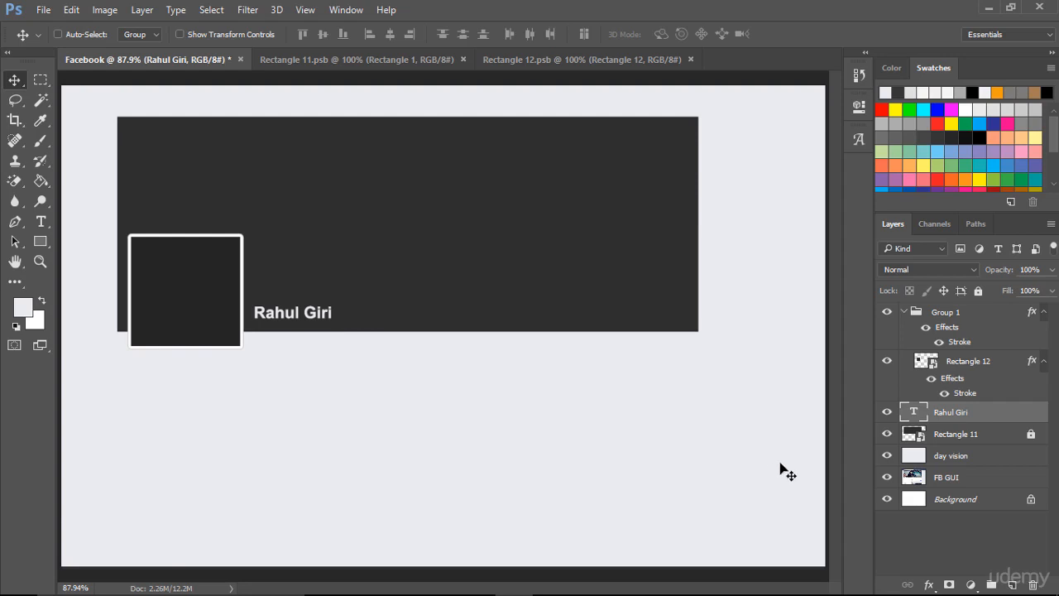
left_click(887, 456)
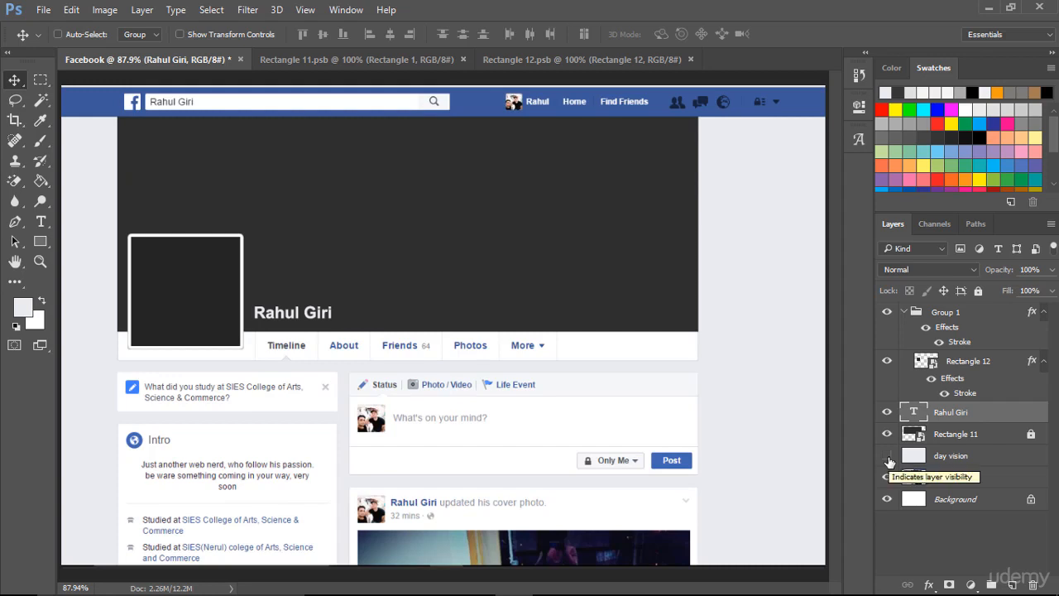
left_click(565, 59)
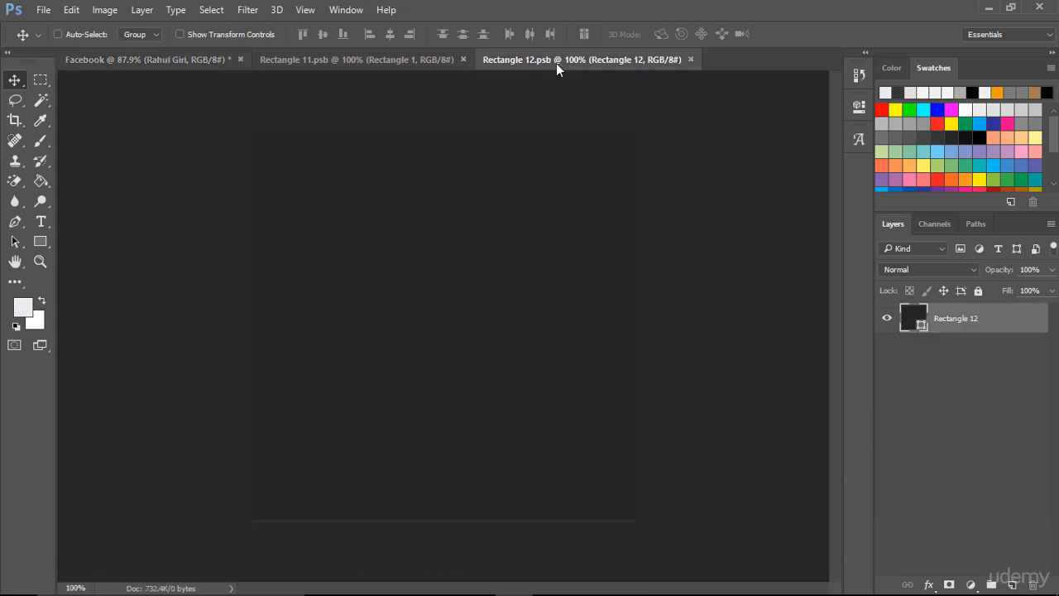
left_click(691, 59)
left_click(464, 61)
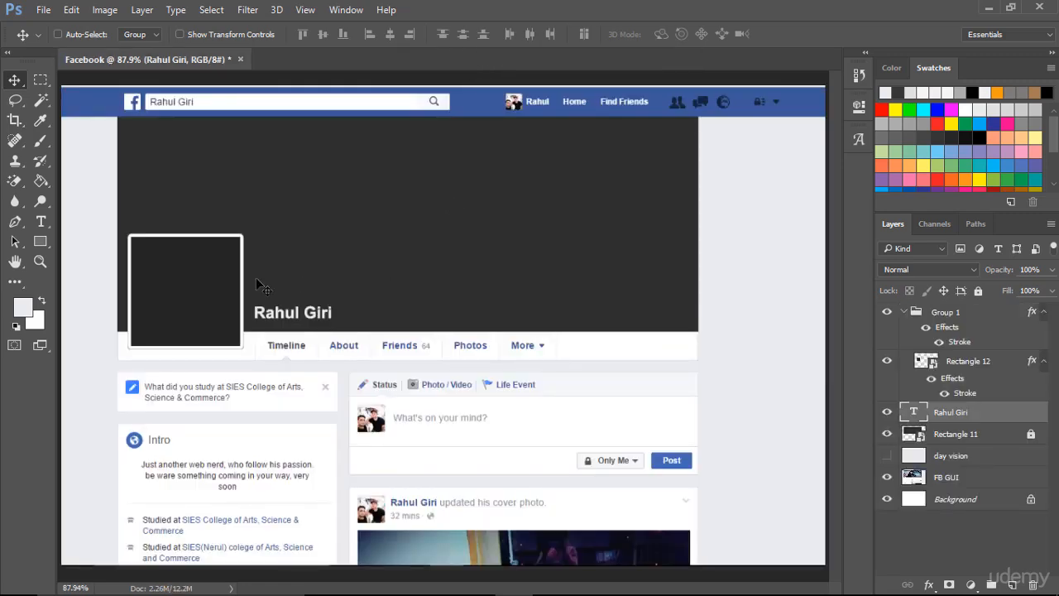
- Check which layer holds the profile square by toggling its visibility, and open its smart object contents
left_click(887, 362)
left_click(887, 362)
double_click(927, 362)
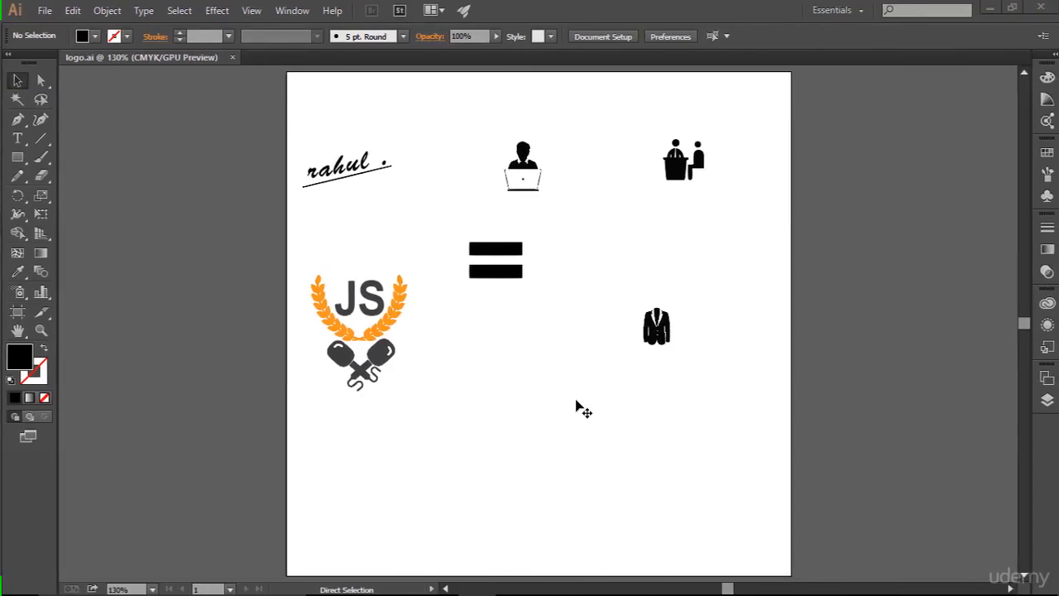
- Switch to Illustrator, copy the whole JS laurel and microphones logo from logo.ai, and return to Photoshop
left_click_drag(311, 248, 445, 421)
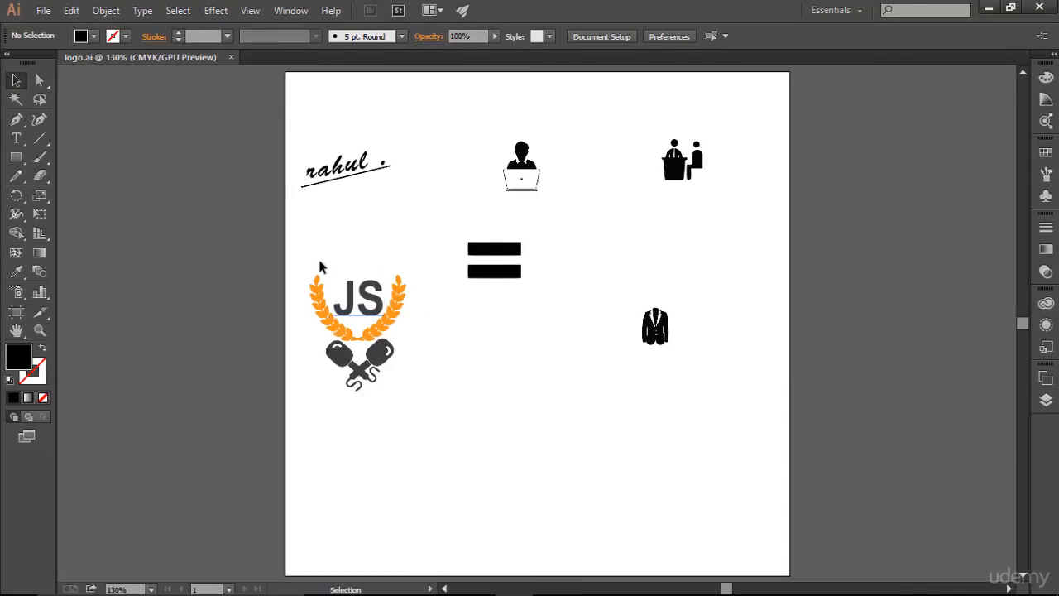
left_click_drag(291, 257, 440, 425)
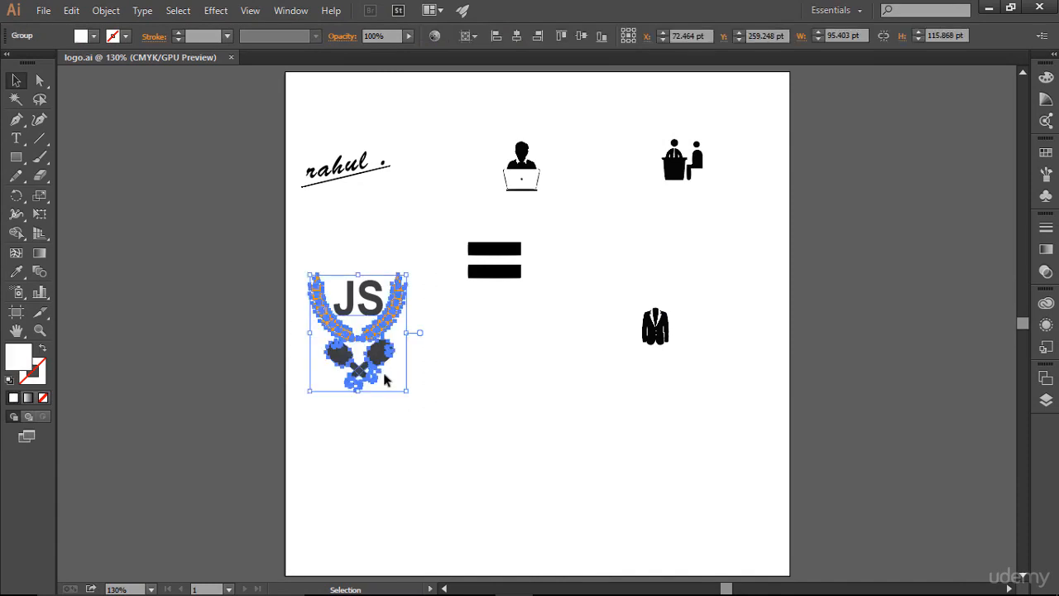
key("a")
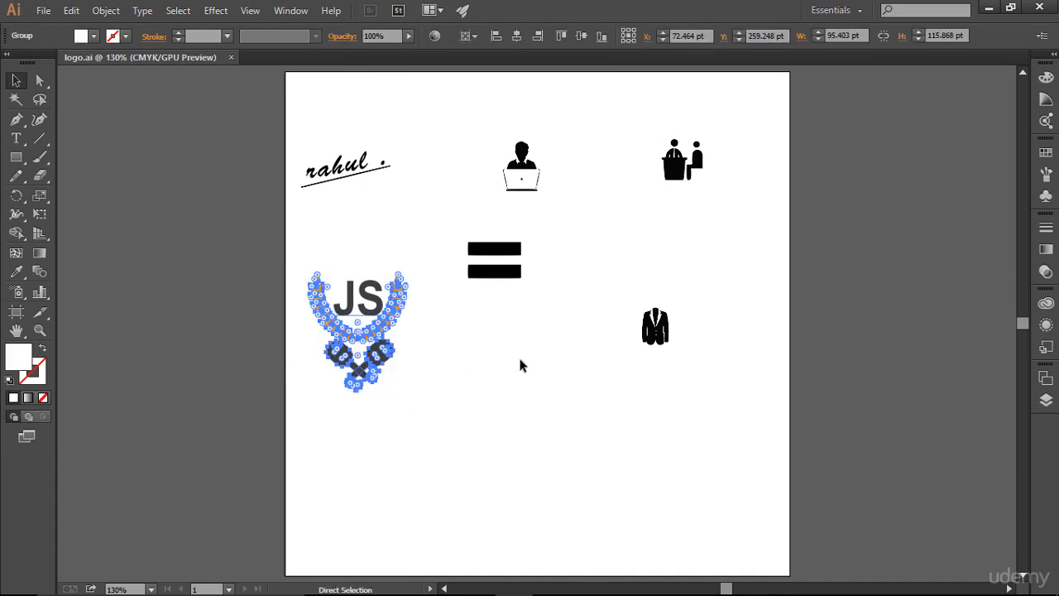
key("ctrl+super+Left")
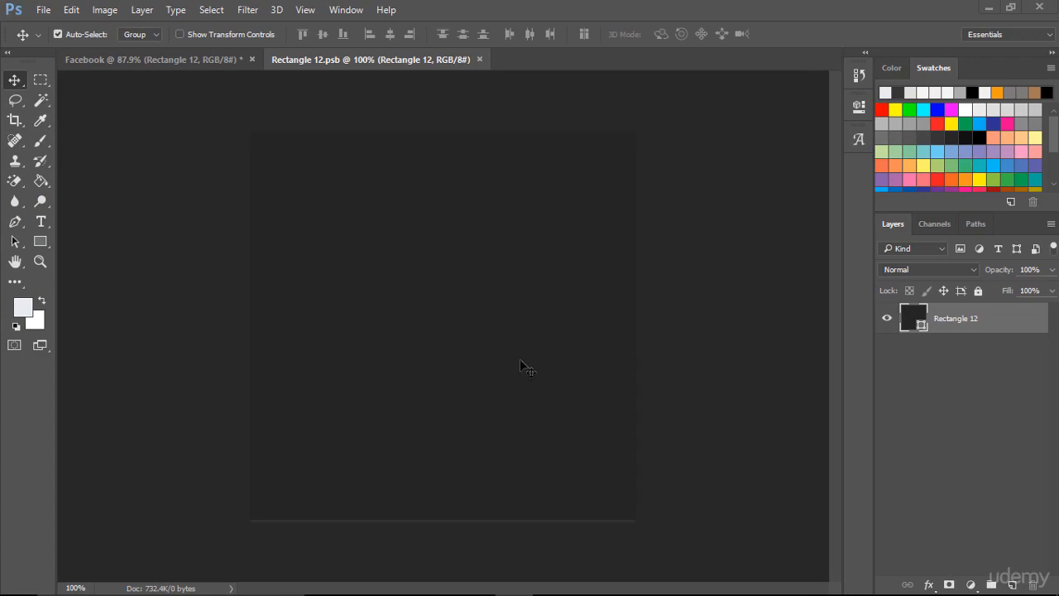
key("ctrl")
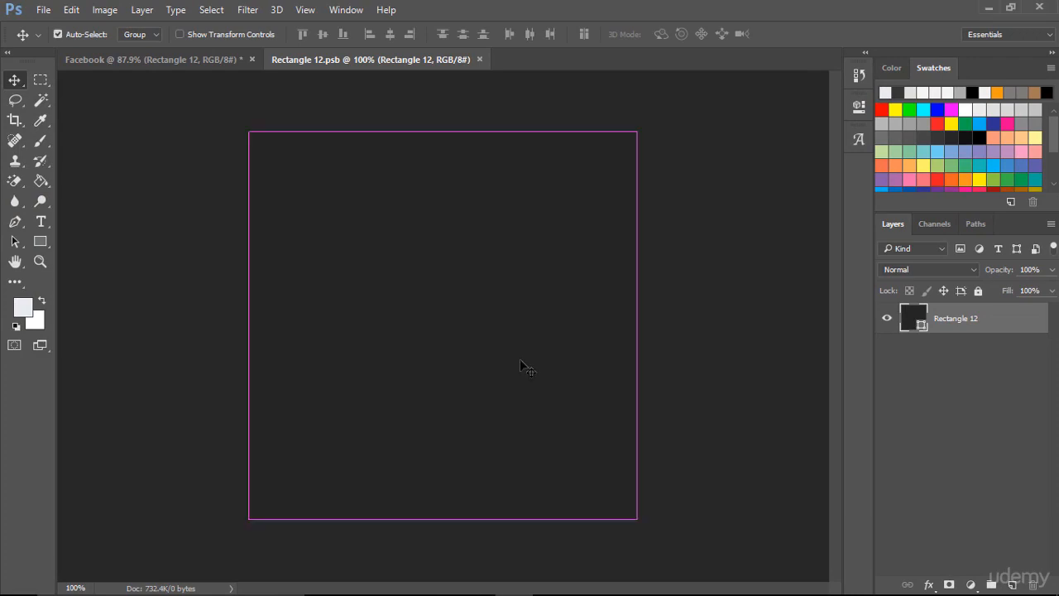
key("ctrl+v")
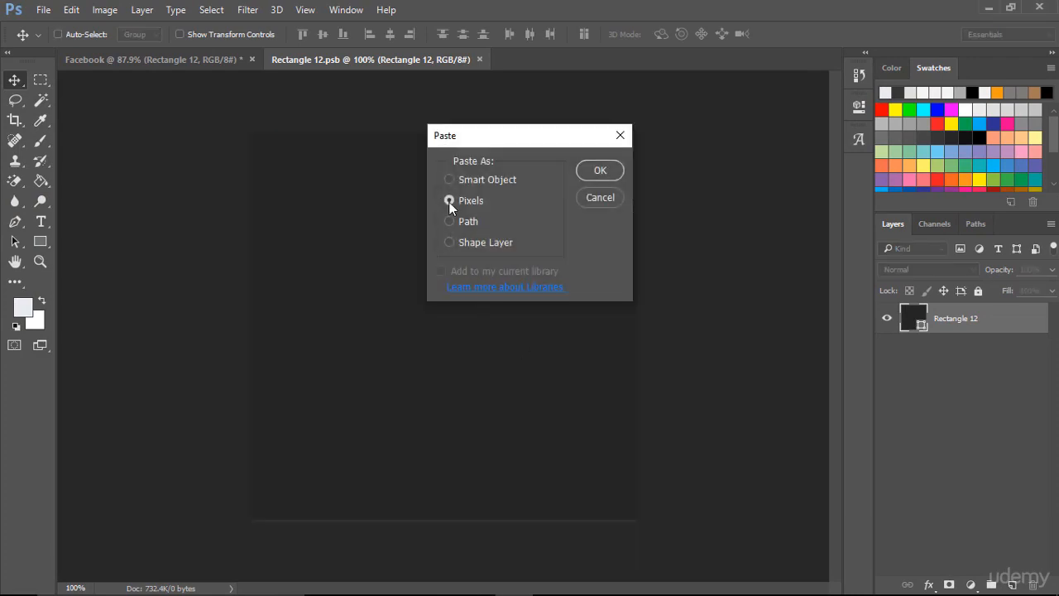
left_click(498, 177)
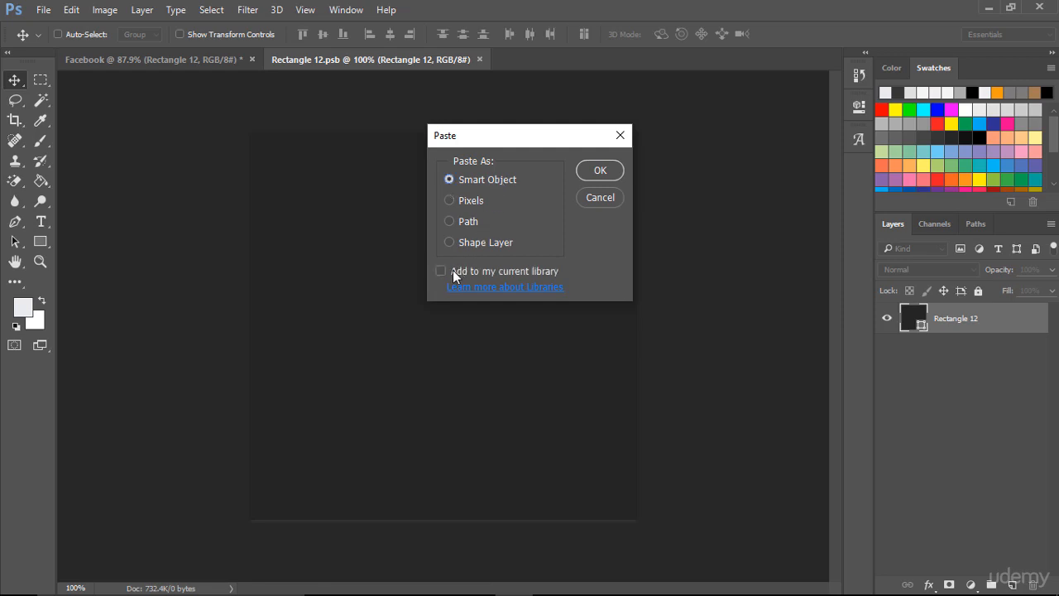
left_click(599, 170)
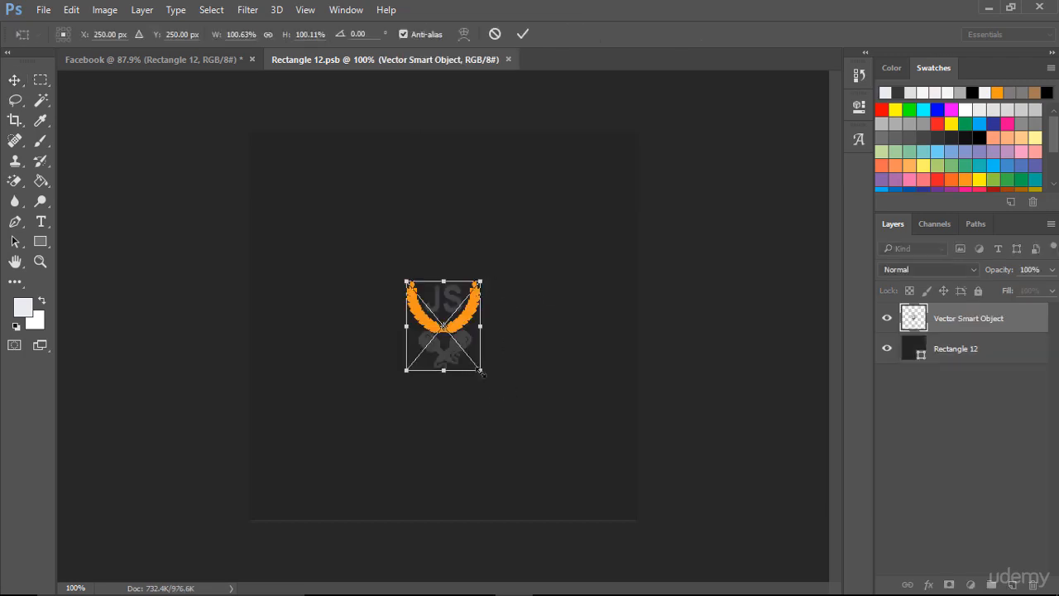
left_click_drag(480, 371, 507, 403)
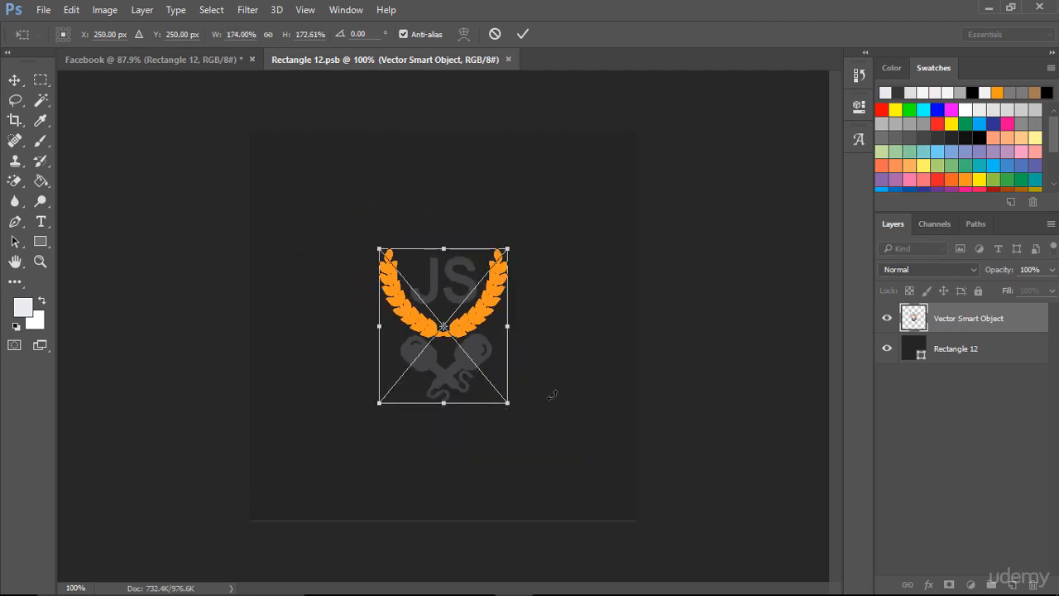
key("Escape")
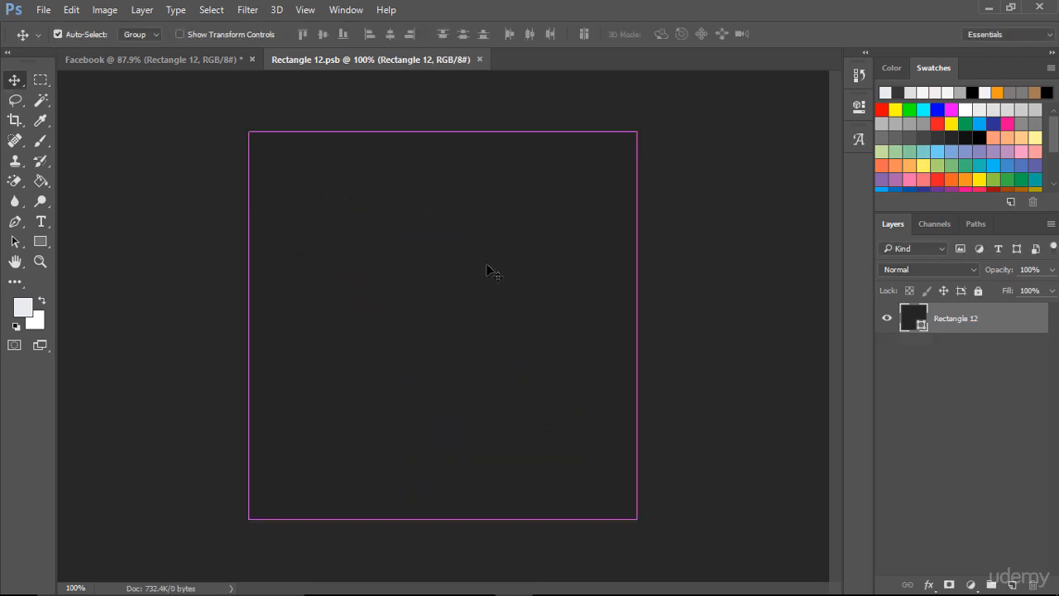
key("ctrl+v")
left_click(462, 201)
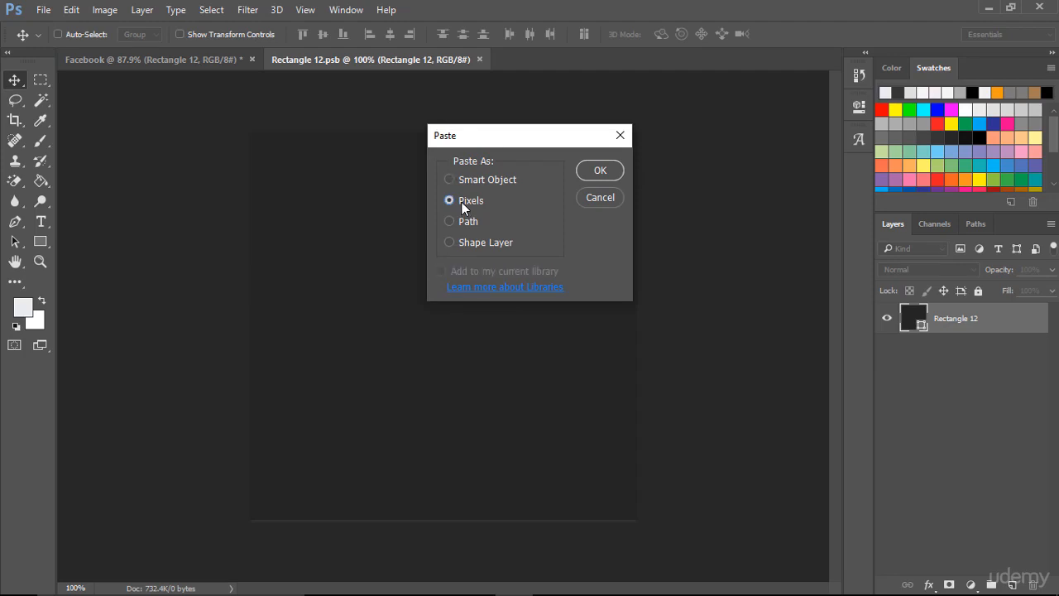
left_click(581, 175)
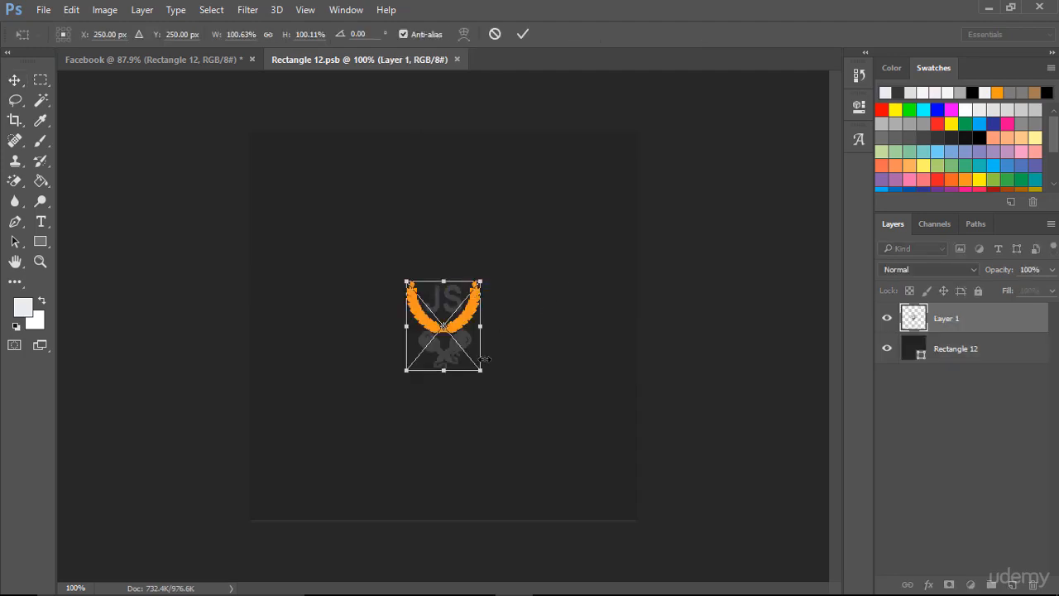
left_click_drag(483, 372, 596, 537)
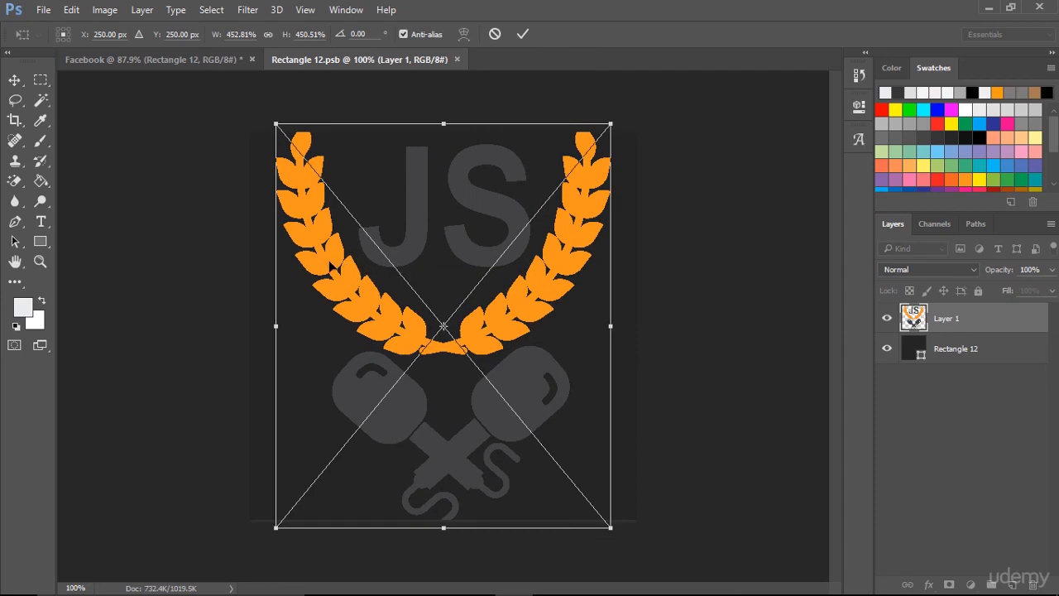
left_click(522, 34)
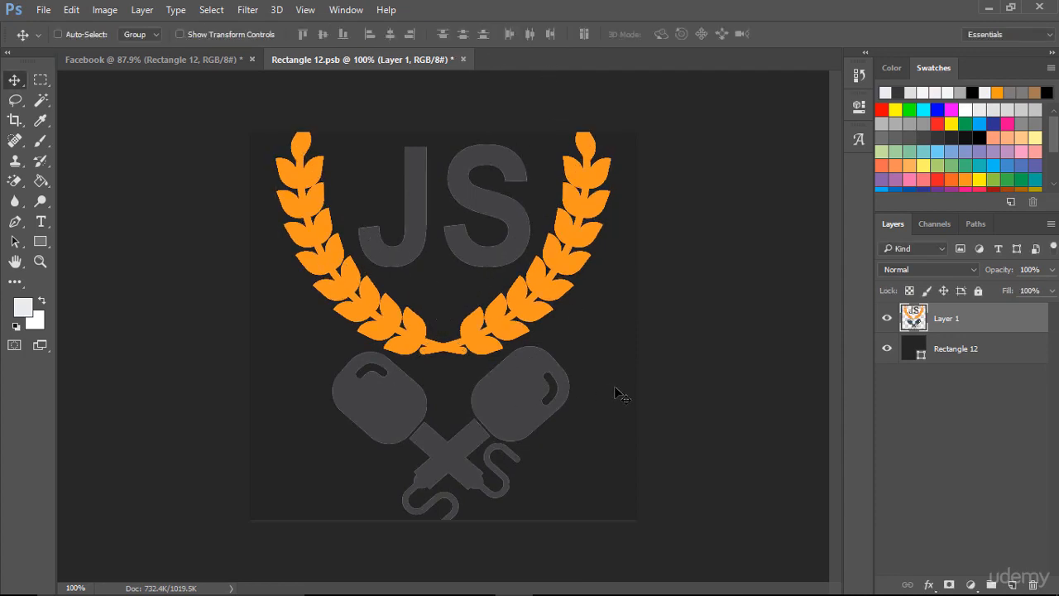
key("Delete")
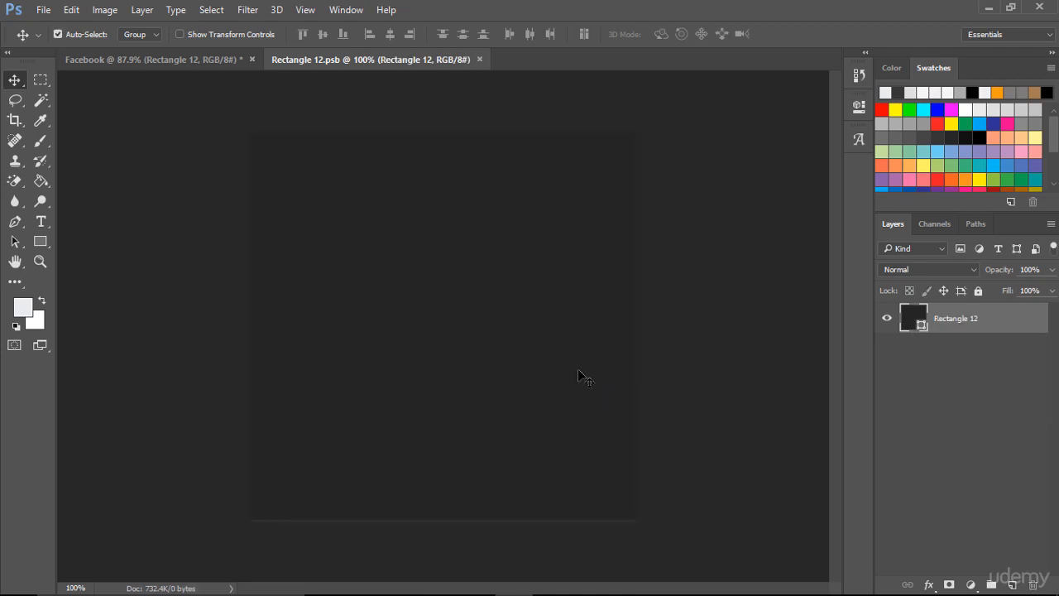
- Paste the copied logo as a smart object into the profile square document and accept its placement at the centre
key("ctrl+v")
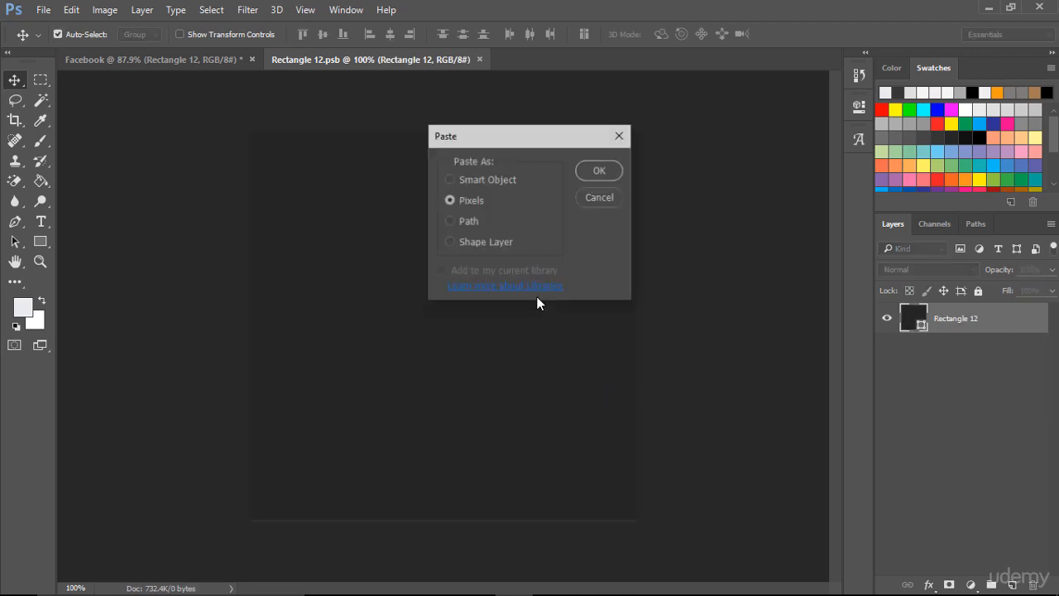
left_click(591, 168)
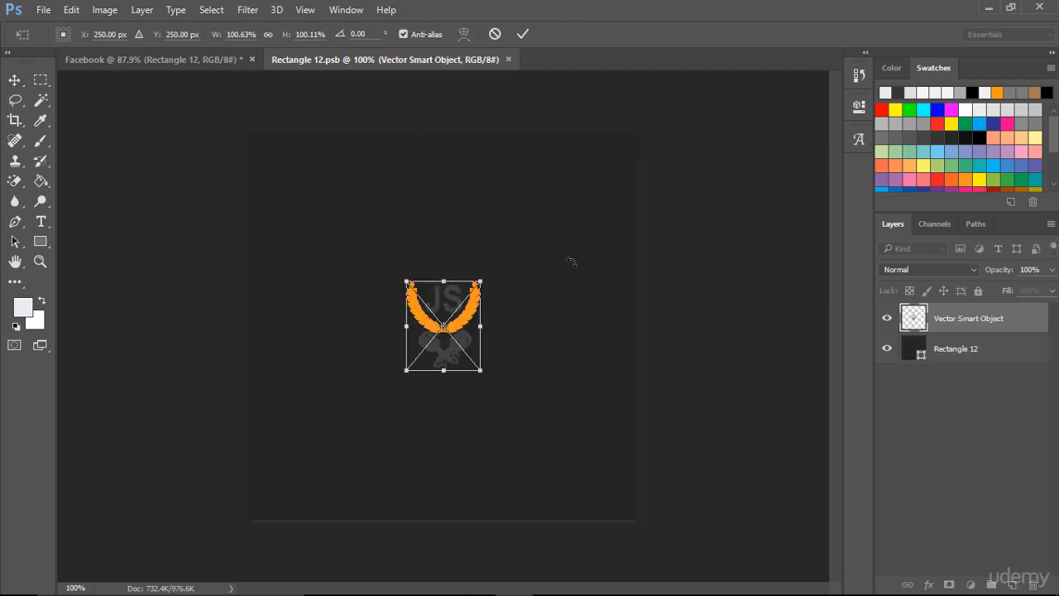
left_click(523, 34)
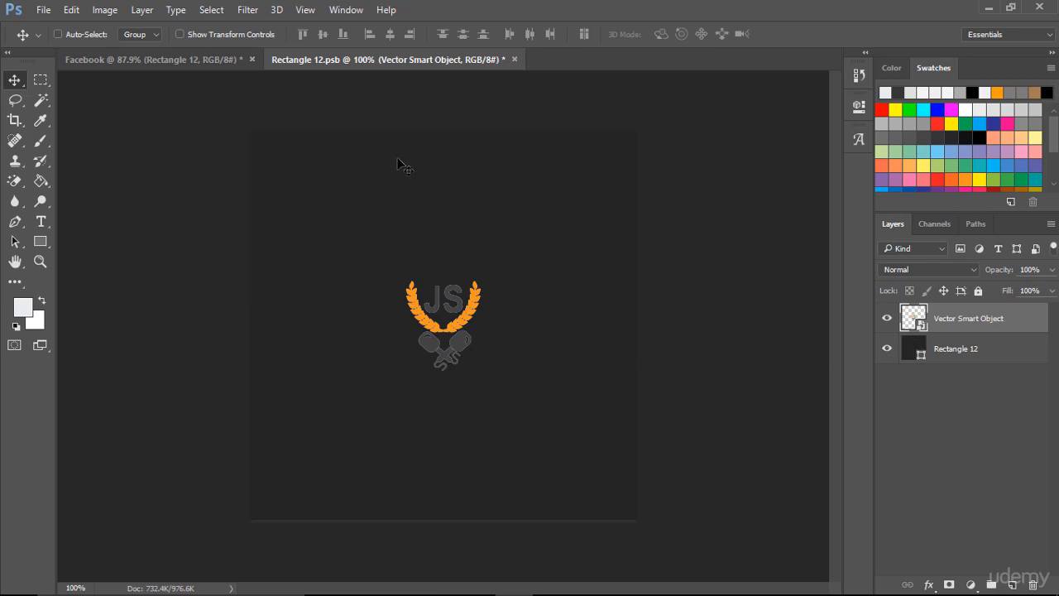
- Change the profile square's fill colour to off-white f7f7f7
double_click(917, 354)
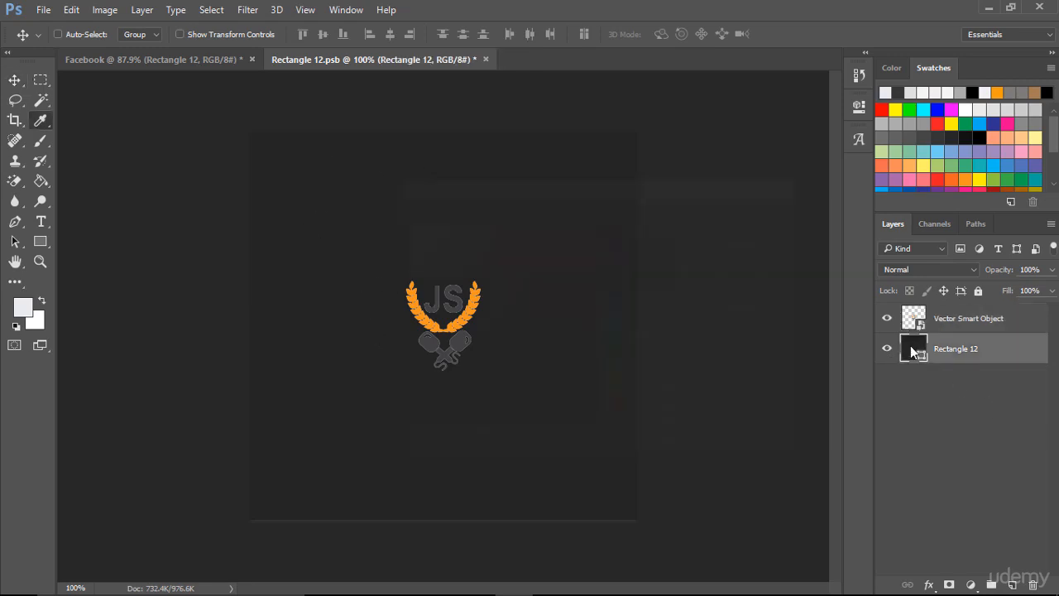
left_click_drag(436, 238, 383, 227)
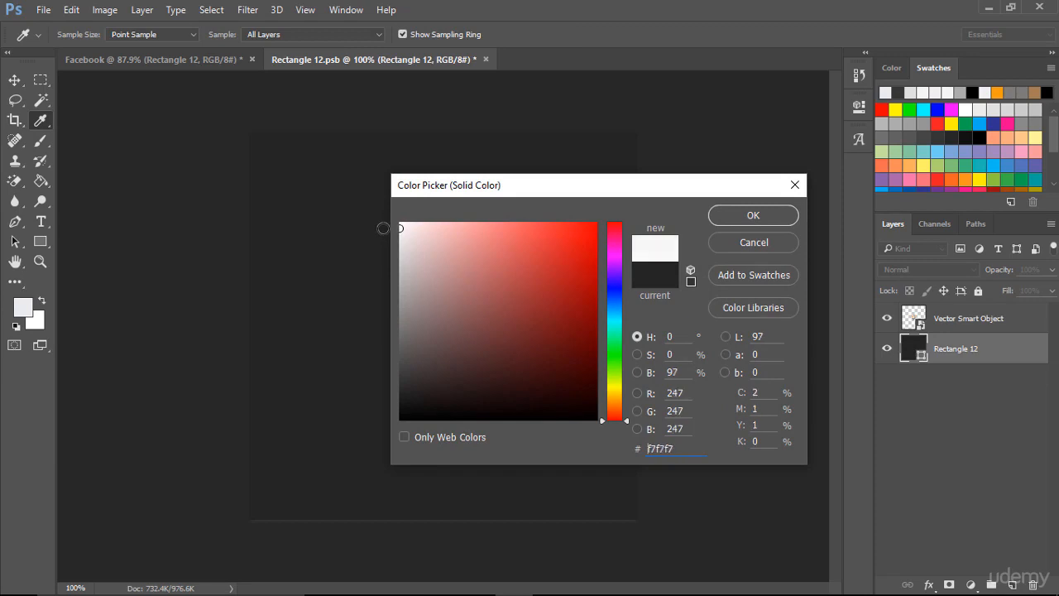
left_click(738, 219)
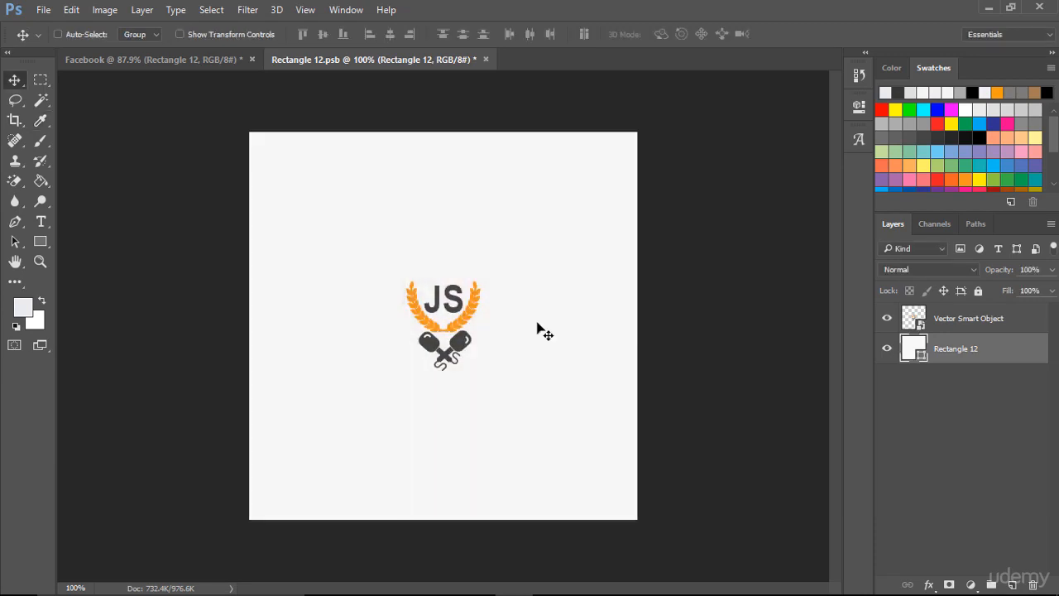
- Scale the logo smart object to about 308% width and 305% height in the square, and save the document
left_click(908, 321)
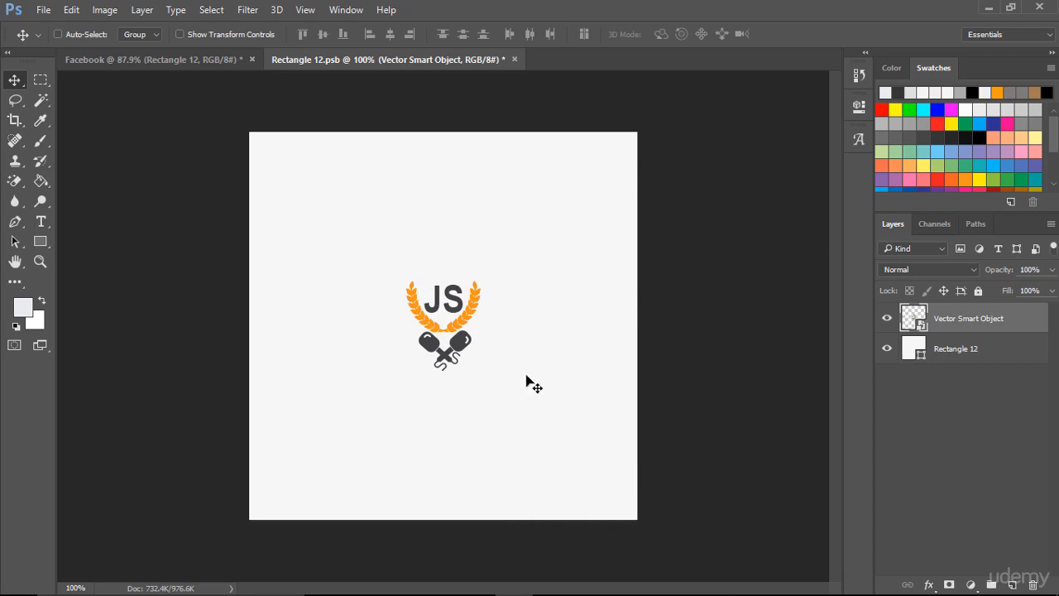
key("ctrl+t")
left_click_drag(480, 371, 560, 462)
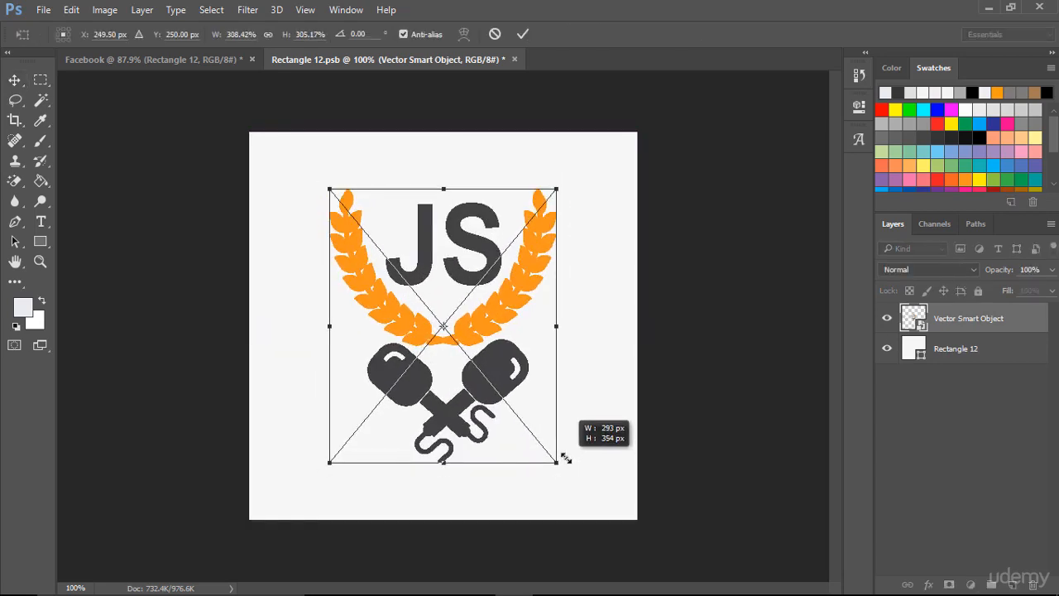
left_click(523, 34)
key("ctrl+s")
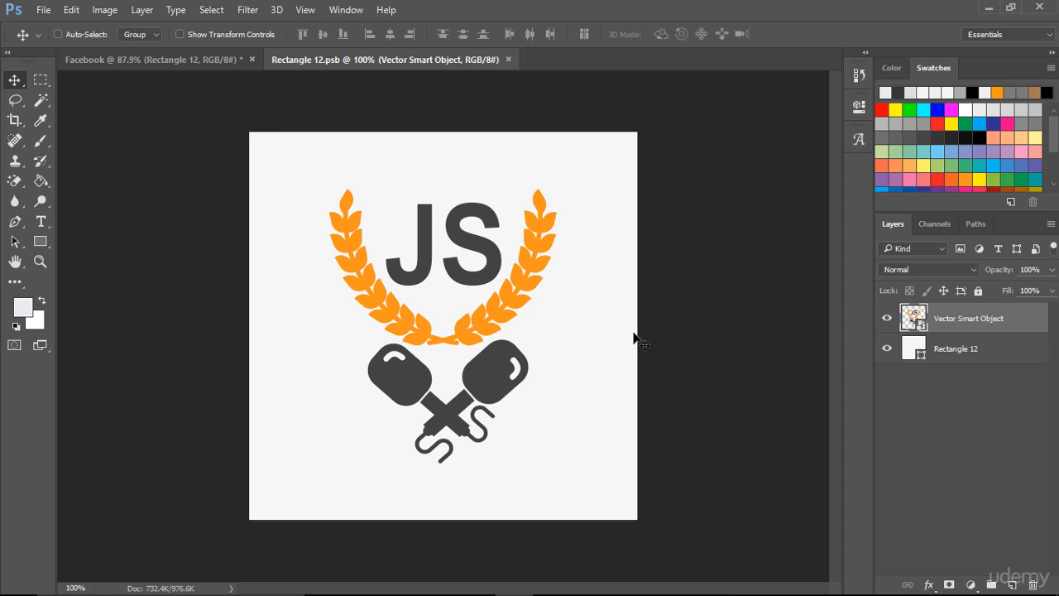
- Nudge the logo slightly left and up, showing the grid temporarily to judge its centring, and save the document
key("Left")
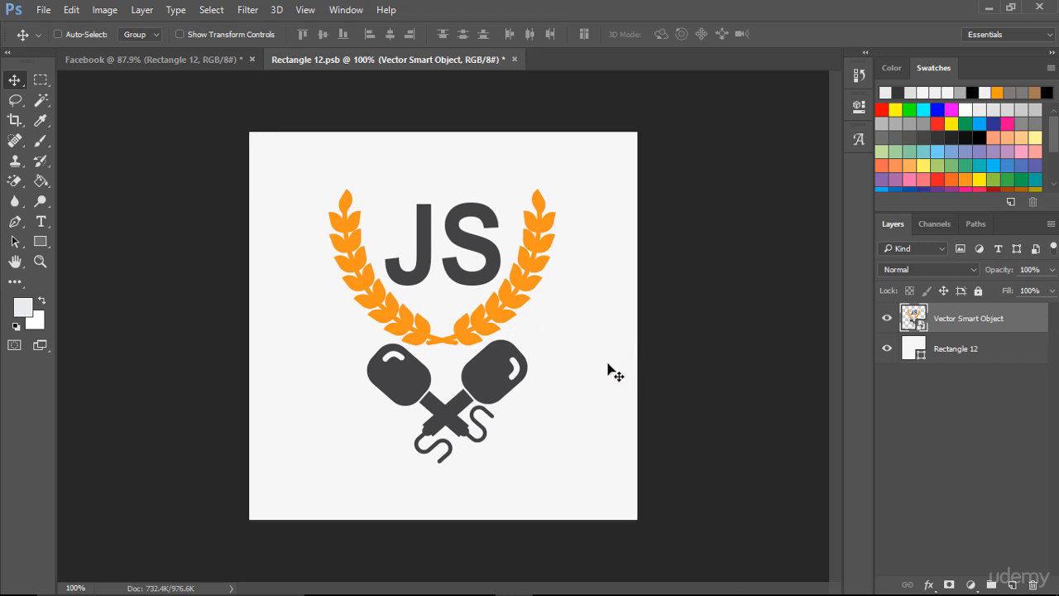
key("ctrl+s")
key("ctrl")
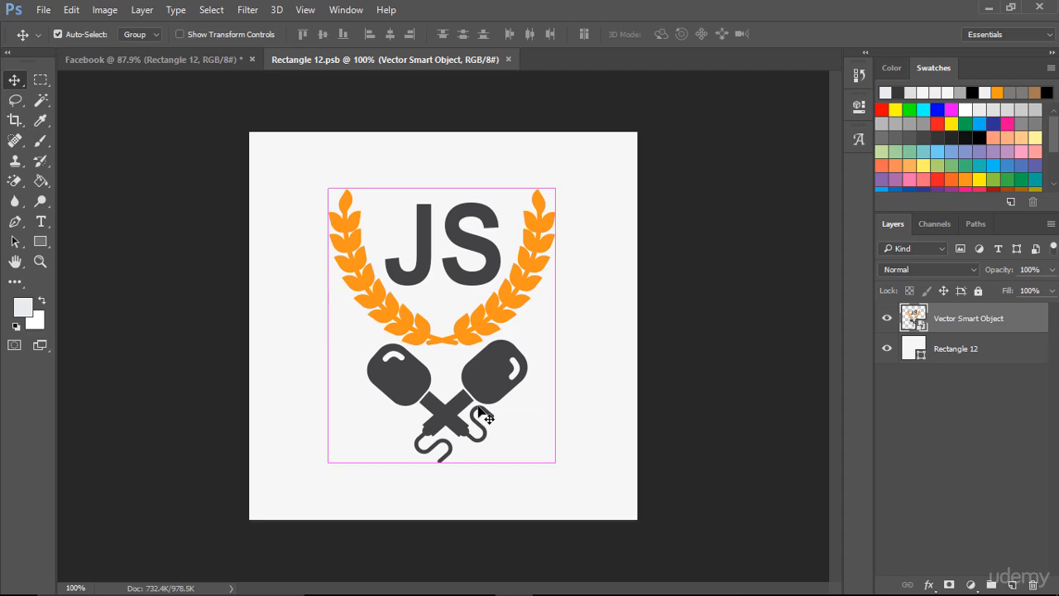
key("ctrl+apostrophe")
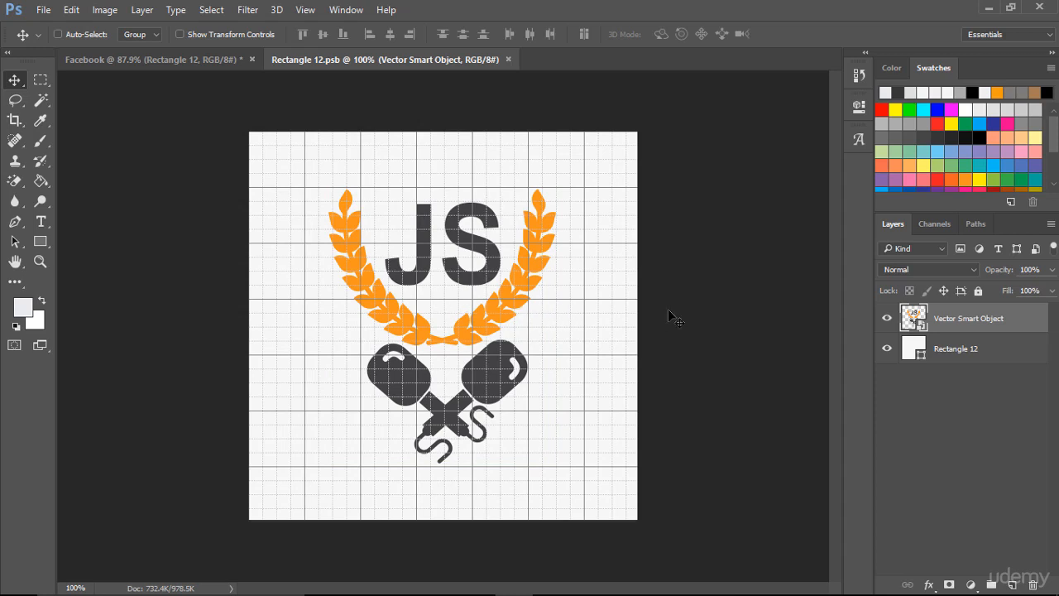
key("Up")
key("Up")
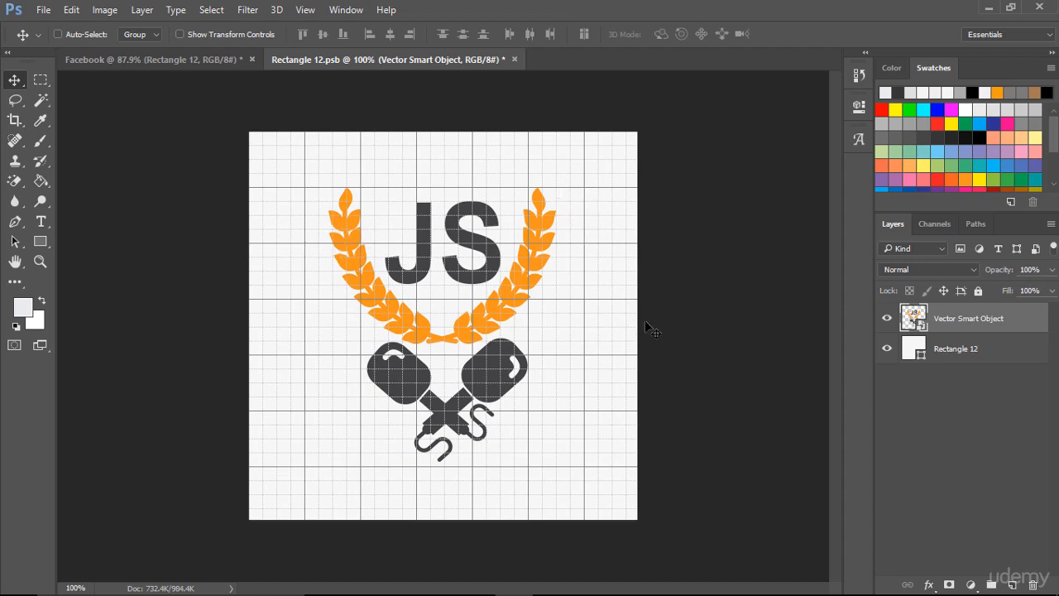
key("ctrl+s")
key("ctrl+apostrophe")
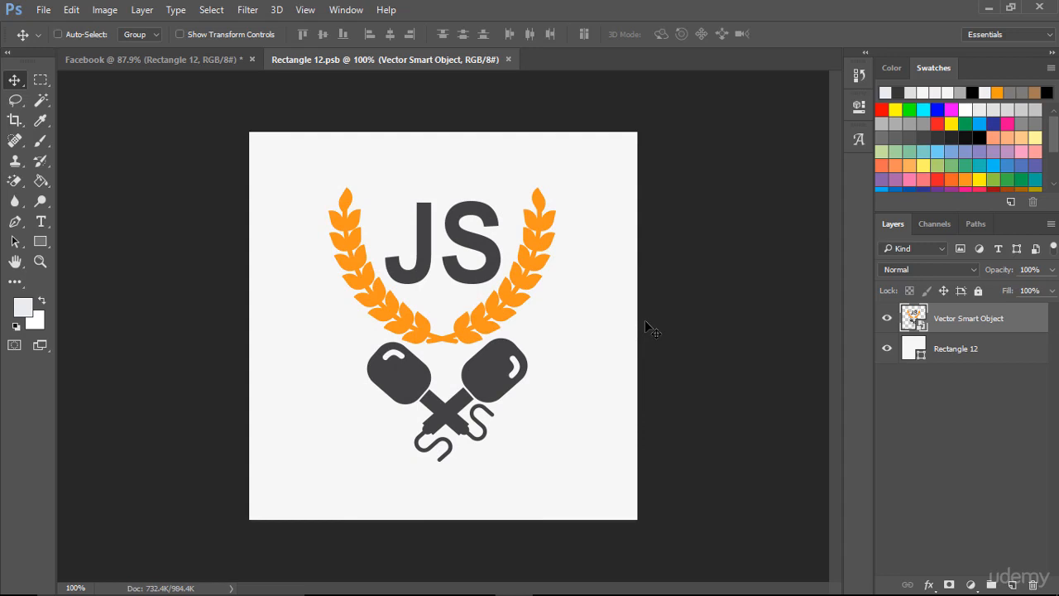
- Examine how the logo sits in the Facebook template's profile picture, comparing it with the smart object's contents
left_click(210, 59)
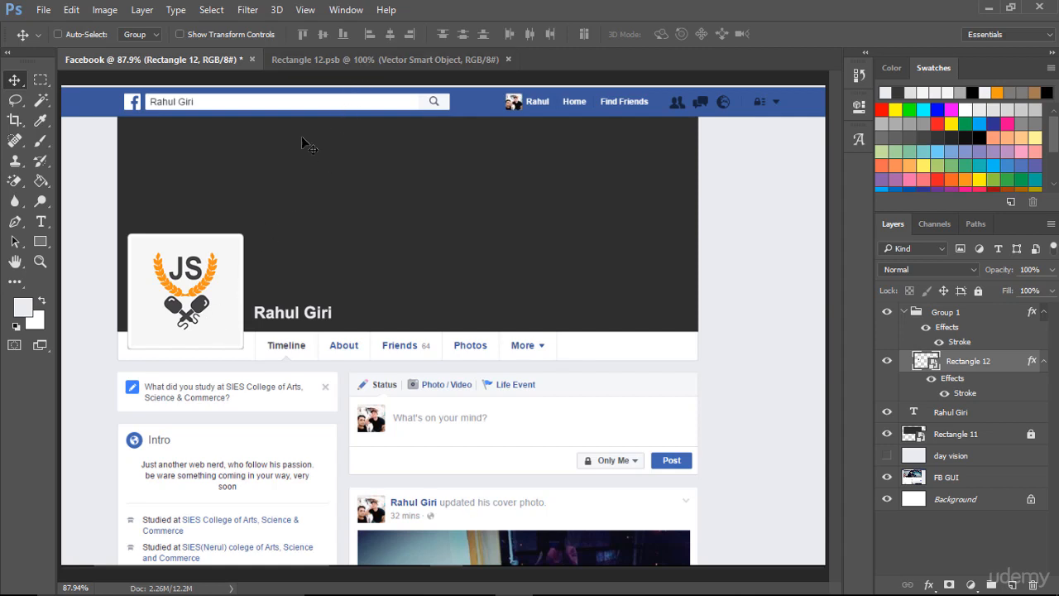
left_click(329, 58)
key("ctrl")
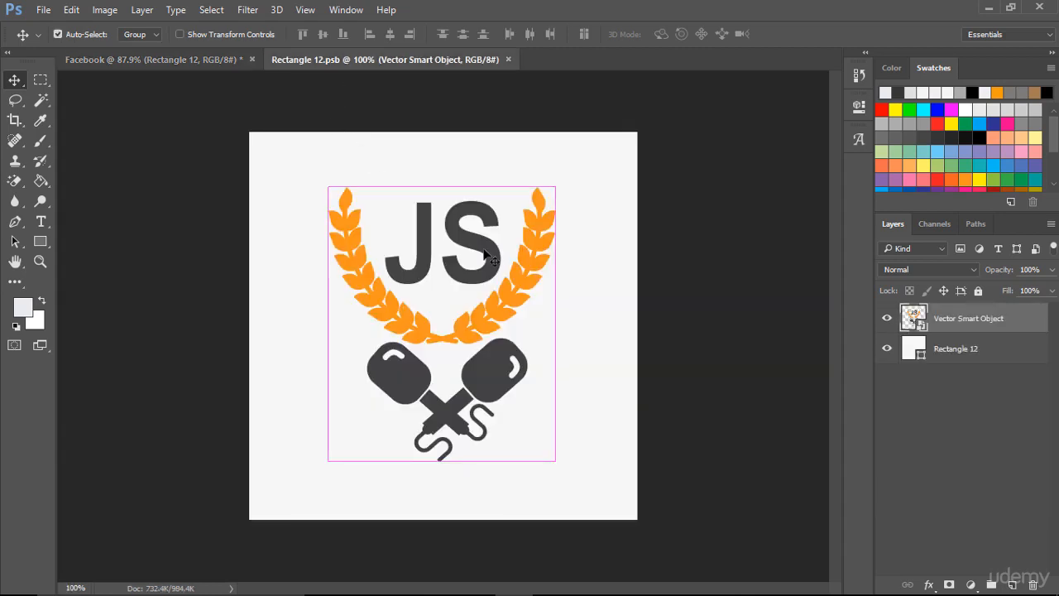
left_click(197, 55)
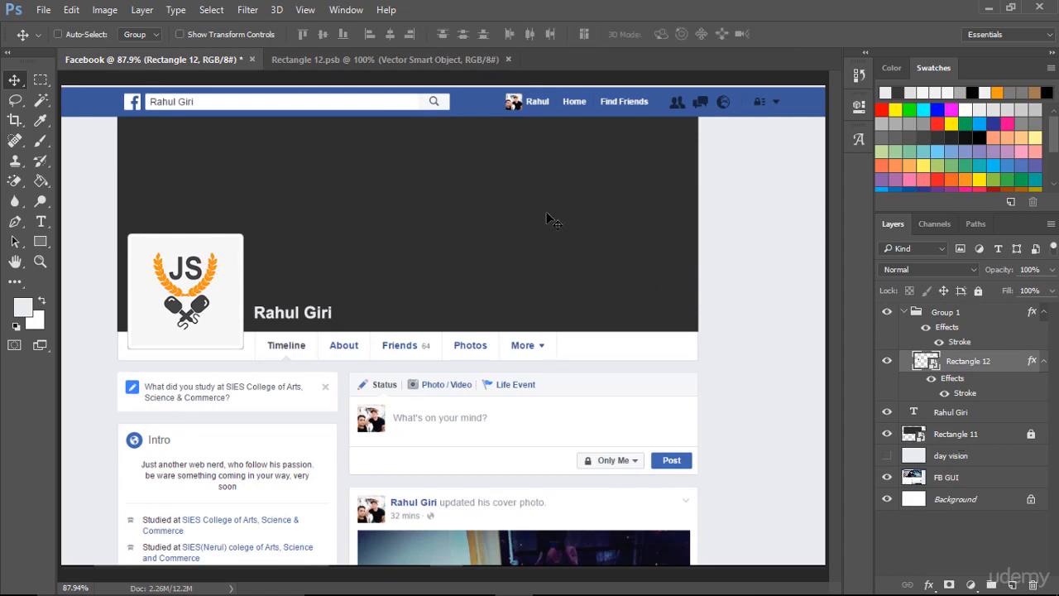
- Collapse Group 1 in the Facebook template and open the contents of the Rectangle 11 cover smart object
left_click(904, 312)
left_click(931, 376)
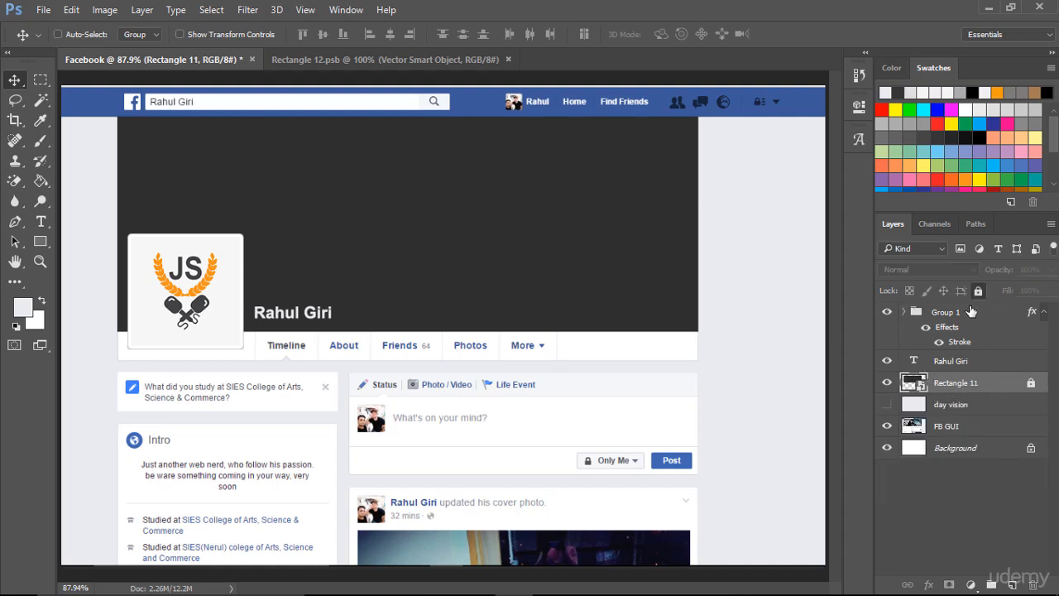
double_click(916, 384)
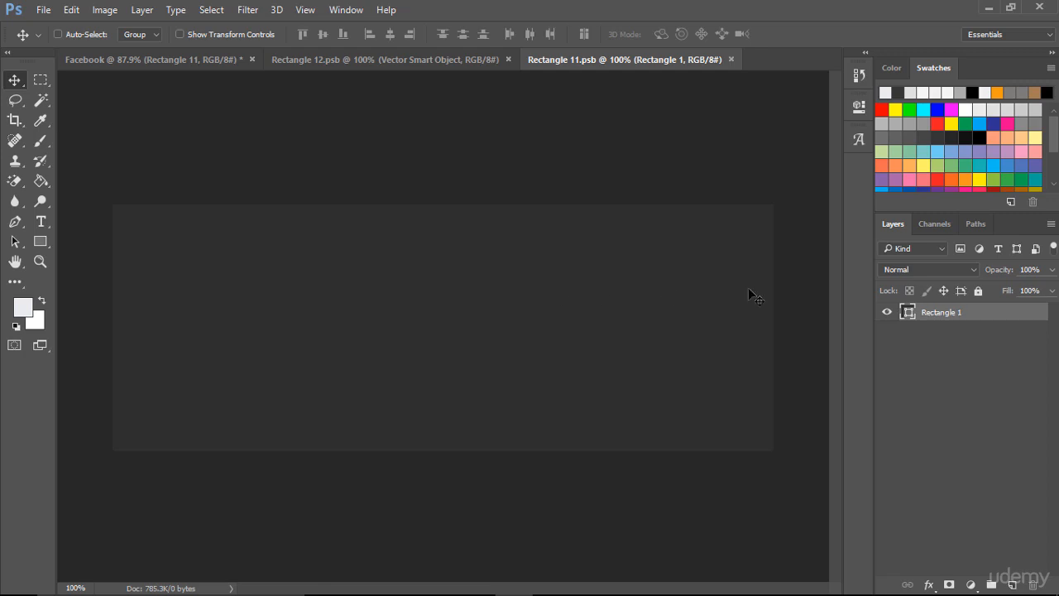
- Switch to the browser, examine the Facebook page cover layout and mobile safe area dimensions, and return to Photoshop
key("ctrl")
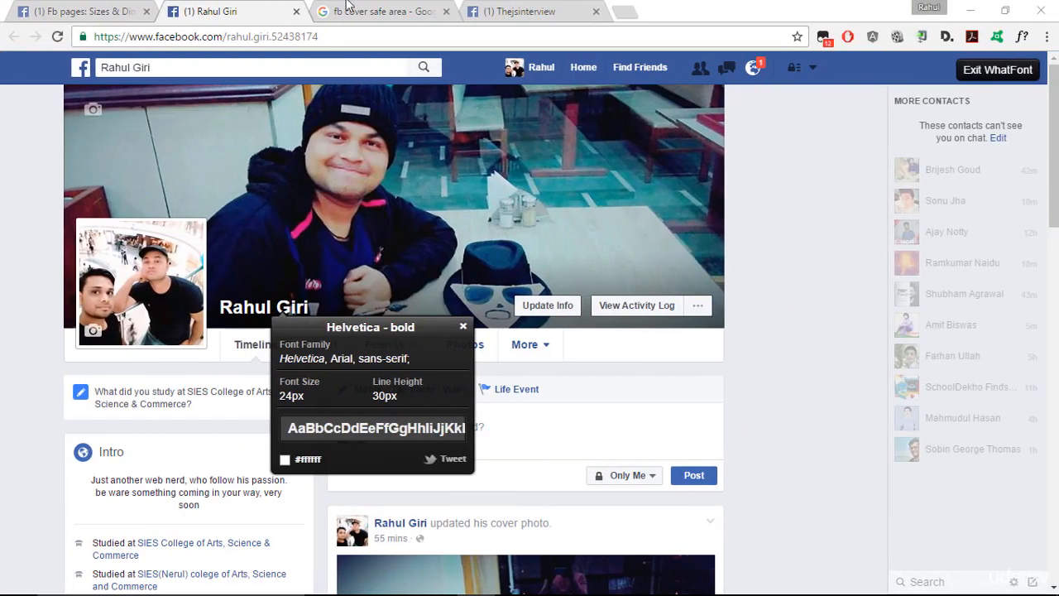
left_click(480, 11)
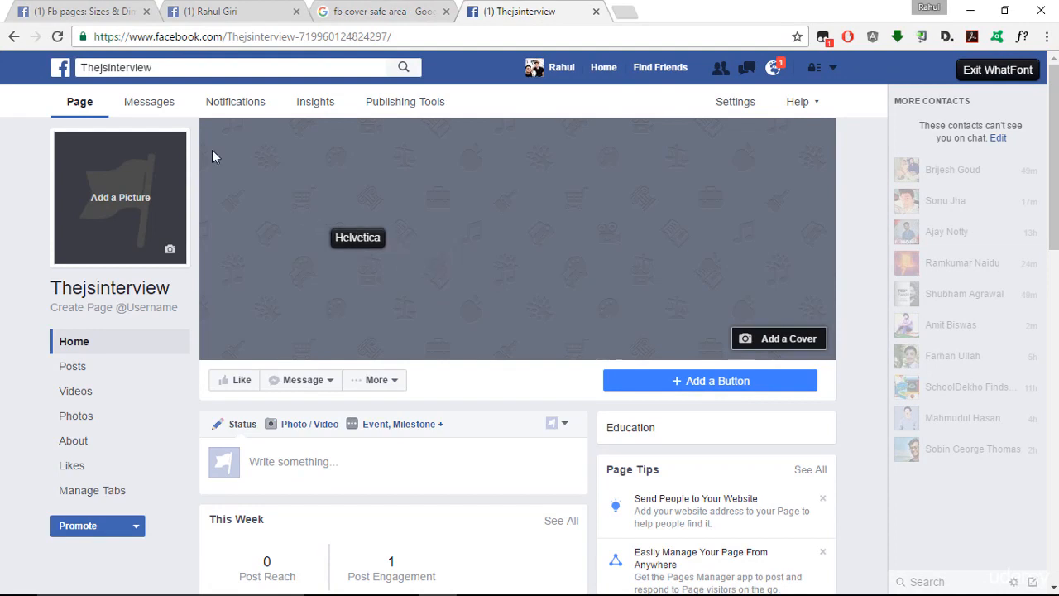
left_click(91, 10)
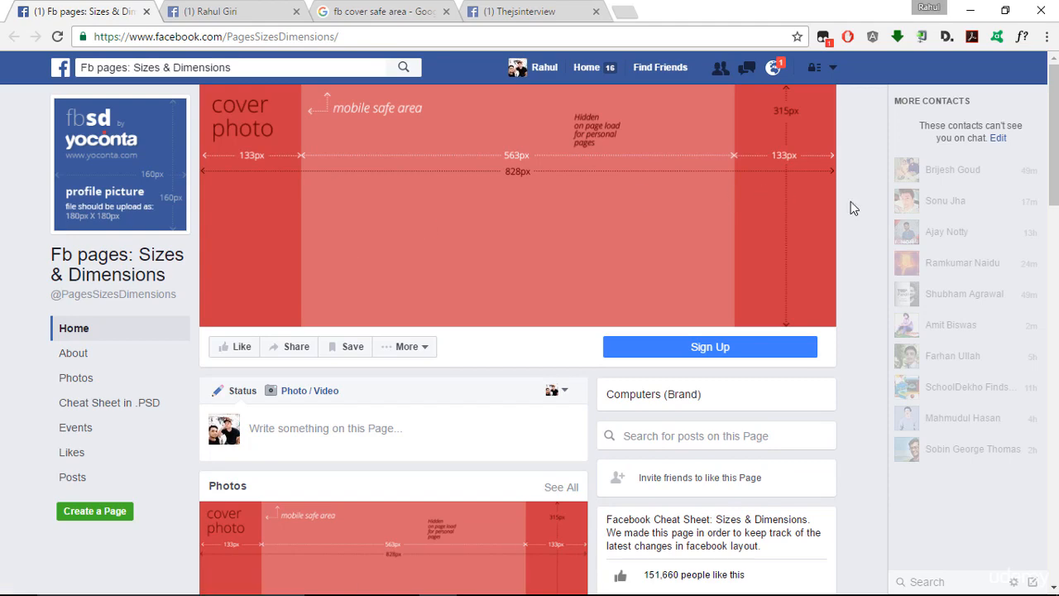
key("ctrl+super+Left")
key("ctrl+super+Left")
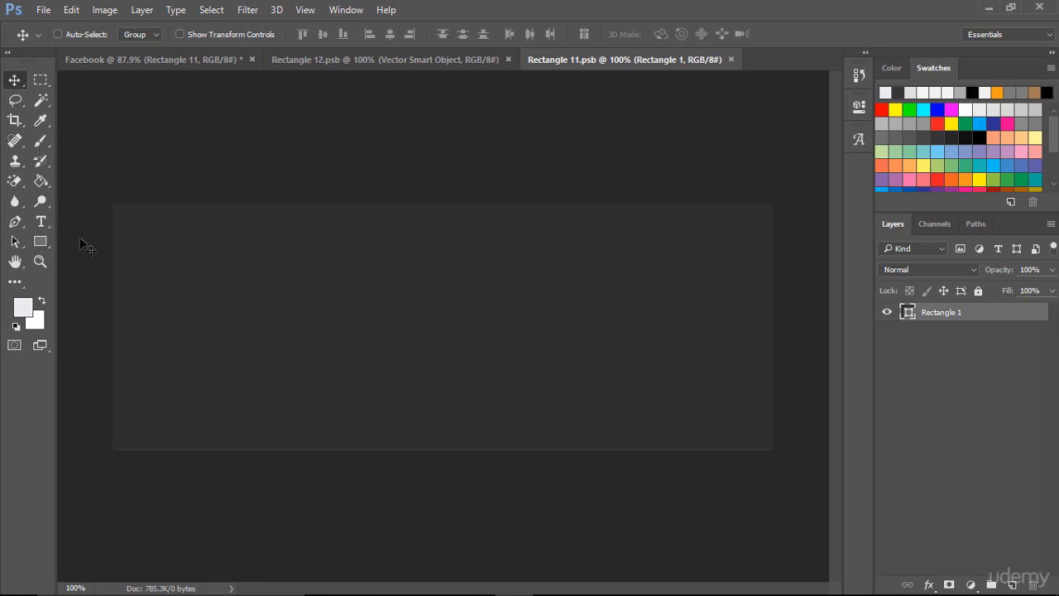
- Create a 144 × 315 px rectangle in the cover document with the Rectangle tool
left_click(43, 241)
left_click(91, 242)
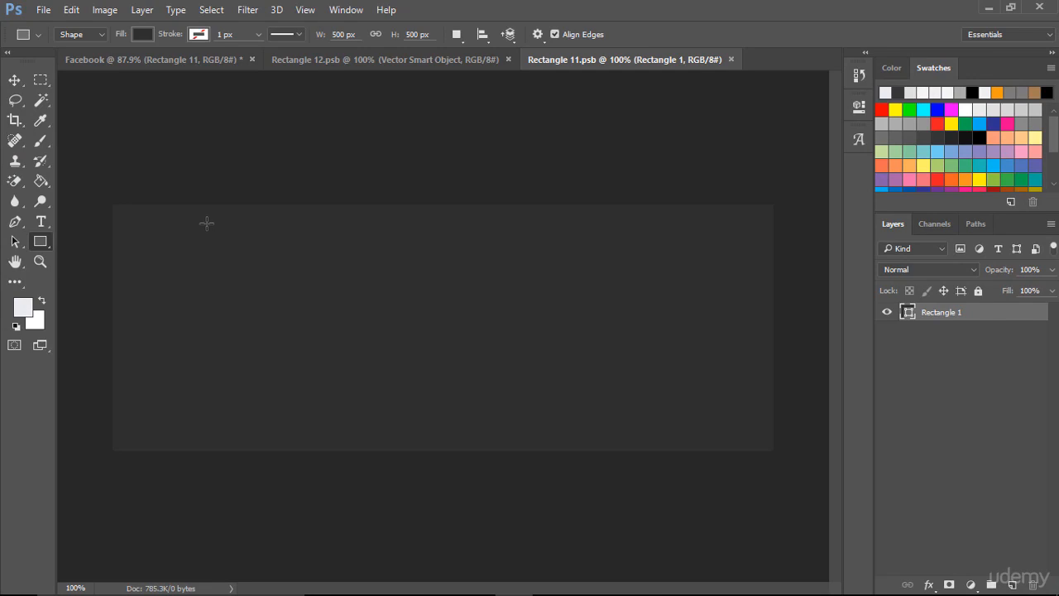
left_click(279, 285)
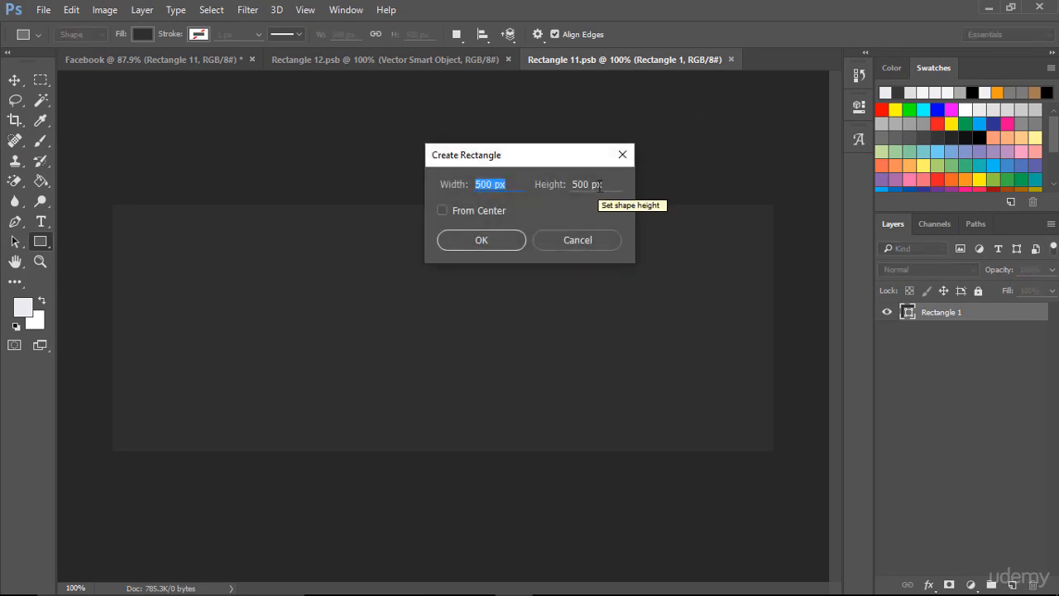
type("144")
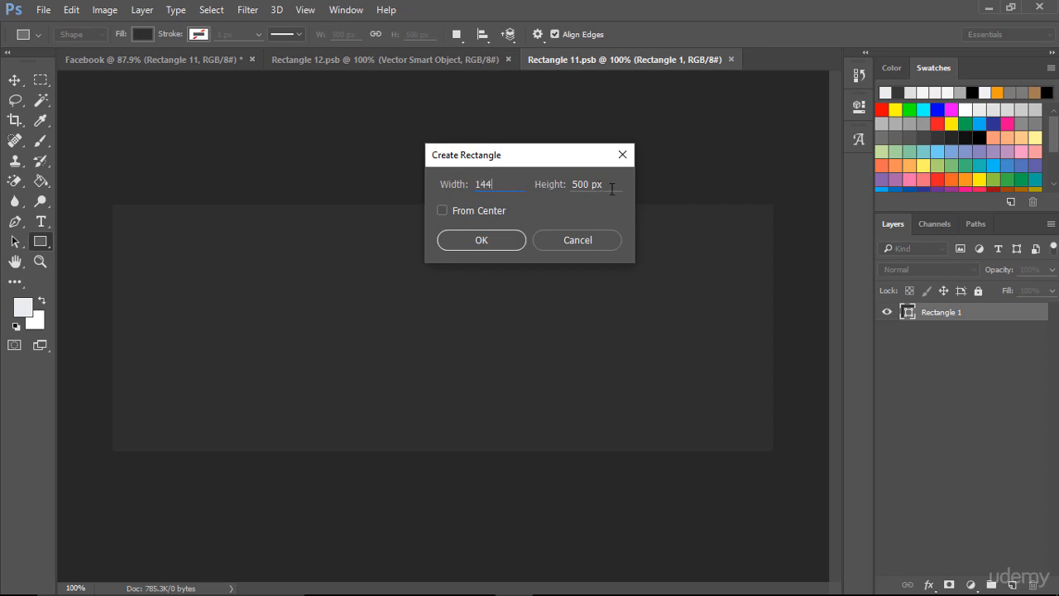
key("Tab")
type("315")
left_click(477, 242)
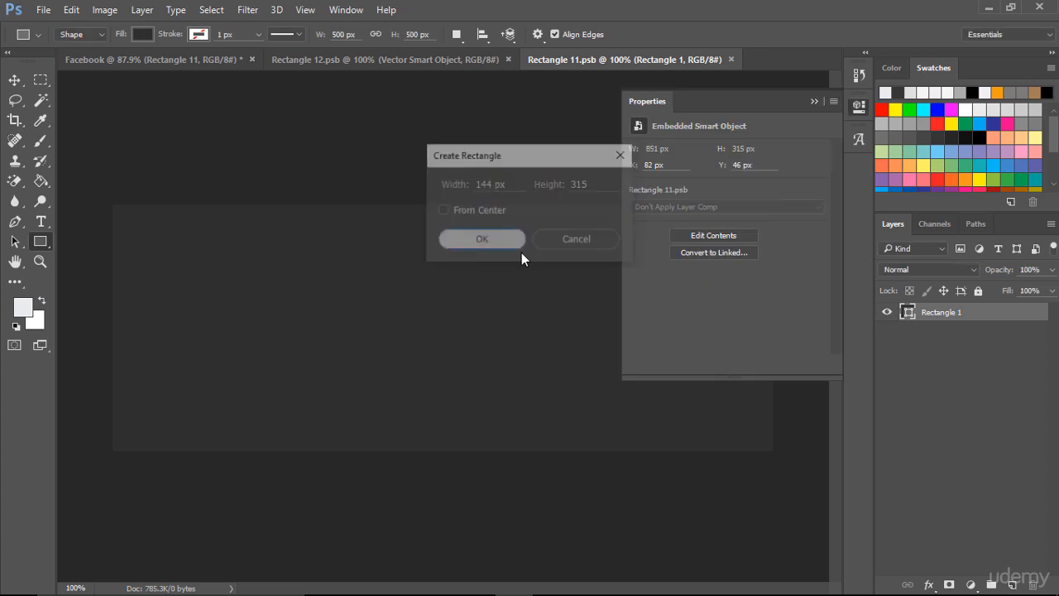
left_click(814, 101)
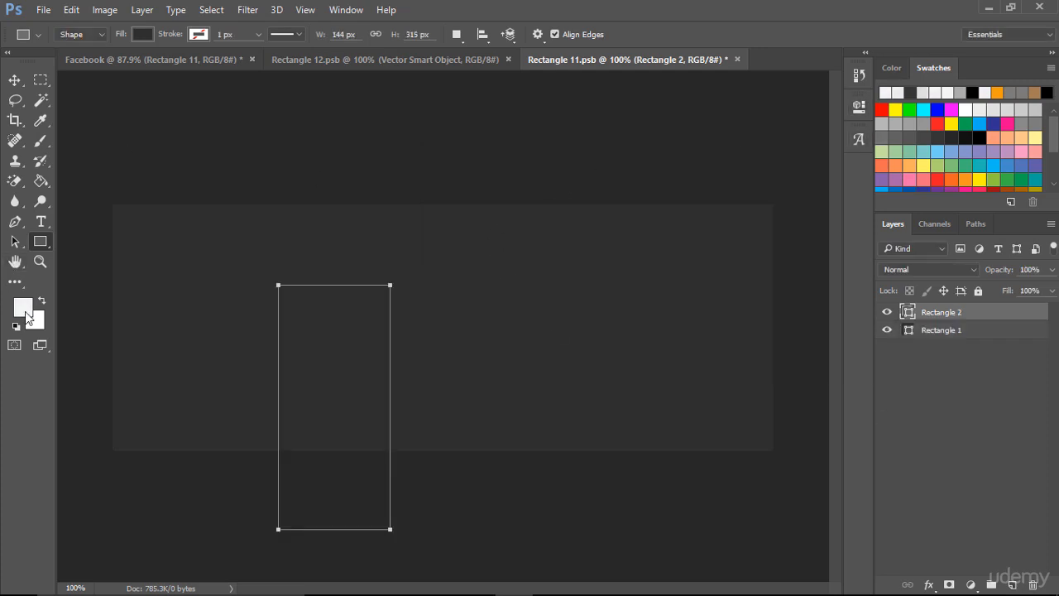
- Fill Rectangle 2 with #f8f8f8, position it and a duplicate flush against the cover's left and right edges, and save
left_click(14, 80)
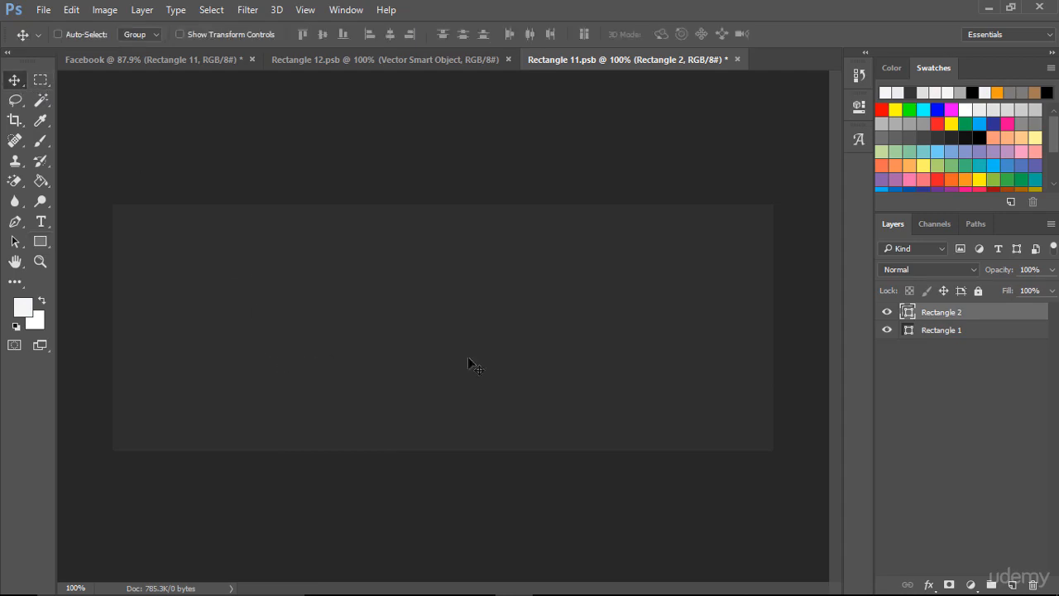
double_click(907, 313)
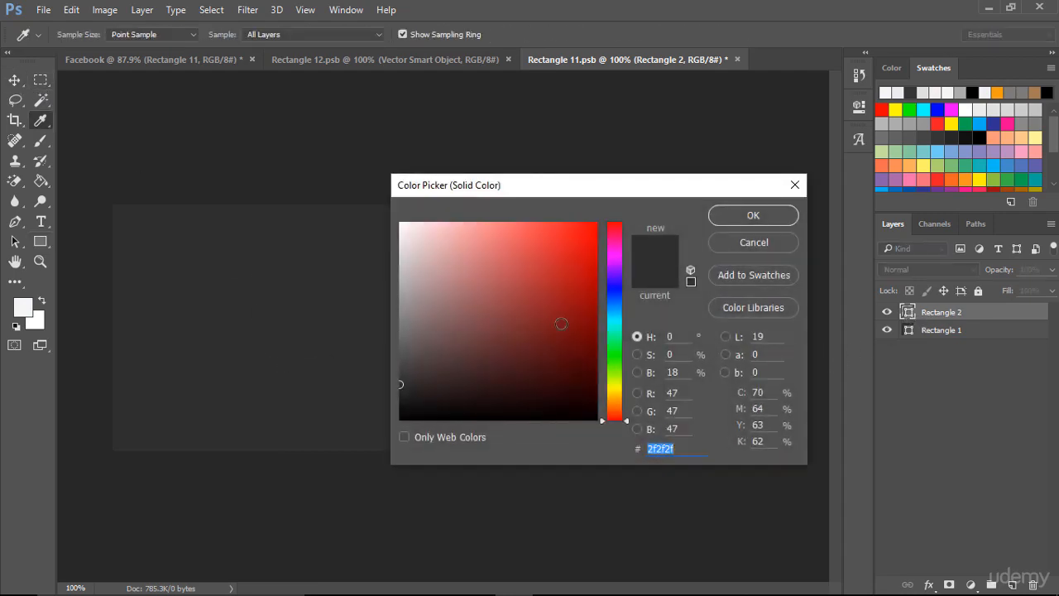
left_click_drag(463, 311, 401, 227)
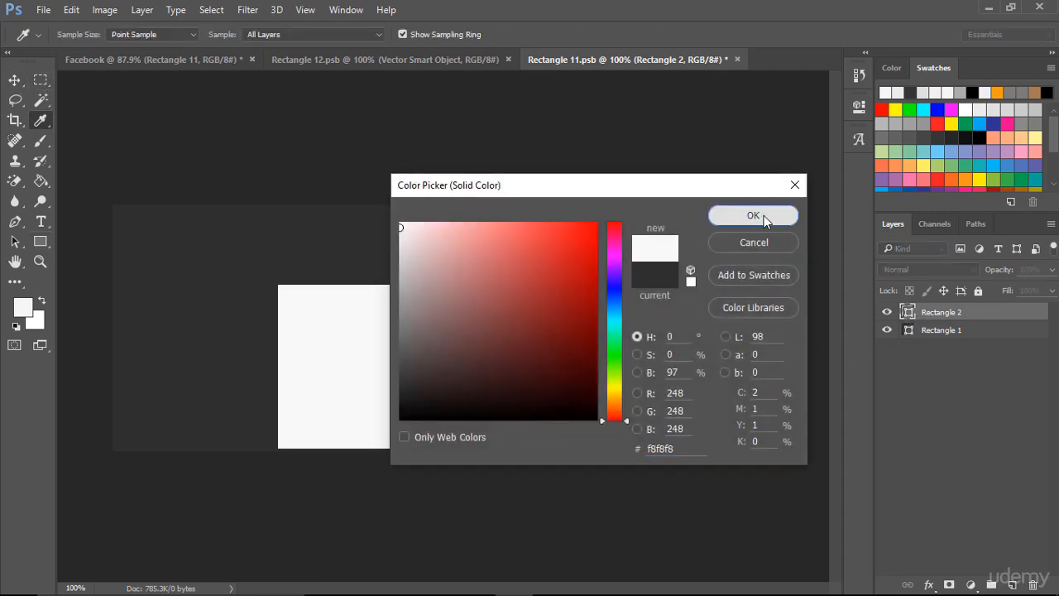
left_click(768, 218)
left_click_drag(320, 372, 724, 301)
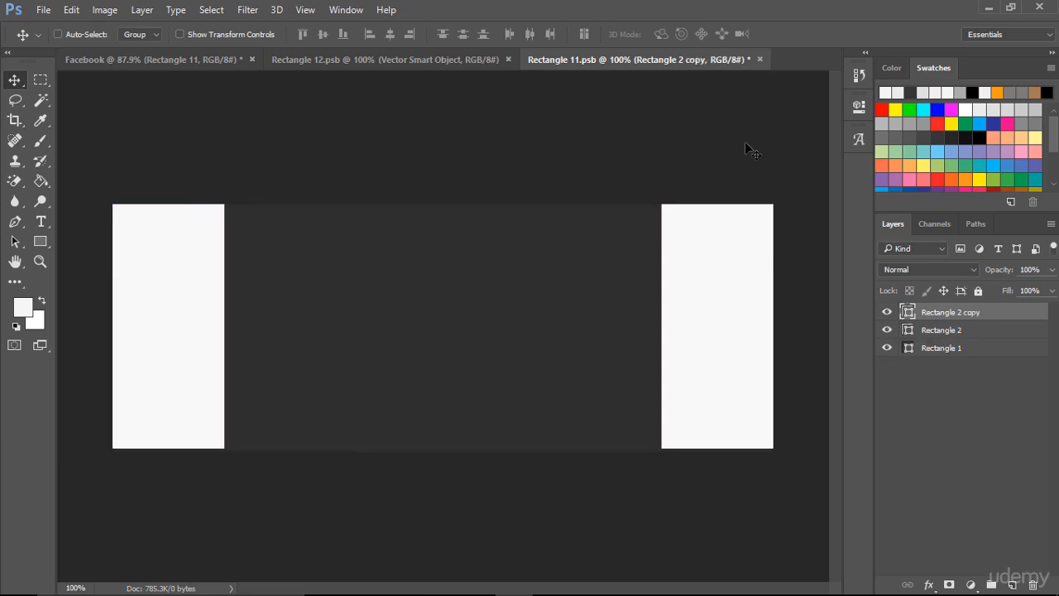
key("ctrl+s")
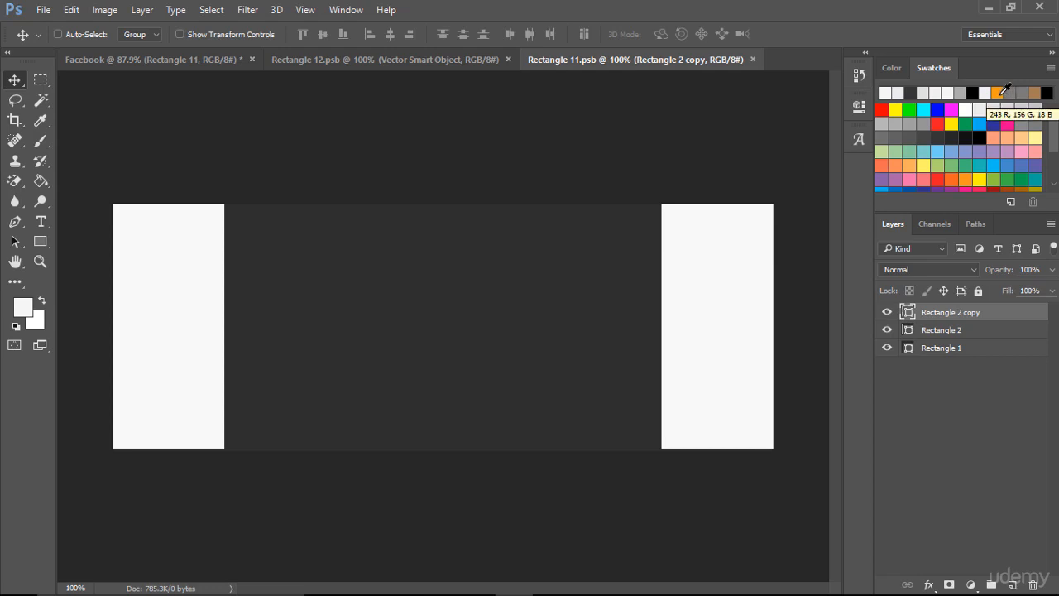
left_click(1051, 68)
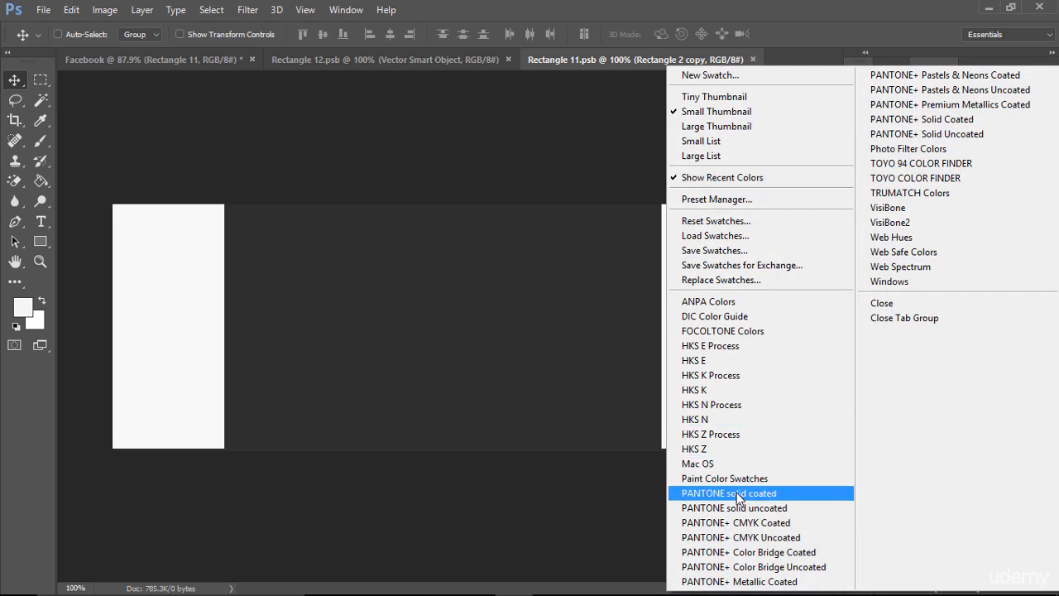
left_click(790, 538)
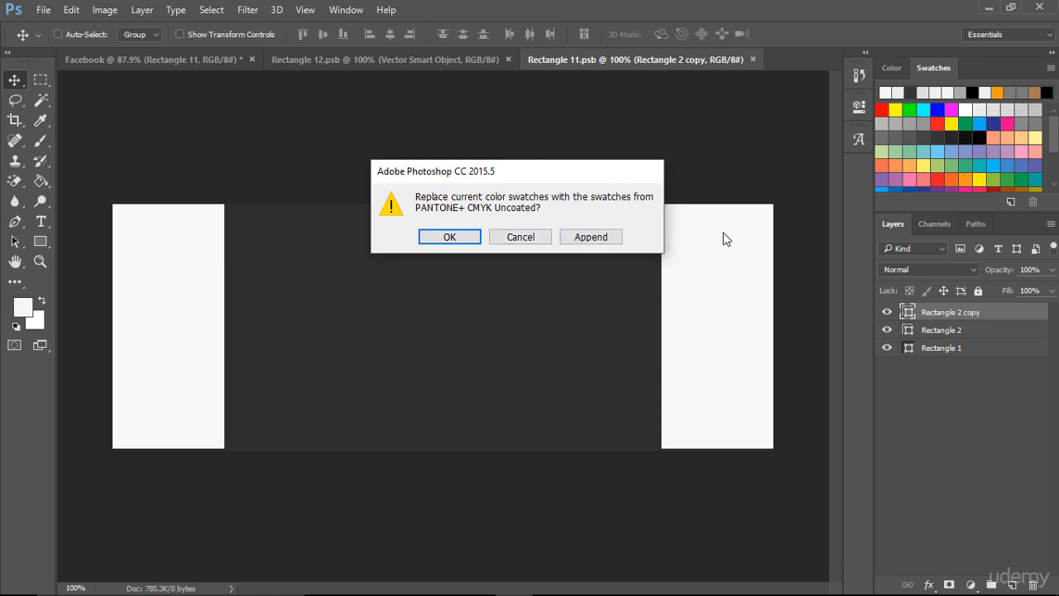
left_click(539, 243)
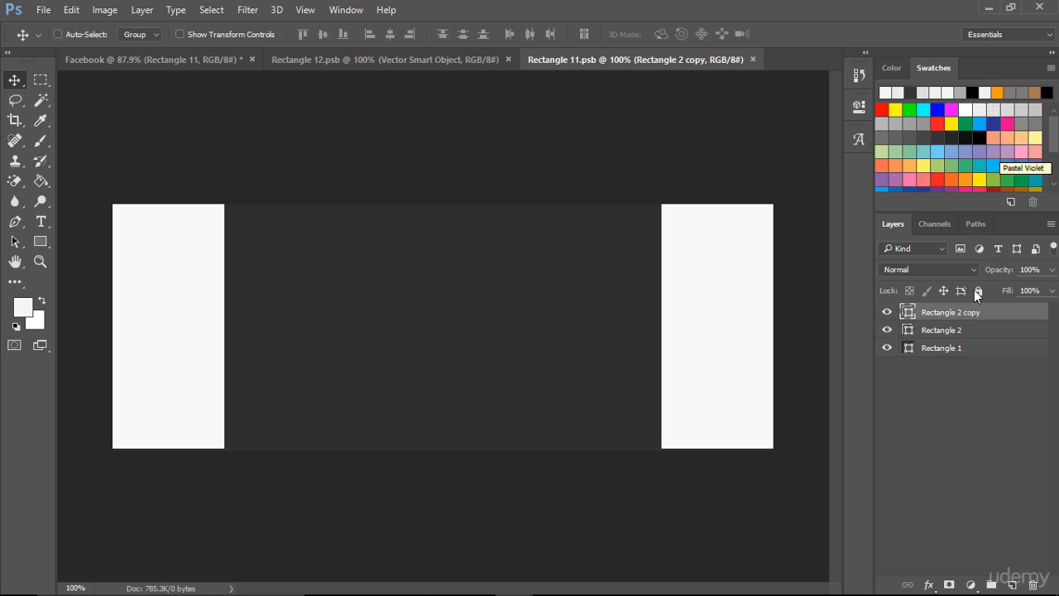
- Change the Rectangle 1 cover background's fill to orange #f39c12 and save the document
double_click(908, 348)
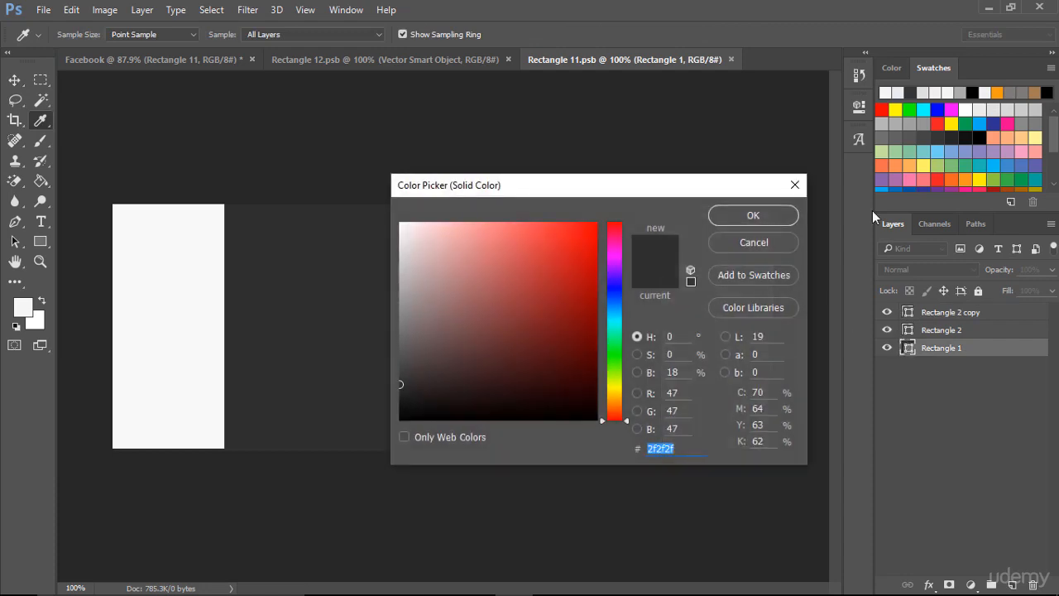
left_click(997, 92)
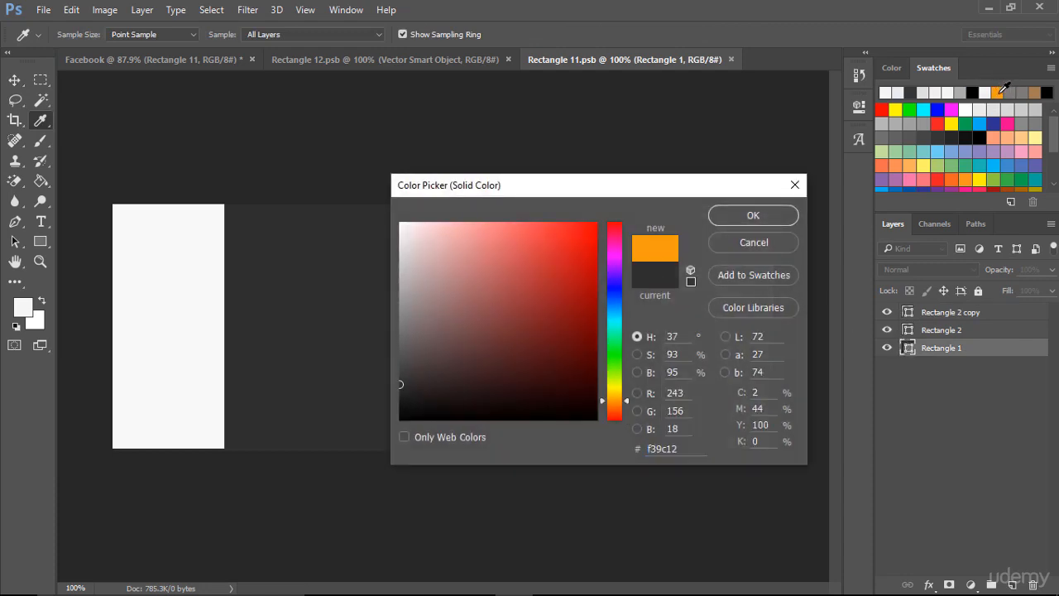
left_click(775, 220)
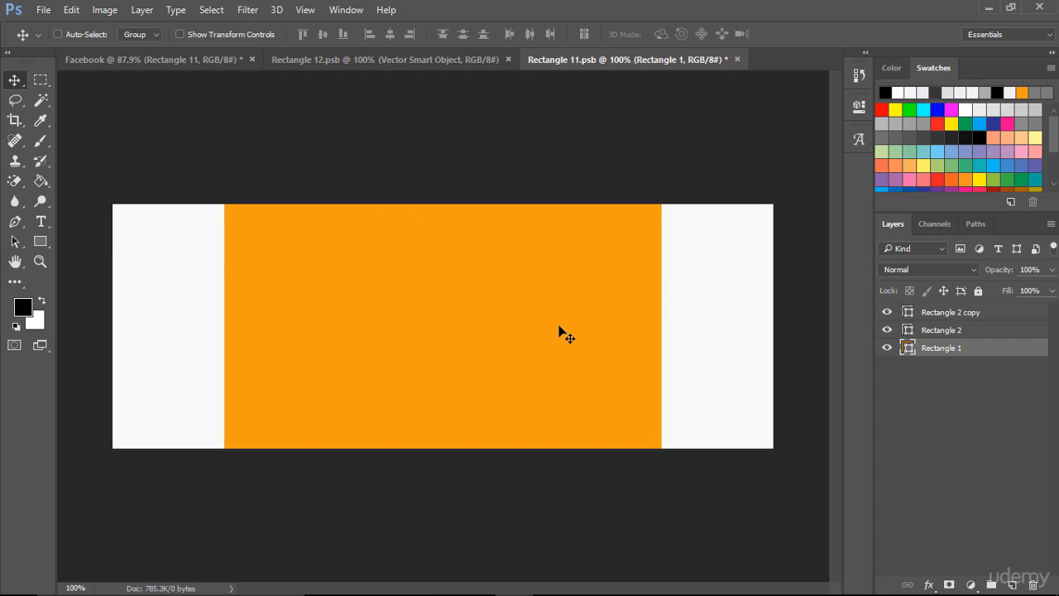
key("ctrl+s")
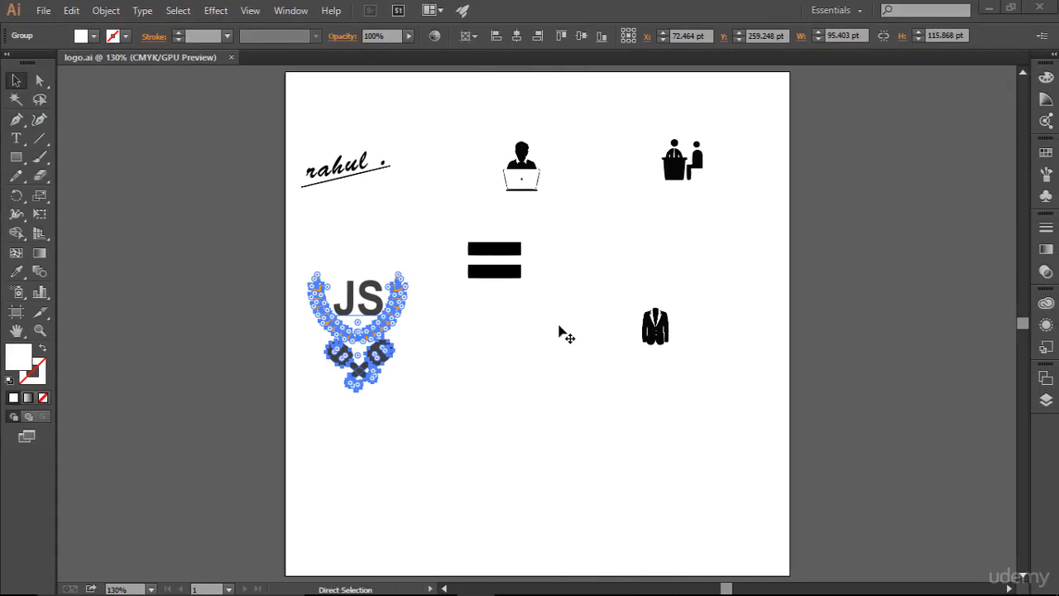
- Switch to Illustrator, copy the icon of the person behind a laptop from logo.ai, and return to Photoshop
key("ctrl+c")
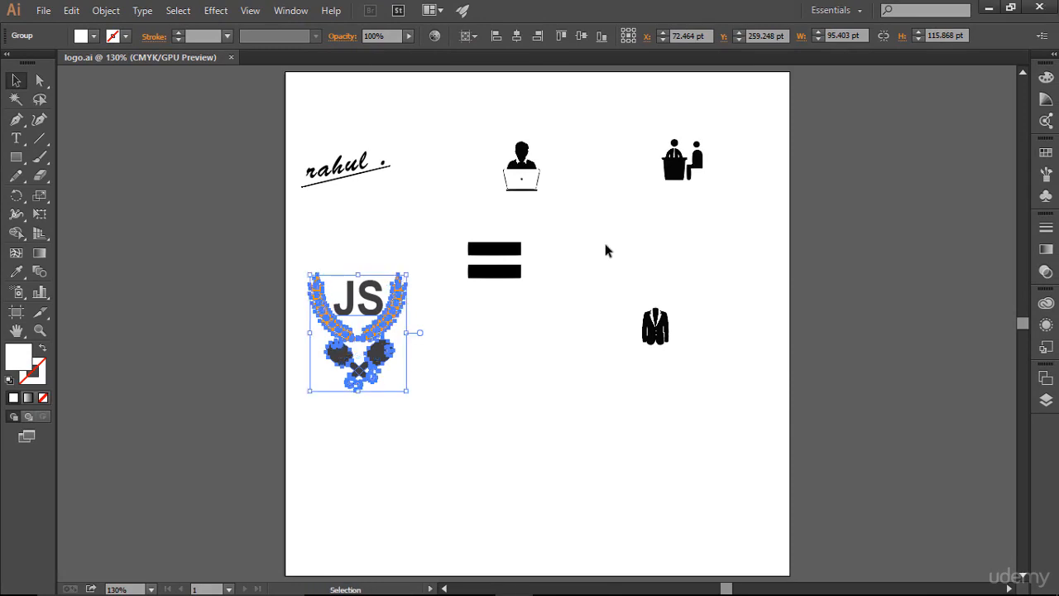
left_click(604, 243)
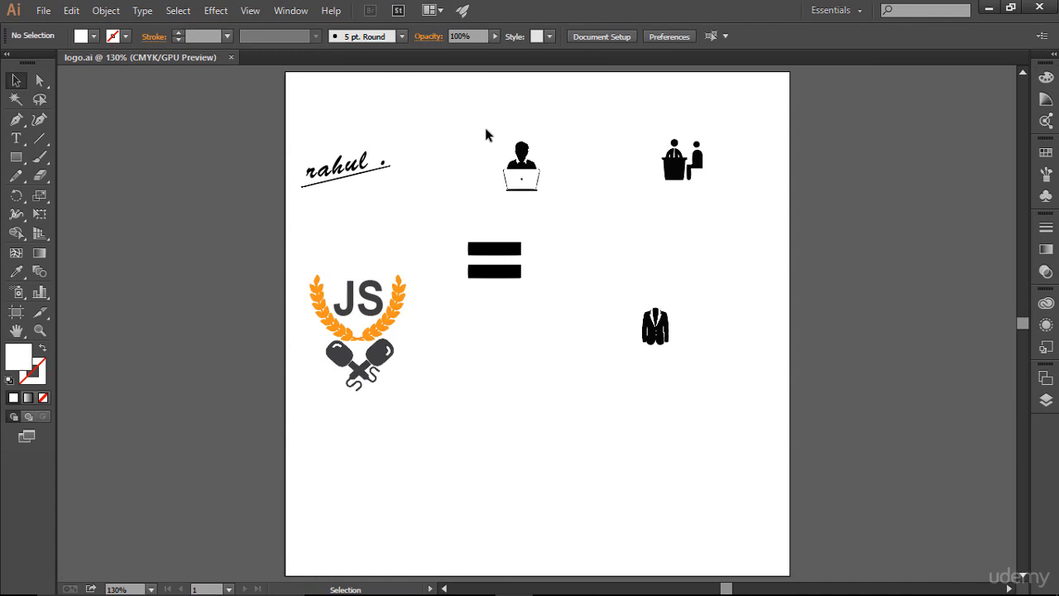
left_click_drag(485, 127, 558, 210)
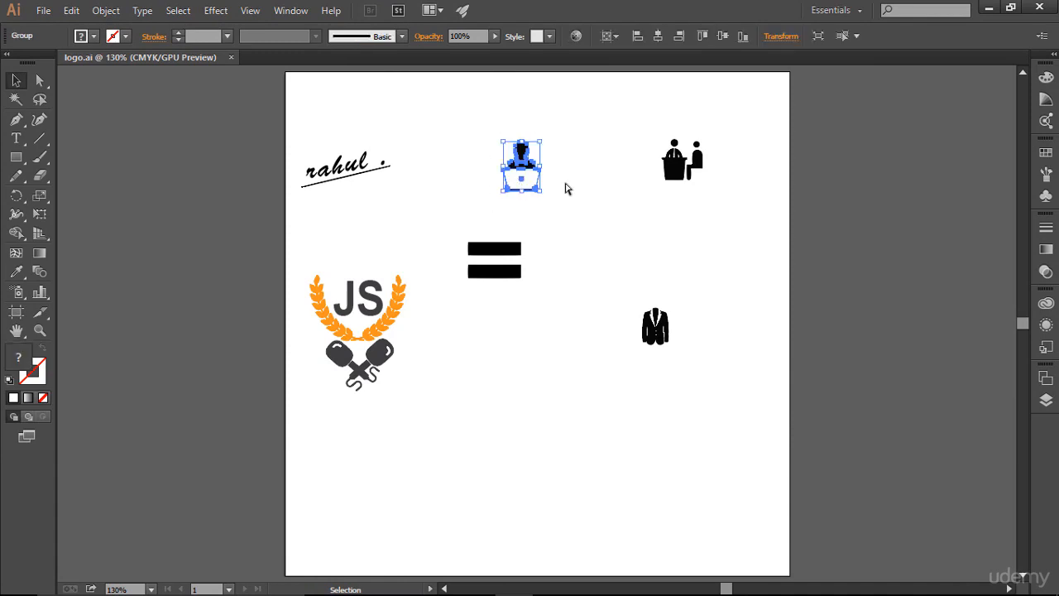
key("a")
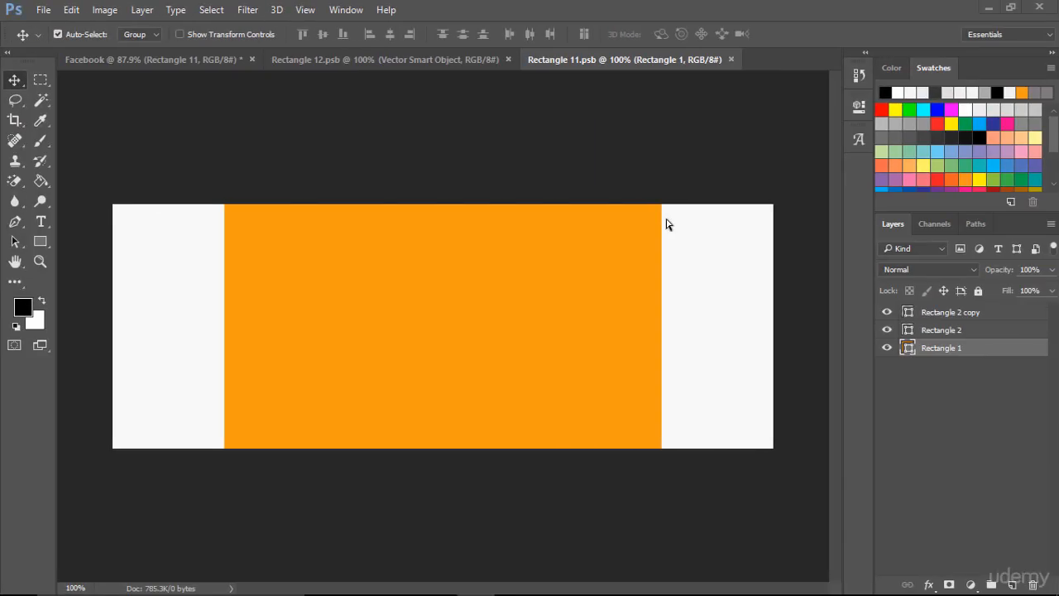
- Paste the laptop person icon into the cover as a Smart Object, scaled to about 300% at the centre
key("ctrl+v")
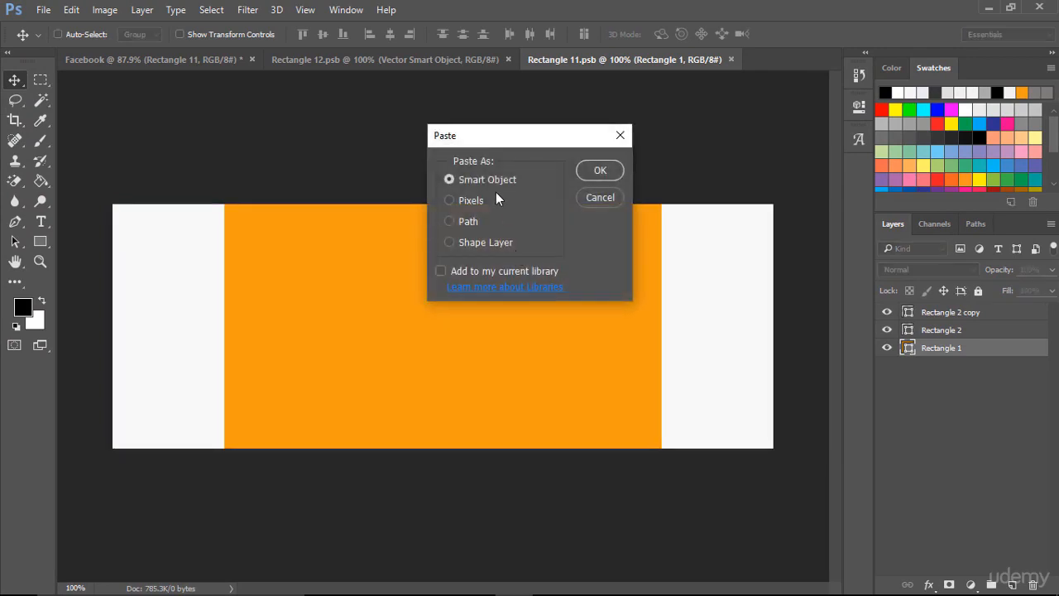
left_click(599, 170)
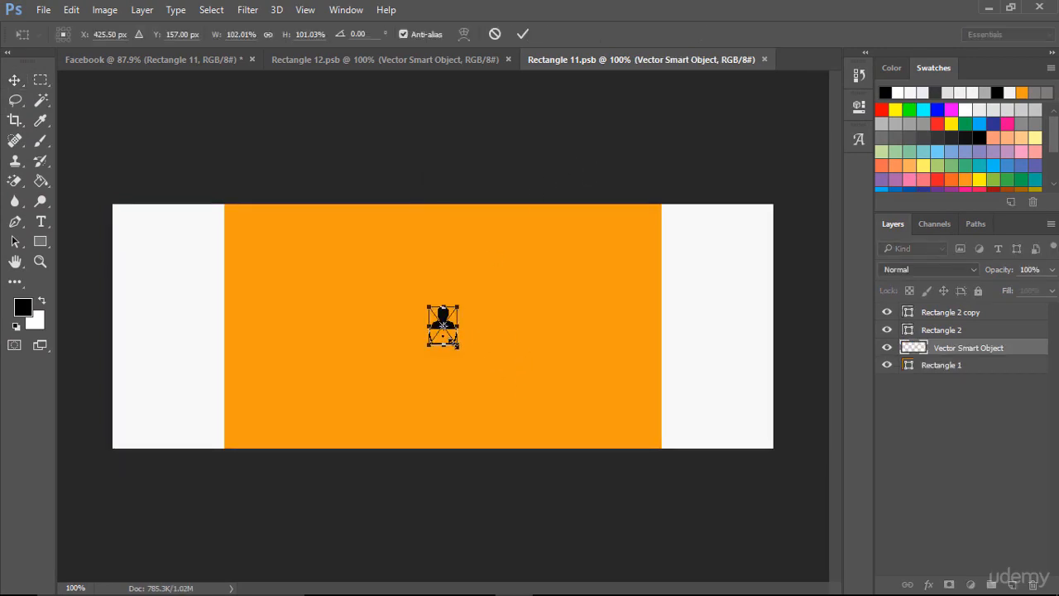
left_click_drag(458, 345, 485, 381)
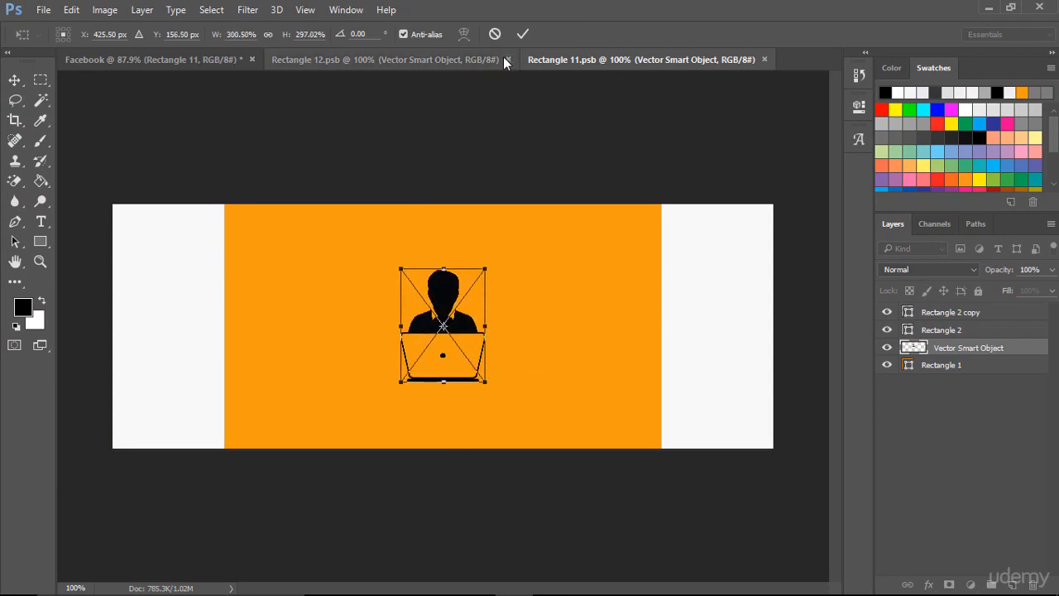
left_click(523, 34)
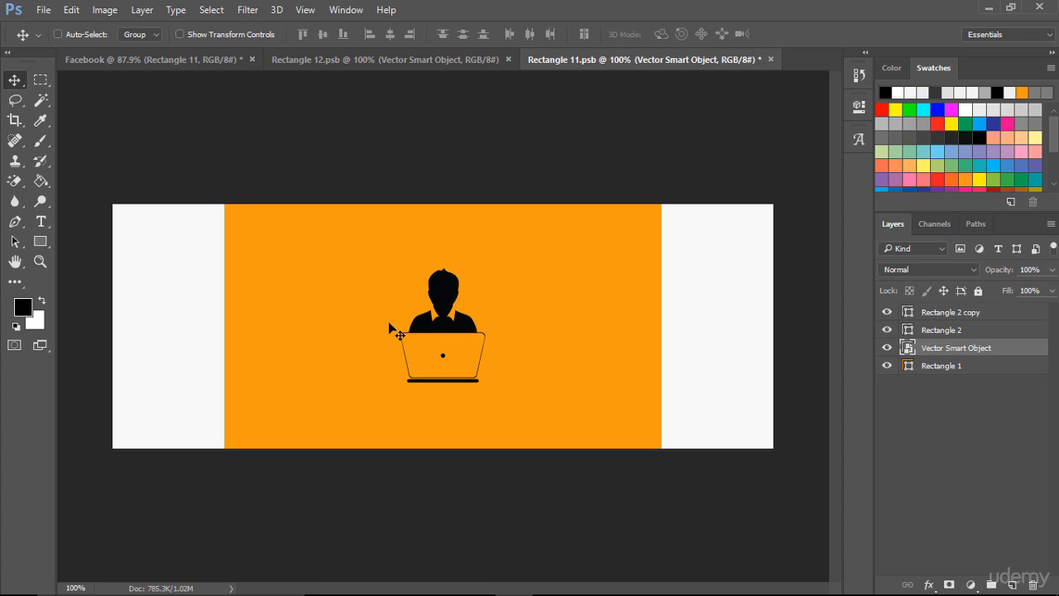
- Rename the Vector Smart Object layer of the laptop person as "User icon"
double_click(951, 348)
type("User icon")
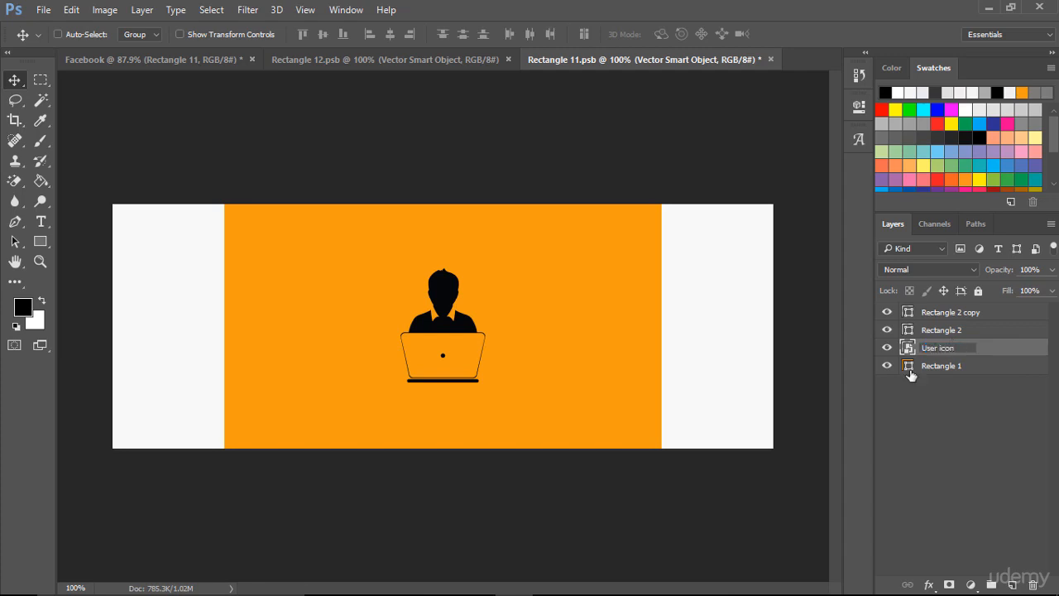
left_click(947, 414)
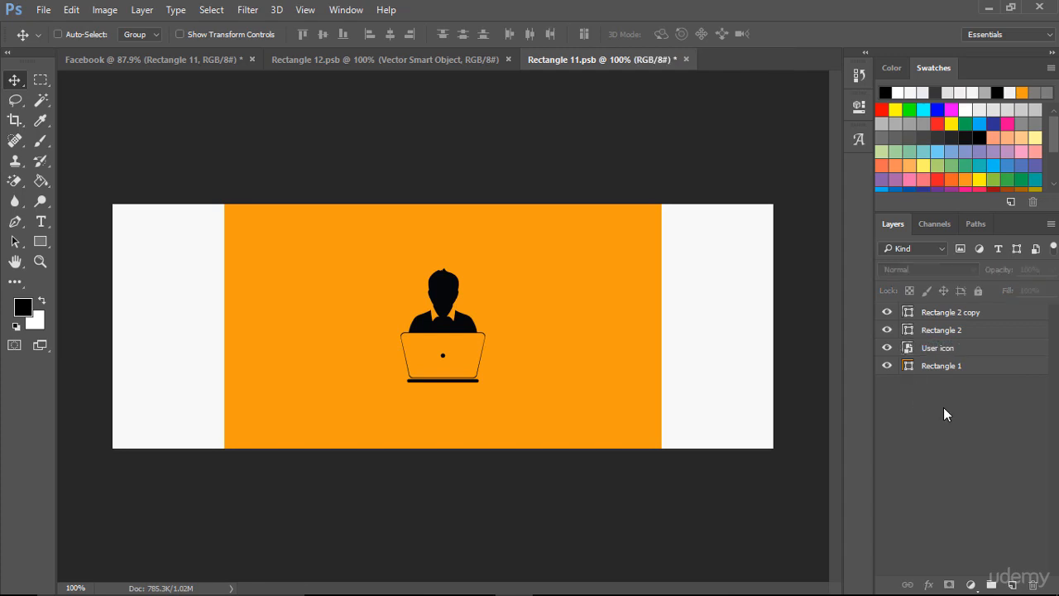
- Identify which strip Rectangle 2 is by toggling its visibility, and rename that layer "safe side left"
left_click(887, 329)
left_click(887, 329)
double_click(941, 330)
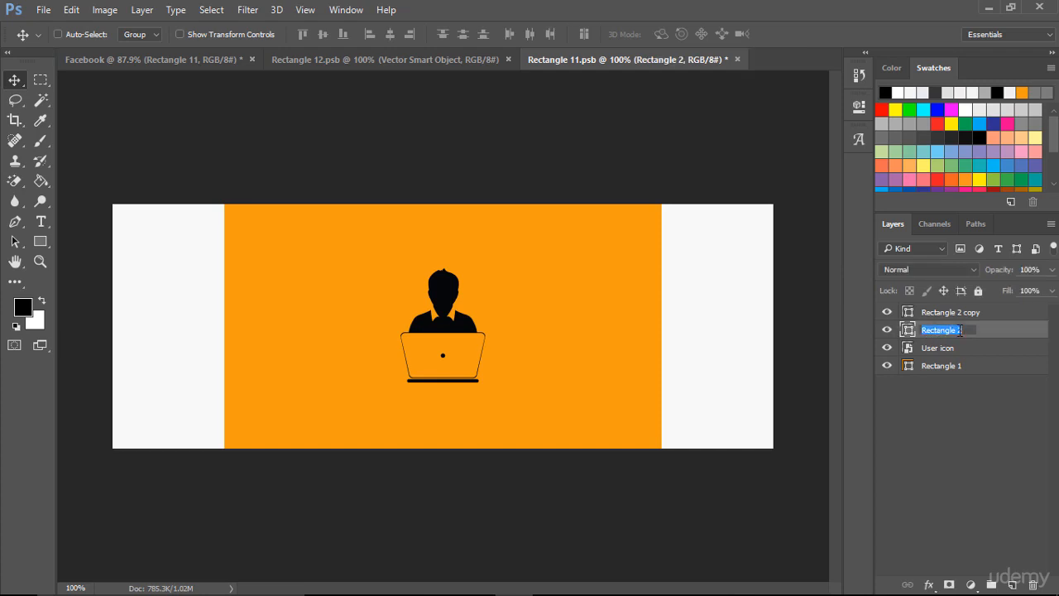
type("safe side left")
- Rename the Rectangle 2 copy layer as "safe side right" and the Rectangle 1 layer as "FB cover"
double_click(955, 311)
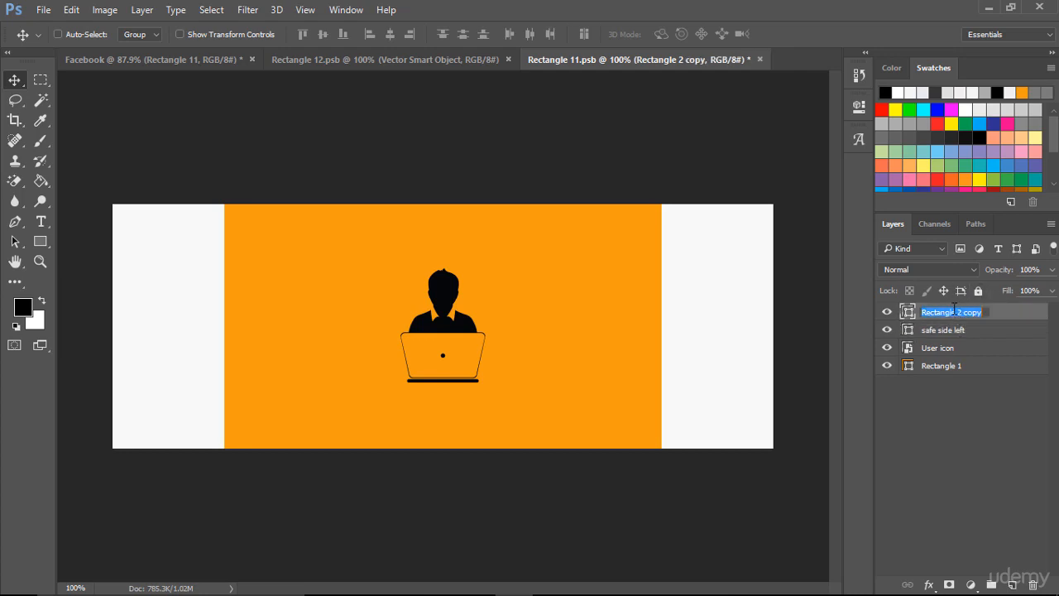
type("safe side")
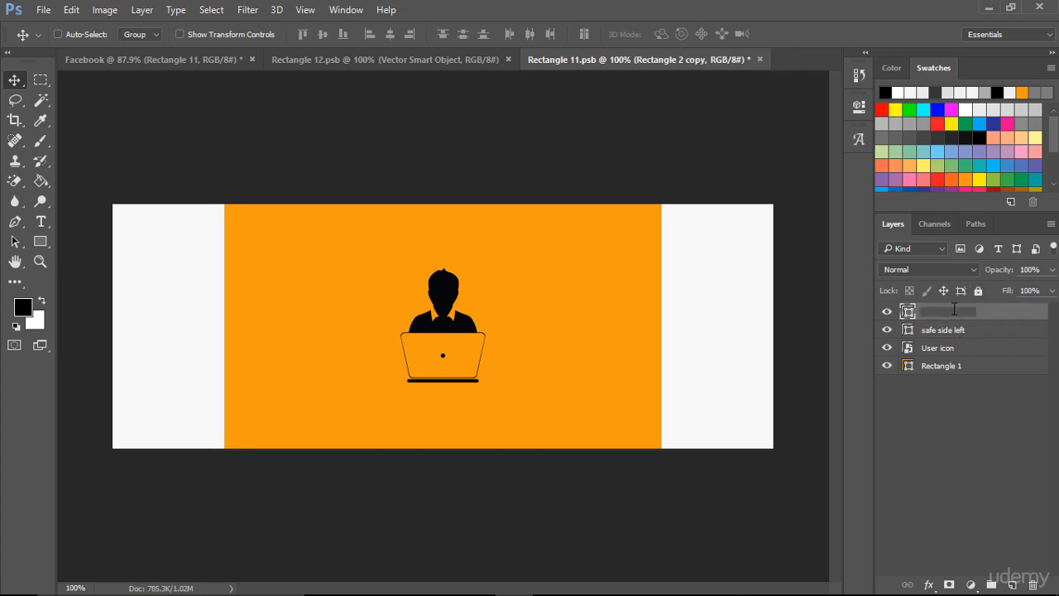
type(" right")
left_click(949, 399)
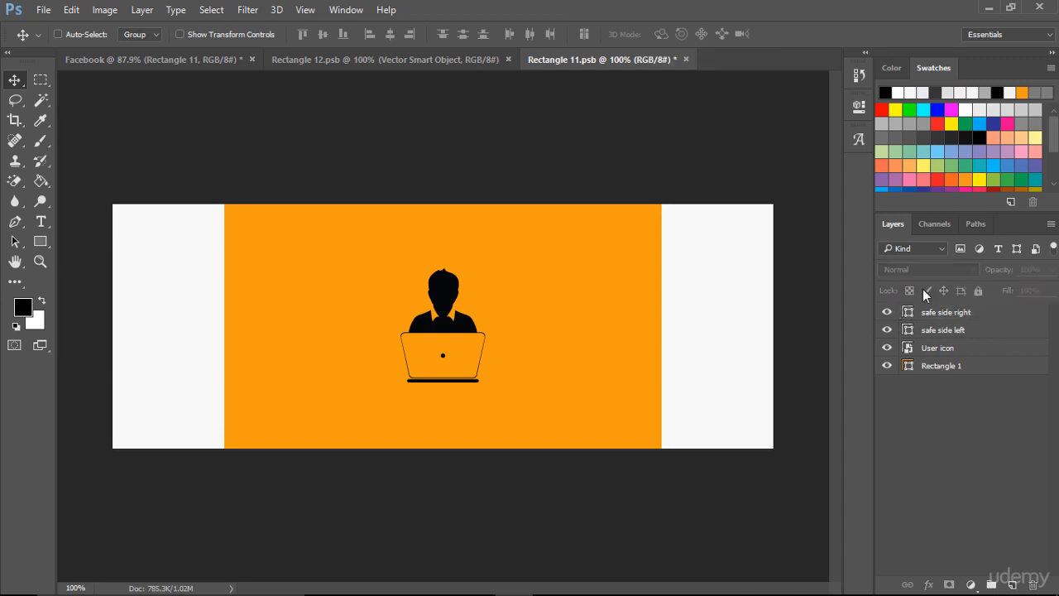
left_click(939, 373)
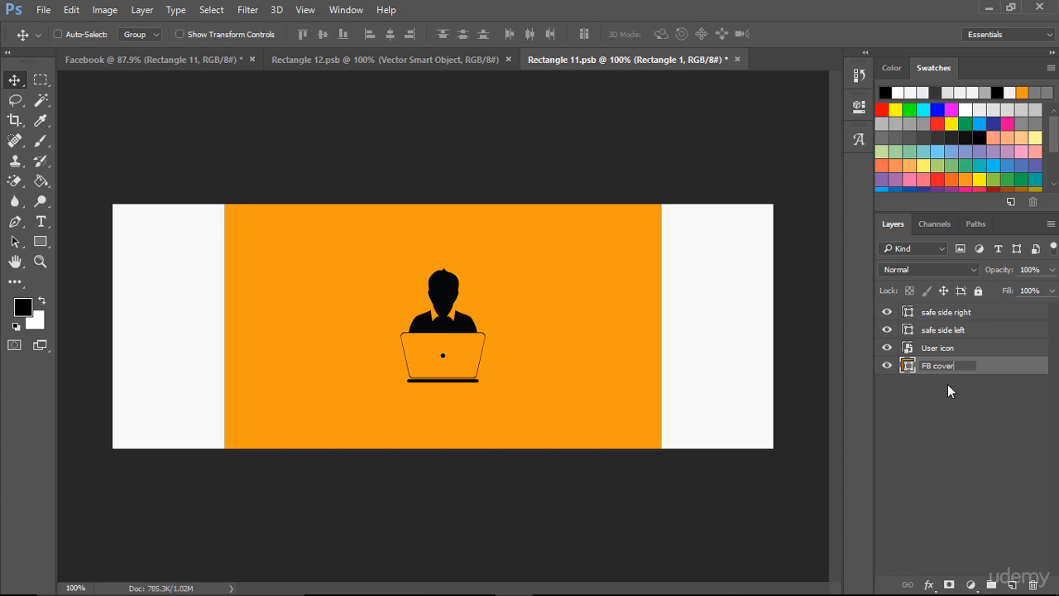
left_click(948, 384)
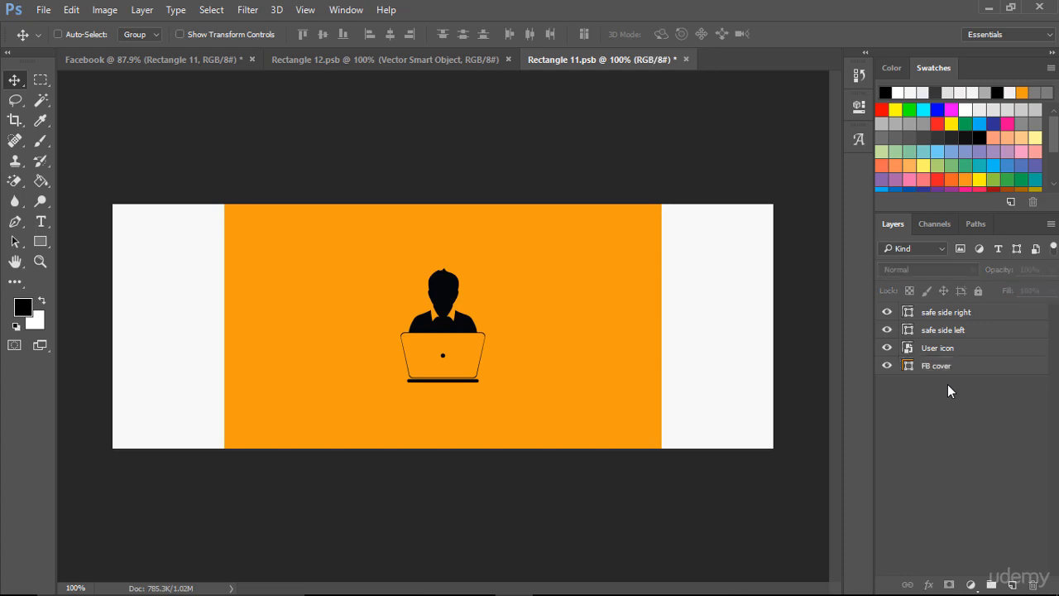
- Open the User icon smart object in Illustrator, enlarge the laptop person about its centre, save, and return to Photoshop
left_click(920, 348)
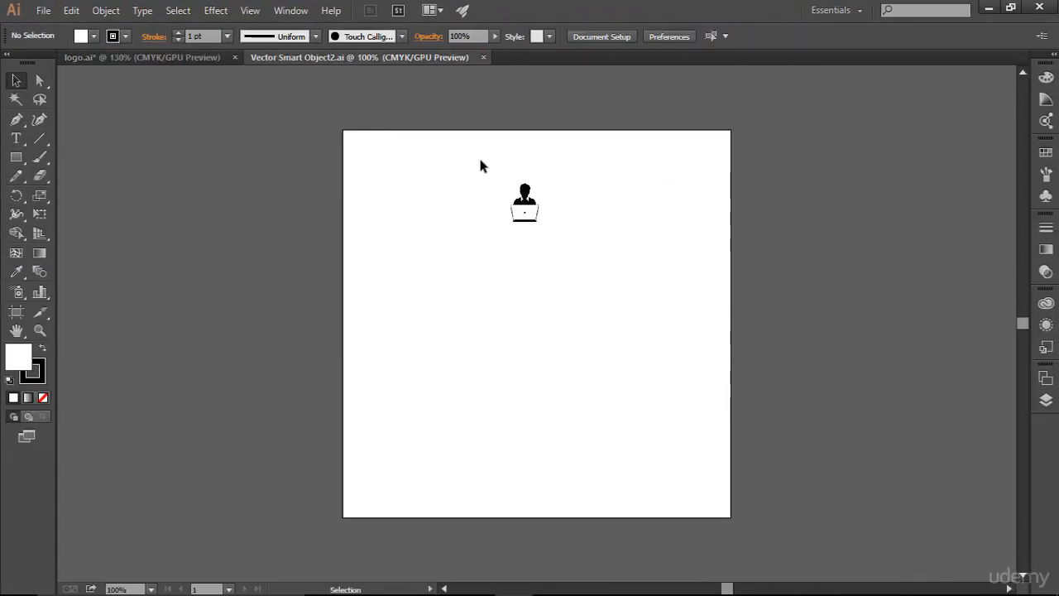
left_click_drag(468, 149, 568, 268)
left_click_drag(538, 219, 582, 267)
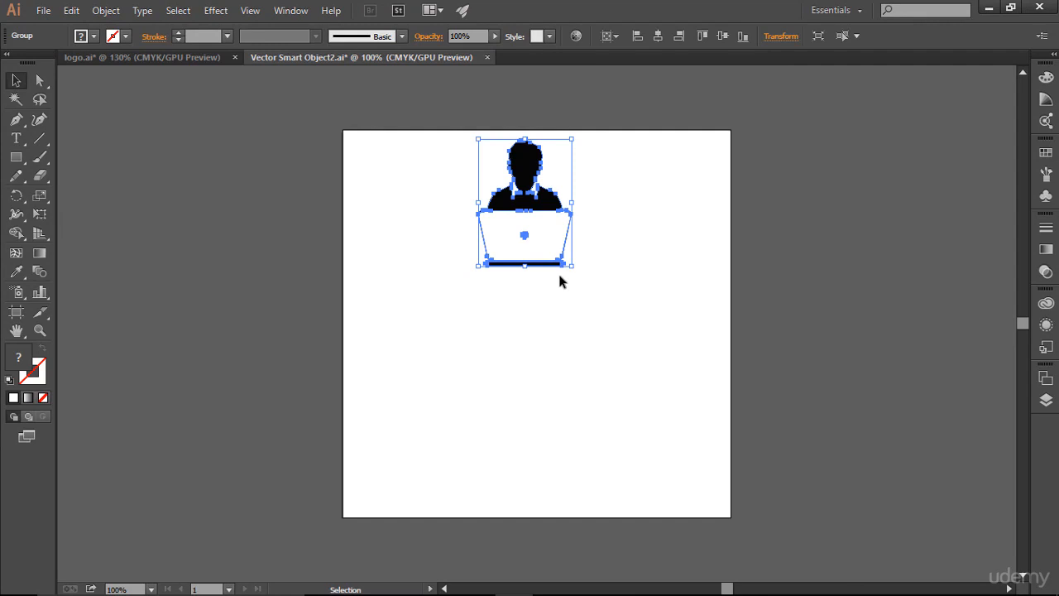
key("ctrl+s")
key("alt+Tab")
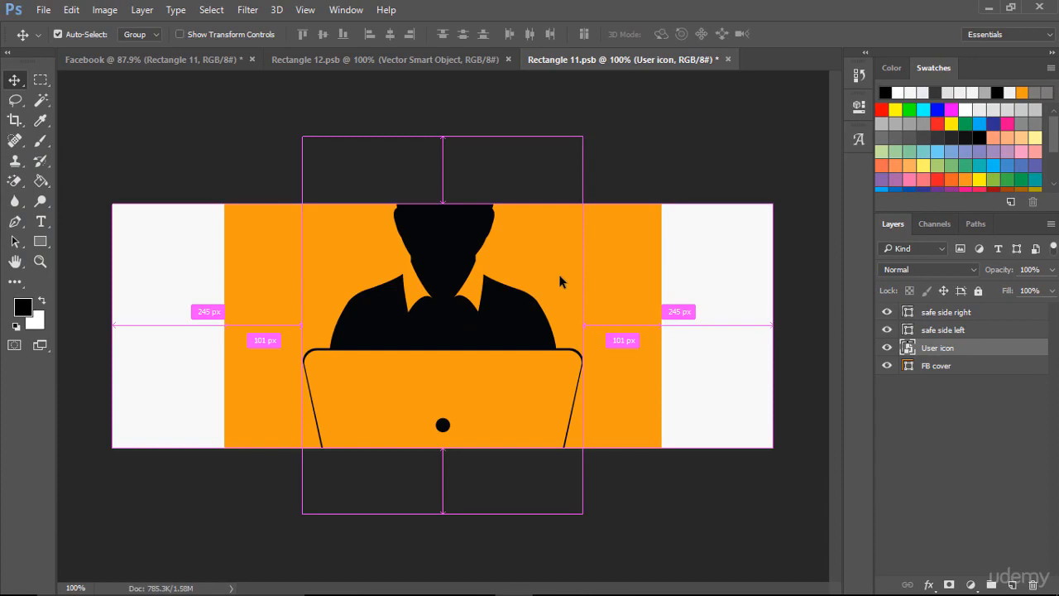
- Switch back to Illustrator and move the laptop person icon down, away from the artboard's upper edge
key("alt+Tab")
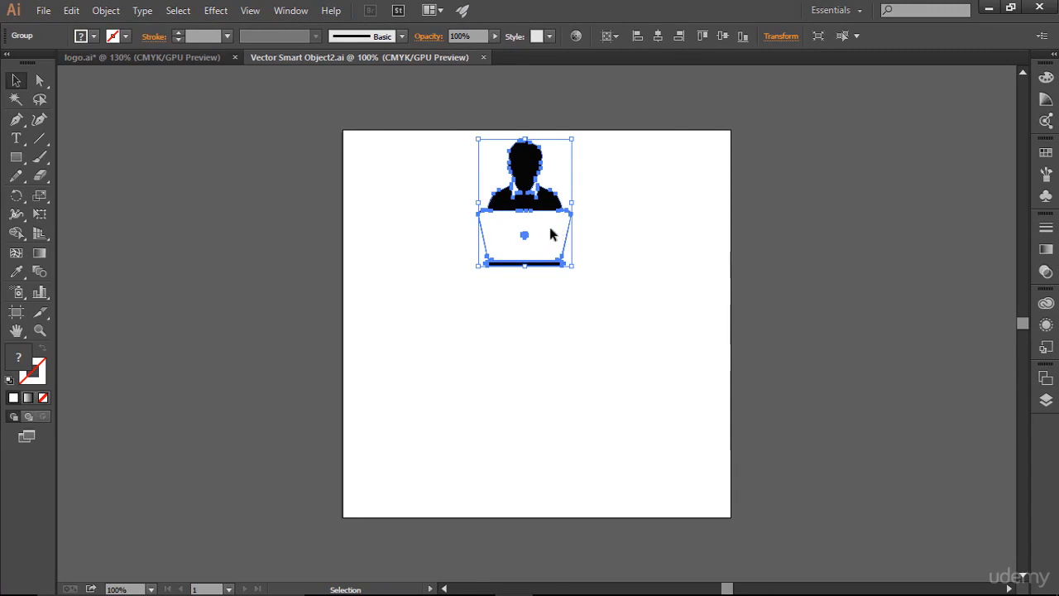
left_click_drag(551, 229, 560, 289)
left_click_drag(529, 193, 528, 250)
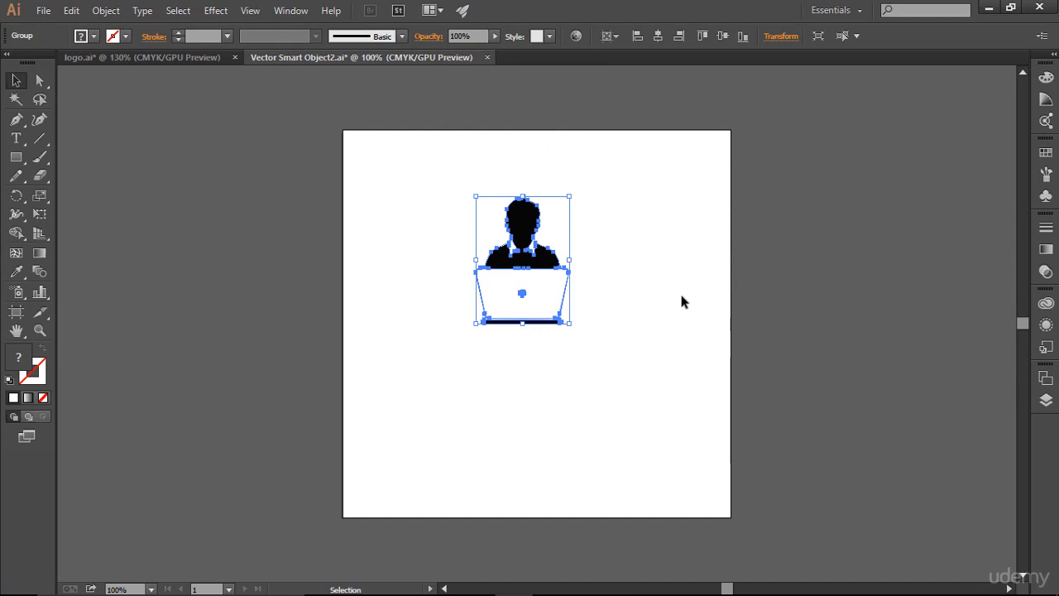
- Fill the laptop person icon with light grey #eaeaea
left_click(1044, 101)
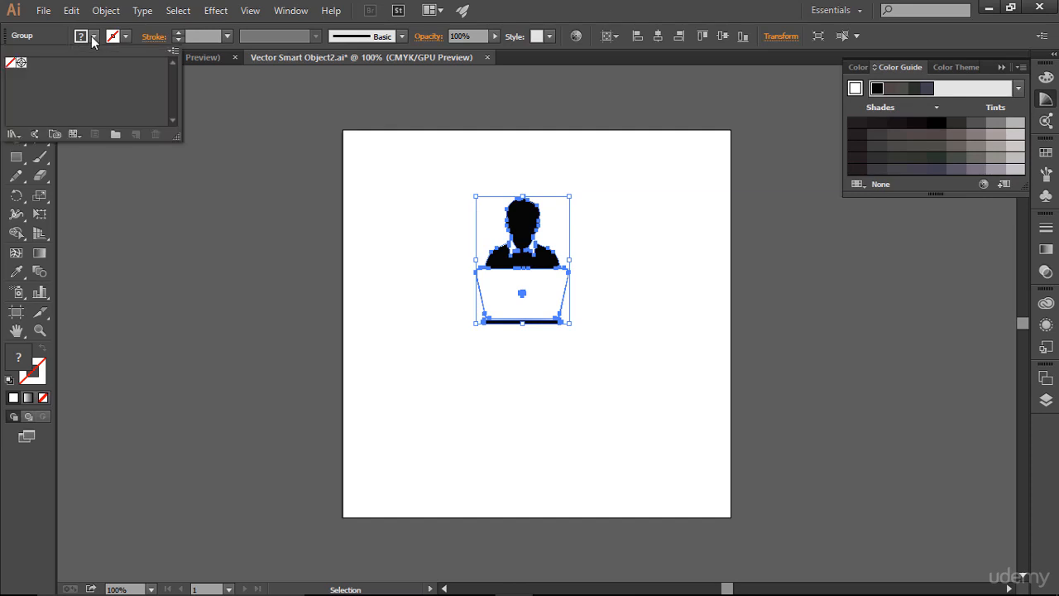
double_click(11, 360)
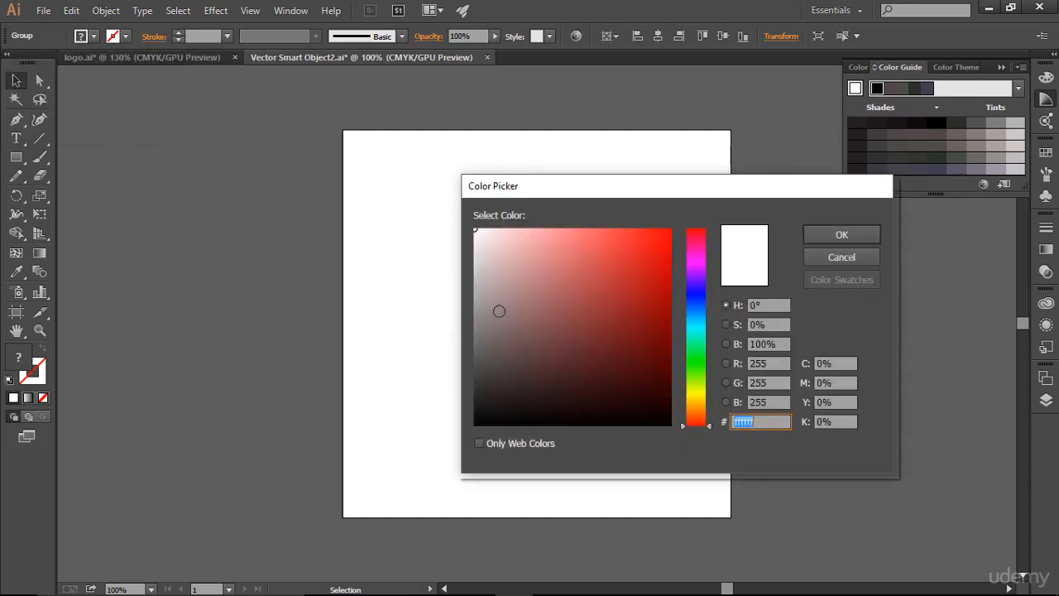
left_click(475, 243)
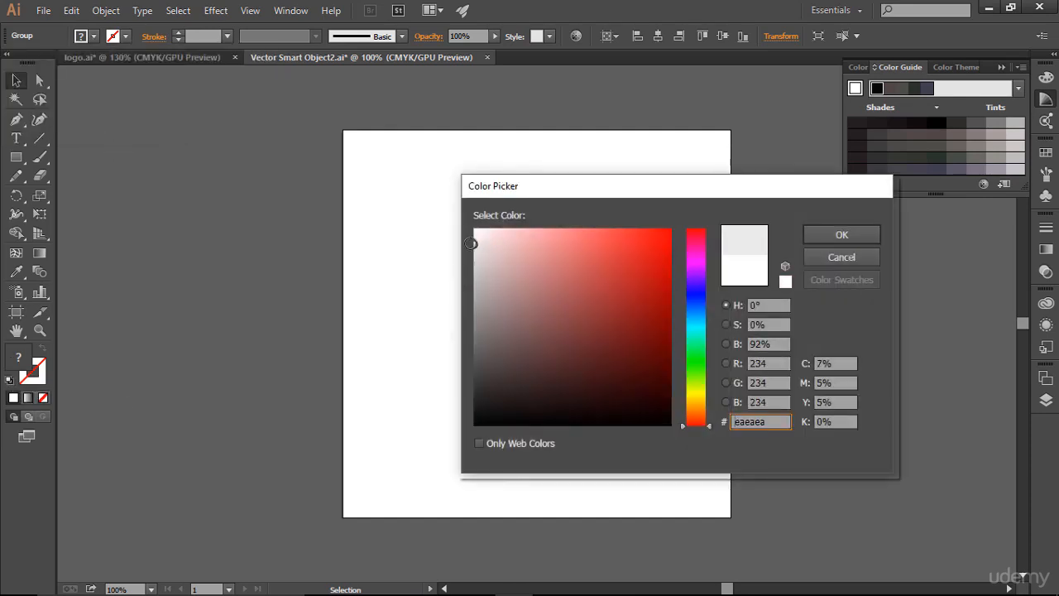
left_click(850, 232)
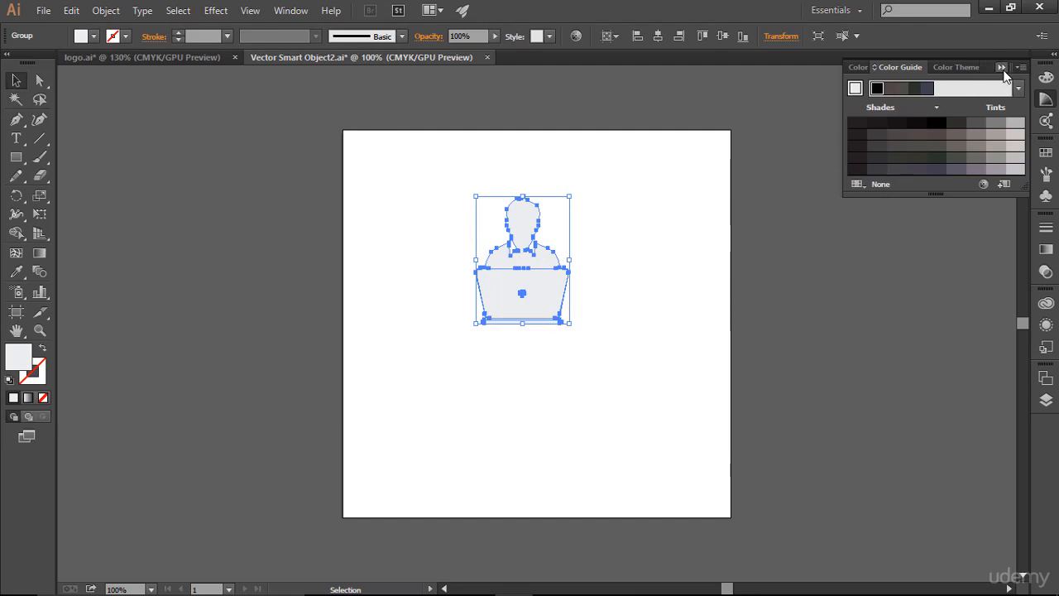
left_click(1004, 66)
left_click(732, 374)
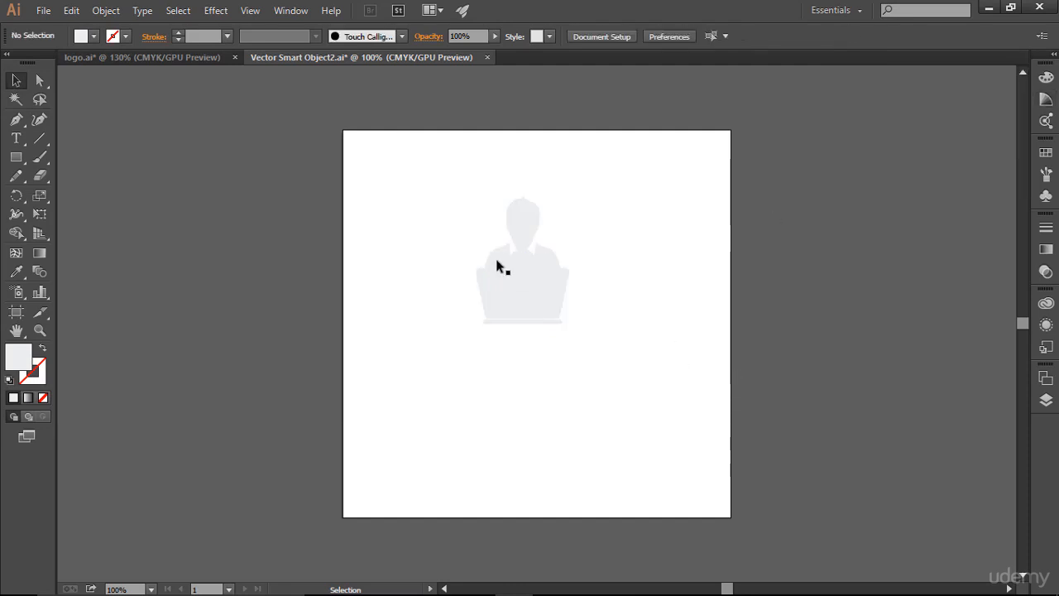
- Apply a Multiply drop shadow to the laptop person icon with 75% opacity, 0.1 in X and Y offsets and 0.07 in blur
left_click_drag(455, 193, 615, 367)
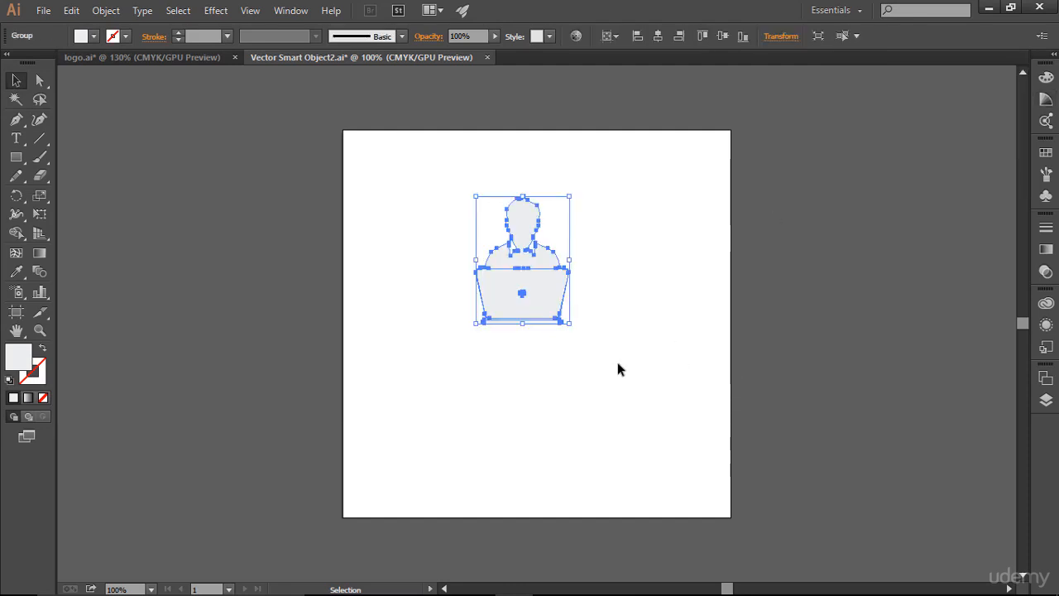
left_click(216, 10)
mouse_move(257, 186)
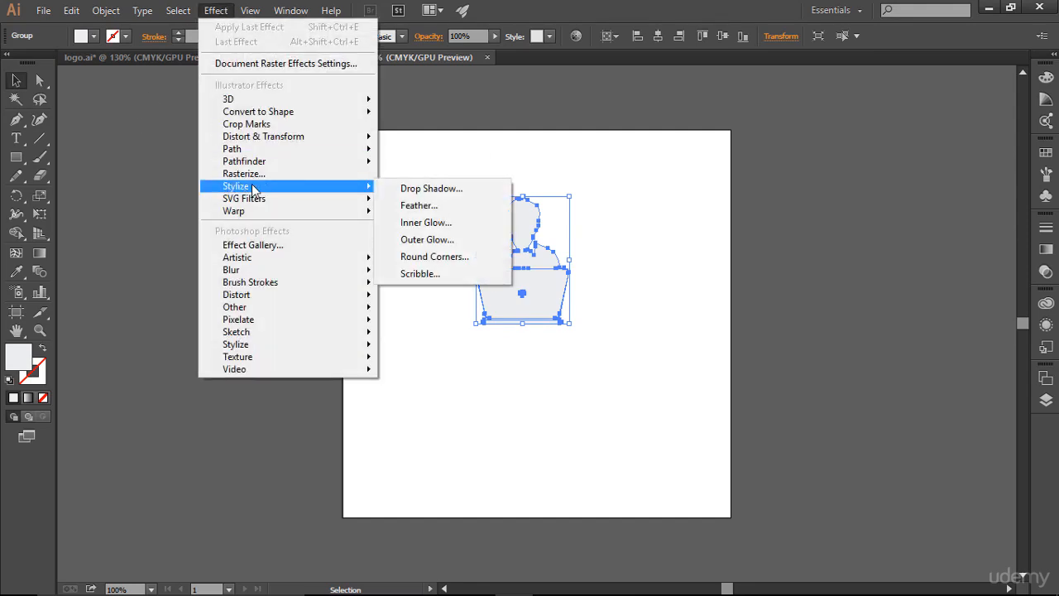
left_click(426, 188)
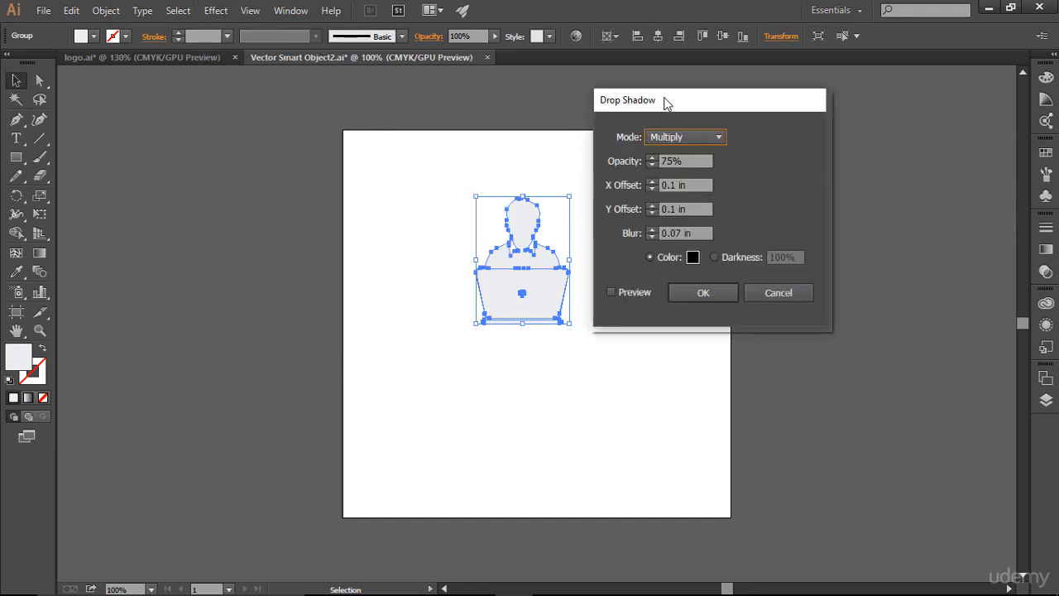
left_click_drag(664, 98, 712, 103)
left_click(682, 298)
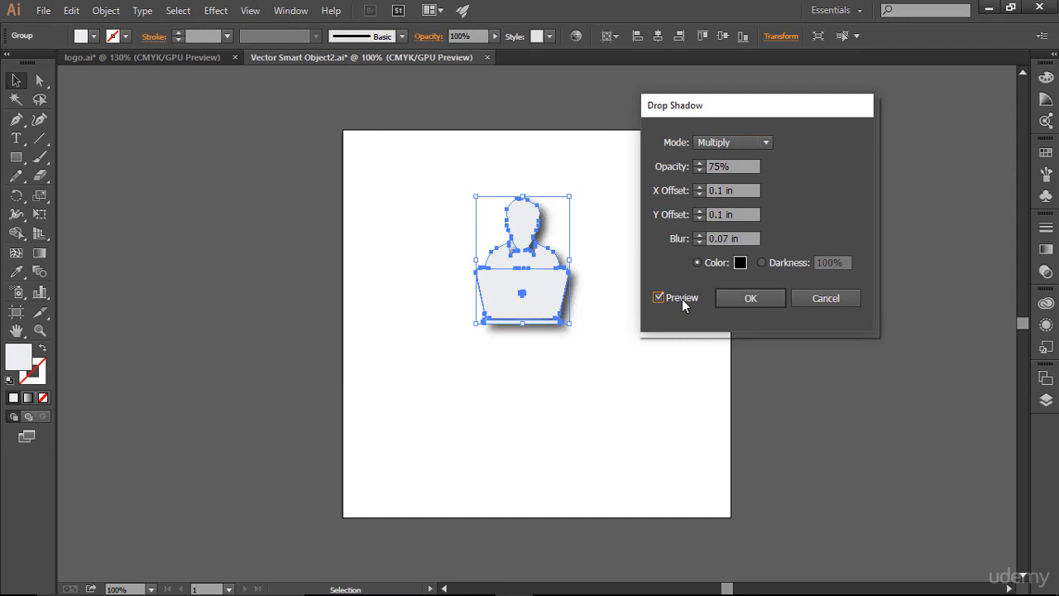
left_click(748, 300)
left_click(796, 388)
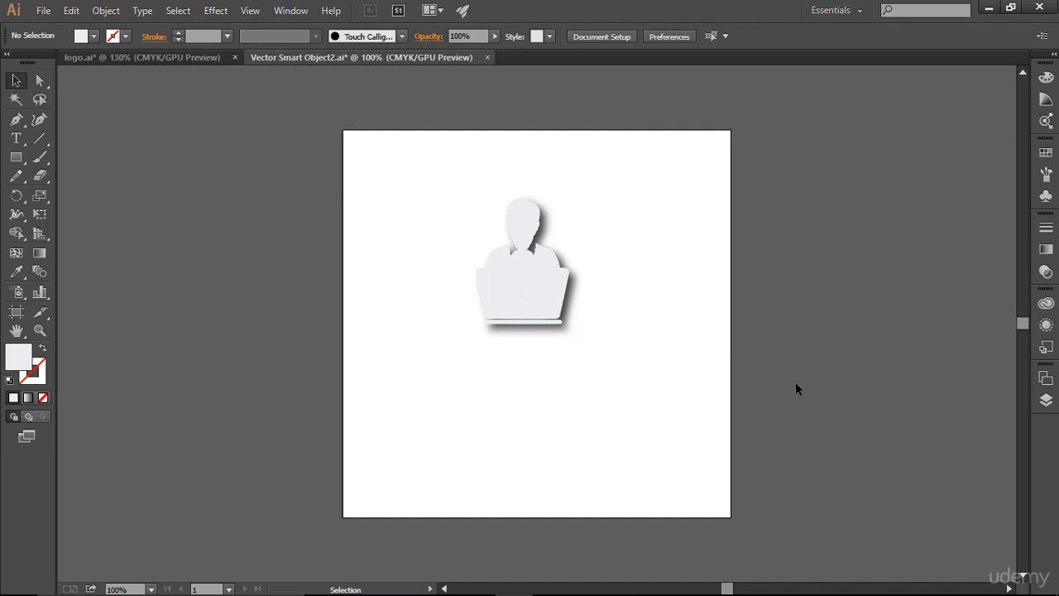
- Save the edited smart object artwork and switch to the cover document in Photoshop
key("a")
key("ctrl+s")
key("alt+Tab")
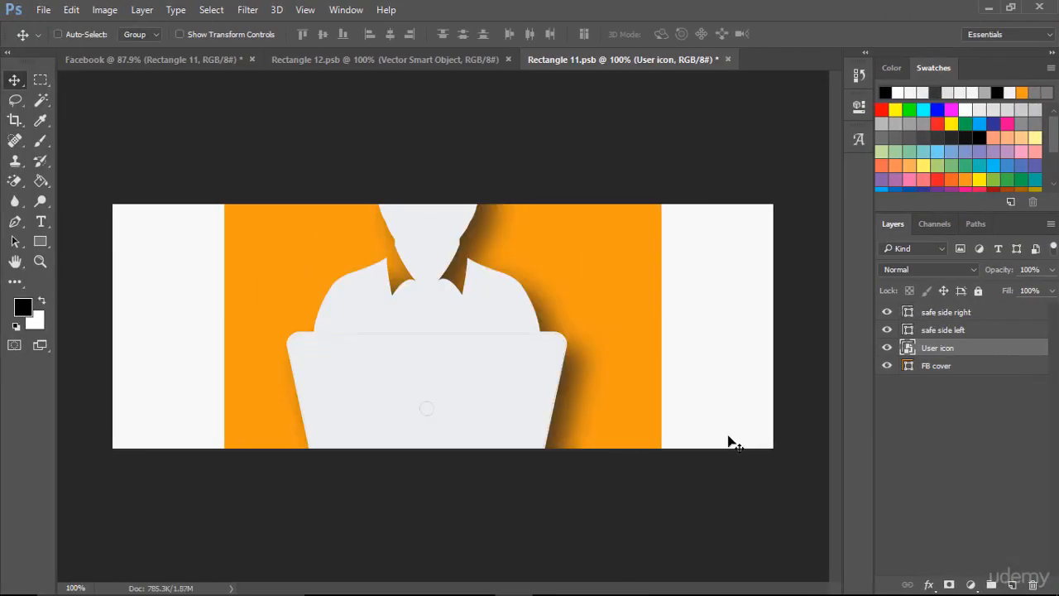
- Scale the User icon to about 50% and place it in the upper left part of the orange area
key("ctrl+t")
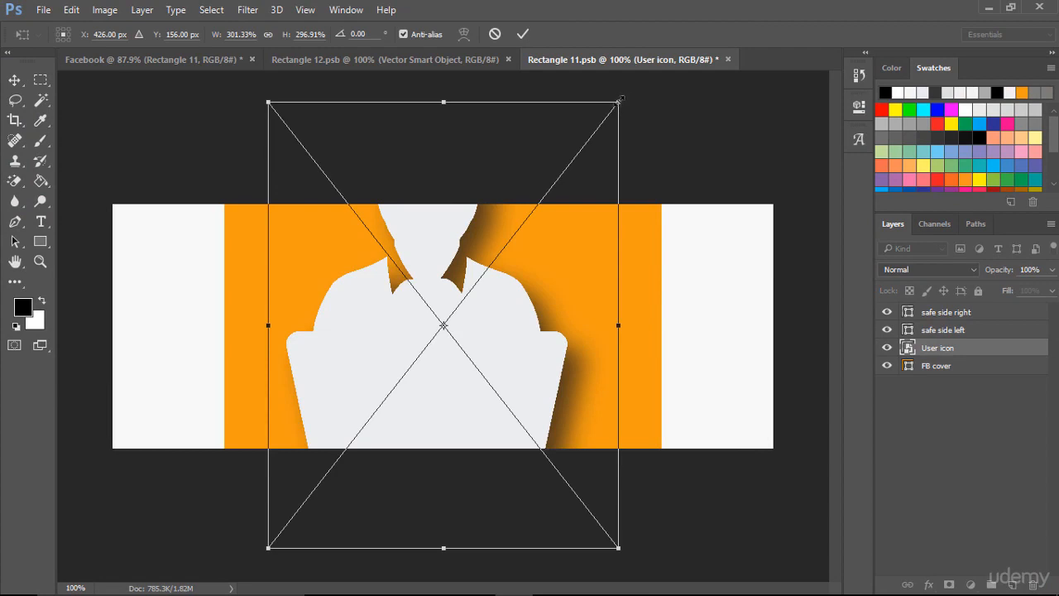
left_click_drag(619, 102, 473, 288)
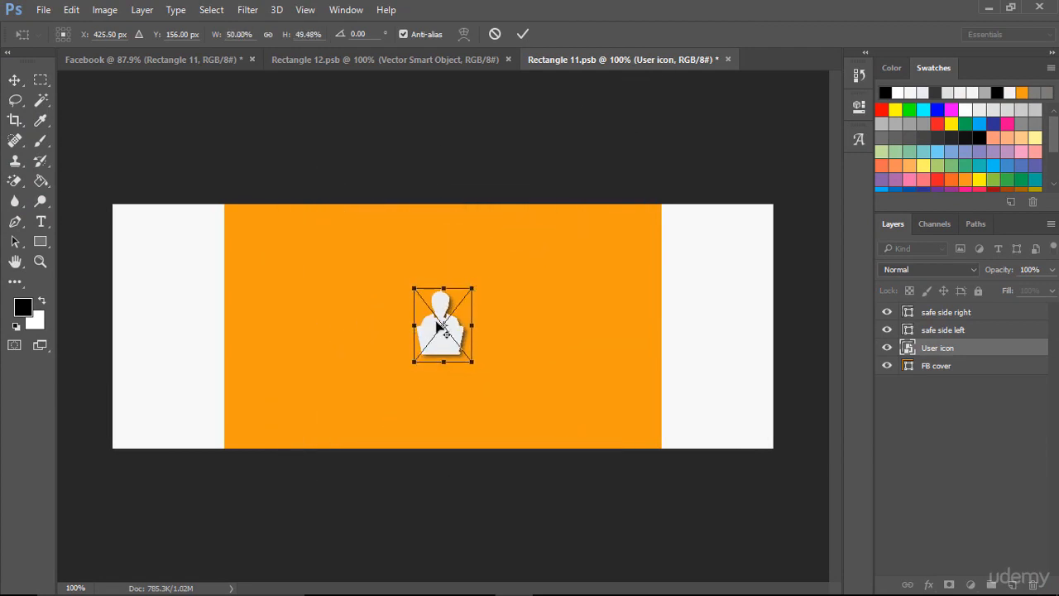
left_click_drag(445, 331, 278, 278)
left_click(522, 34)
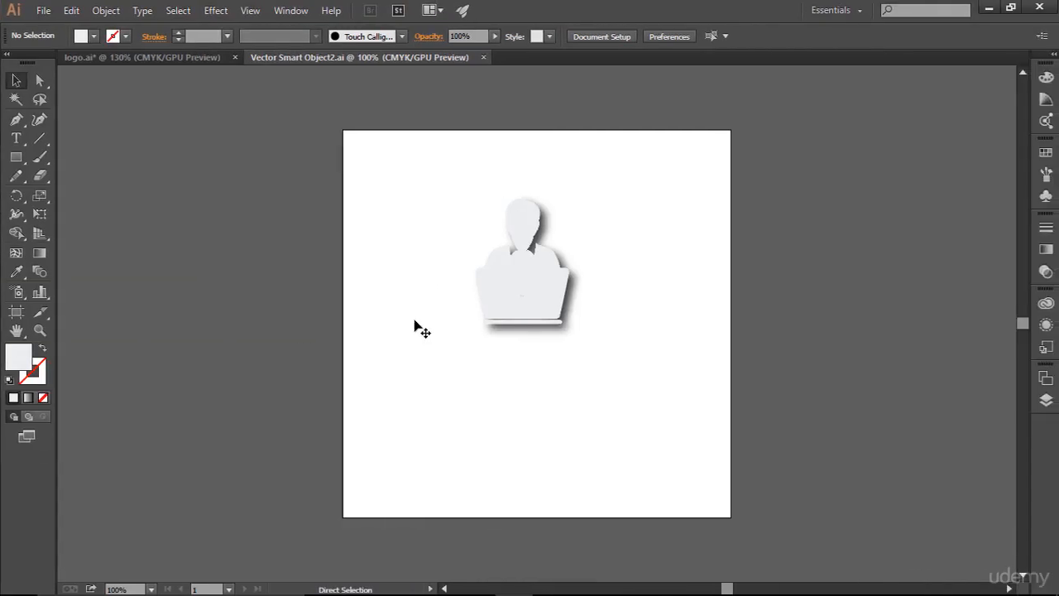
- Switch to Illustrator, close Vector Smart Object2.ai, and copy the suit jacket icon from logo.ai
left_click(484, 58)
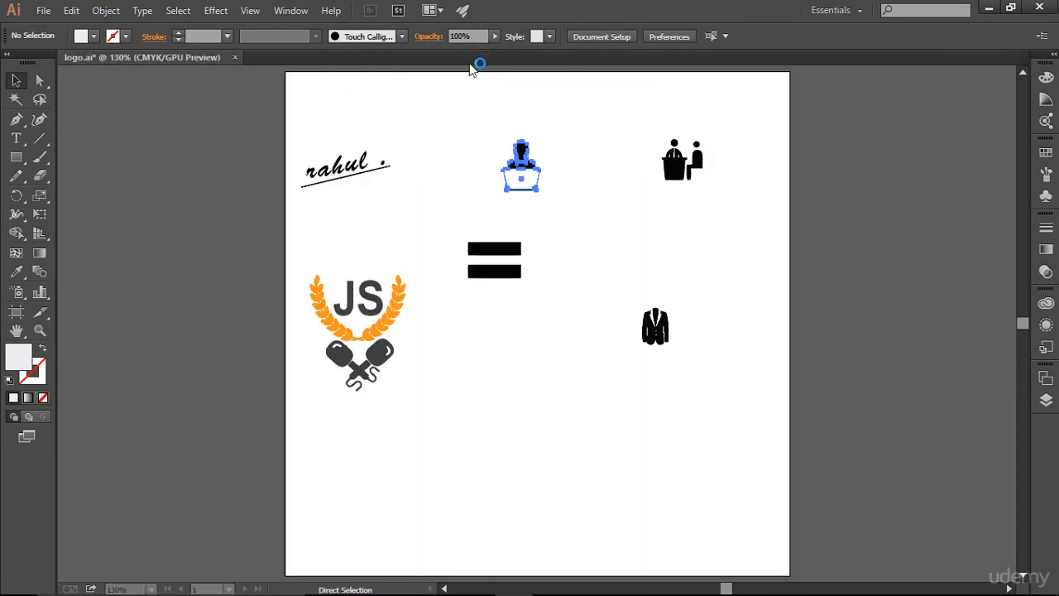
left_click(547, 235)
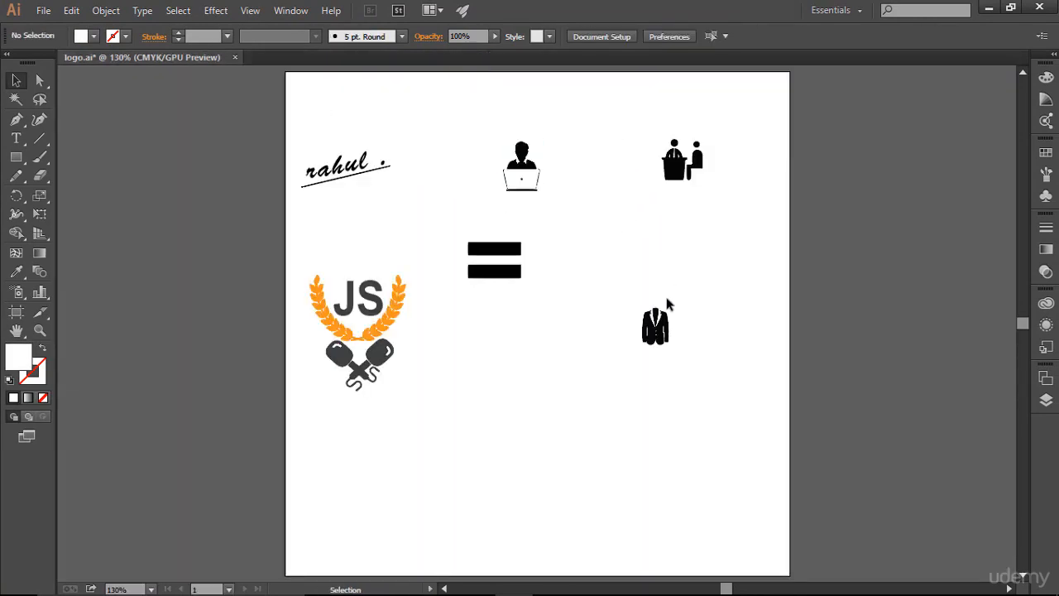
left_click_drag(629, 288, 705, 384)
key("a")
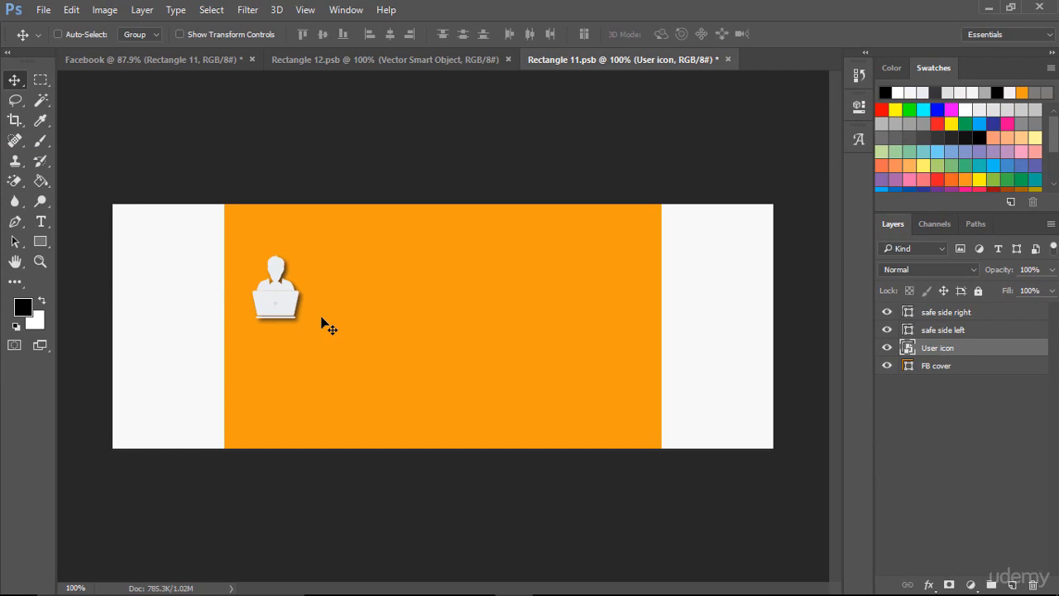
- Paste the suit jacket icon into the Photoshop cover as a Smart Object at its centre
key("ctrl")
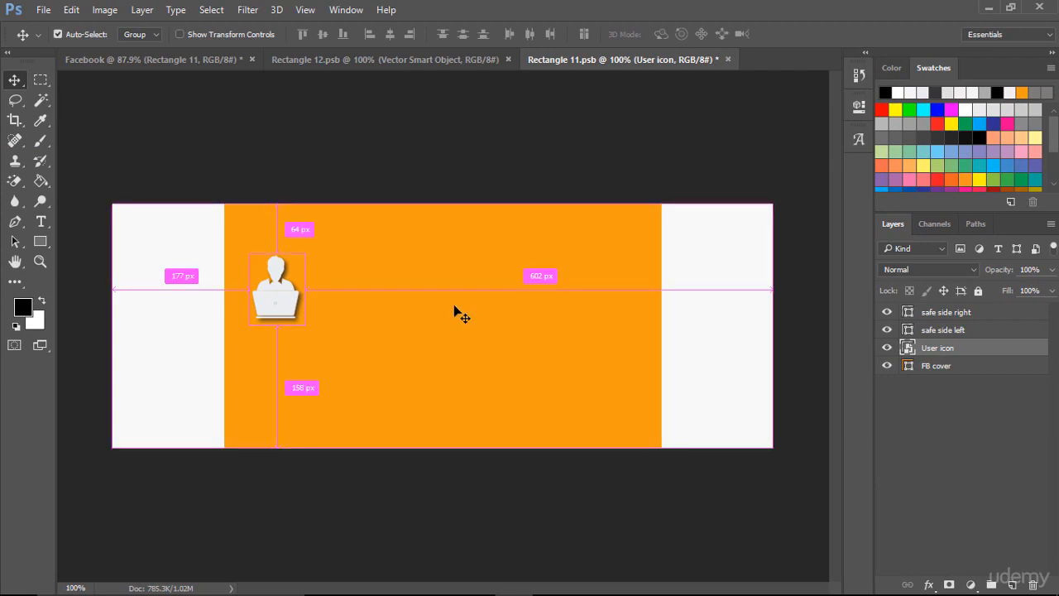
key("ctrl+v")
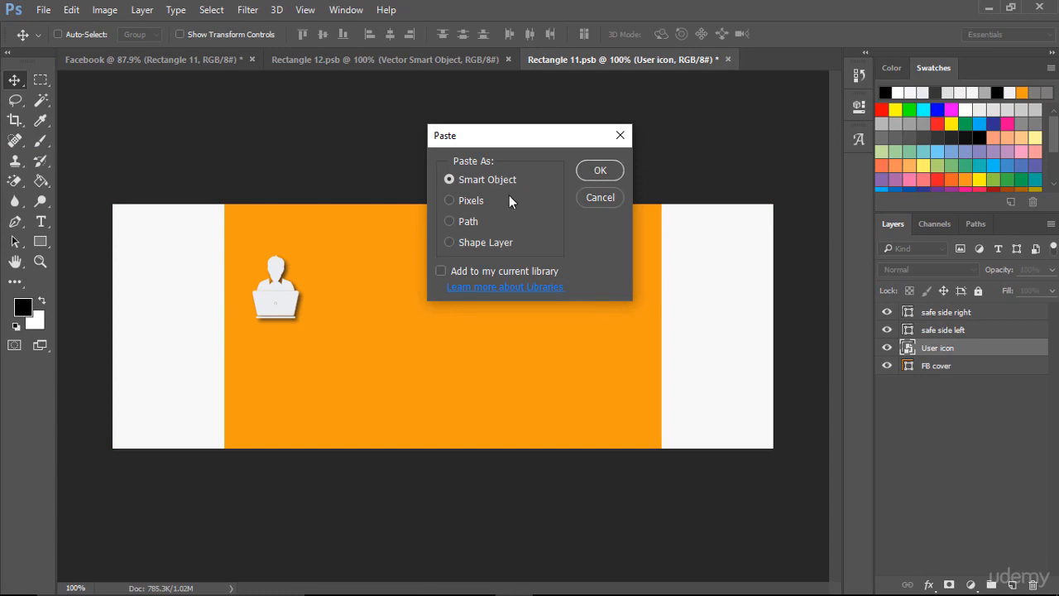
left_click(599, 171)
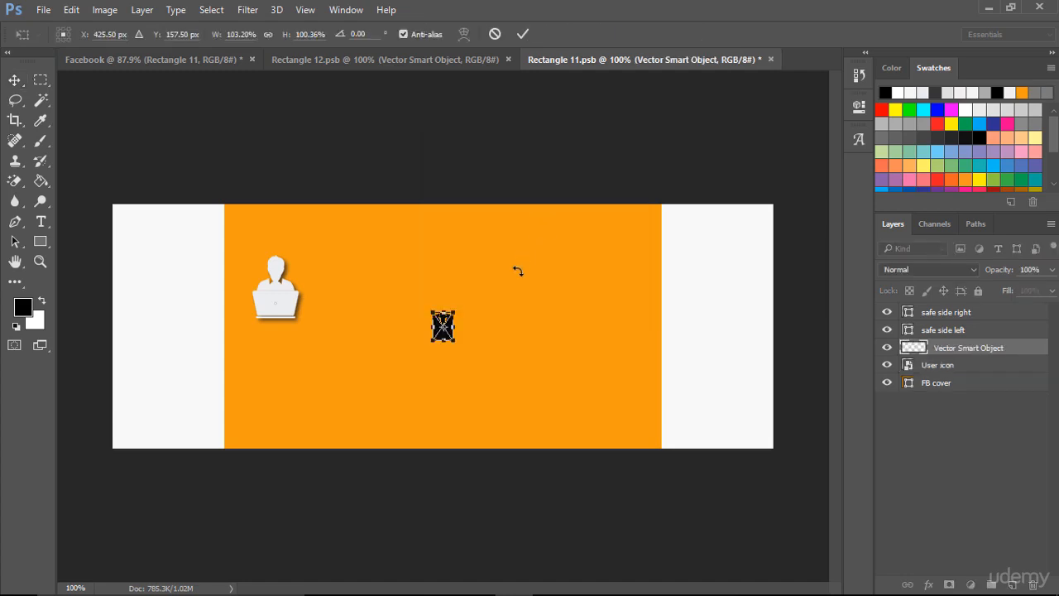
left_click(528, 33)
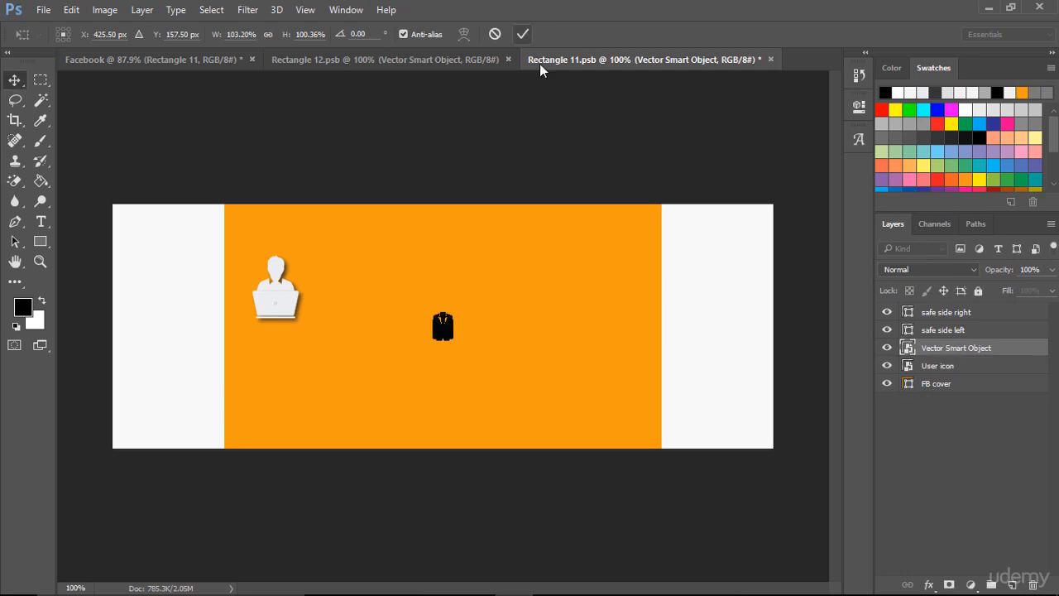
- Rename the pasted suit jacket layer as suite
double_click(935, 347)
type("s")
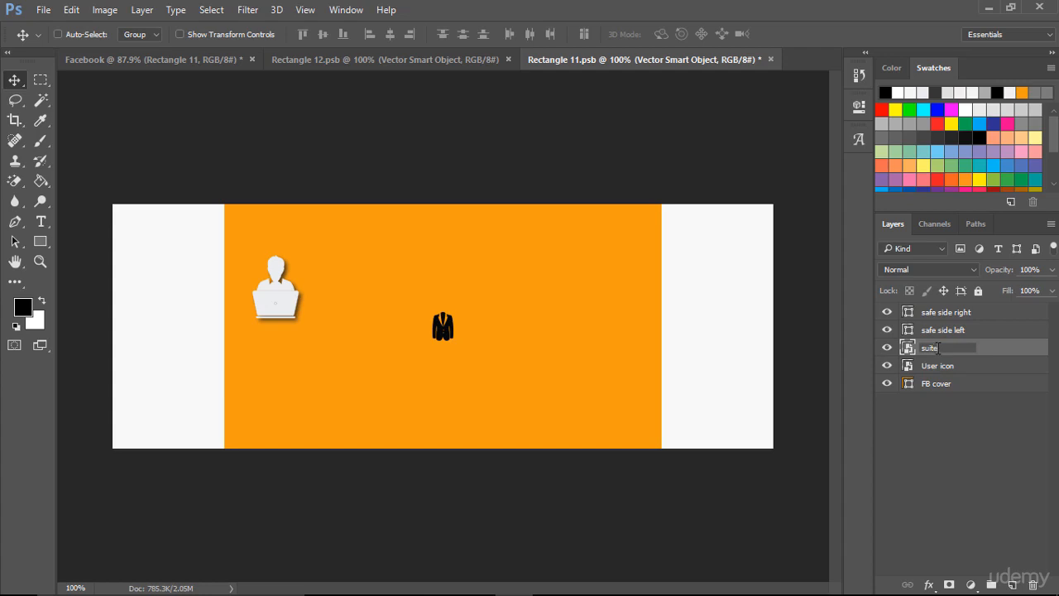
type("uite")
left_click(952, 456)
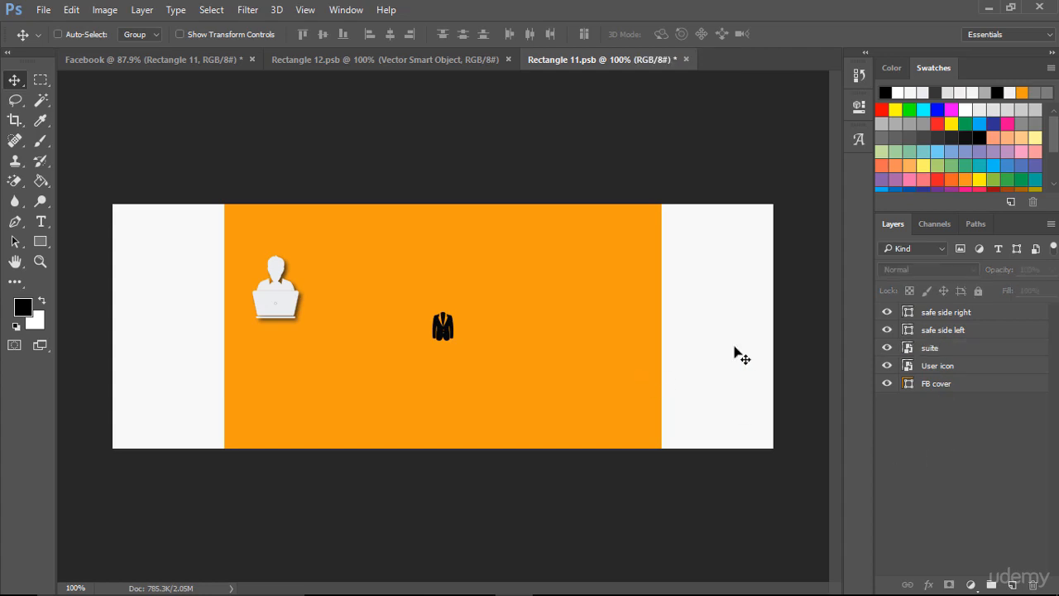
- Open the suite smart object in Illustrator, move the jacket near the artboard's centre, enlarge it to nearly three times its size, and save
double_click(908, 354)
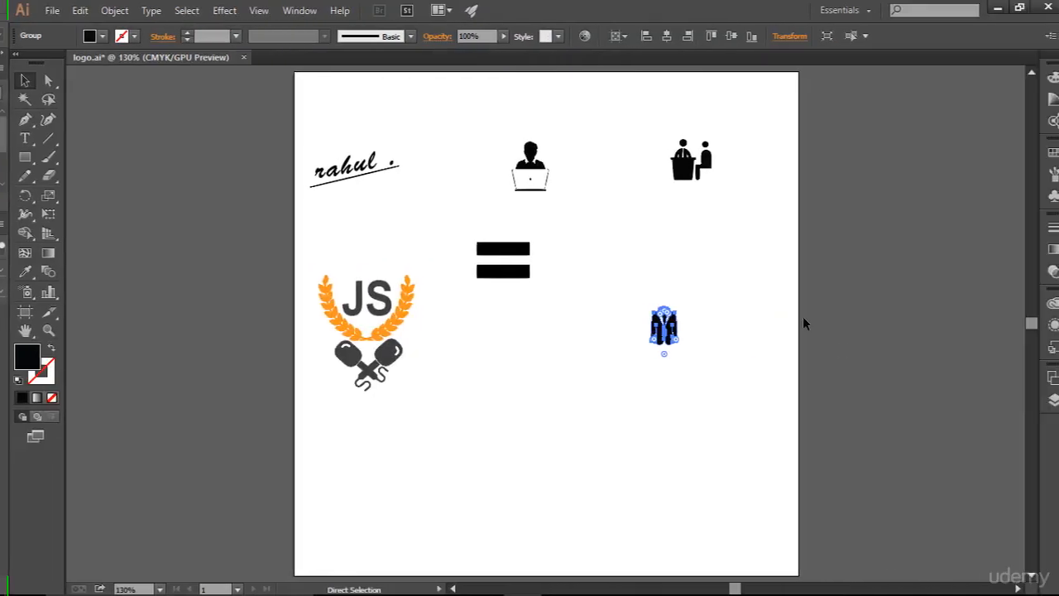
left_click_drag(599, 293, 671, 362)
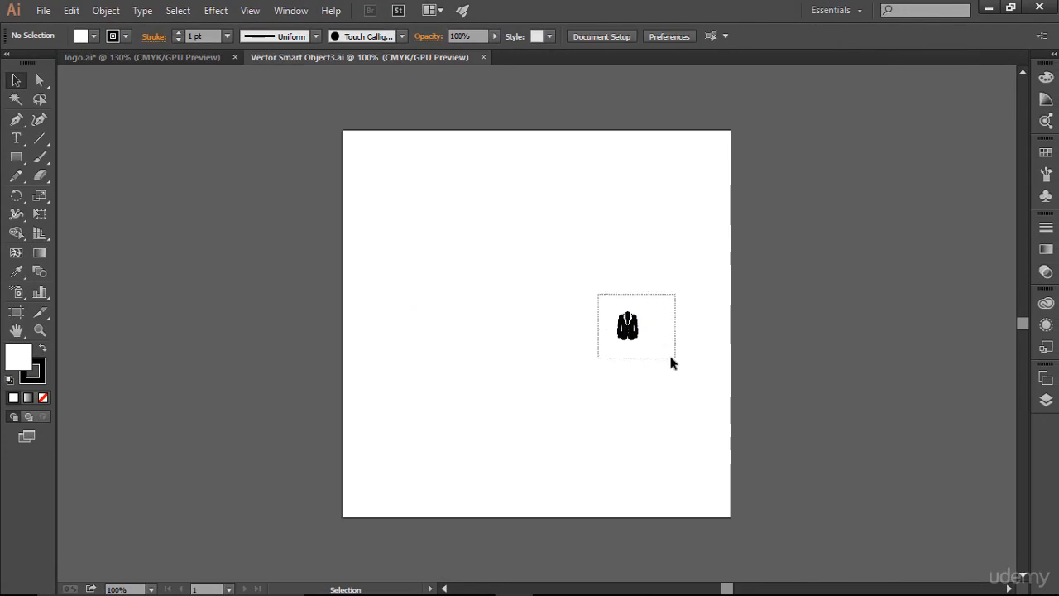
left_click_drag(629, 326, 555, 339)
key("a")
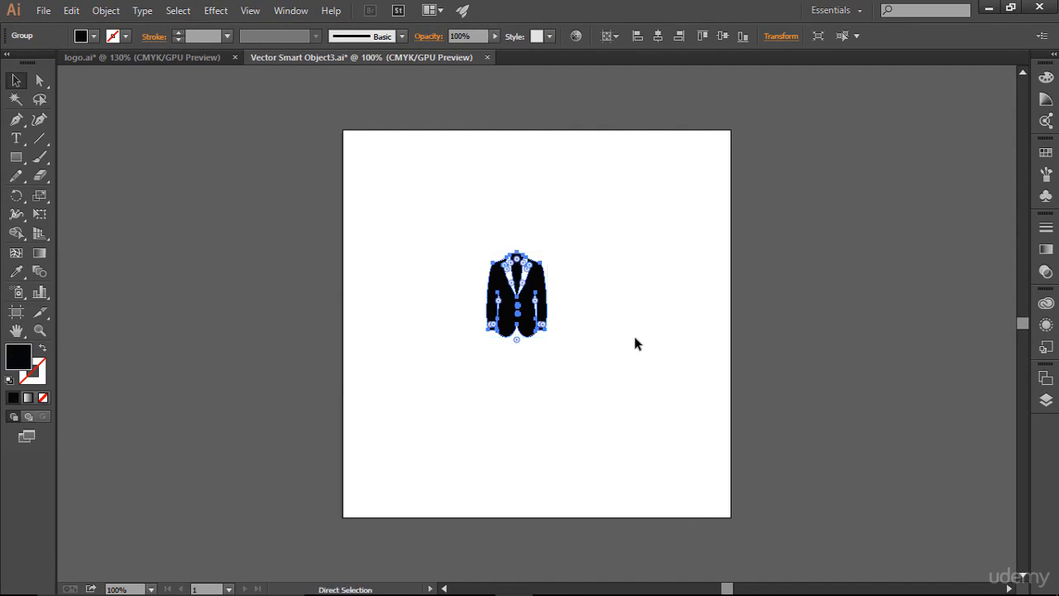
key("ctrl+s")
key("v")
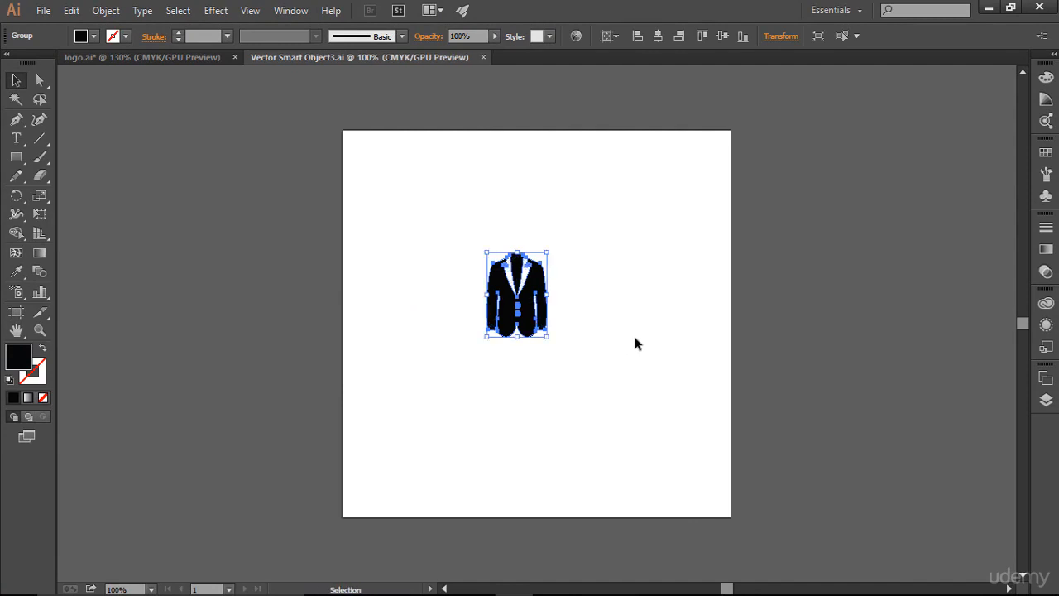
- Change the jacket's fill colour to light grey f2f2f2
left_click(1047, 157)
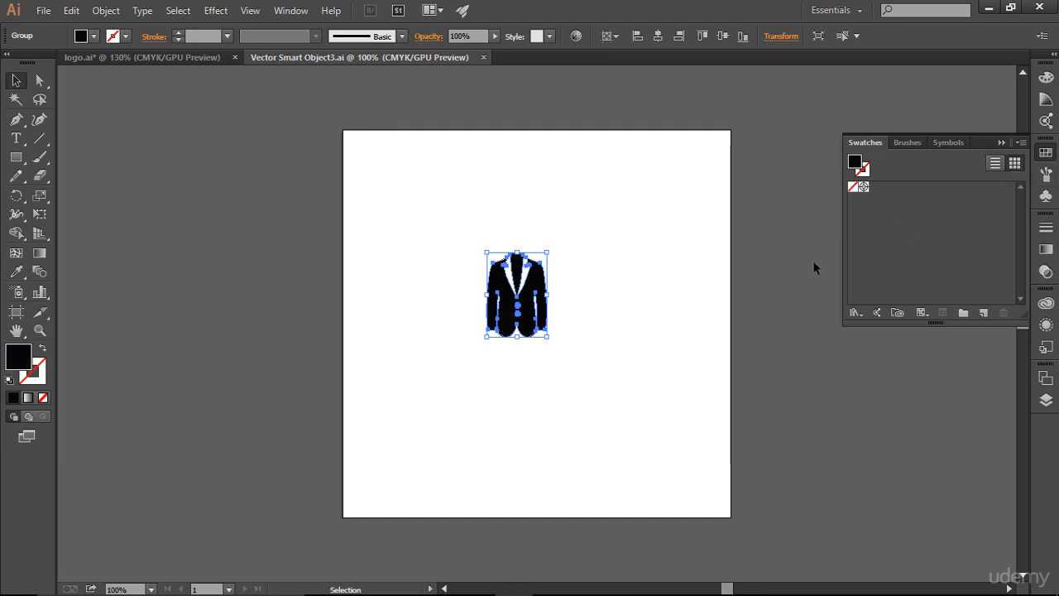
double_click(19, 364)
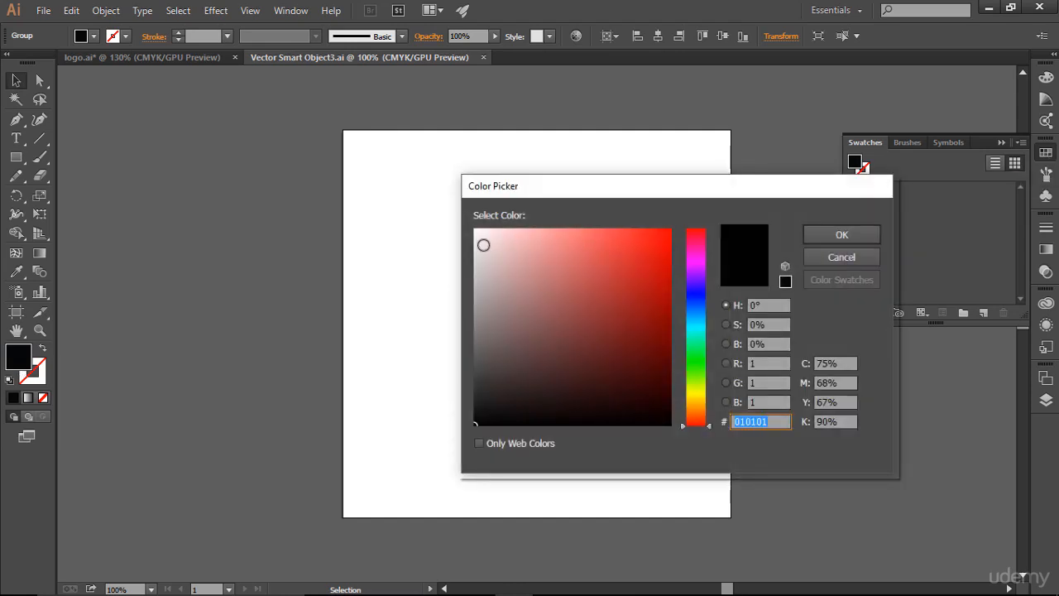
left_click(470, 242)
left_click_drag(468, 241, 469, 237)
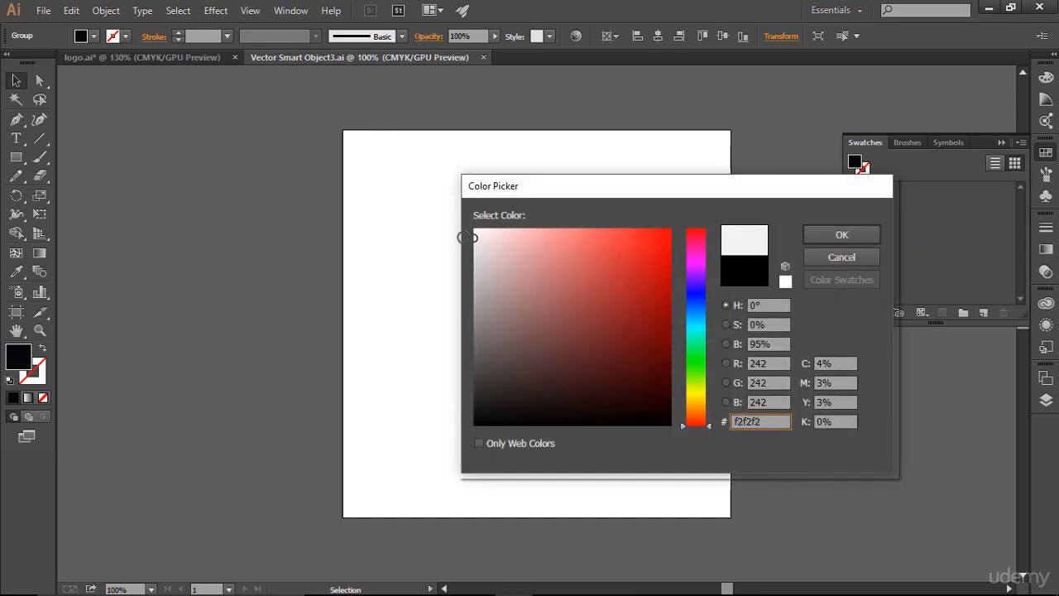
left_click(850, 238)
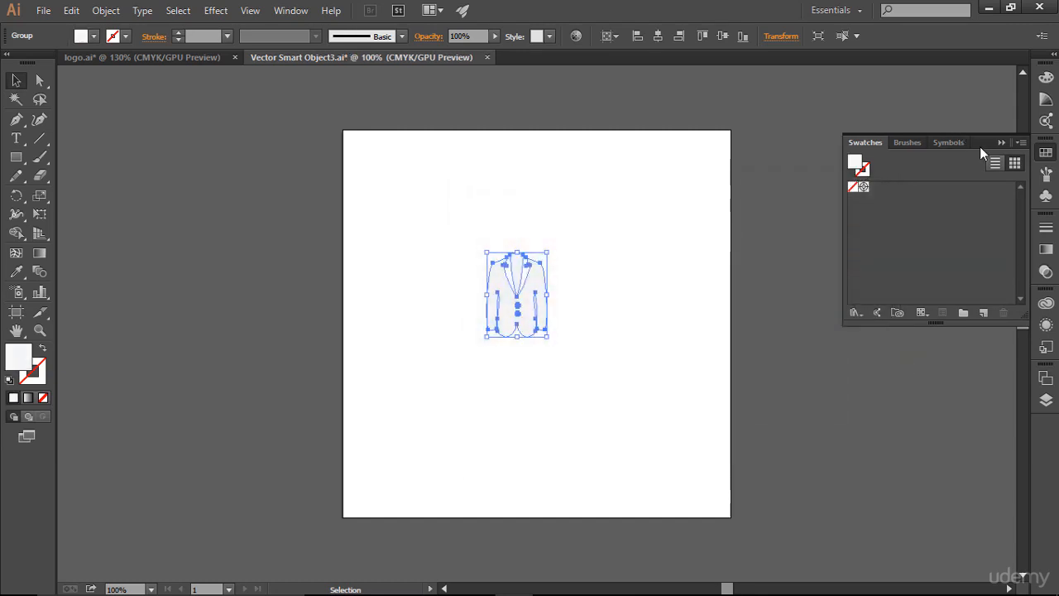
left_click(997, 142)
- Apply an Illustrator Drop Shadow effect to the jacket with the default settings and deselect it
left_click(215, 10)
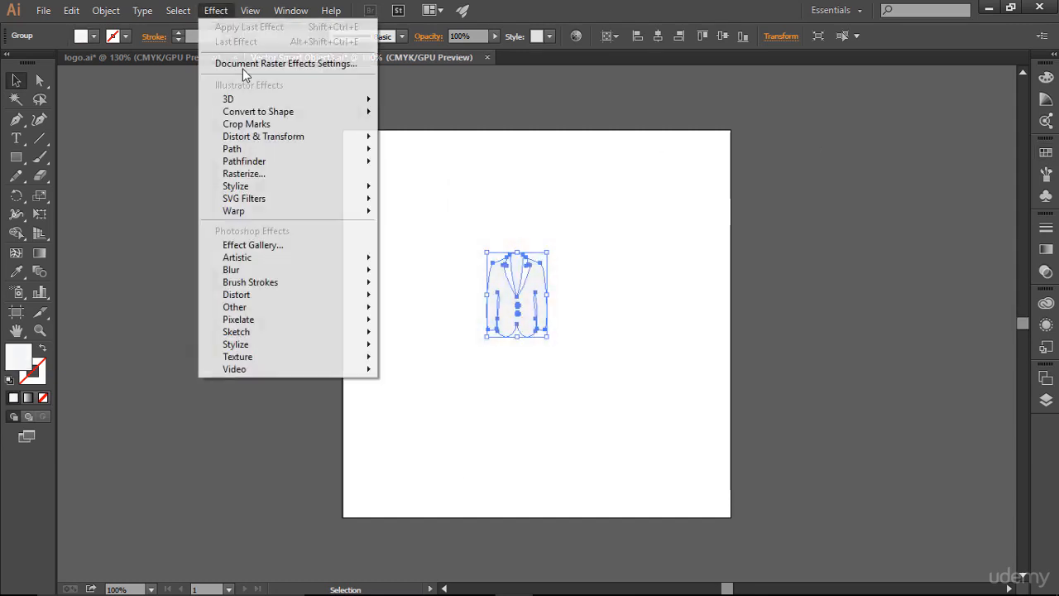
mouse_move(322, 187)
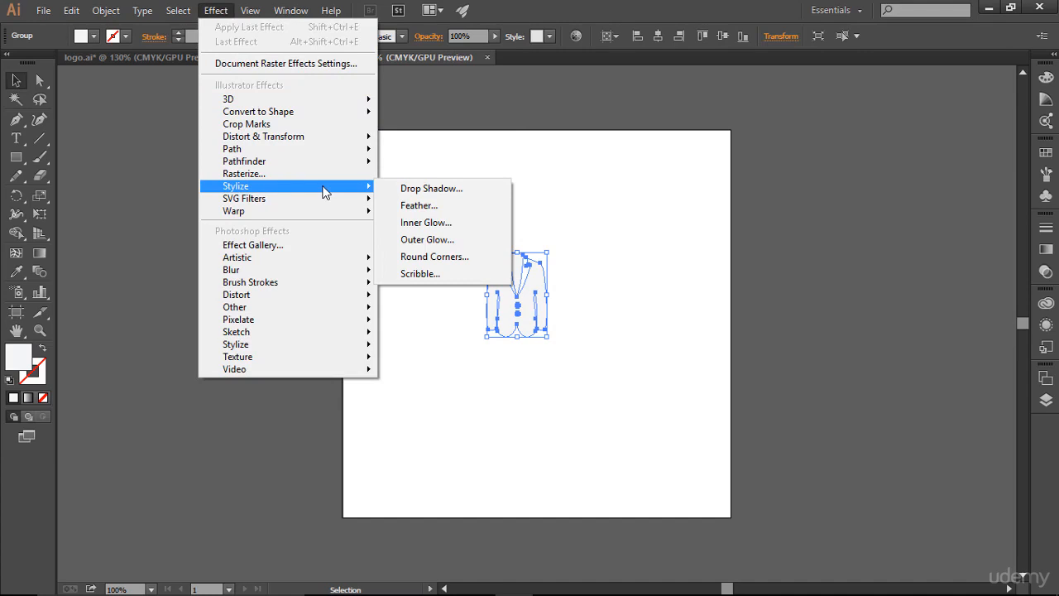
left_click(406, 187)
left_click(751, 298)
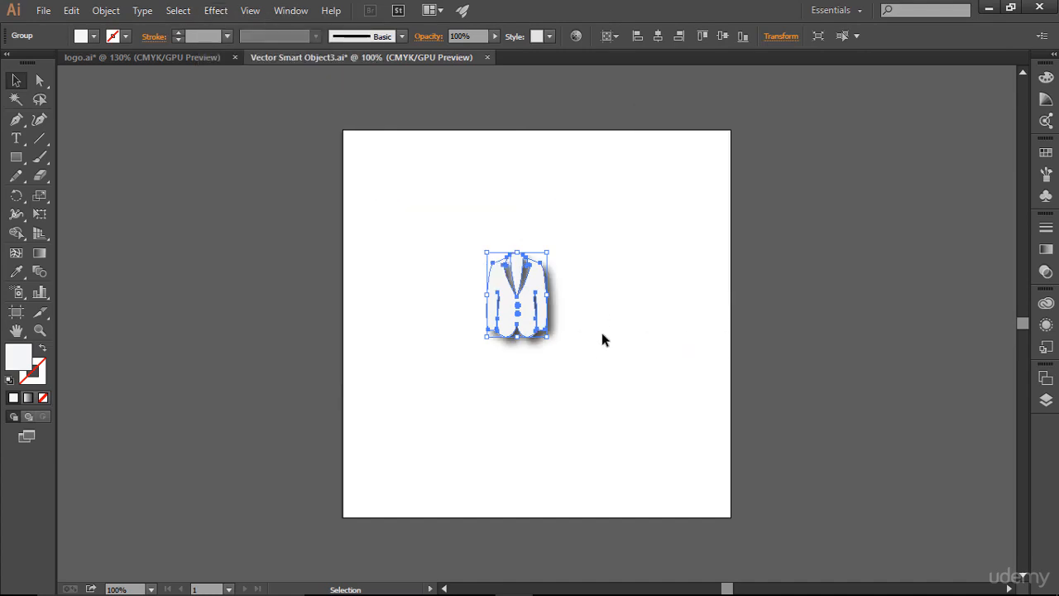
left_click(687, 331)
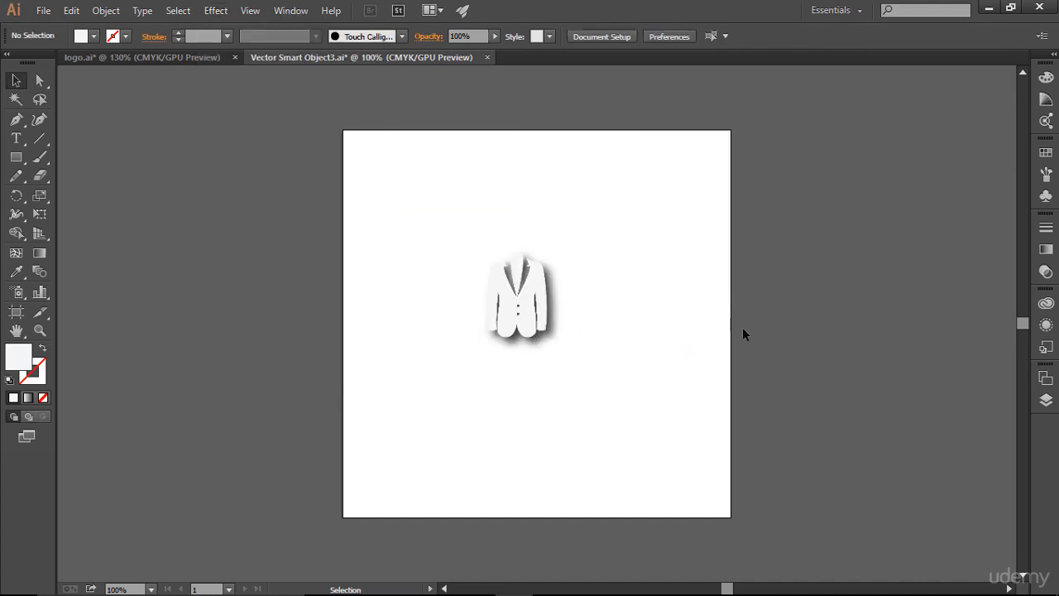
- Save the jacket artwork and switch to the cover document in Photoshop
key("a")
key("ctrl+s")
key("alt+Tab")
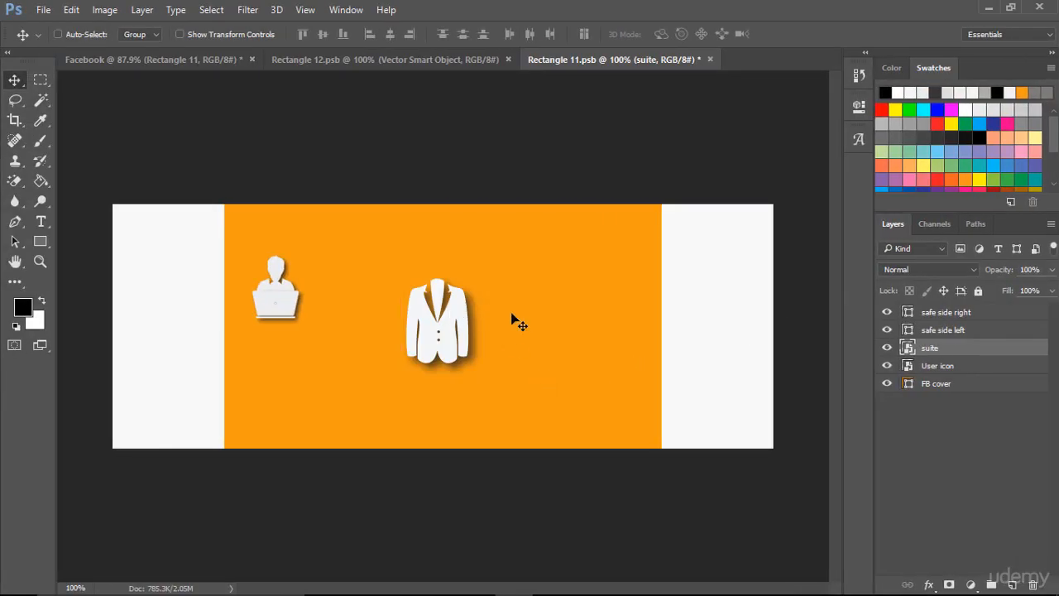
- Scale the suite icon to about 70% and place it level with the User icon, to its right
key("ctrl+t")
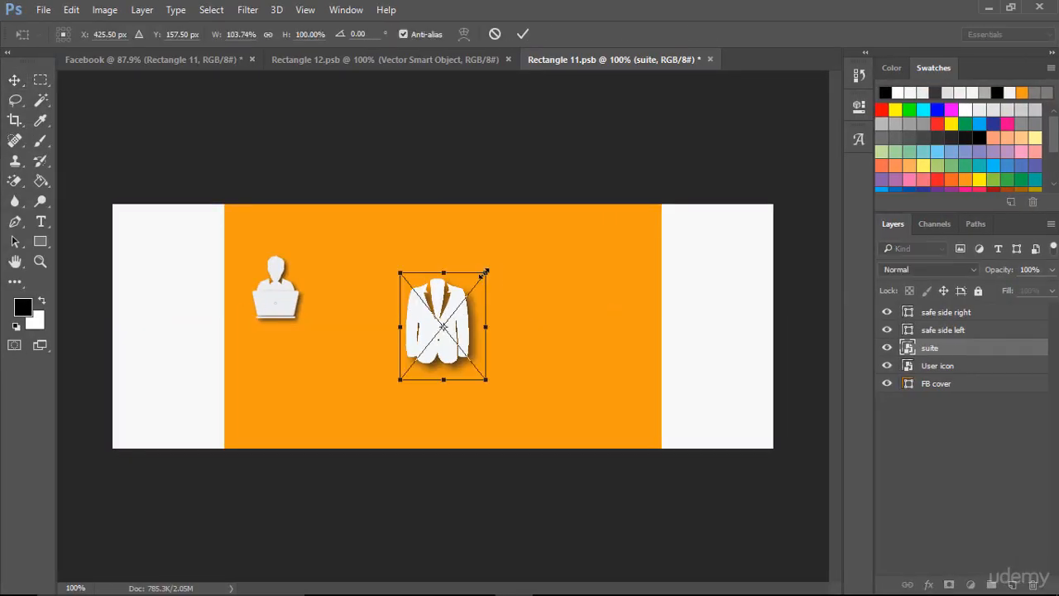
left_click_drag(491, 261, 408, 278)
key("Down")
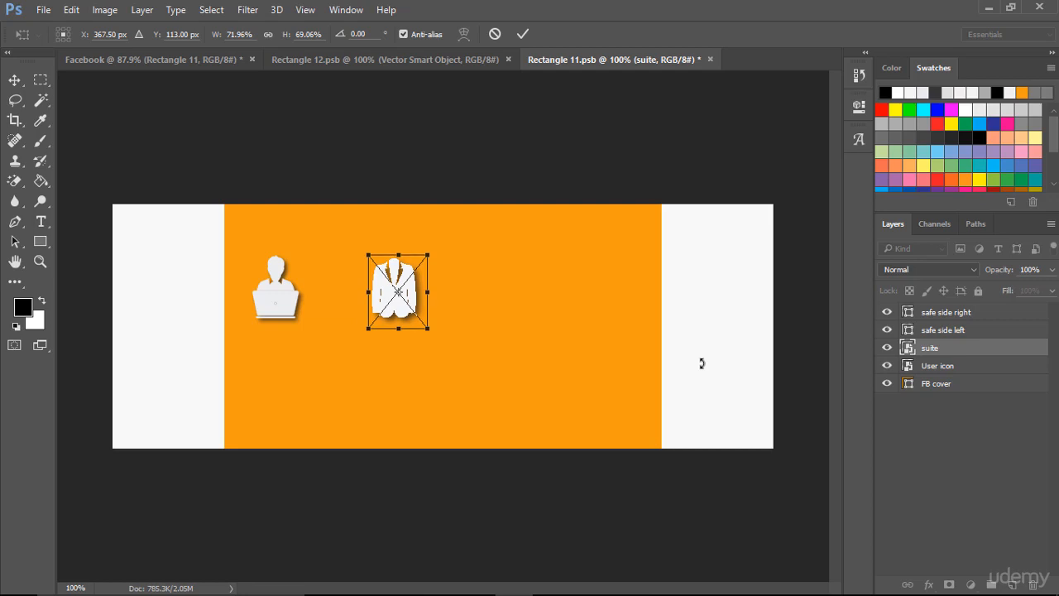
left_click(523, 34)
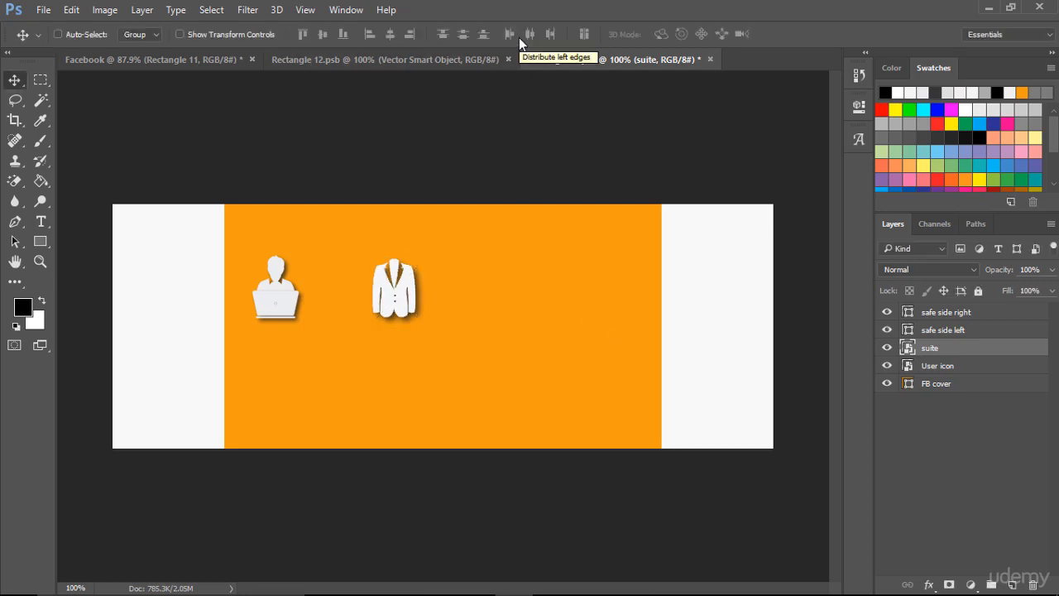
- Switch to logo.ai in Illustrator and copy the equals sign
key("ctrl")
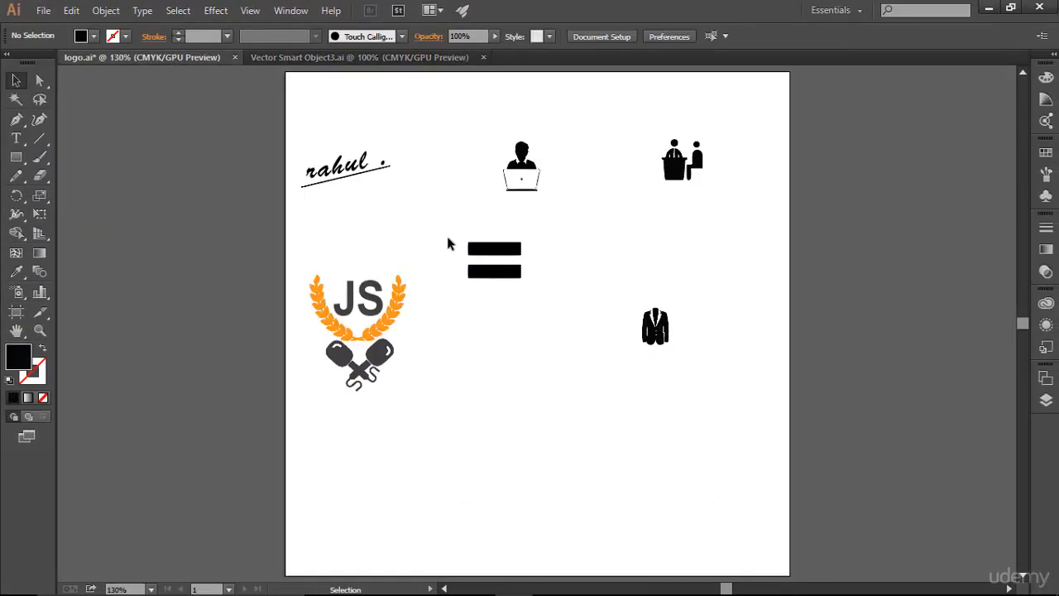
left_click_drag(450, 239, 544, 288)
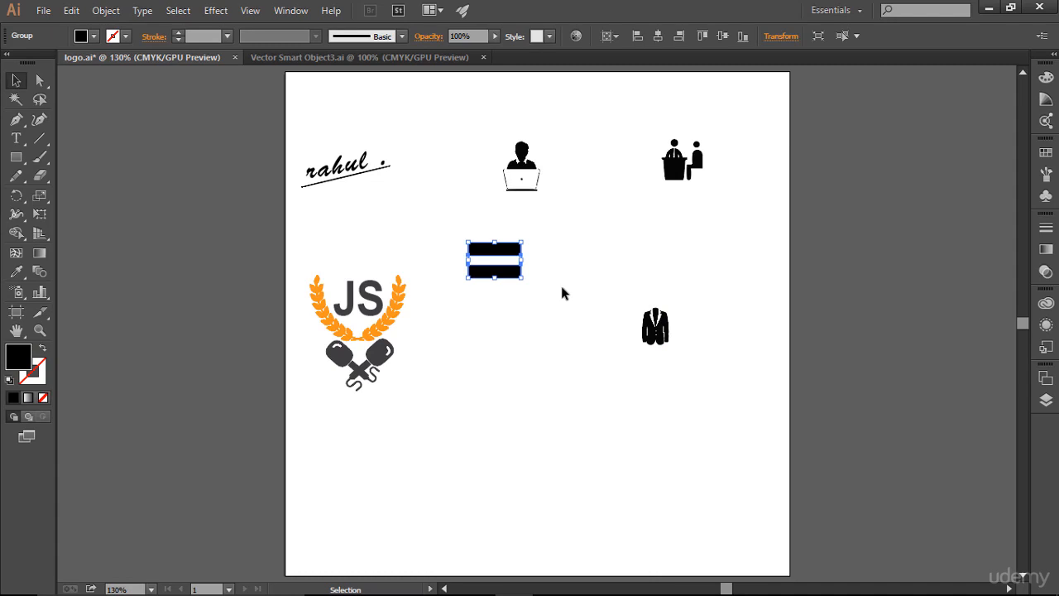
key("ctrl+c")
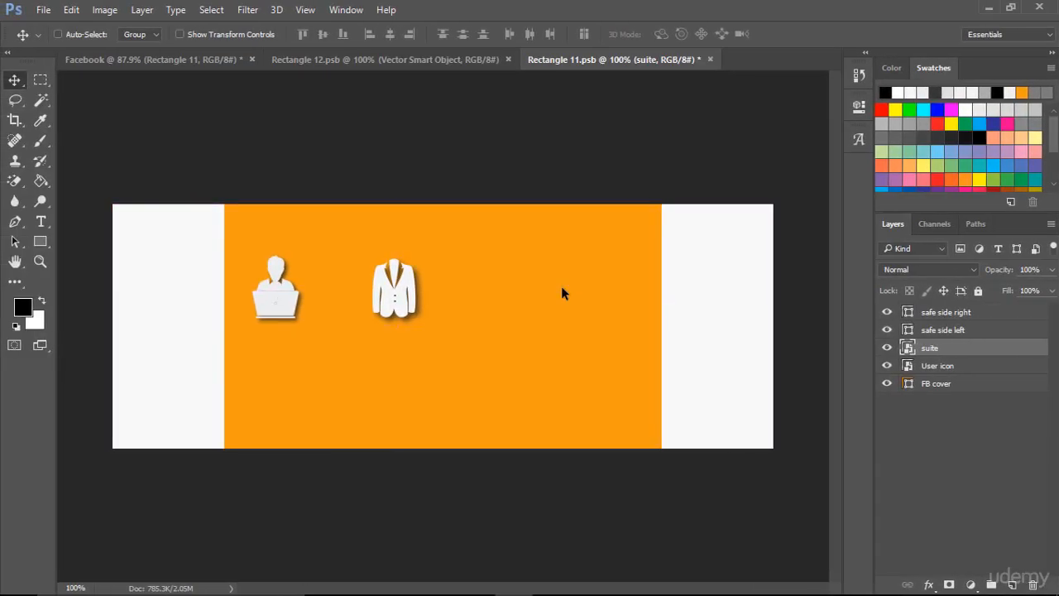
- Paste the equals sign into the Photoshop cover as a Smart Object and place it to the right of the jacket
key("ctrl+v")
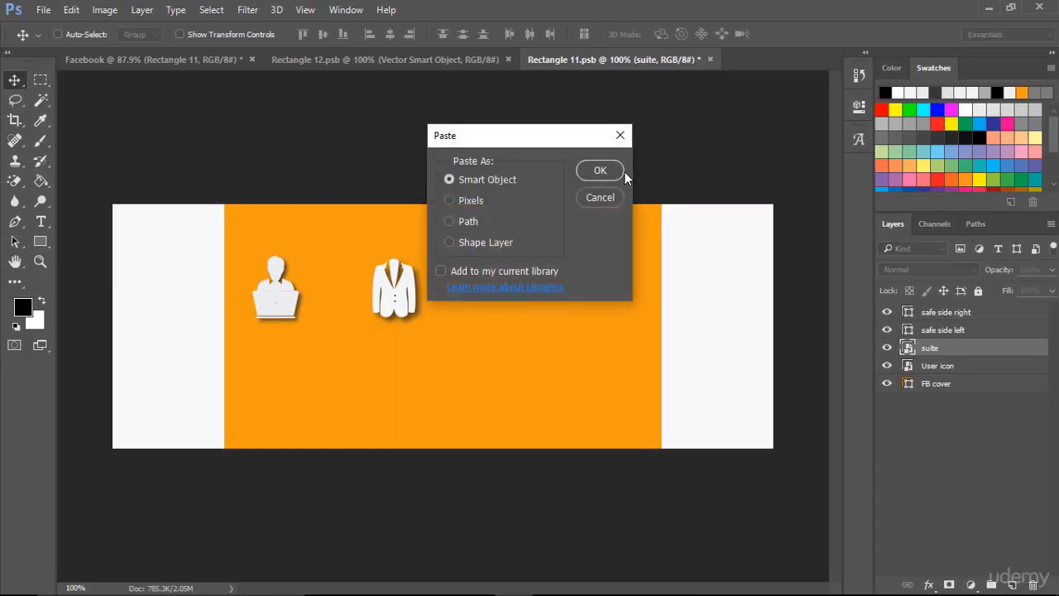
left_click(600, 170)
left_click_drag(457, 326, 505, 284)
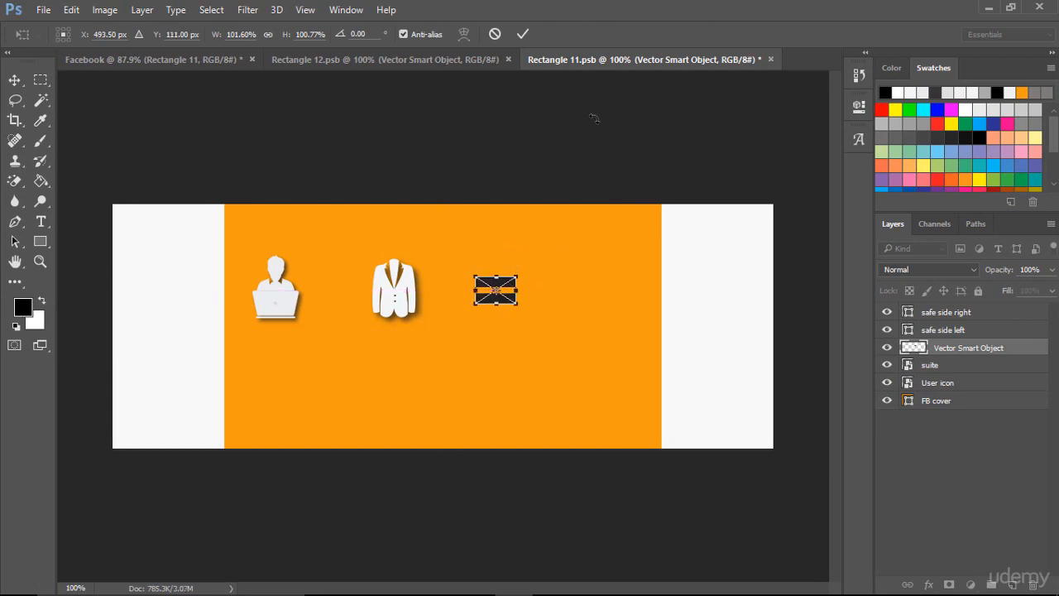
left_click(523, 34)
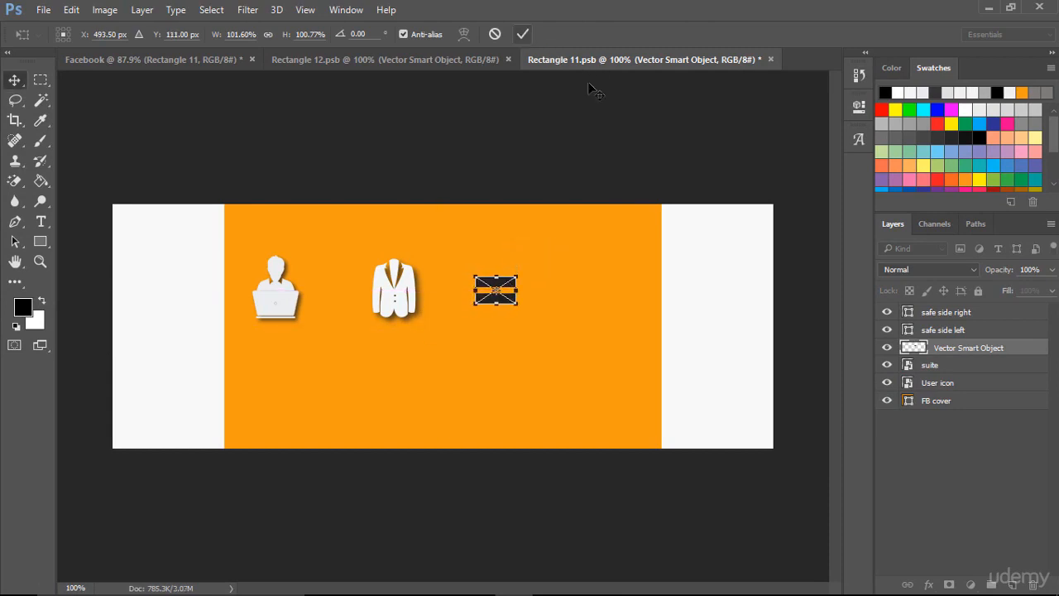
- Rename the equals sign layer as equal
double_click(942, 348)
type("equal")
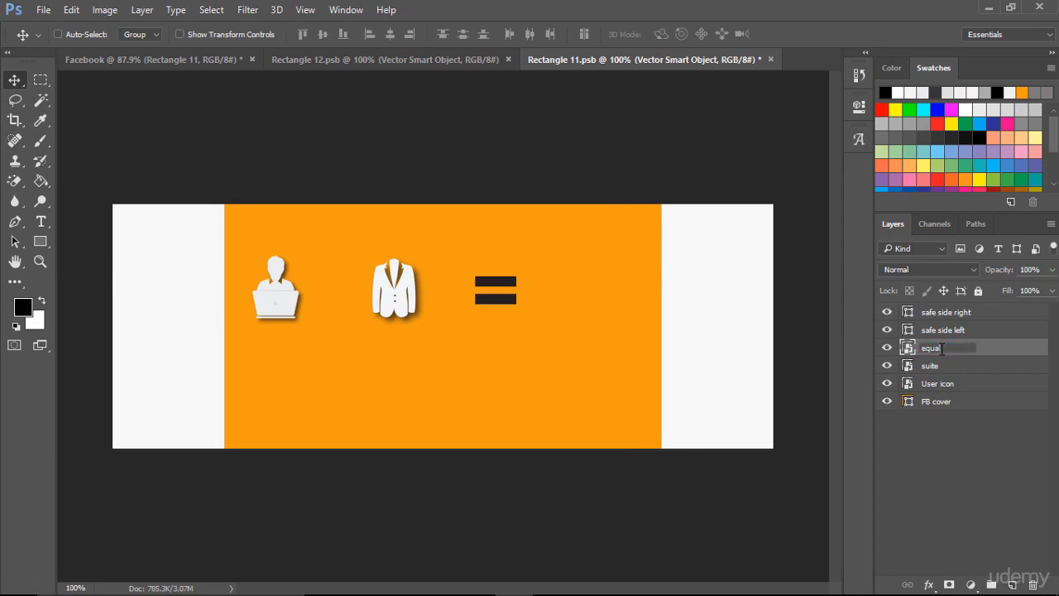
left_click(936, 465)
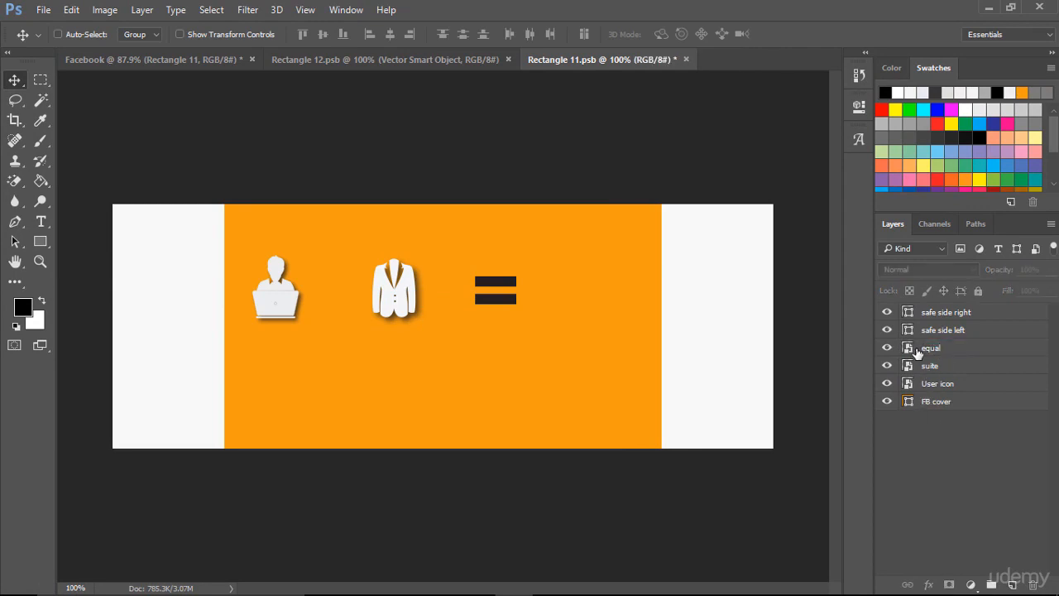
- Open the equal smart object in Illustrator and change the equals sign's fill to light grey f2f2f2
double_click(909, 351)
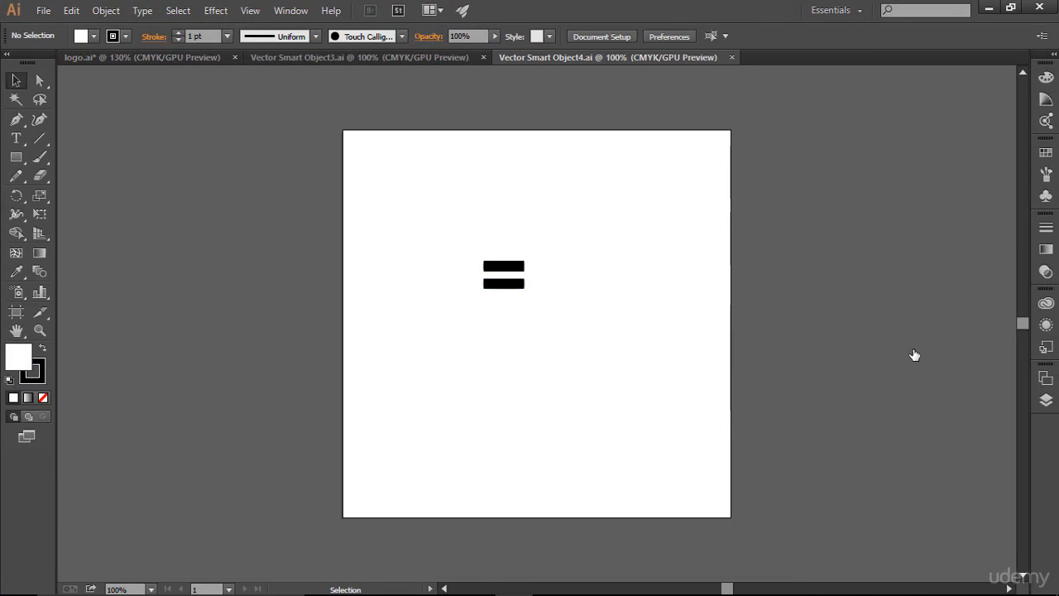
left_click_drag(389, 208, 591, 402)
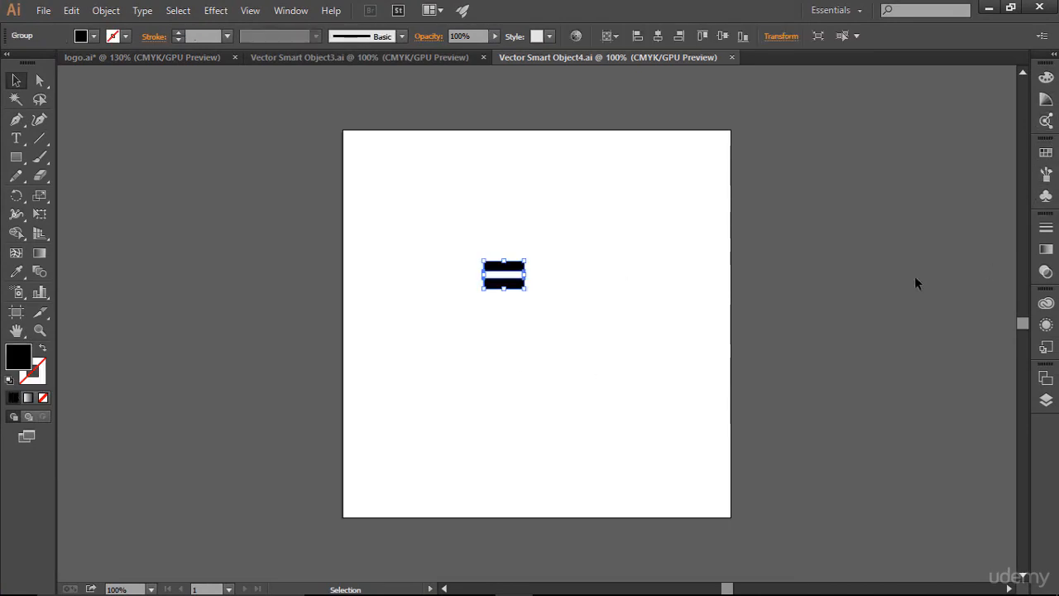
double_click(18, 357)
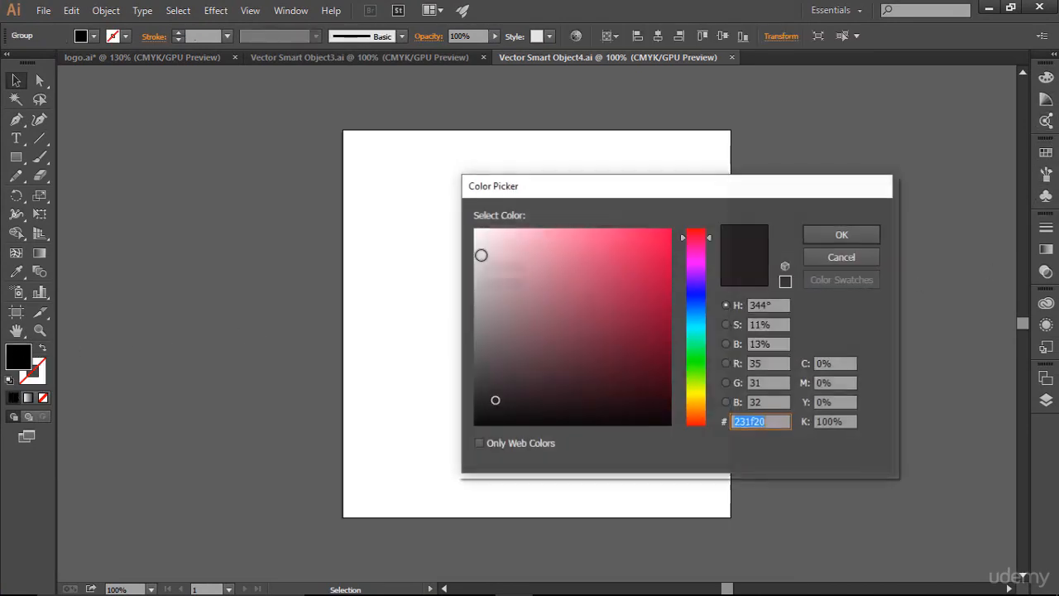
left_click(474, 250)
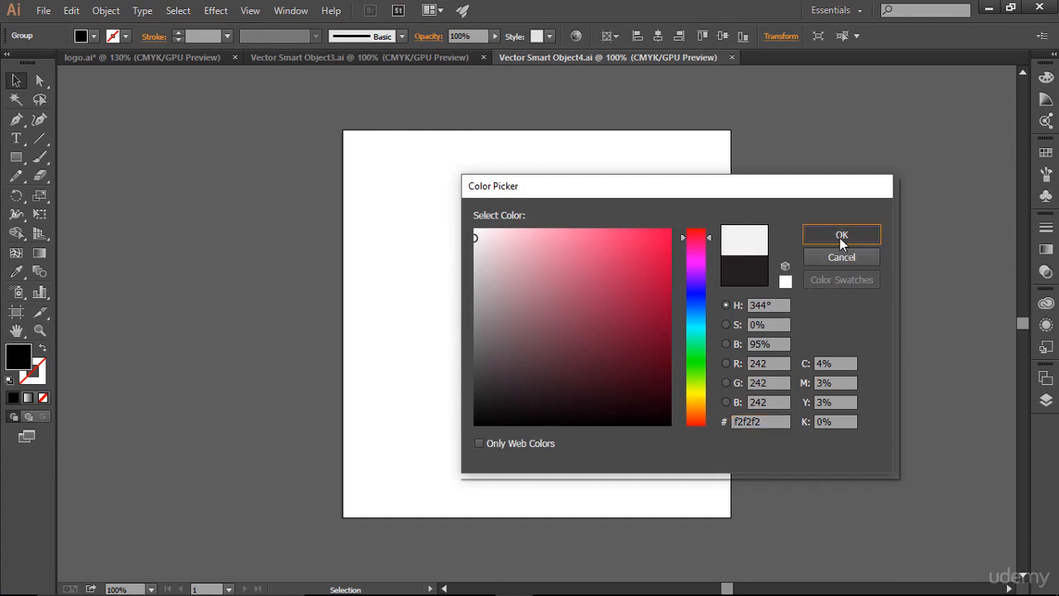
left_click(840, 236)
- Apply a Multiply Drop Shadow to the equals sign with 75% opacity, 0.1 in offsets and 0.07 in blur, and save
left_click(216, 10)
mouse_move(280, 187)
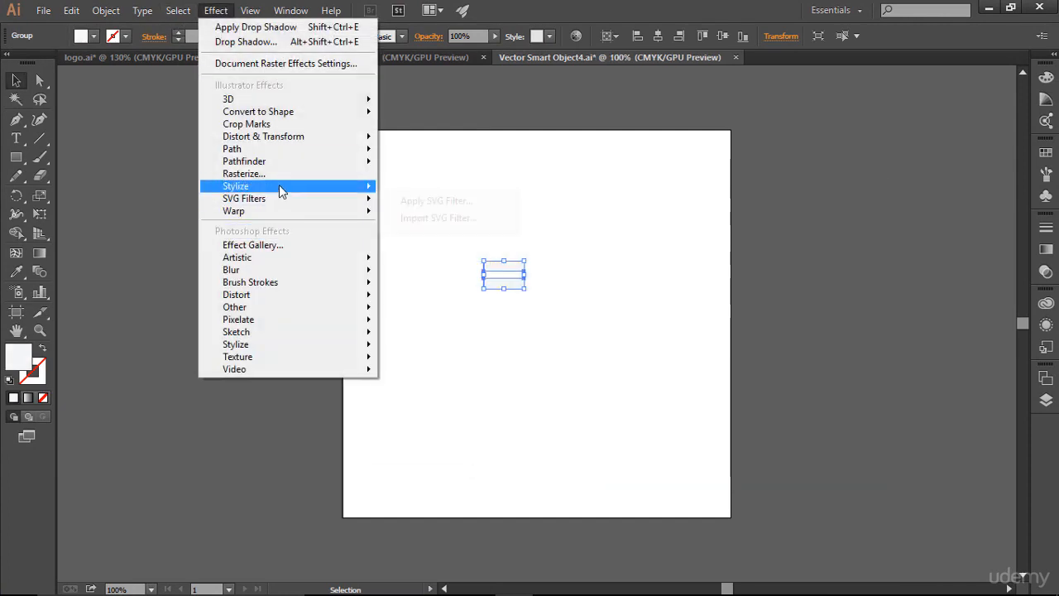
left_click(431, 188)
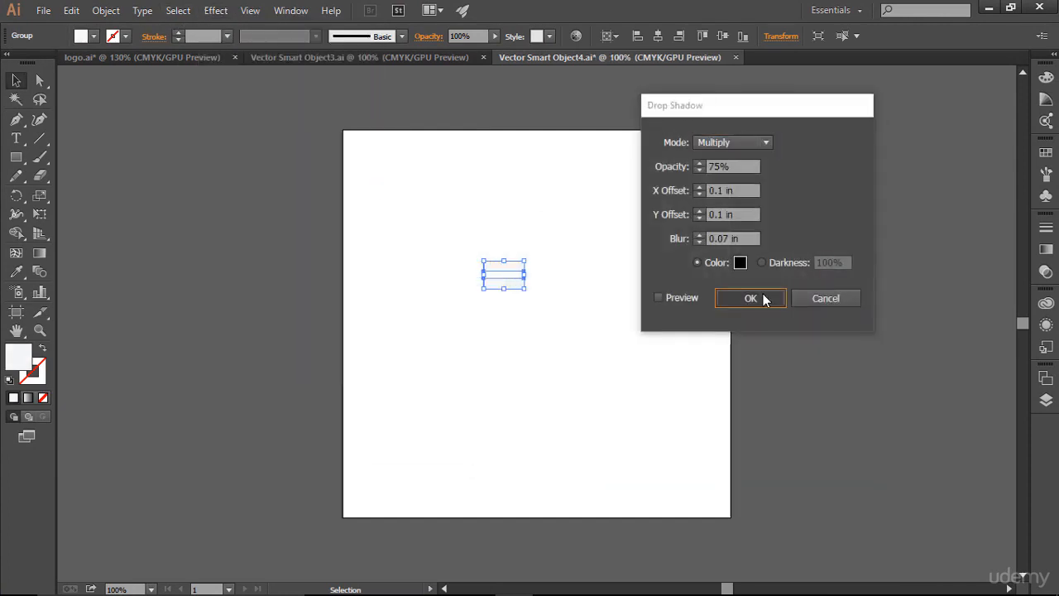
left_click(762, 298)
key("a")
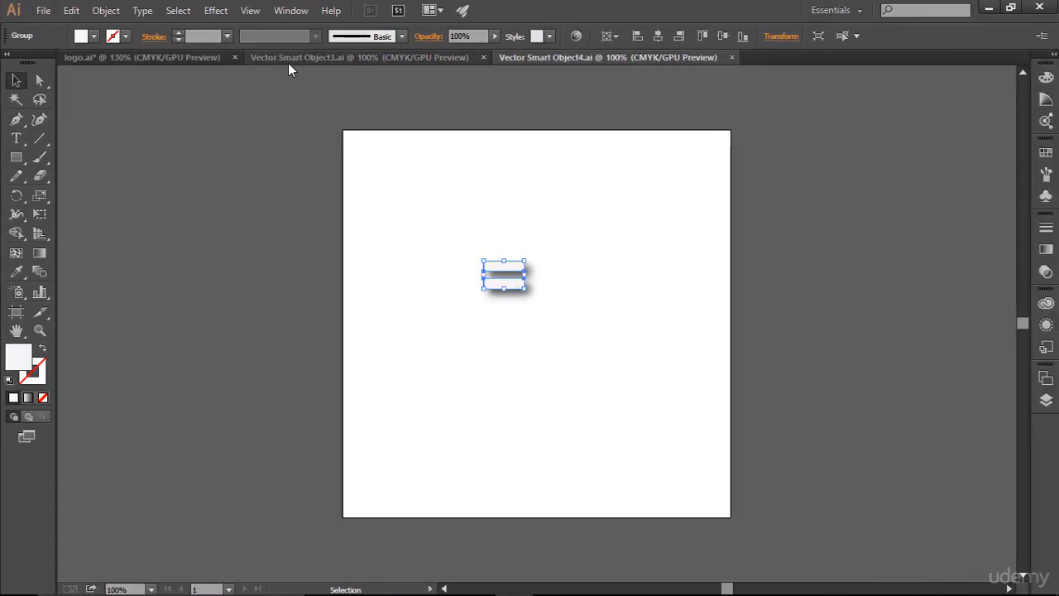
- Close the equals sign smart object, copy the interview icon from logo.ai and paste it into the Photoshop cover as a Smart Object
left_click(732, 57)
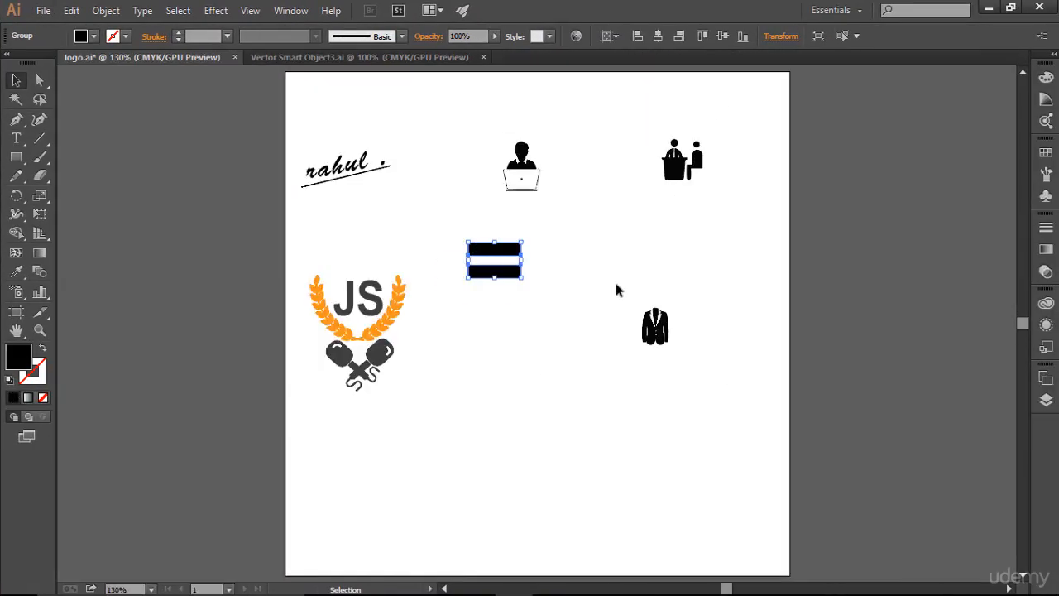
left_click(635, 176)
left_click_drag(642, 122, 698, 204)
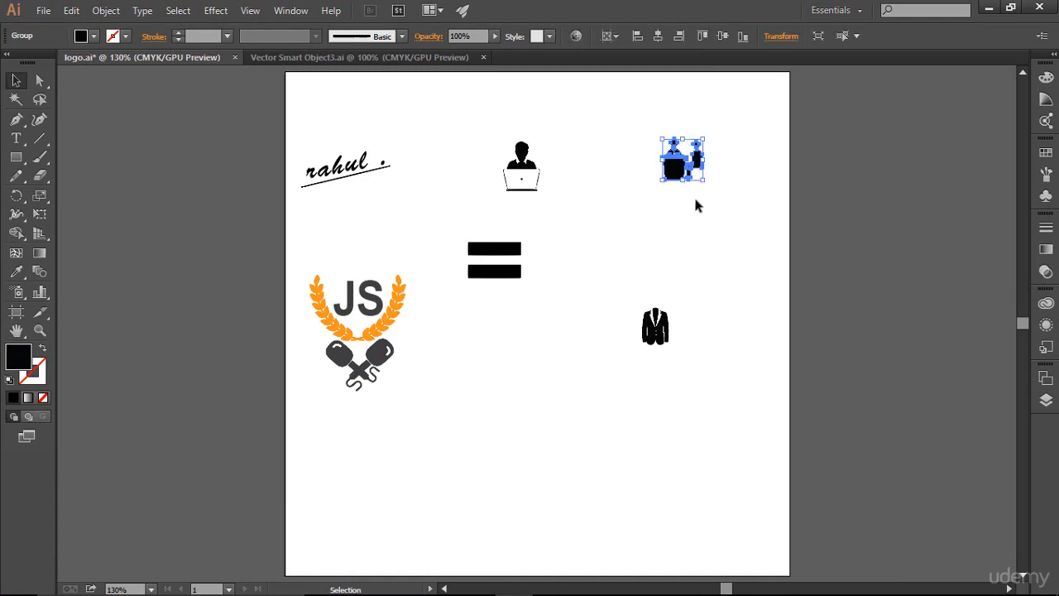
key("alt+Tab")
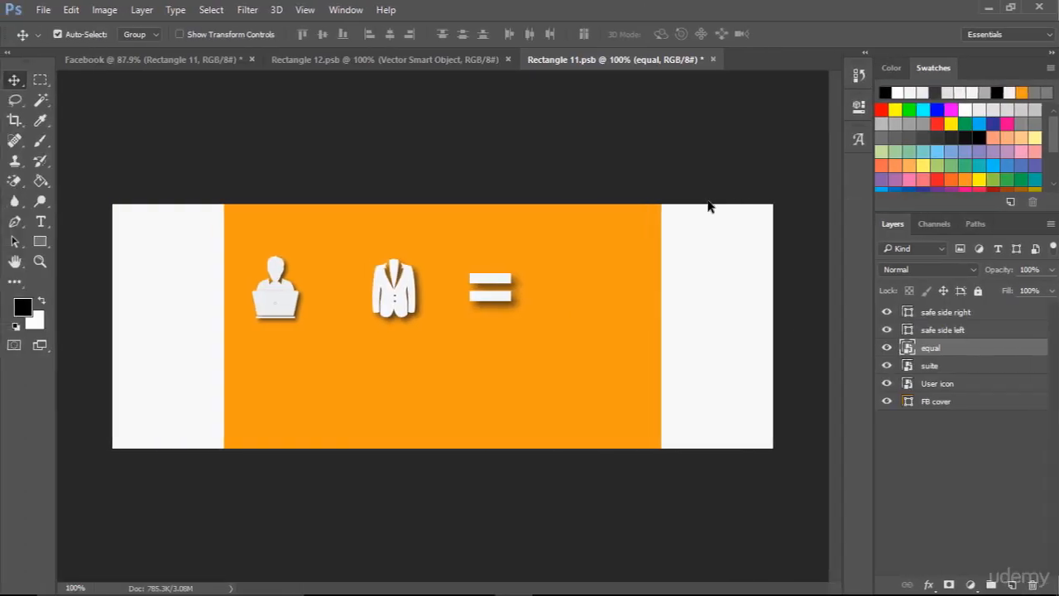
key("ctrl+v")
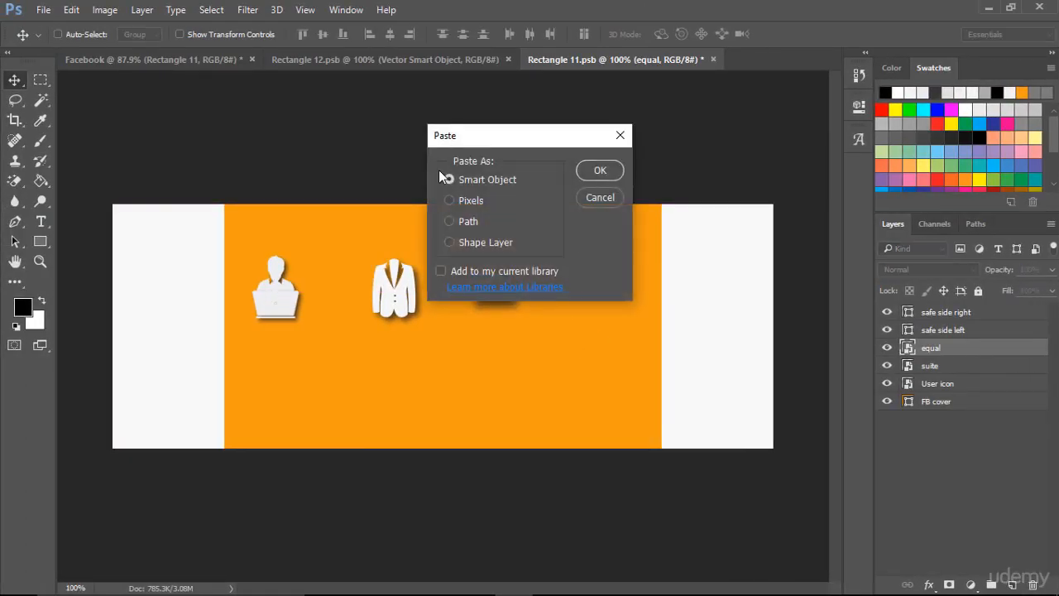
left_click(601, 171)
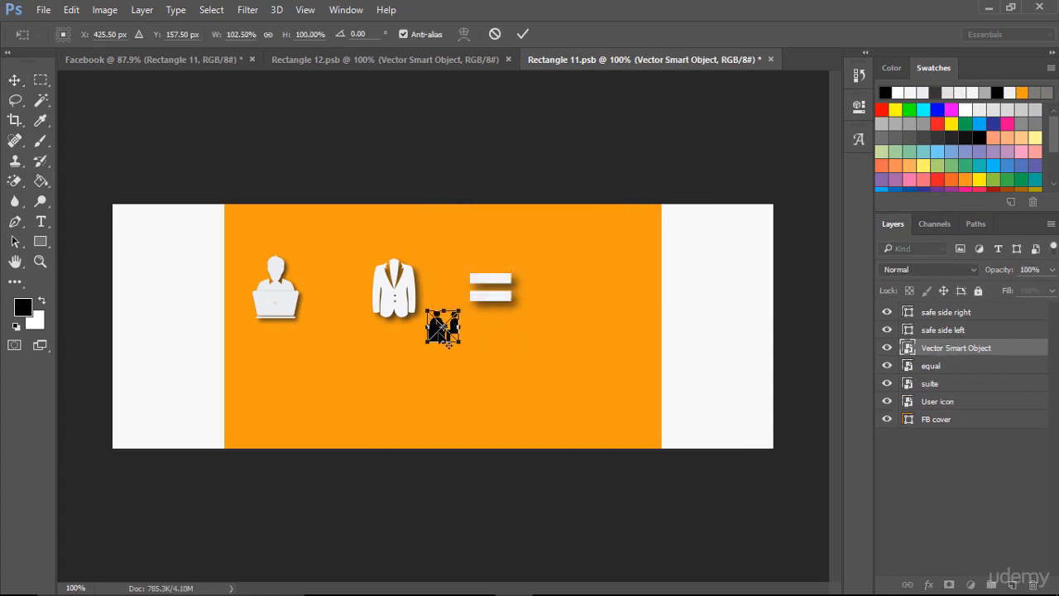
- Place the pasted interview icon to the right of the equals sign, level with the other icons
left_click_drag(443, 326, 605, 309)
key("Up")
key("Up")
key("Up")
key("Up")
key("Up")
key("Up")
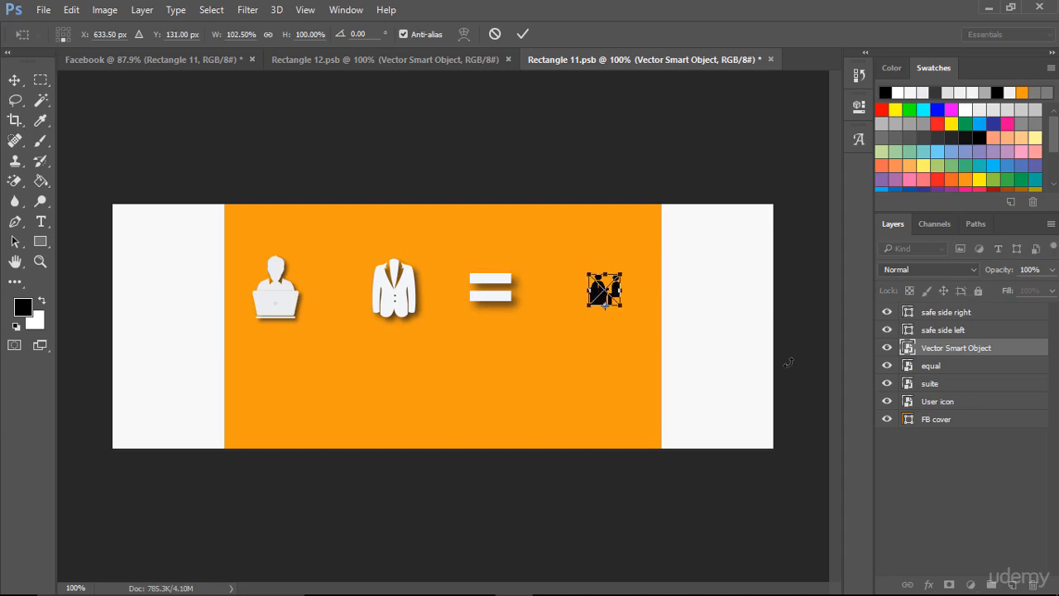
key("Up")
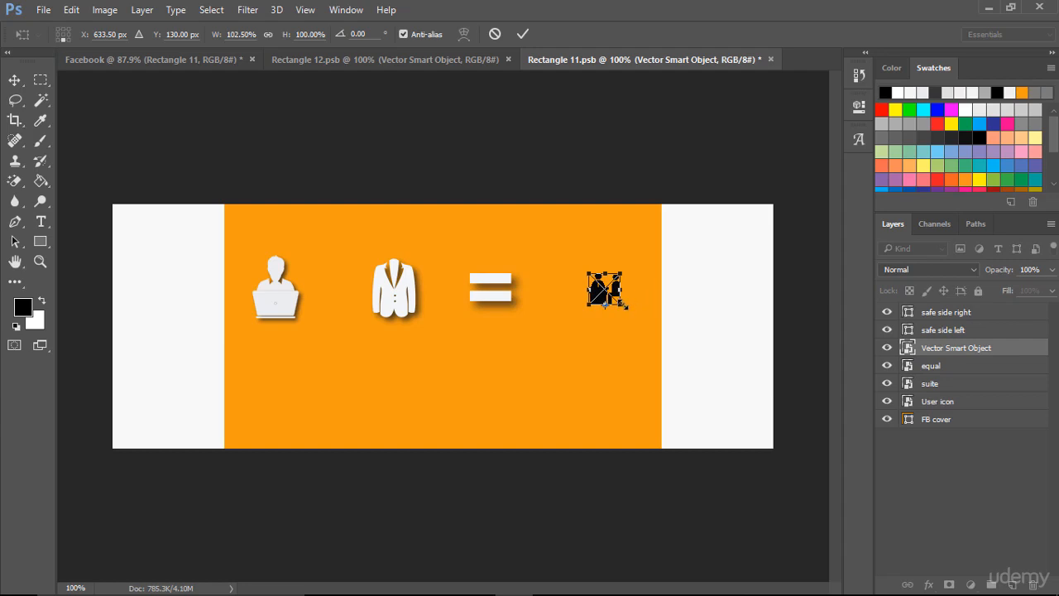
left_click(522, 39)
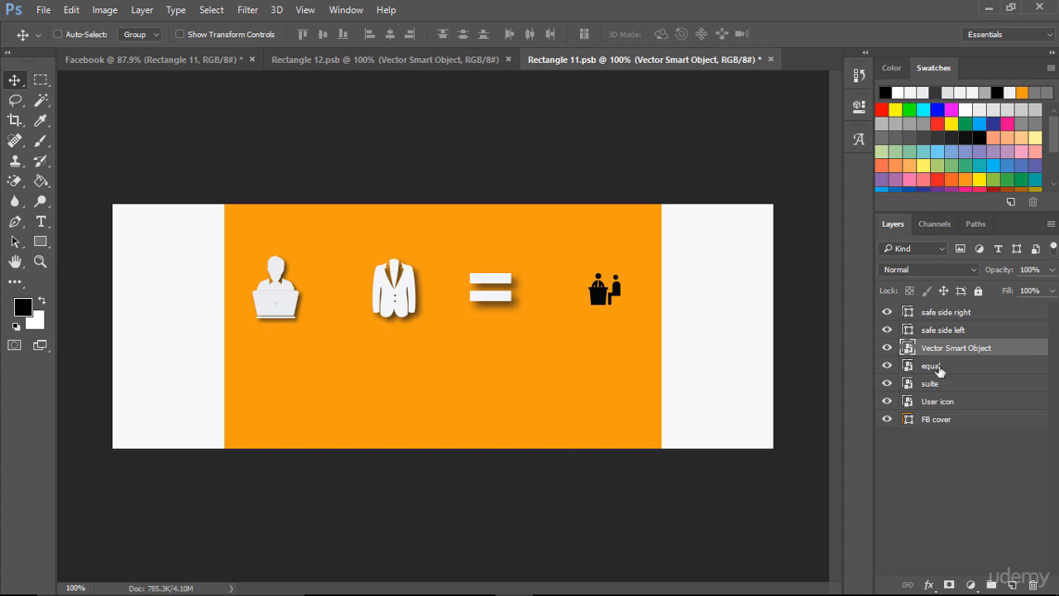
- Rename the pasted icon's layer as interview
double_click(957, 349)
type("interview")
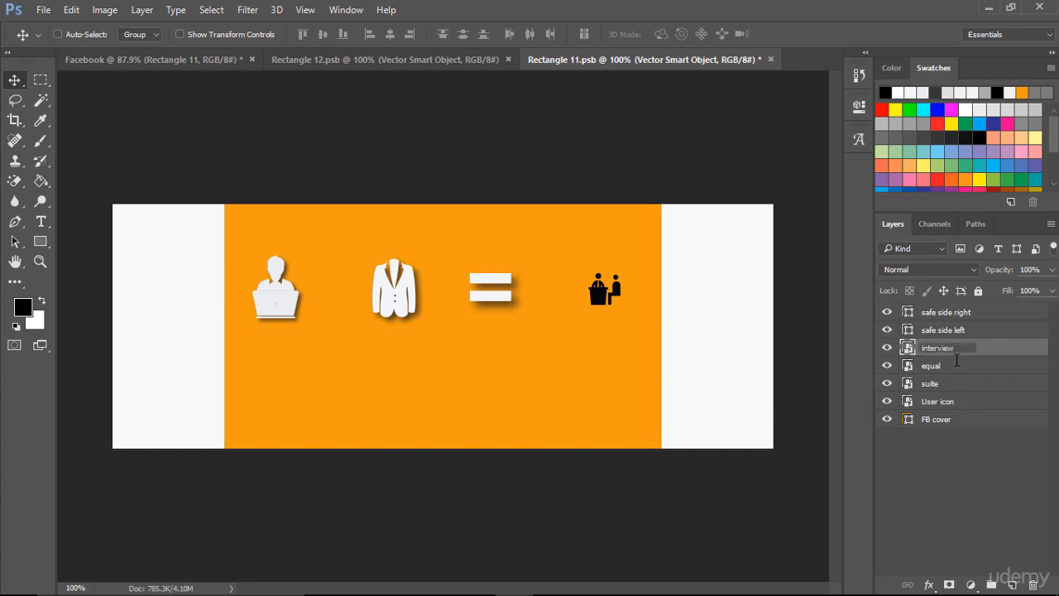
key("Return")
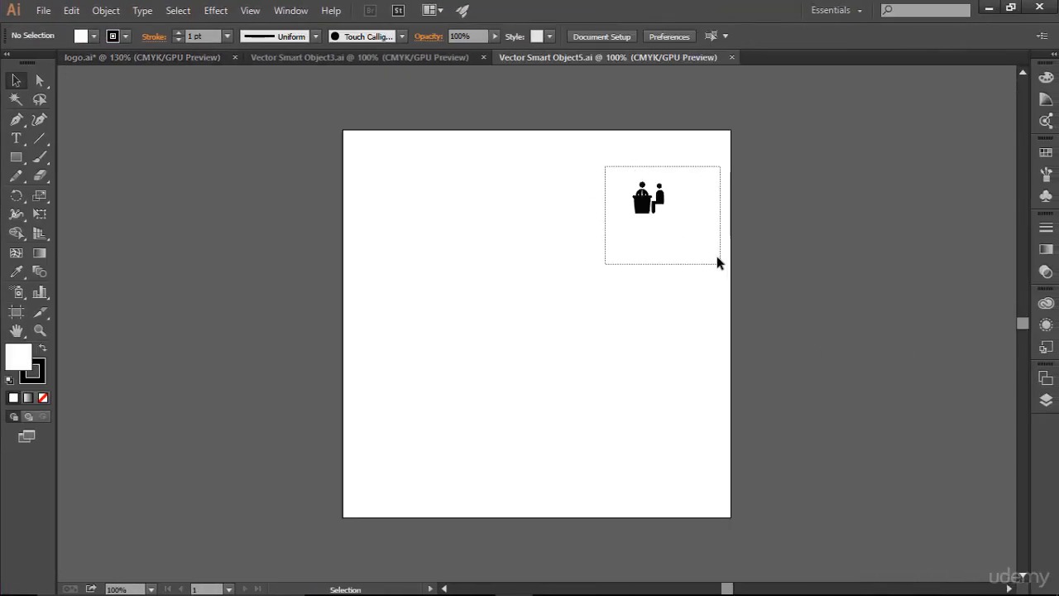
- Open the interview smart object in Illustrator, enlarge the icon nearer the artboard's centre and fill it with light grey
left_click_drag(718, 263, 717, 262)
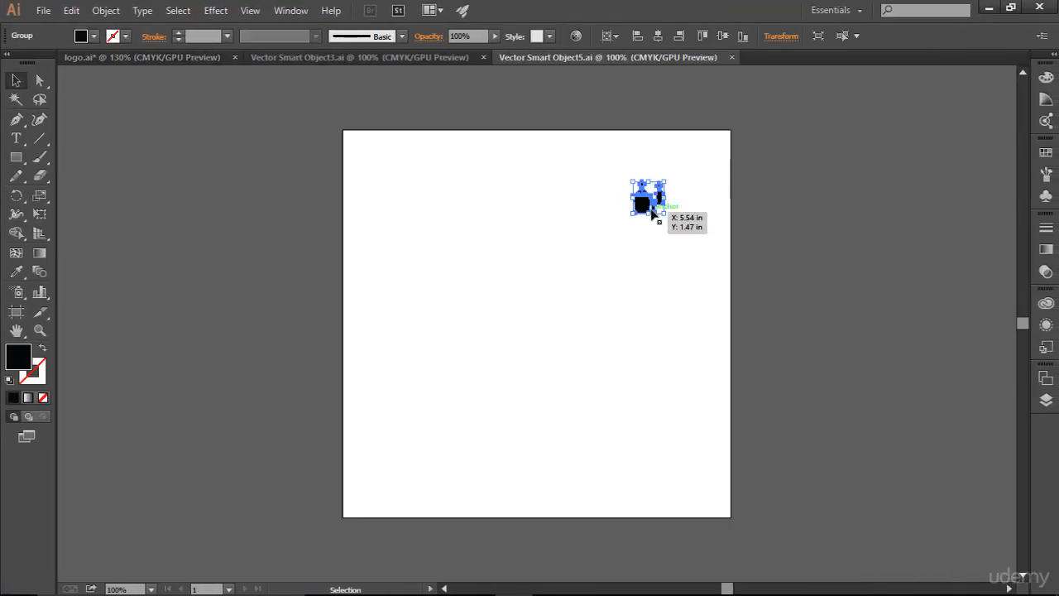
left_click_drag(653, 208, 549, 284)
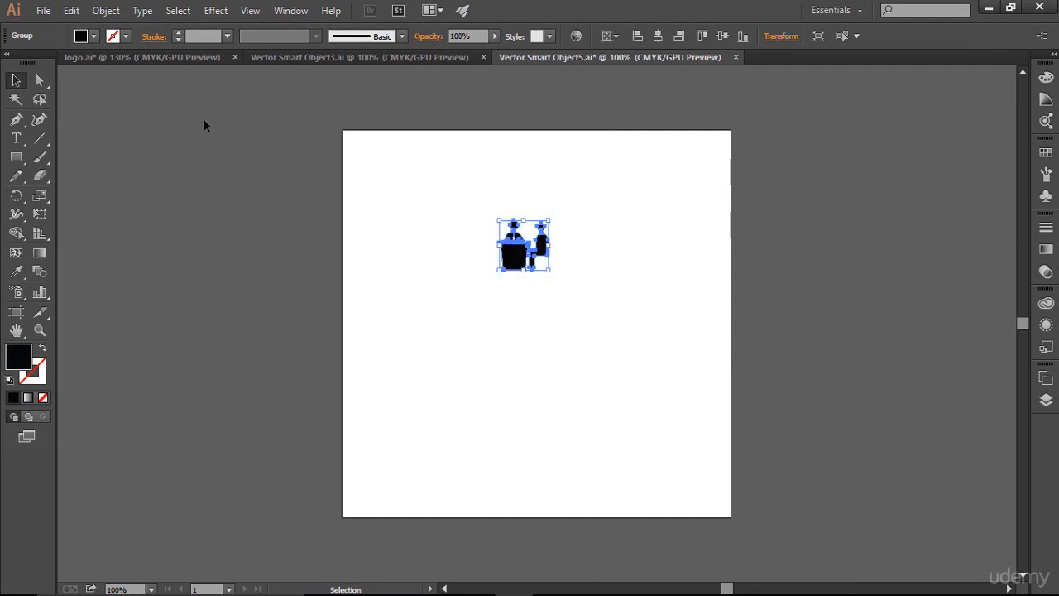
double_click(22, 349)
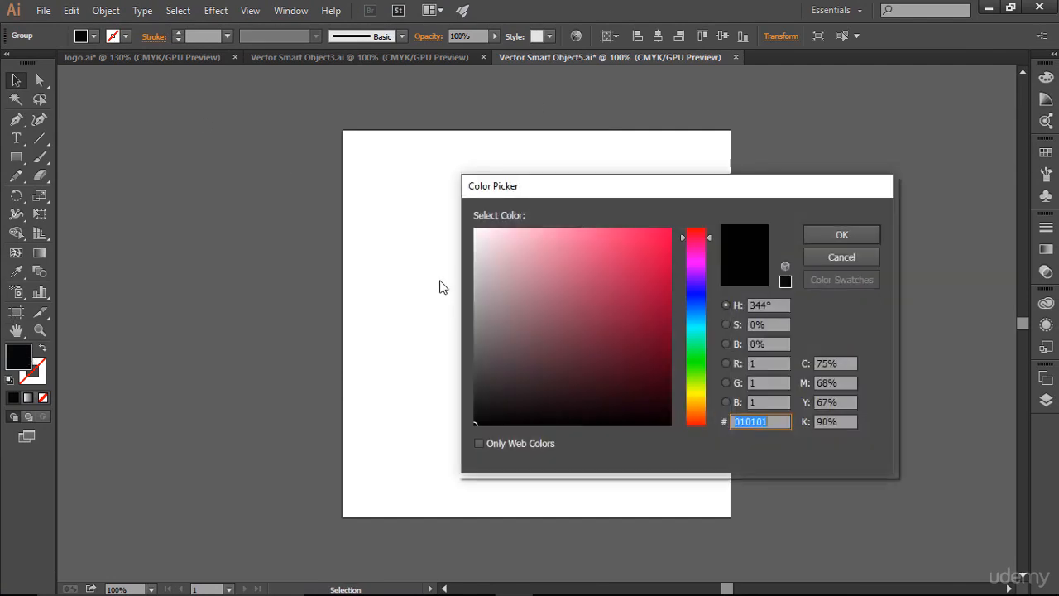
left_click_drag(469, 242, 466, 236)
left_click(829, 240)
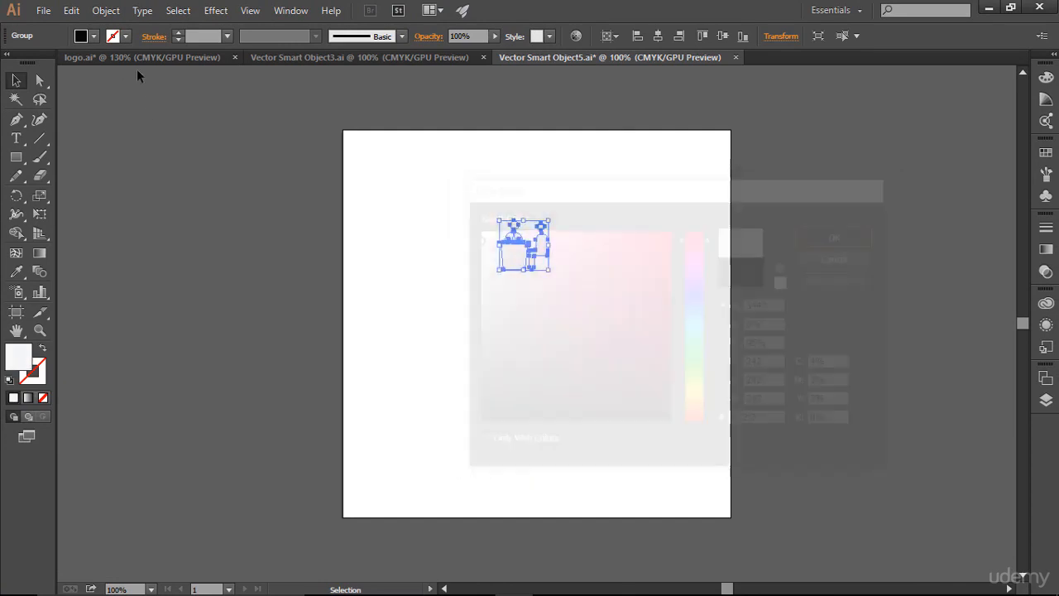
- Apply a Stylize Drop Shadow to the interview icon and save the smart object
left_click(214, 13)
mouse_move(356, 185)
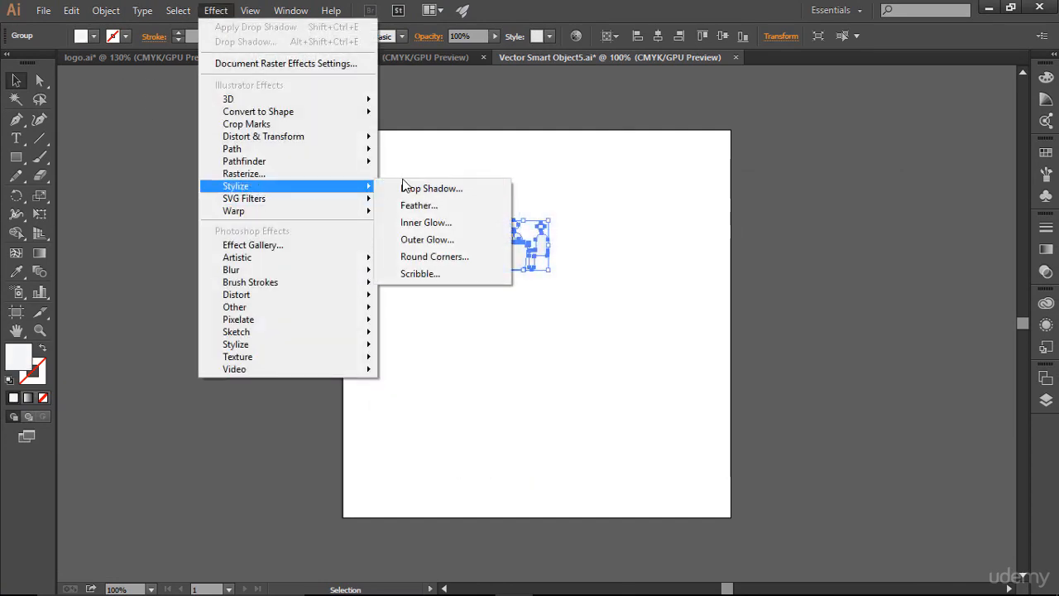
left_click(404, 189)
left_click(750, 296)
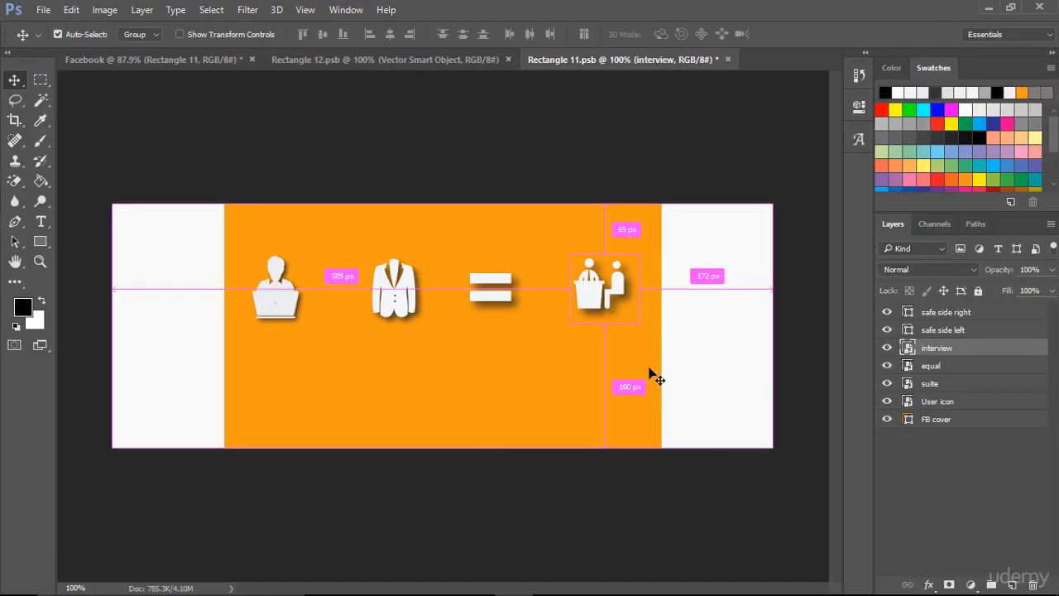
- Scale the interview icon in the Photoshop cover up to about 111%
key("ctrl+t")
left_click_drag(641, 324, 651, 335)
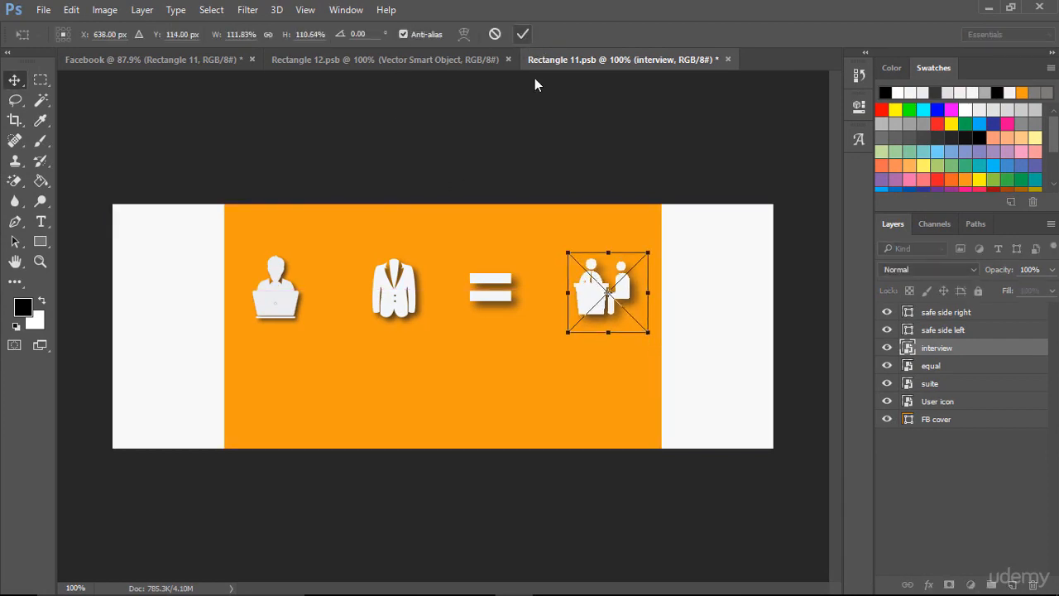
key("Return")
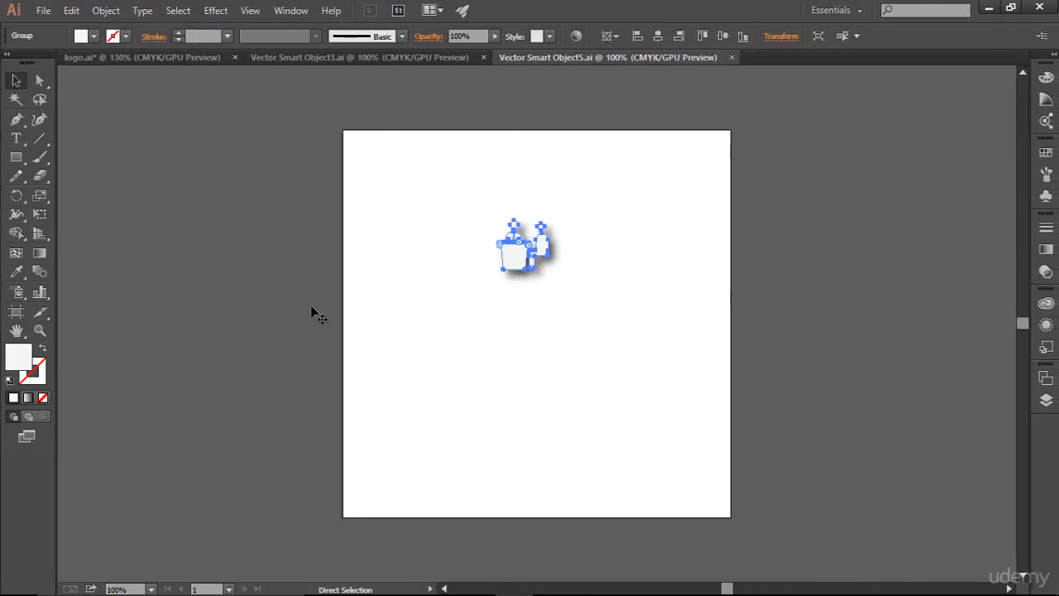
- Switch to Illustrator and create a black plus sign as text below the interview icon, with a font size of 50 pt
key("v")
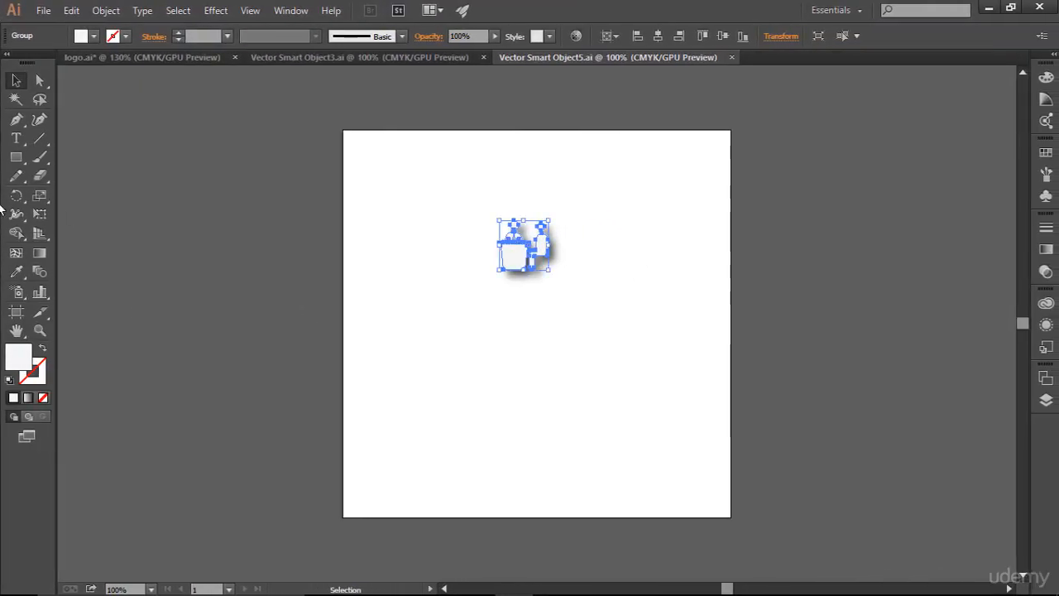
left_click(240, 180)
left_click(16, 138)
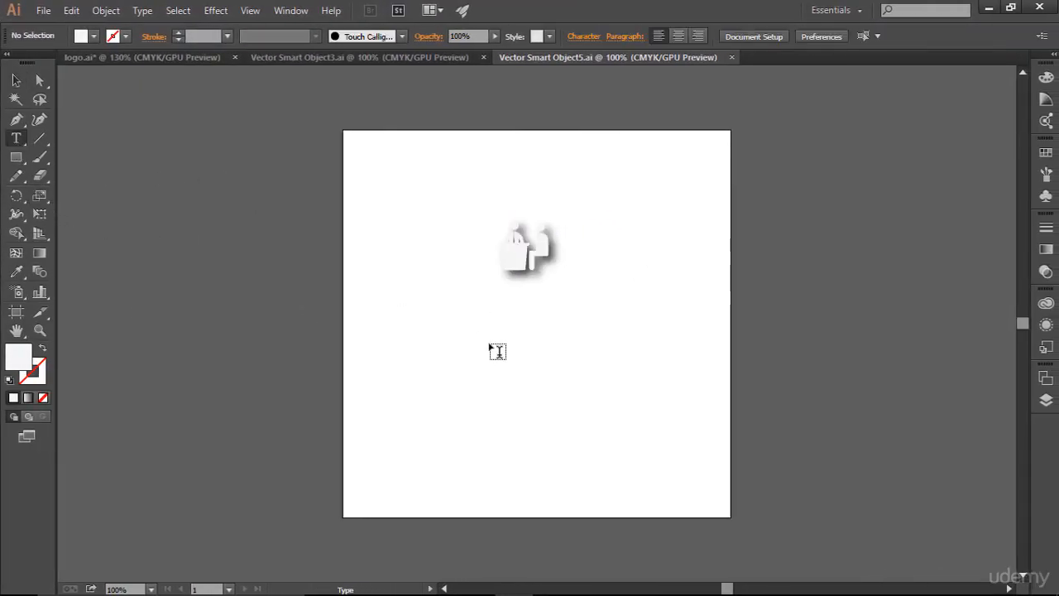
left_click(493, 349)
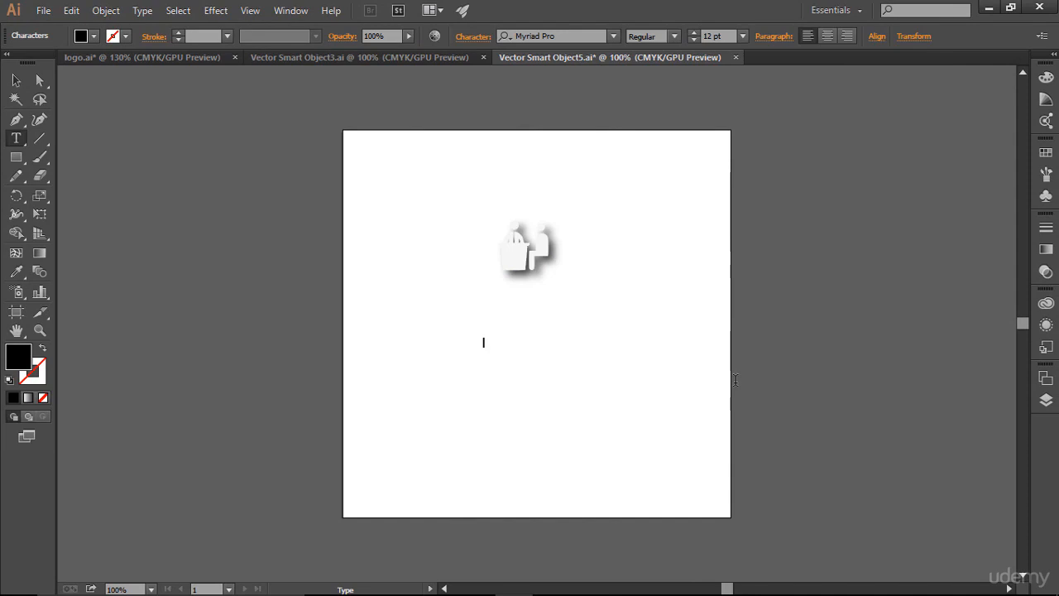
key("ctrl+Return")
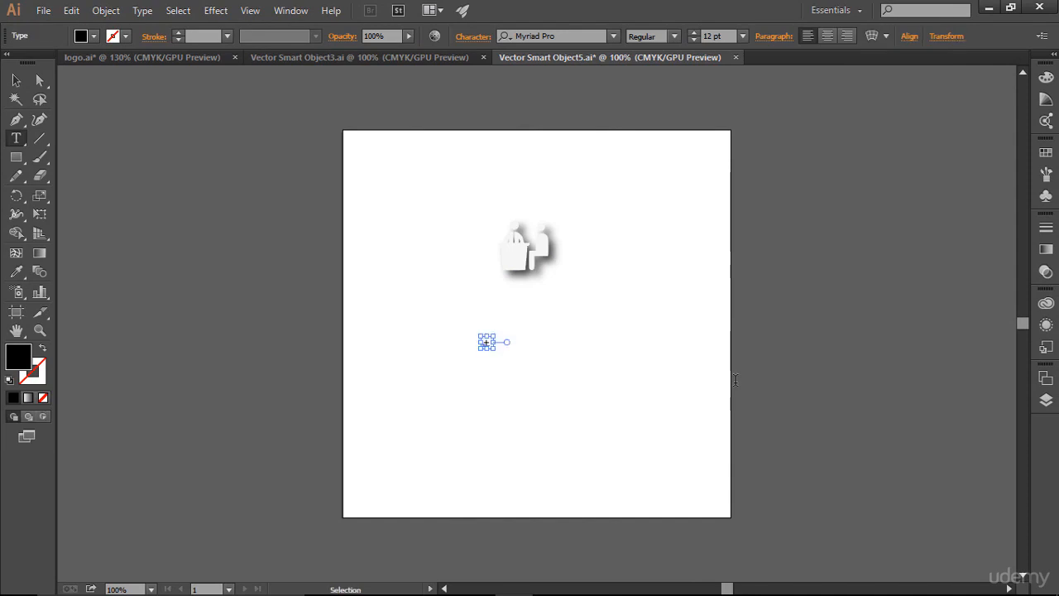
left_click(696, 32)
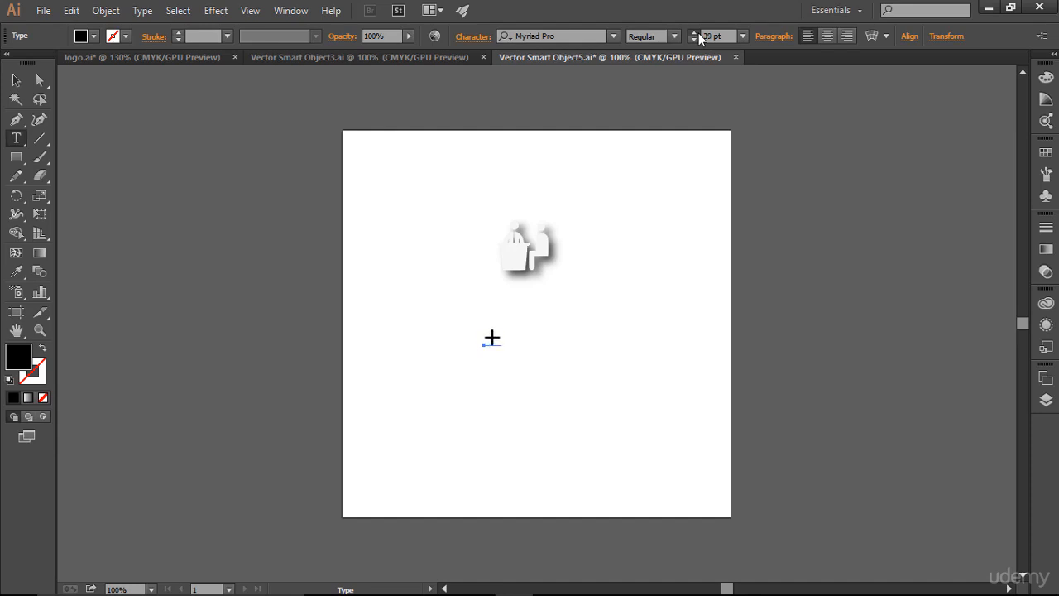
left_click(696, 32)
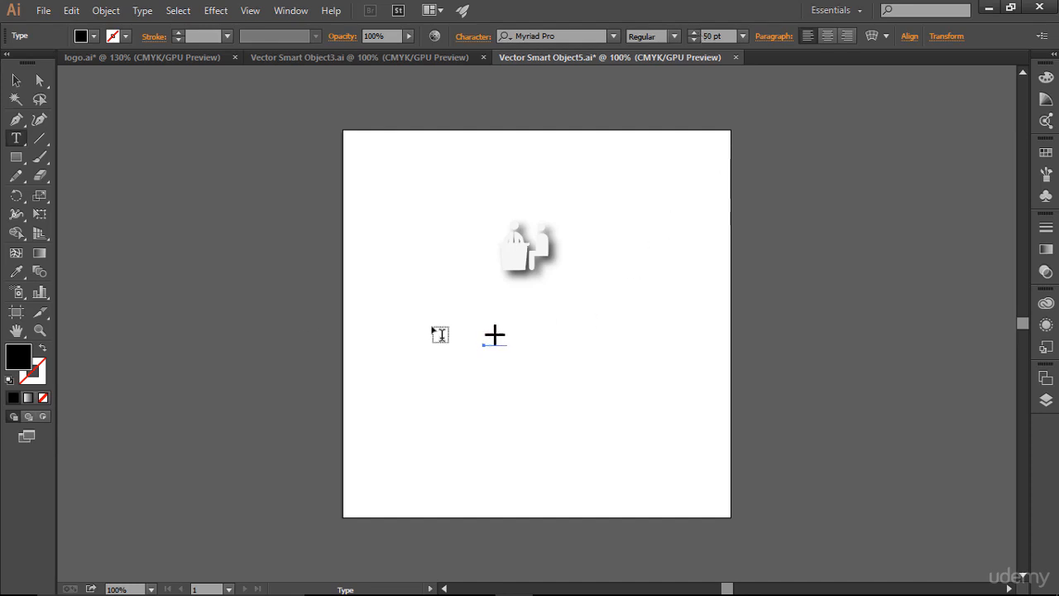
- Convert the plus sign text to outlines and copy it
left_click(16, 80)
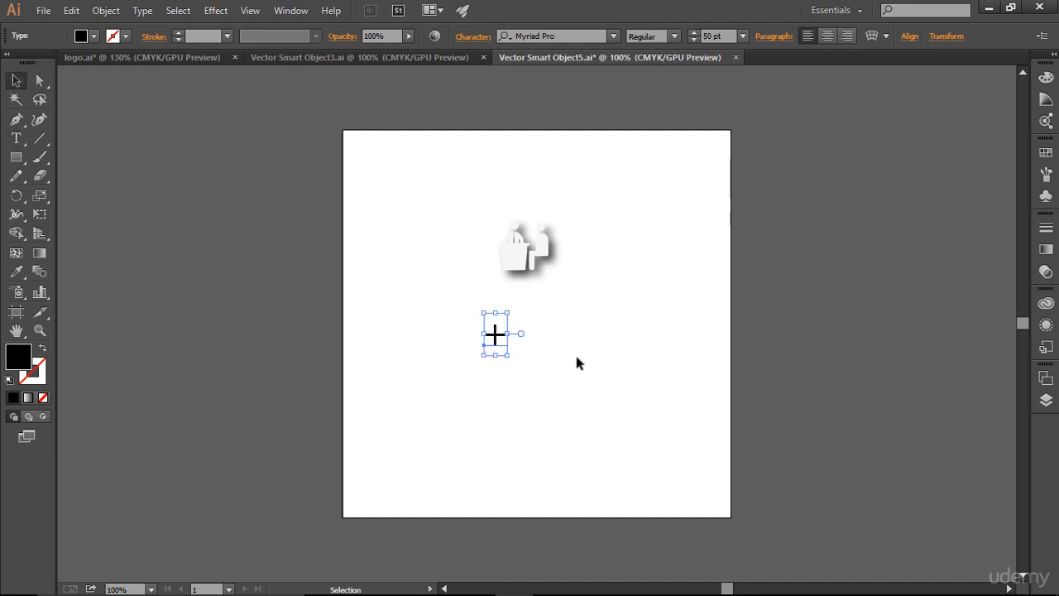
right_click(500, 328)
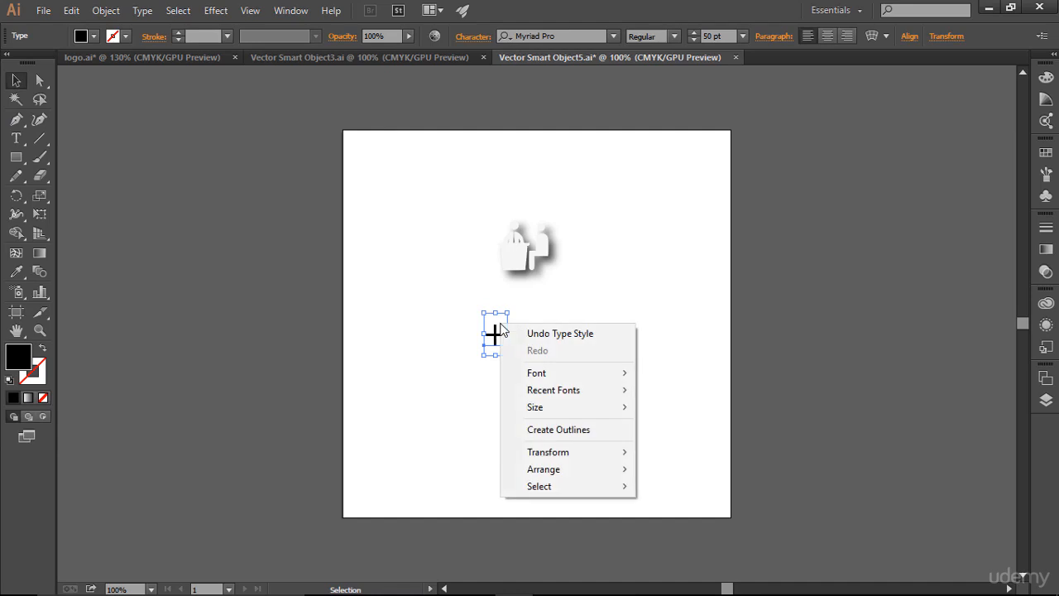
left_click(577, 431)
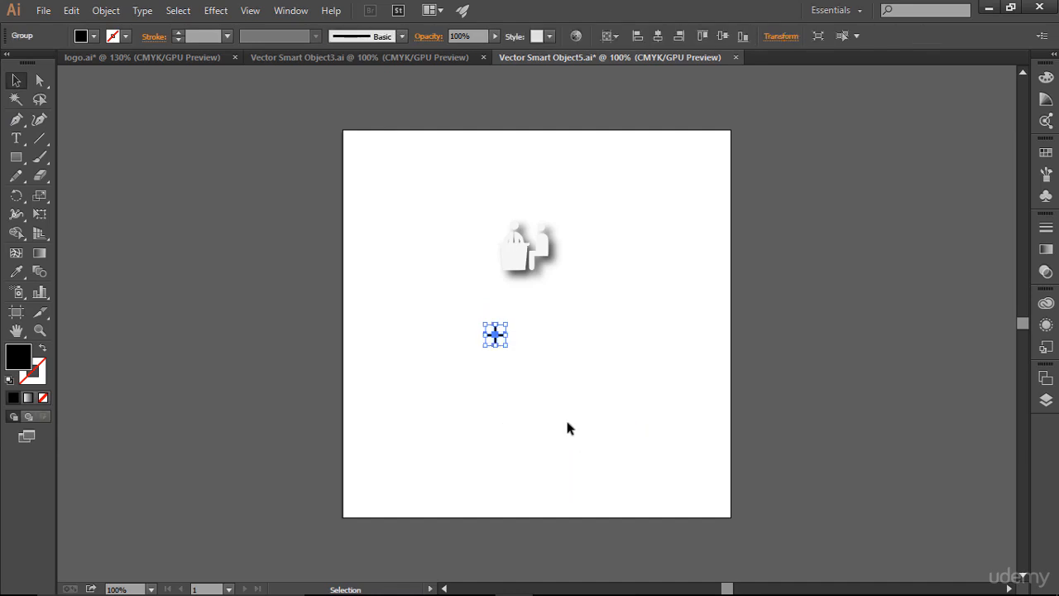
key("a")
- Paste the plus sign into the Photoshop cover as a Smart Object and place it between the user icon and the jacket
key("alt+Tab")
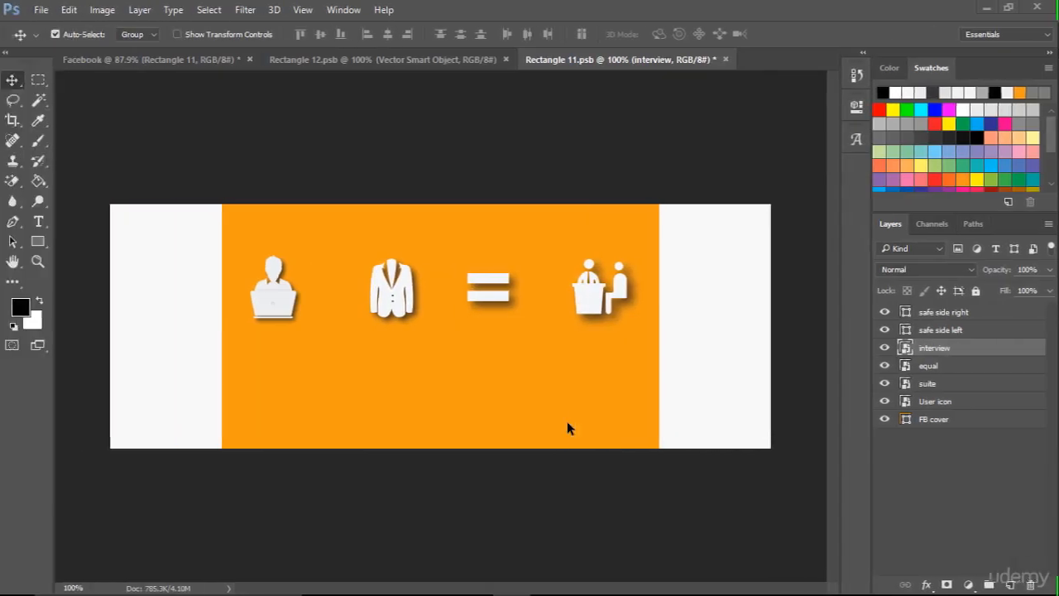
key("ctrl+v")
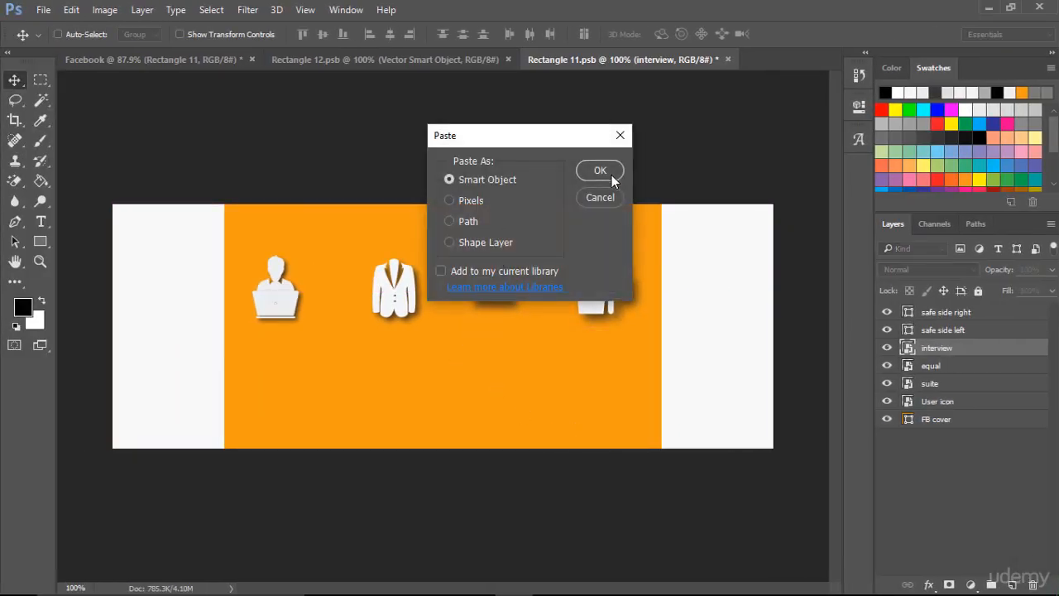
left_click(610, 174)
left_click_drag(442, 328, 336, 293)
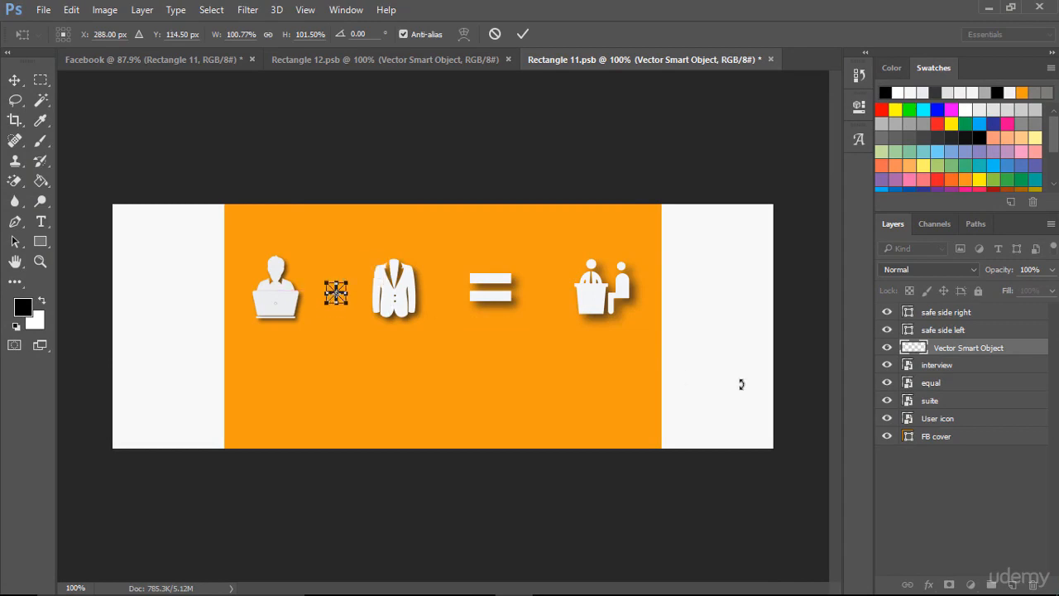
key("Up")
left_click(523, 34)
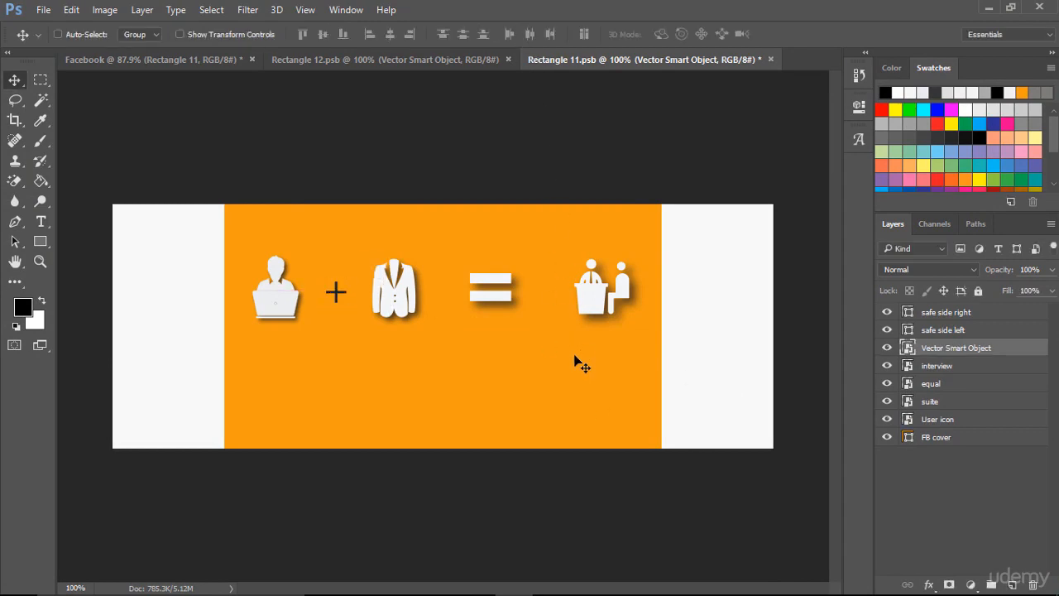
- Rename the plus sign's layer as add
double_click(958, 349)
type("add")
key("Return")
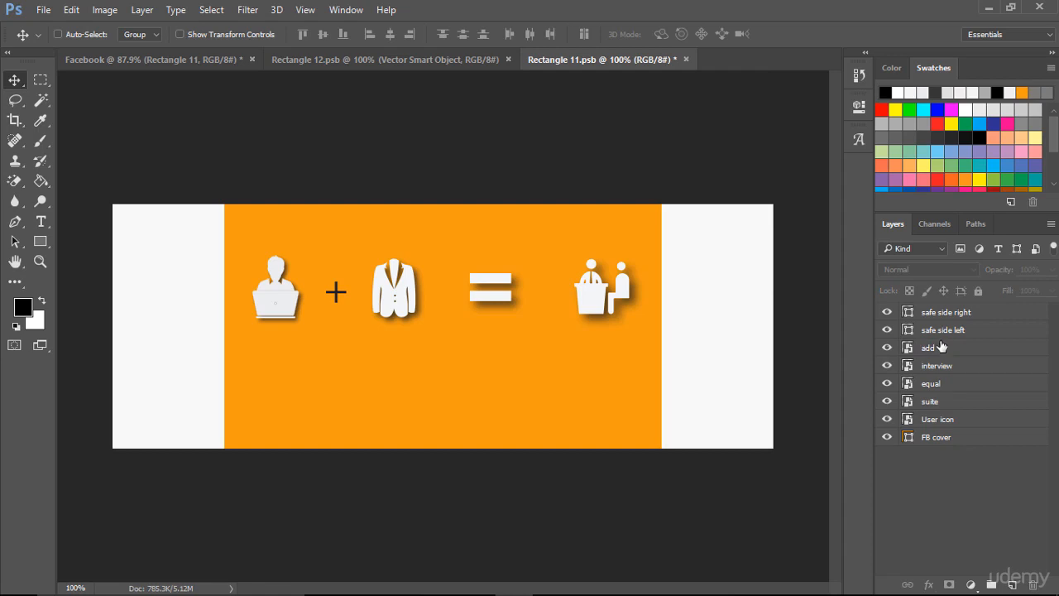
- Open the add layer's Smart Object in Illustrator and set the plus sign's fill colour to f4f4f4
double_click(907, 349)
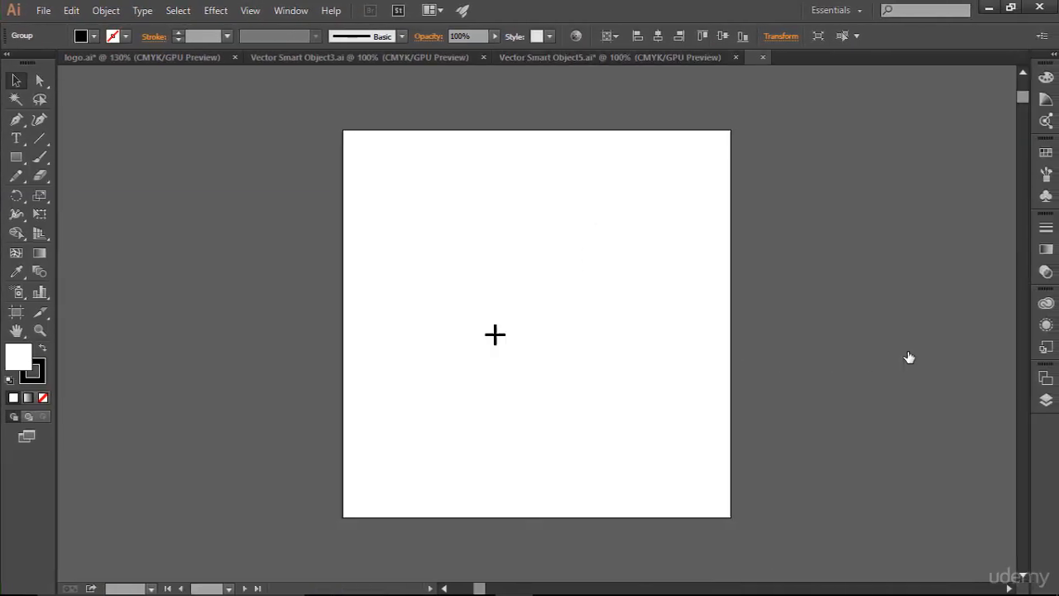
left_click(494, 334)
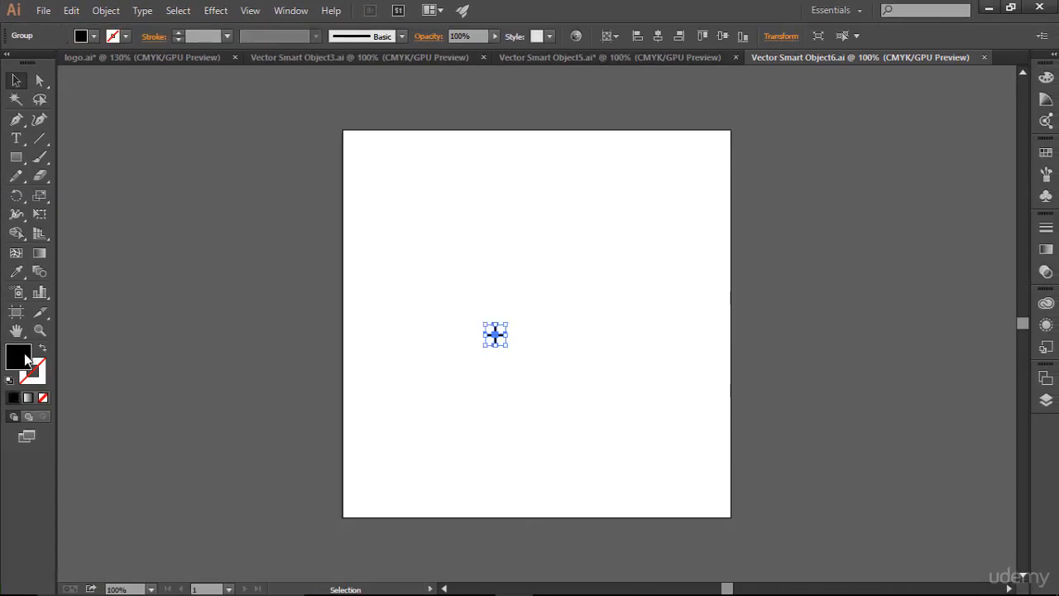
double_click(21, 358)
type("f4f4f4")
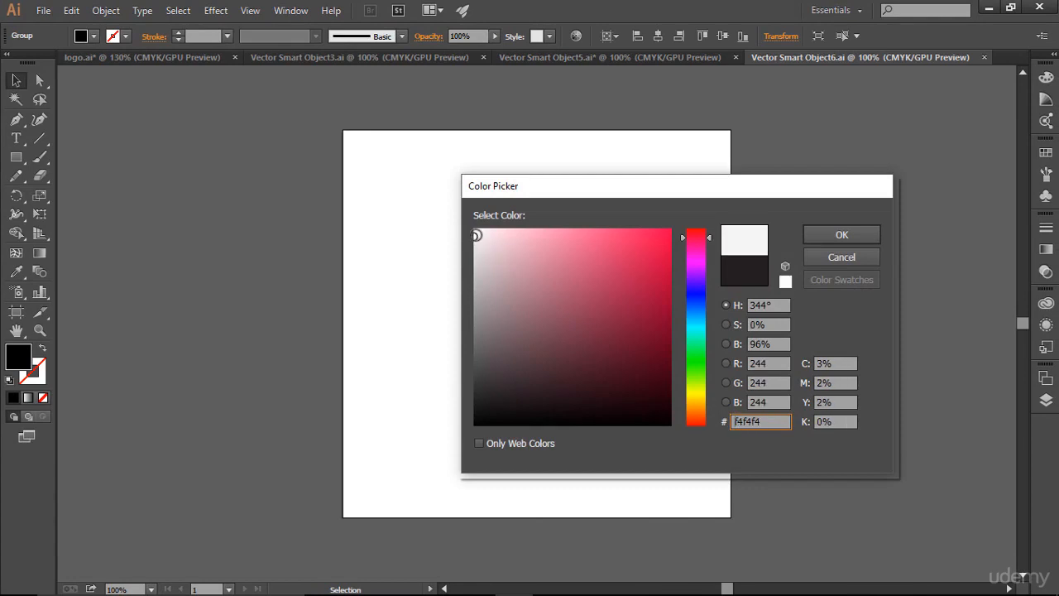
left_click(854, 234)
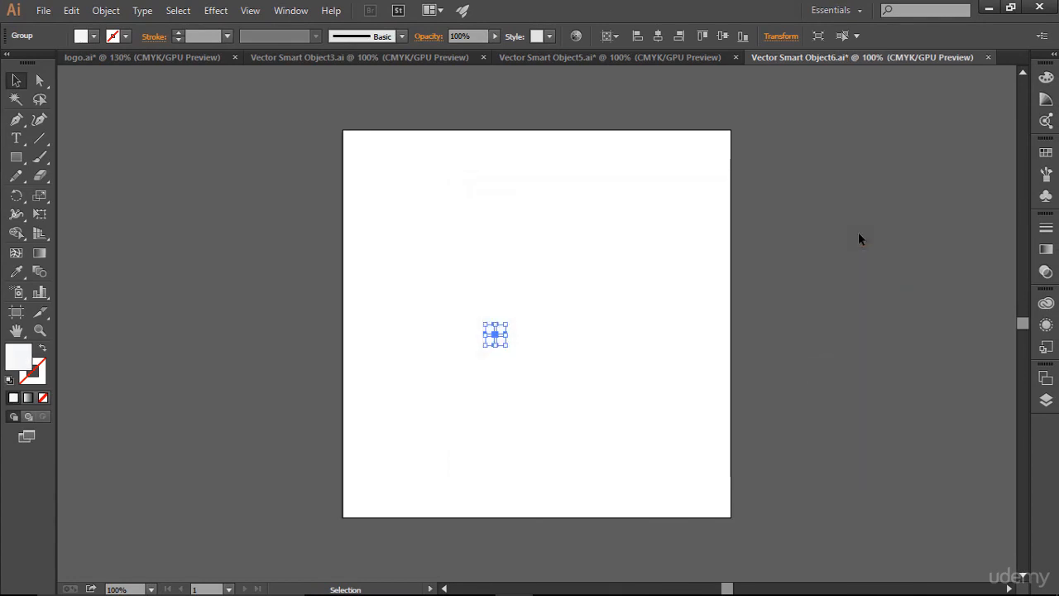
- Apply a Drop Shadow effect to the plus sign and save its Smart Object file
left_click(216, 10)
mouse_move(273, 187)
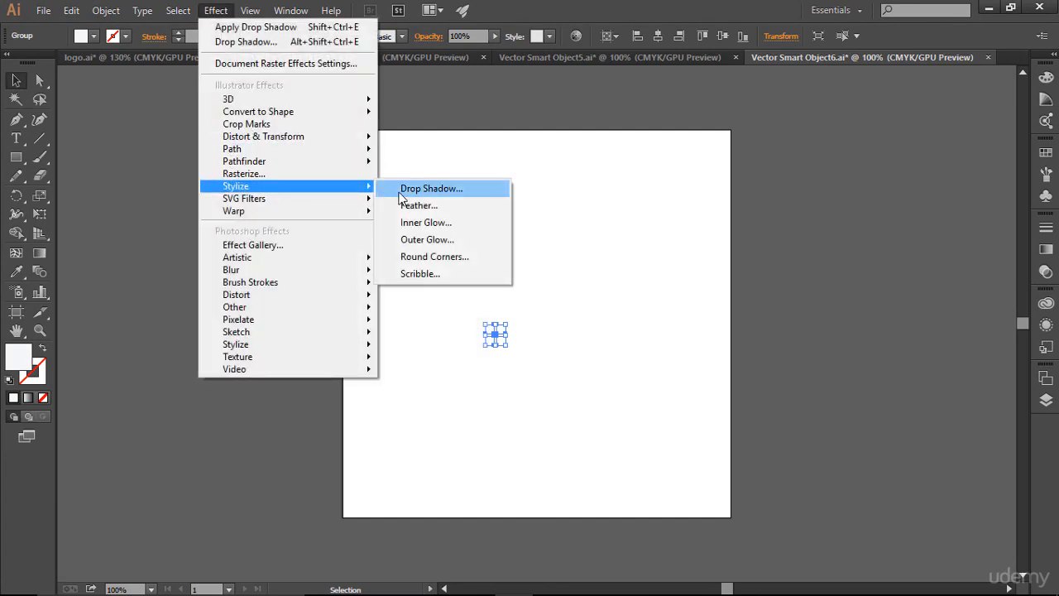
left_click(431, 188)
left_click(747, 303)
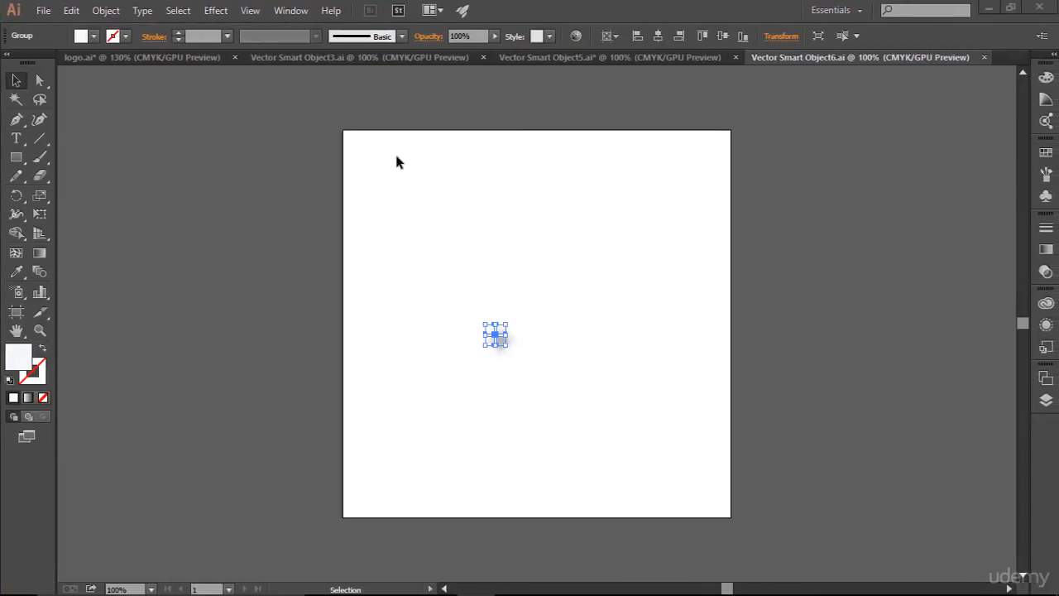
- Copy the handwritten signature with its underline from logo.ai and switch to Photoshop
left_click(197, 58)
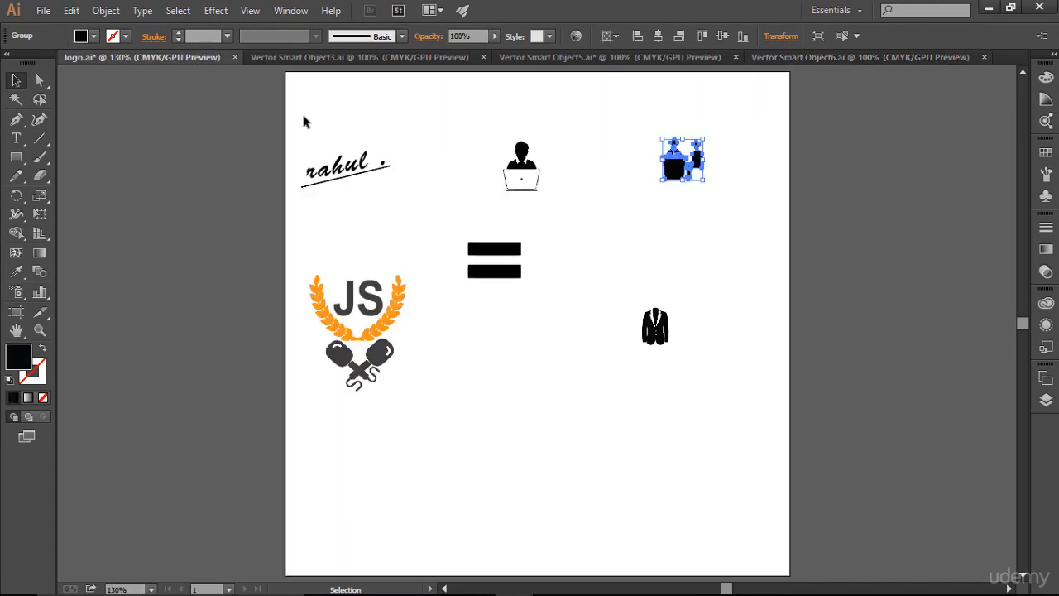
left_click_drag(298, 133, 422, 214)
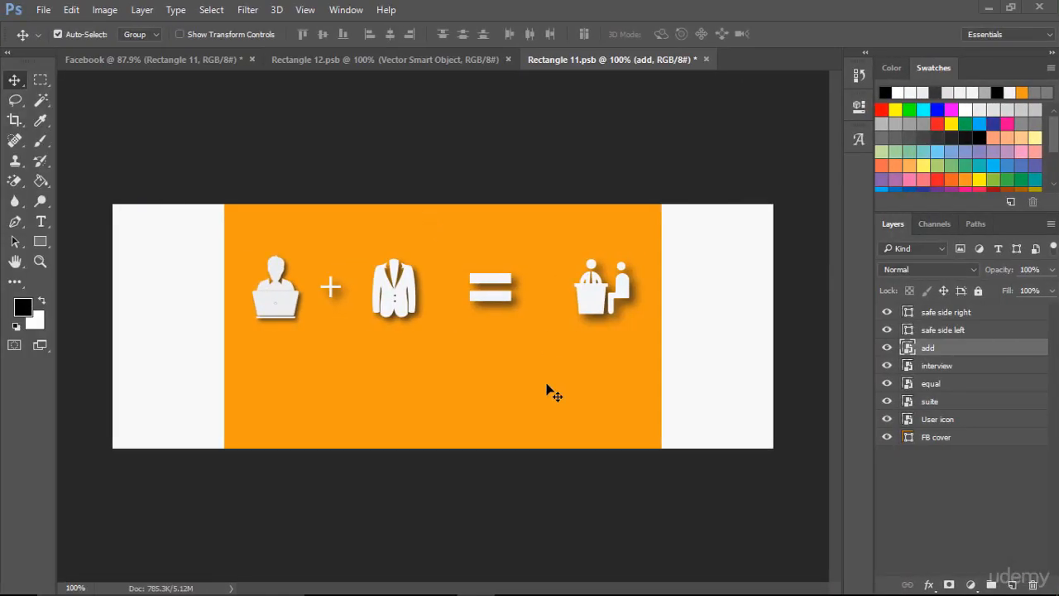
key("ctrl")
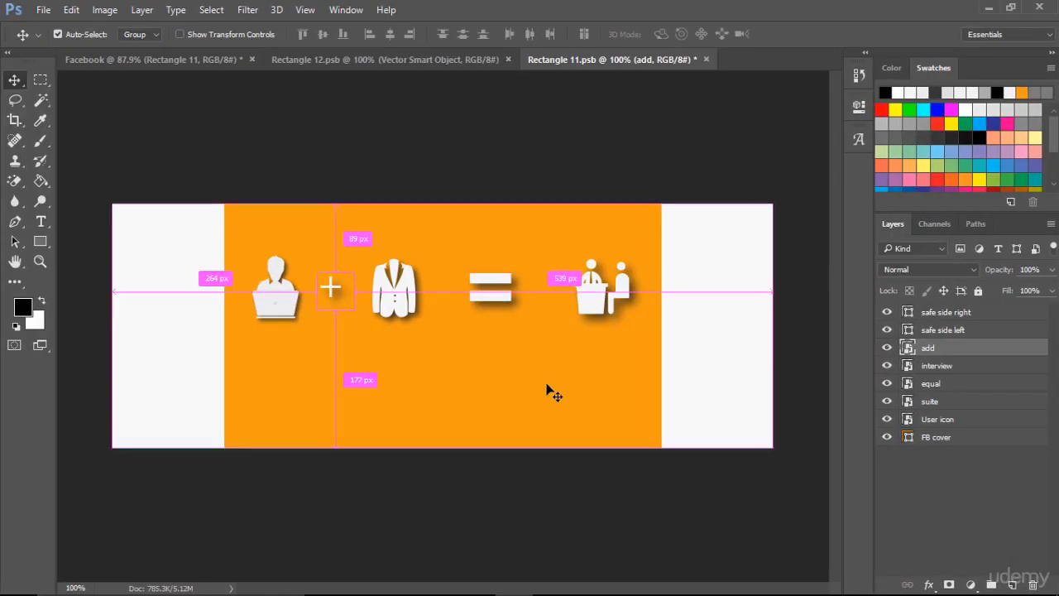
- Paste the signature into the cover as a Smart Object and place it below the icon row, near the horizontal centre
key("ctrl+v")
left_click(600, 170)
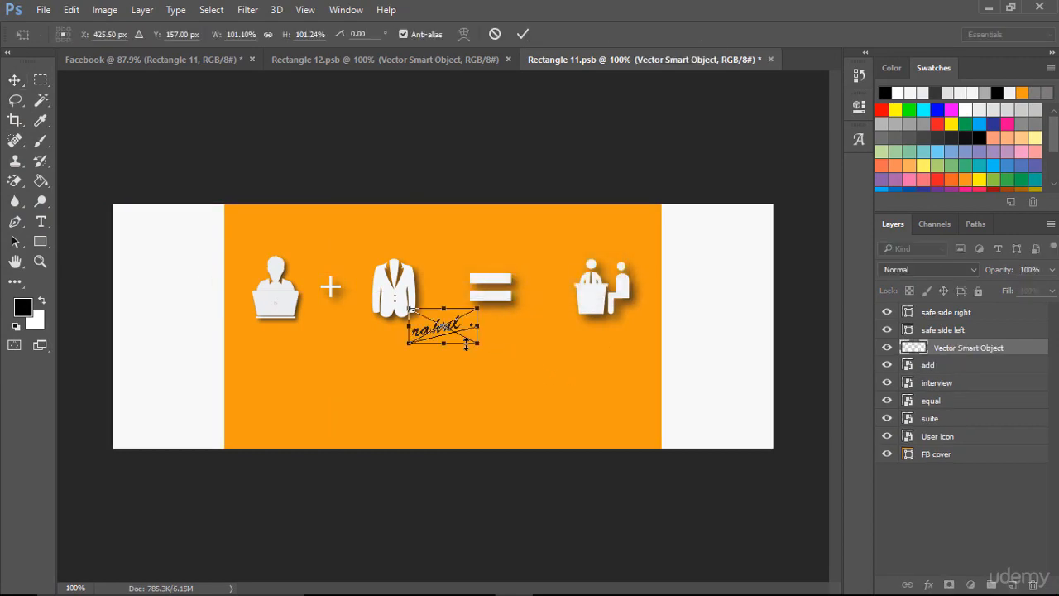
left_click_drag(451, 334, 451, 372)
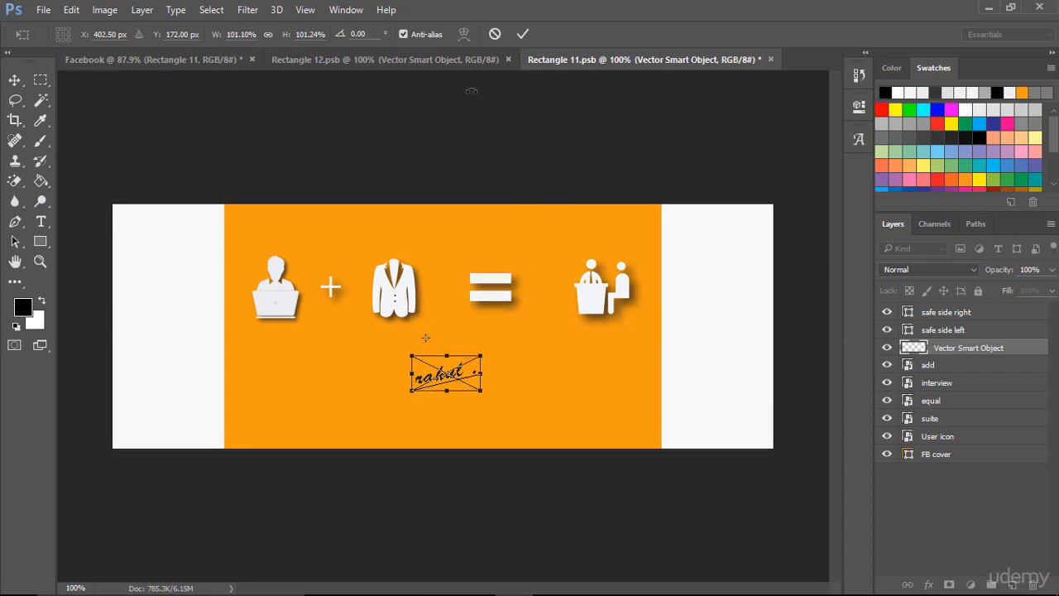
left_click(523, 34)
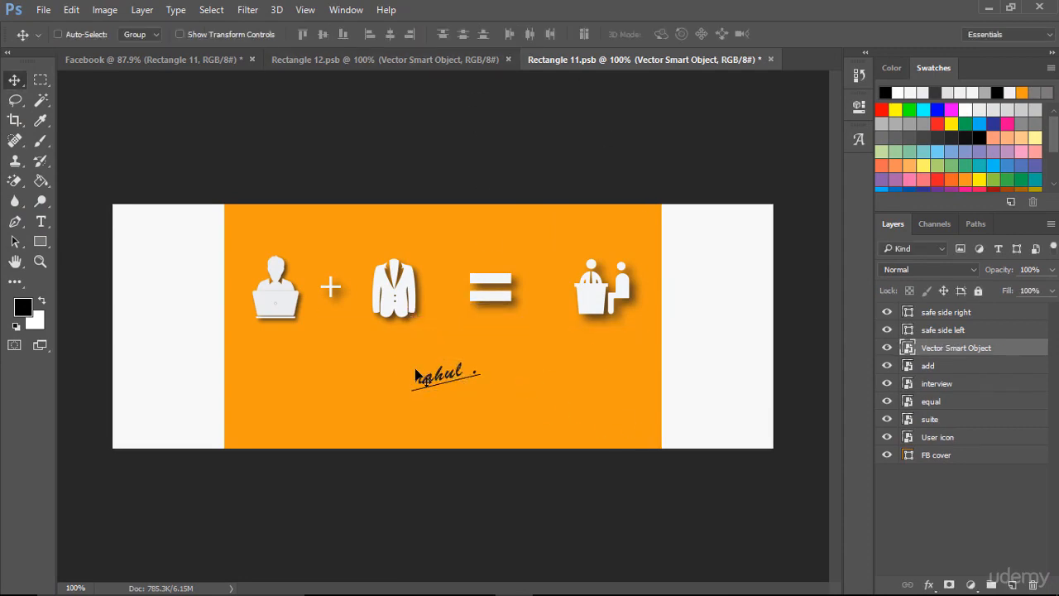
left_click_drag(447, 383, 444, 374)
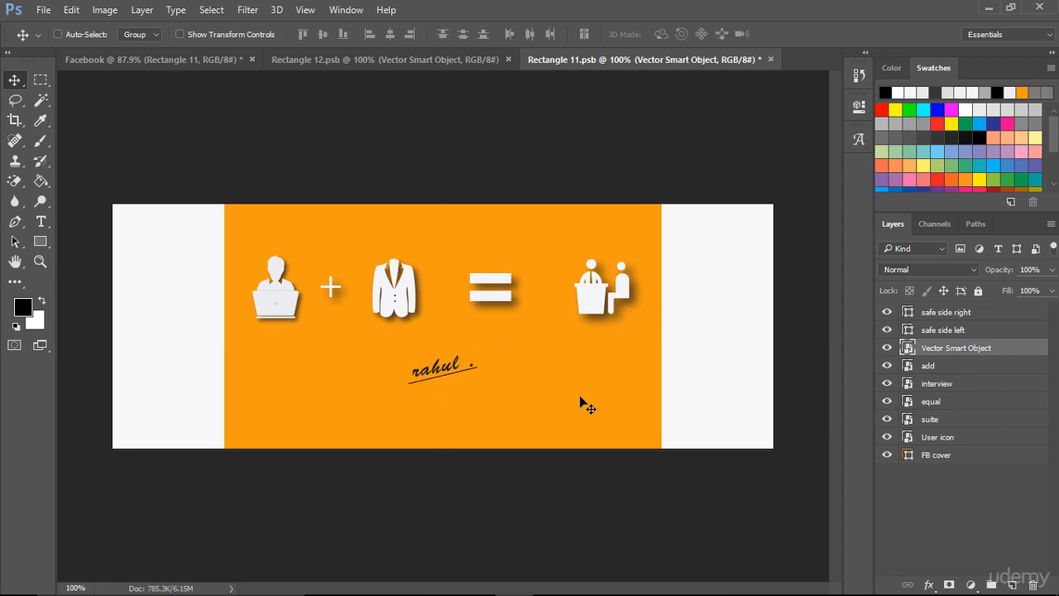
- Rename the signature's layer as sign
double_click(949, 347)
type("s")
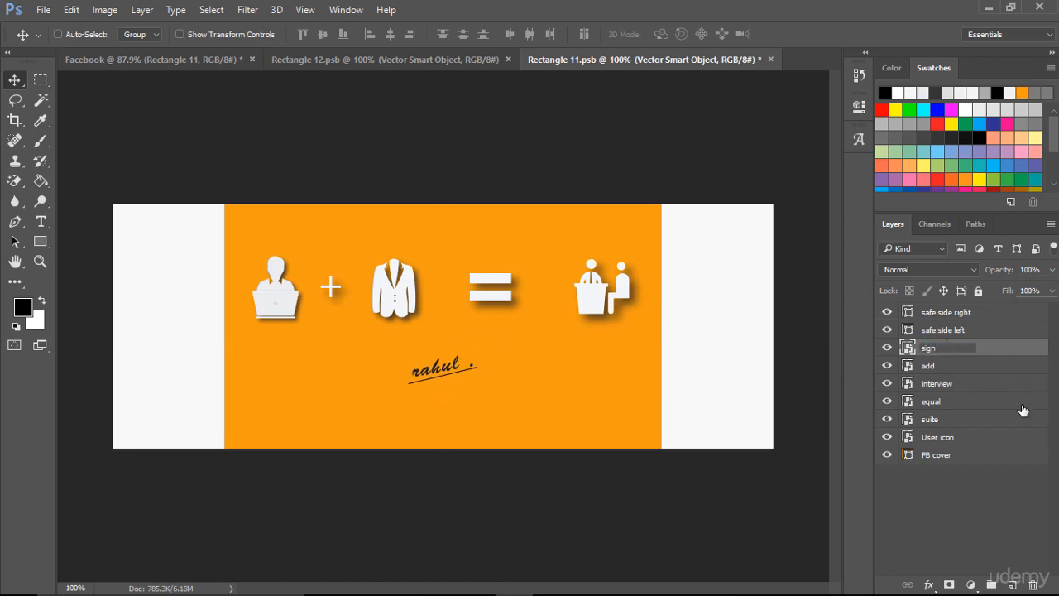
type("ign")
left_click(907, 535)
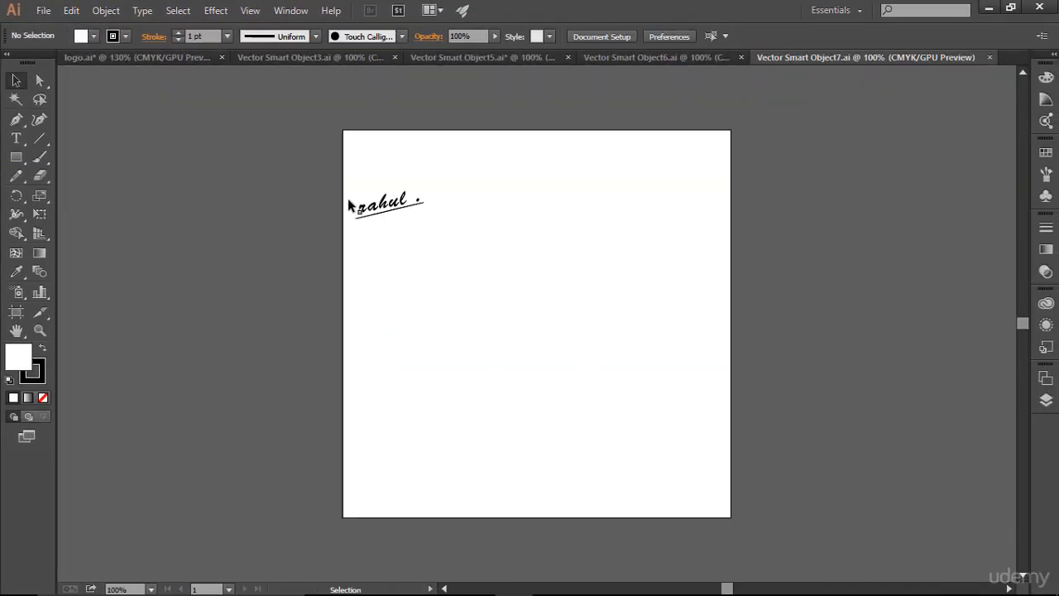
- In the sign Smart Object's Illustrator file, set the signature's fill colour to cccccc
left_click_drag(342, 158, 486, 299)
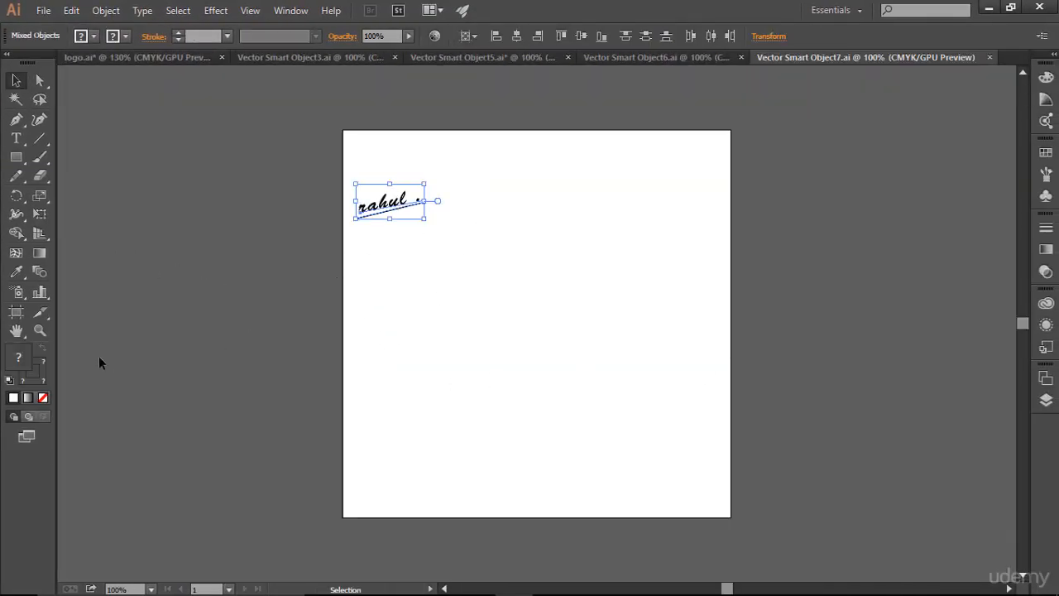
double_click(21, 358)
left_click(473, 243)
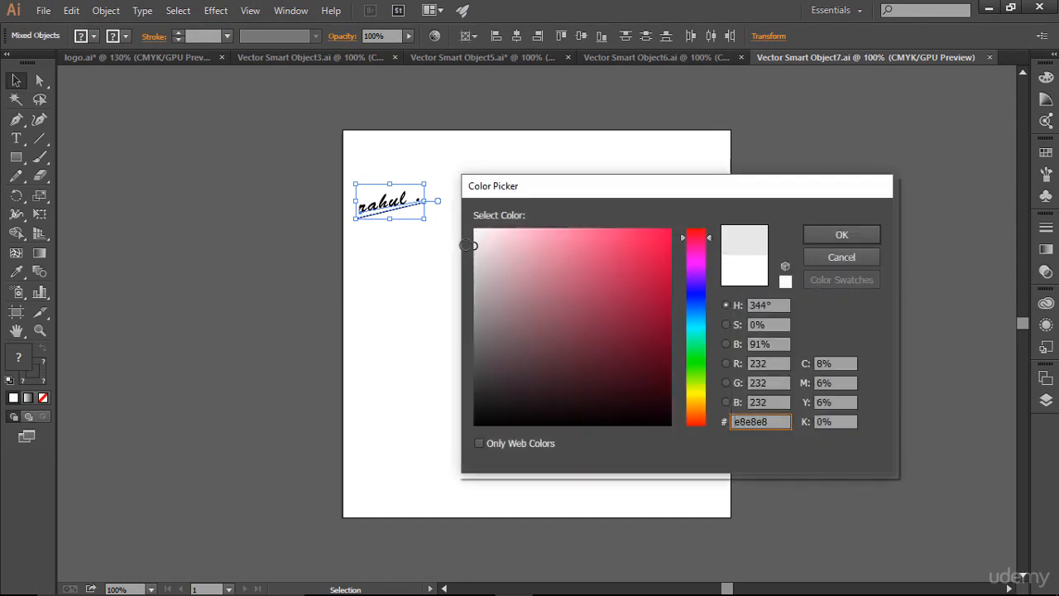
left_click_drag(465, 242, 467, 236)
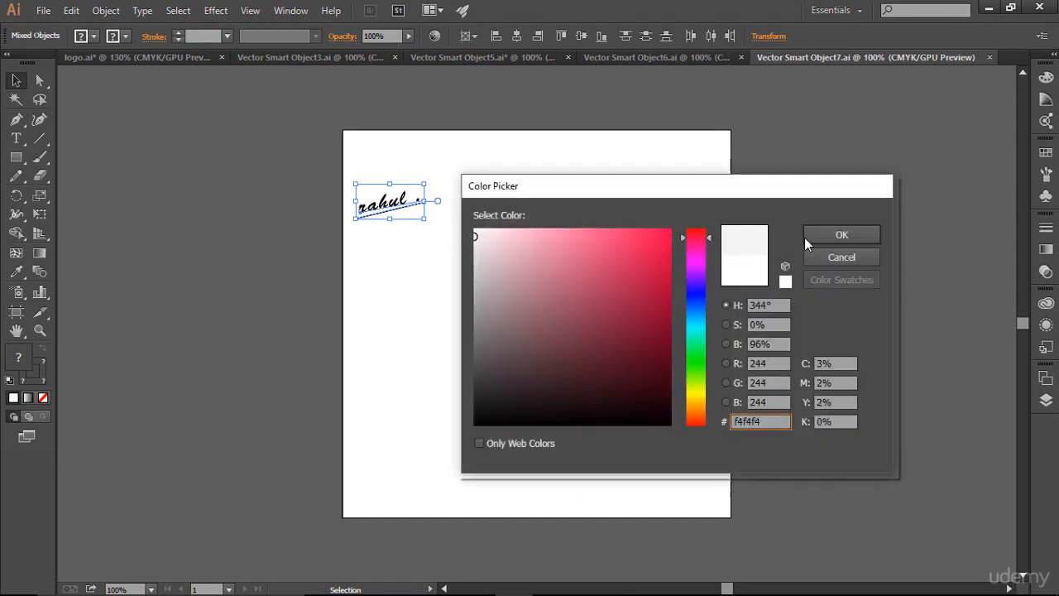
left_click(469, 268)
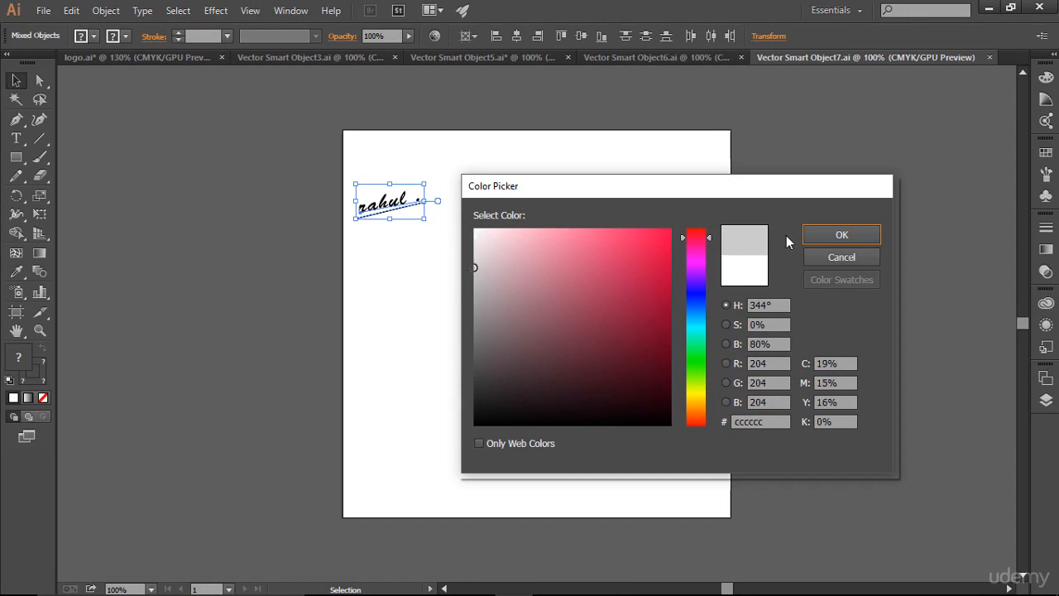
left_click(842, 234)
left_click(686, 295)
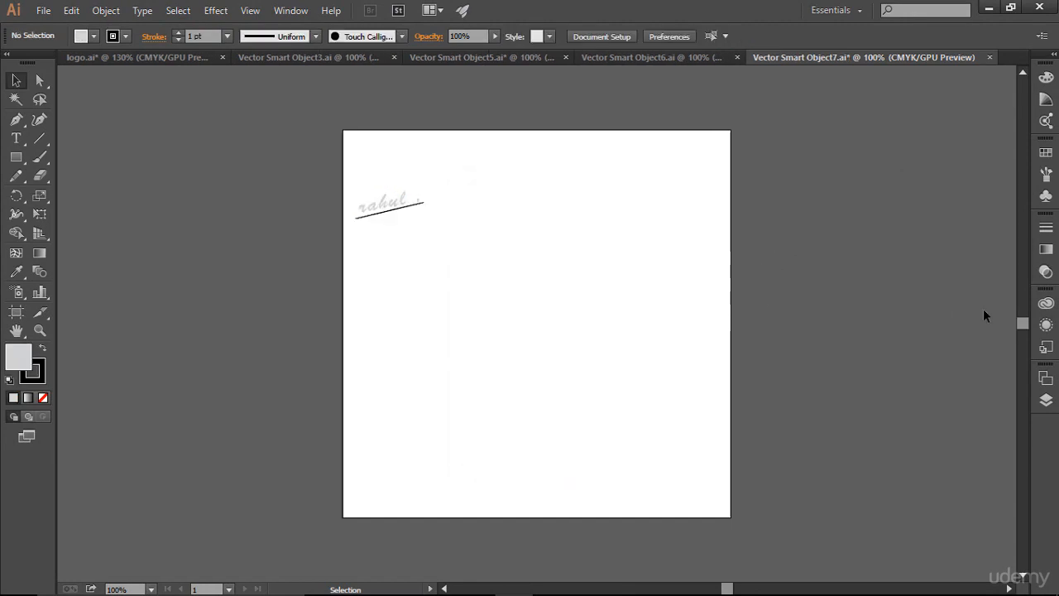
- Set the stroke colour of the signature's underline to dddddd, save the file and return to Photoshop
left_click(396, 214)
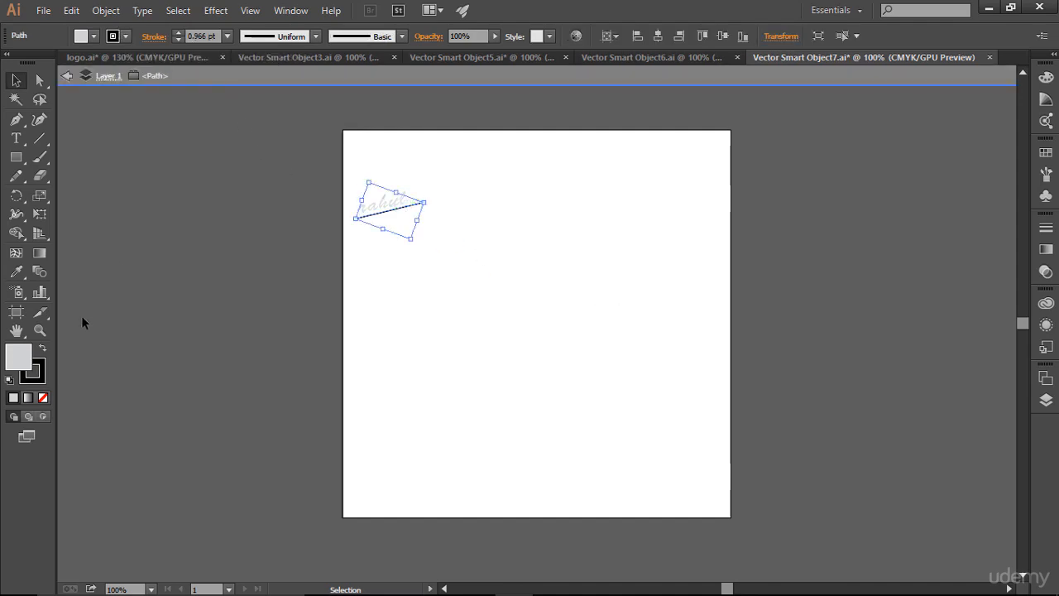
left_click(44, 374)
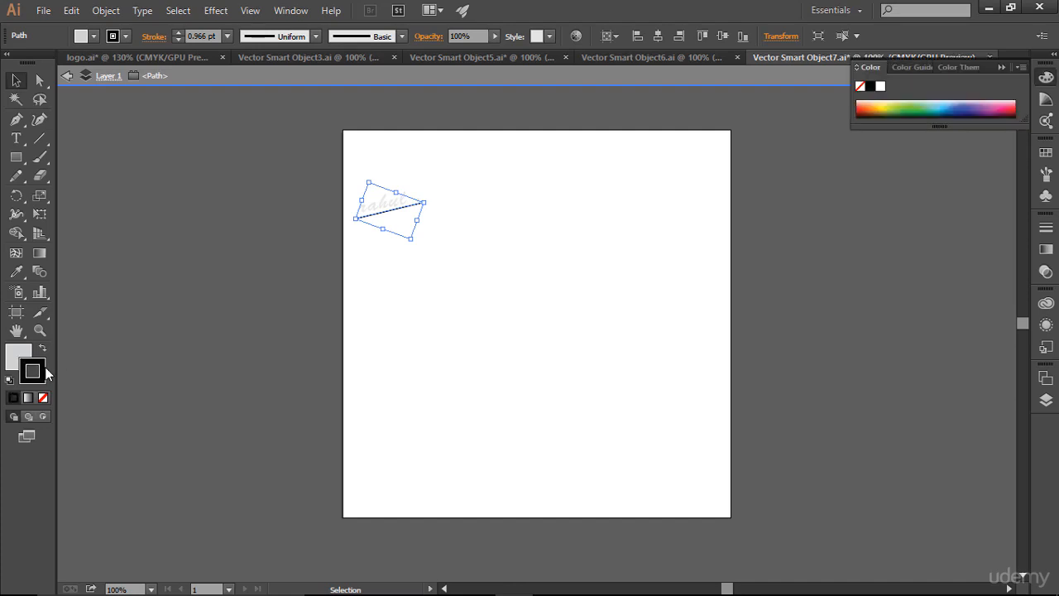
double_click(43, 374)
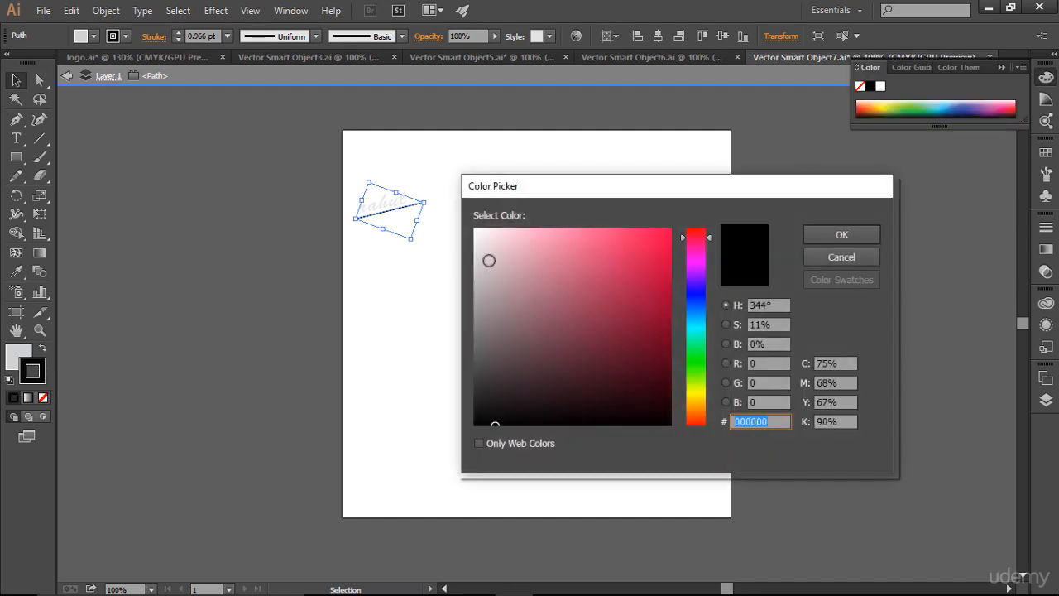
mouse_move(489, 257)
left_mouse_down()
mouse_move(472, 237)
mouse_move(457, 254)
left_mouse_up()
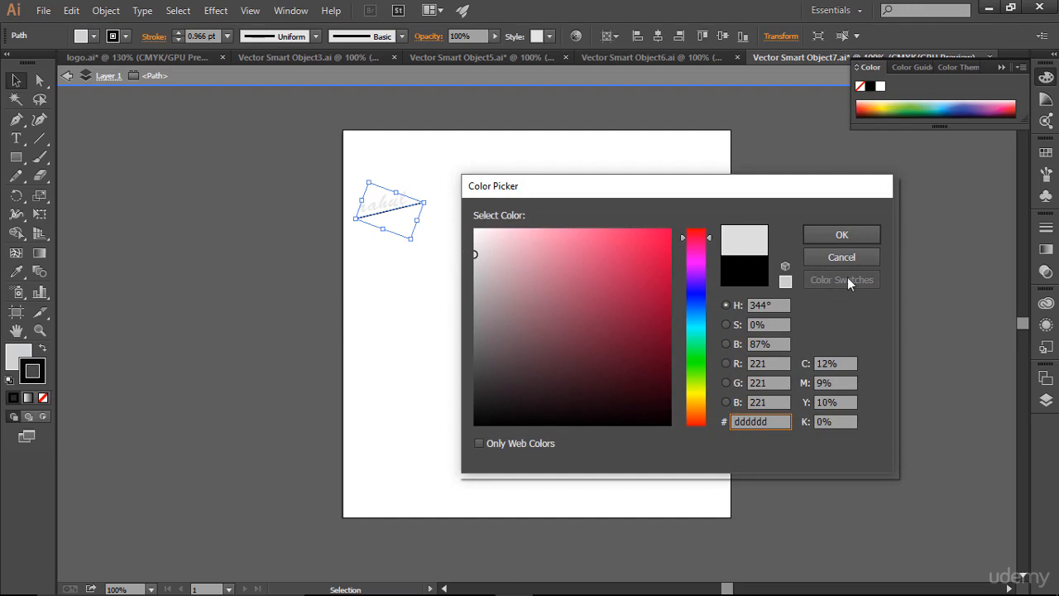
left_click(850, 240)
left_click(67, 77)
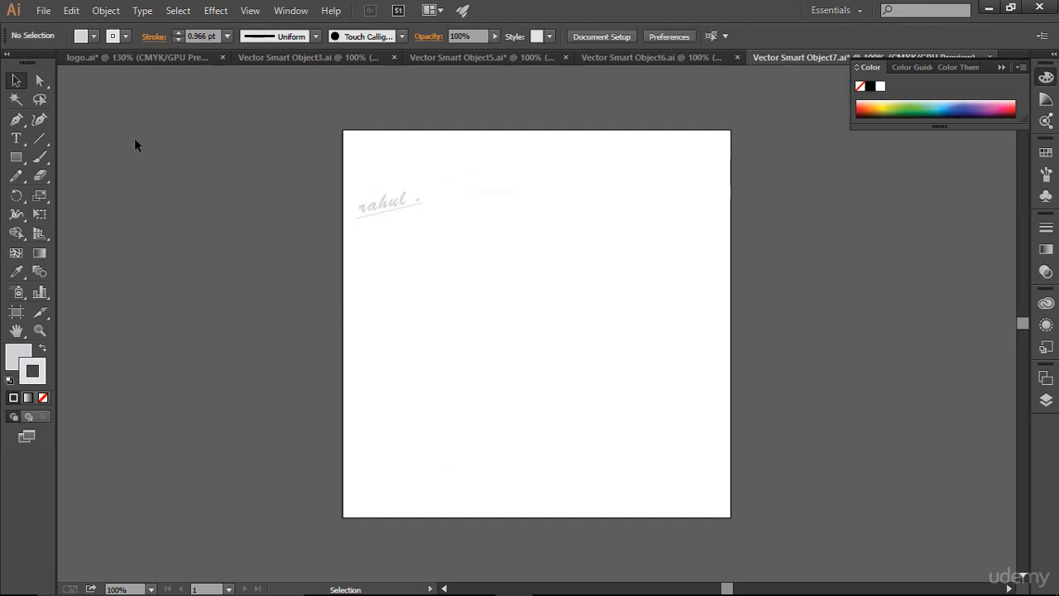
key("a")
key("ctrl+s")
key("alt+Tab")
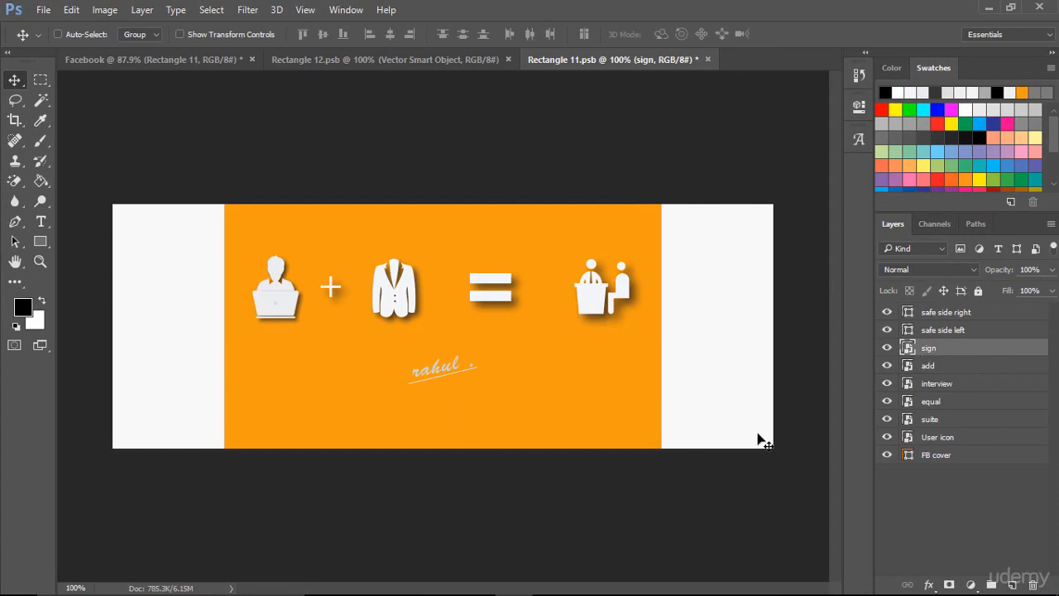
- Back in Illustrator, apply a Multiply drop shadow to the whole signature with 75% opacity, 0.1 in offsets and 0.07 in blur, then save
key("alt+Tab")
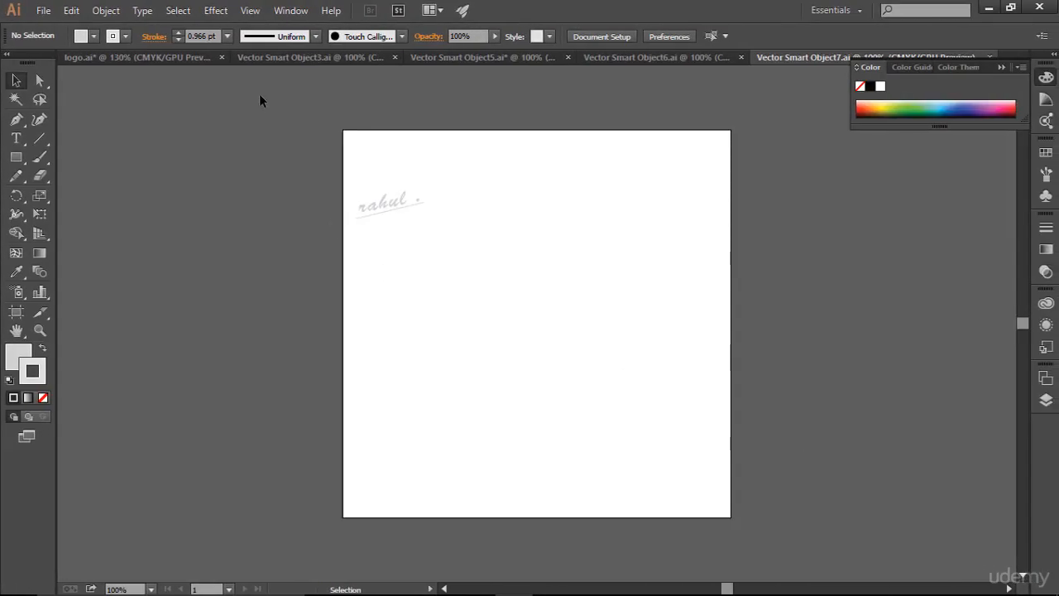
left_click_drag(259, 100, 477, 278)
left_click(216, 10)
mouse_move(296, 196)
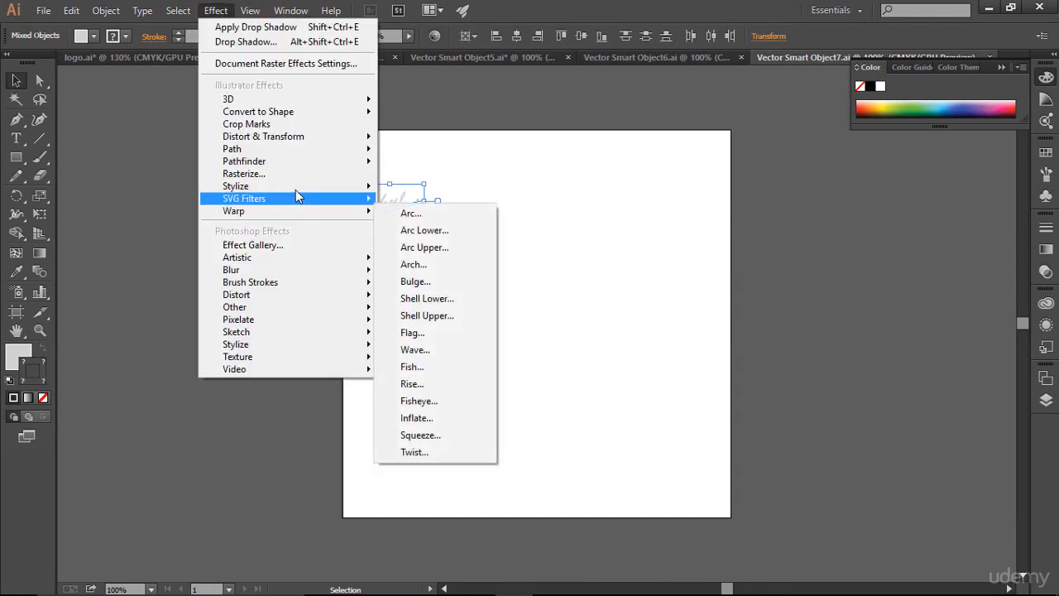
left_click(430, 186)
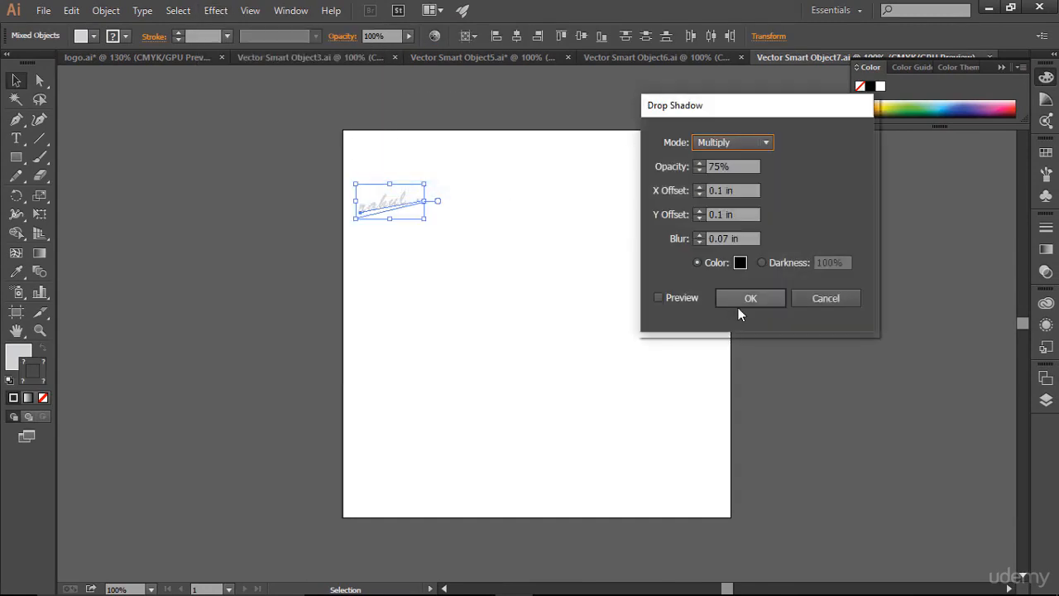
left_click(751, 299)
key("ctrl+s")
key("alt+Tab")
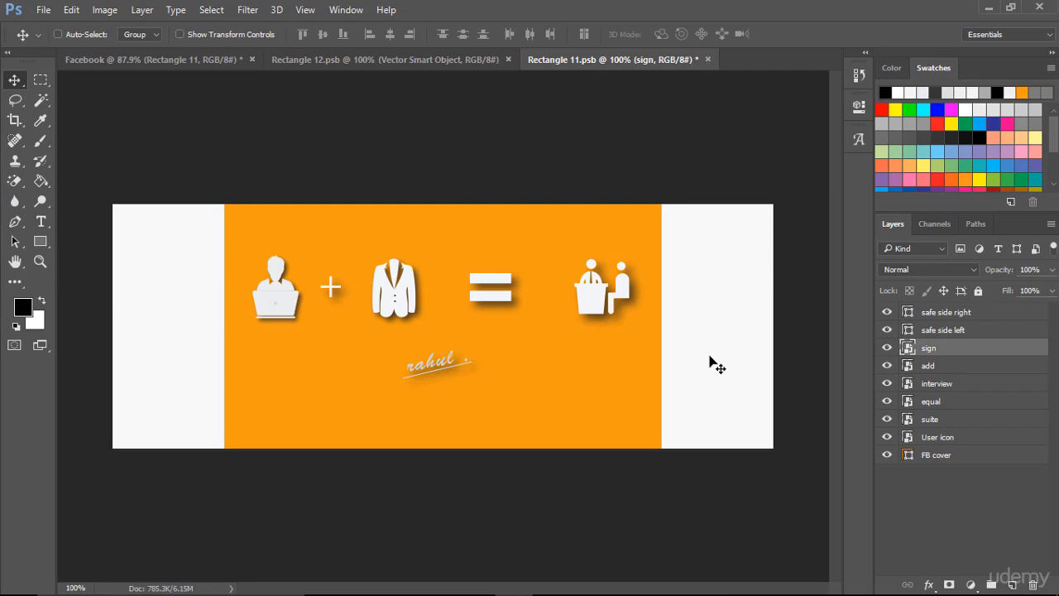
- Group the add, interview, equal, suite and User icon layers and nudge the group slightly down on the cover
left_click(920, 367)
left_click(935, 438, "shift")
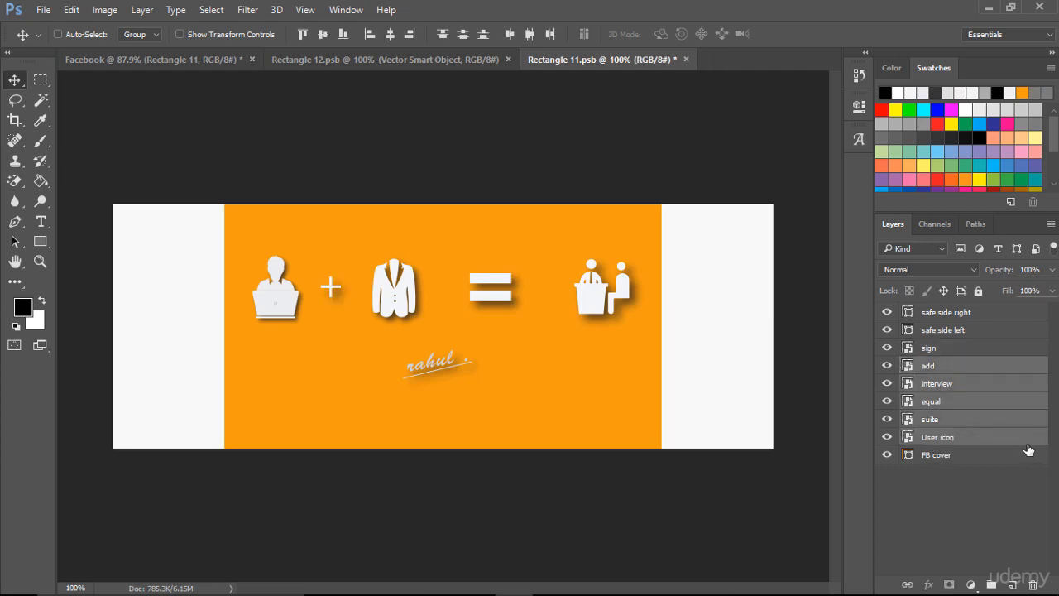
key("ctrl+g")
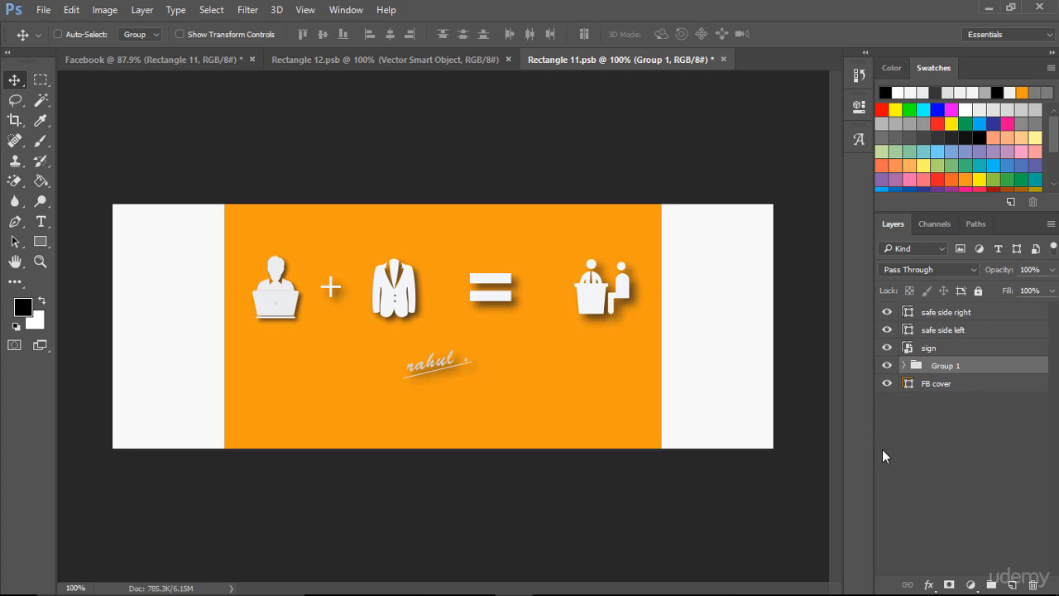
key("Down")
key("Down")
key("Down")
key("Down")
key("Down")
key("Down")
key("Down")
key("Down")
key("Down")
key("Down")
key("Down")
key("Down")
key("Down")
key("Down")
key("Down")
key("Down")
key("Down")
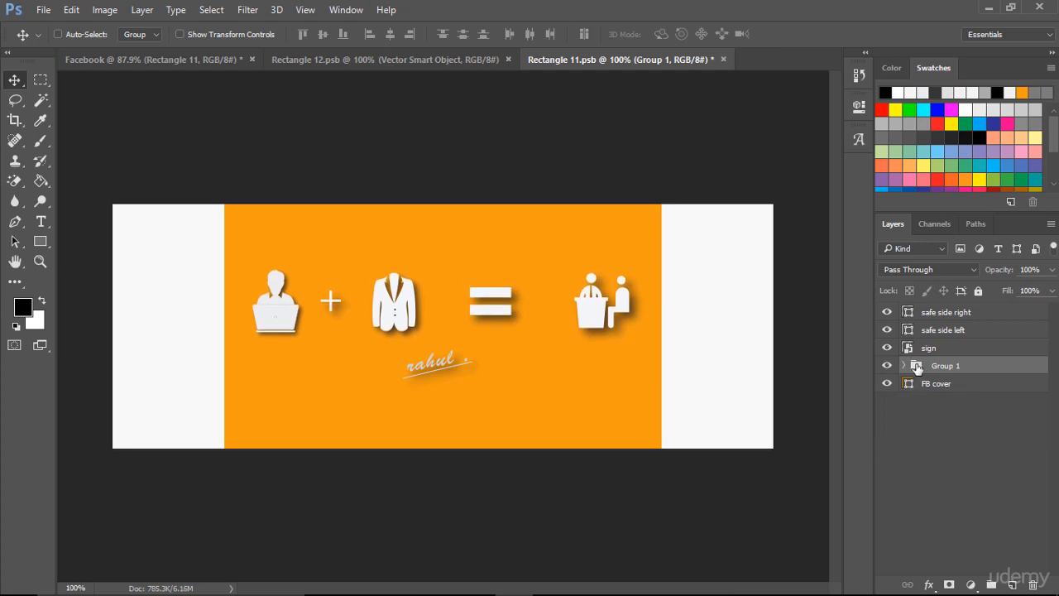
- Nudge the sign layer slightly down to widen its gap below the icon row
left_click(910, 348)
key("Down")
key("Down")
key("Down")
key("Down")
key("Down")
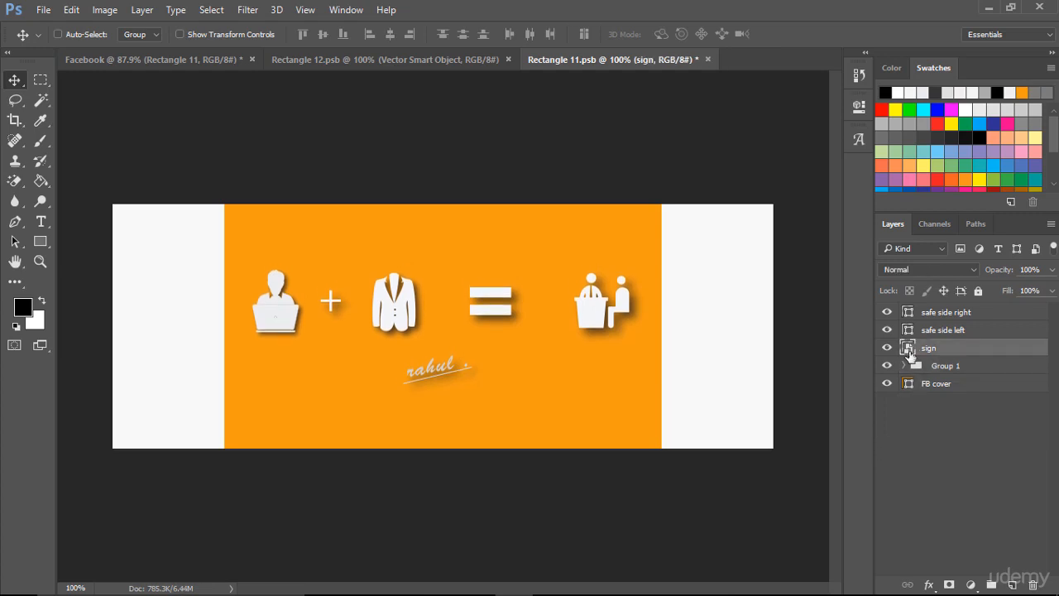
key("Down")
key("Down")
key("Down")
key("Down")
key("Down")
key("Down")
key("Down")
key("Down")
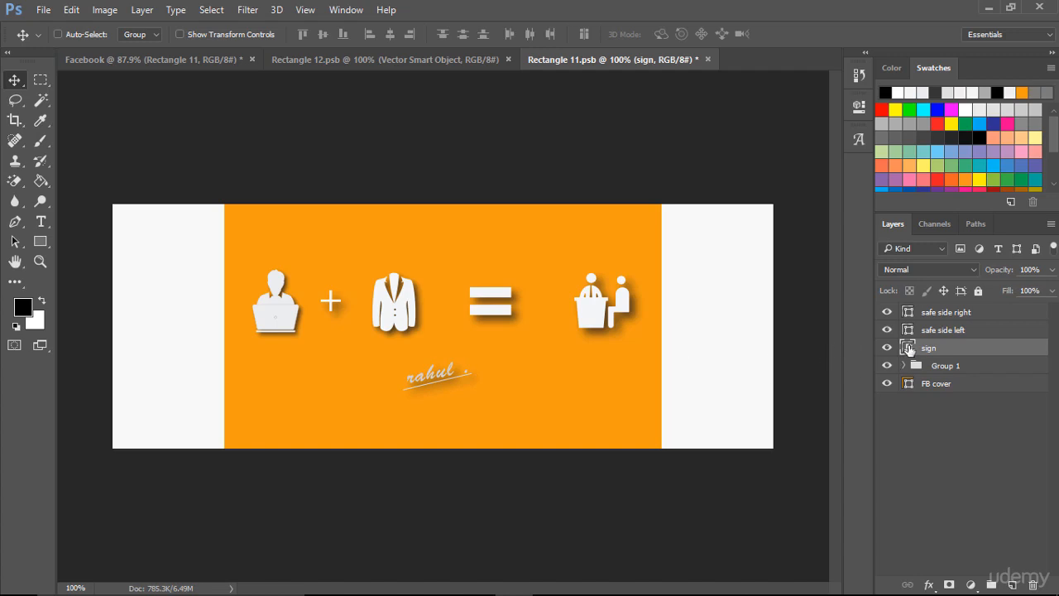
- Nudge the icon group slightly down on the orange cover, closer to the signature
left_click(910, 365)
key("Down")
key("Down")
key("Down")
key("Down")
key("Down")
key("Down")
key("Down")
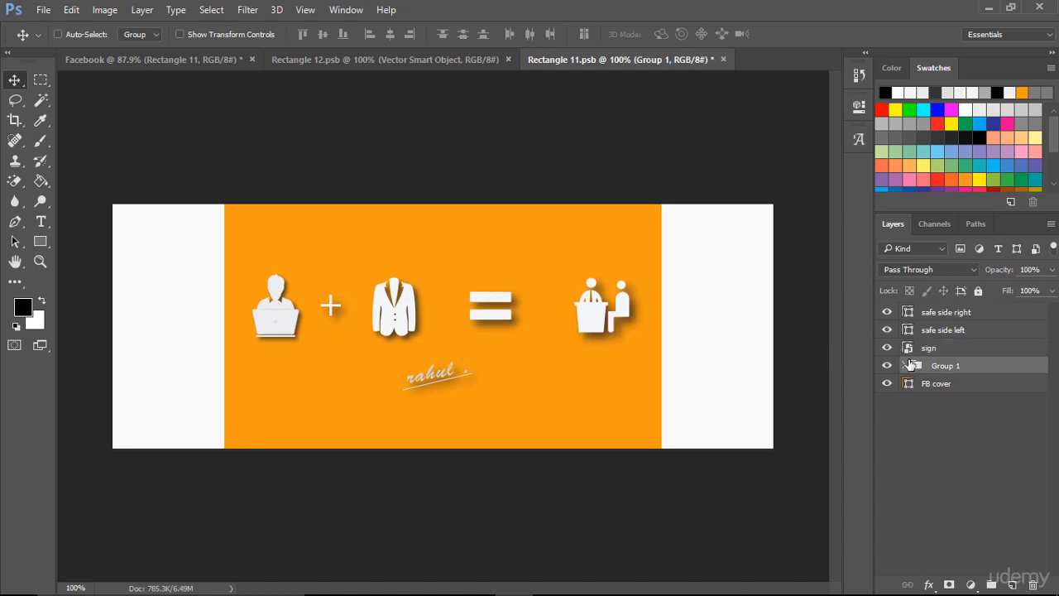
key("Down")
key("Down")
key("Down")
key("Down")
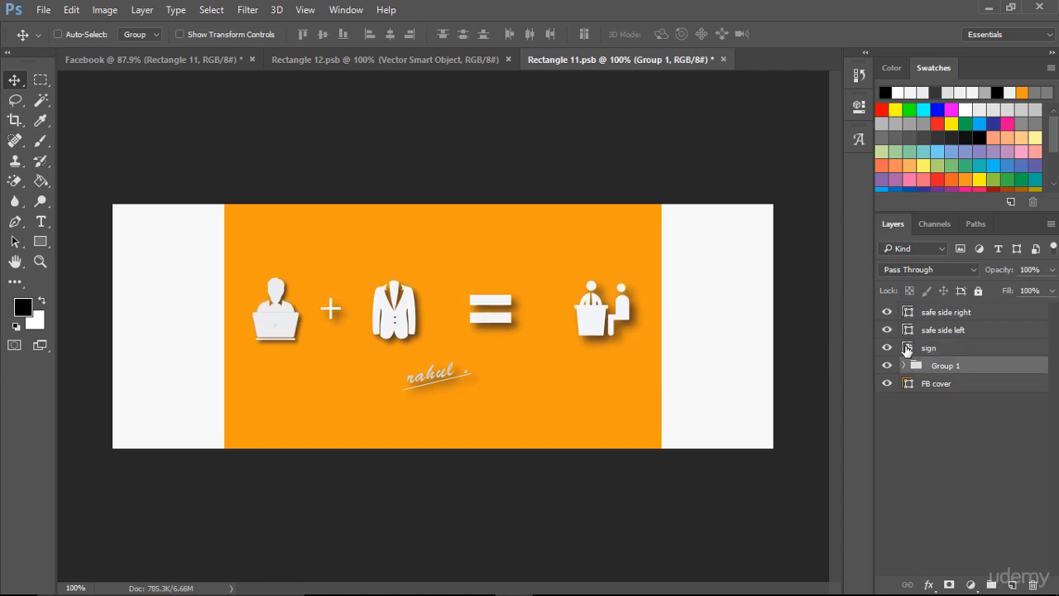
- Nudge the sign layer slightly further down to restore its spacing beneath the lowered icons
left_click(907, 349)
key("Down")
key("Down")
key("Down")
key("Down")
key("Down")
key("Down")
key("Down")
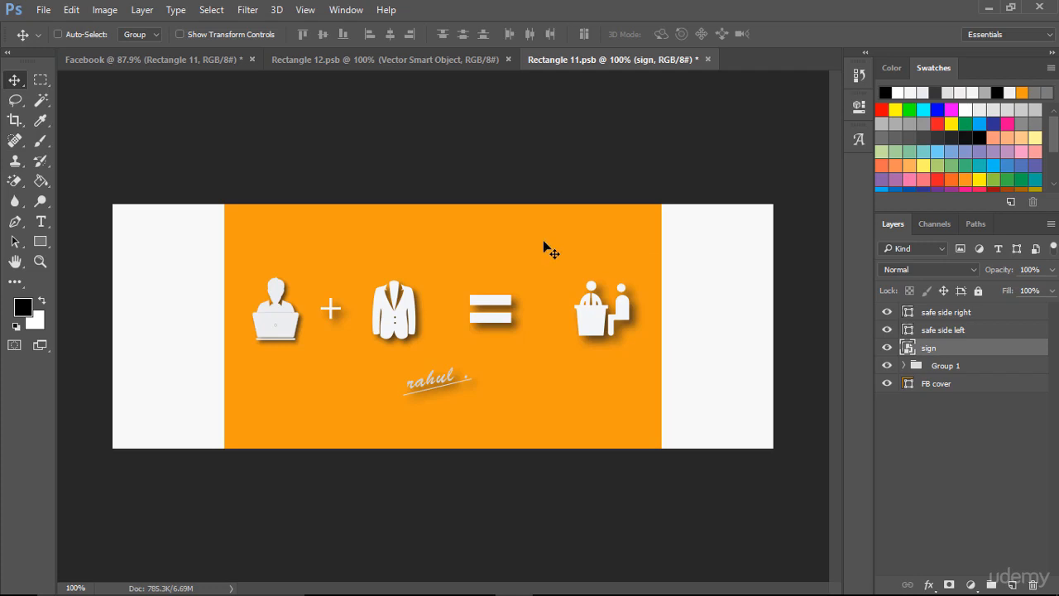
- Add a 24 pt Arial Bold headline above the icons reading "AN interview based javascript course"
left_click(44, 221)
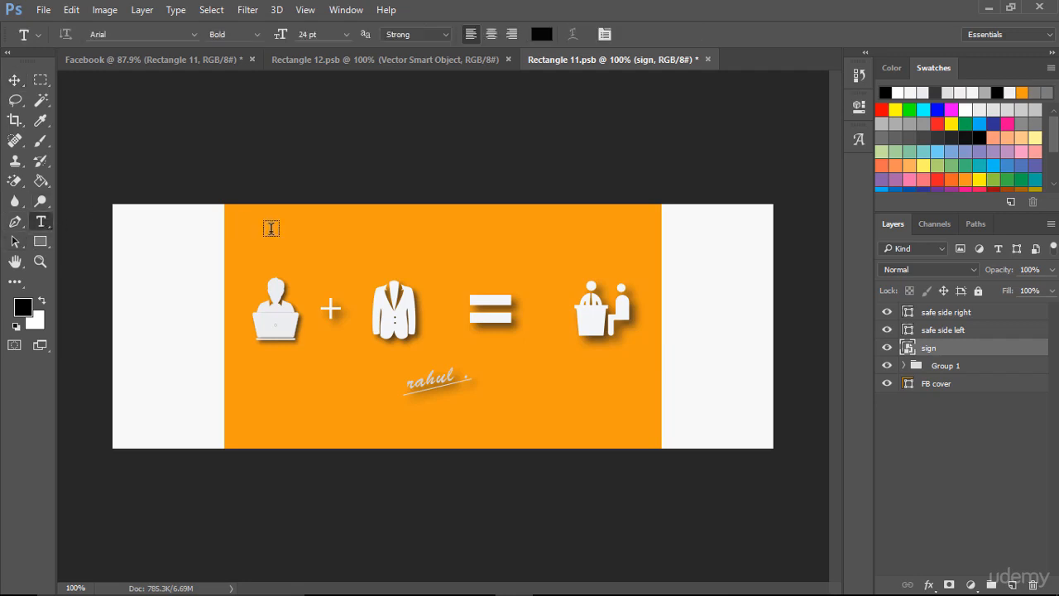
left_click(331, 246)
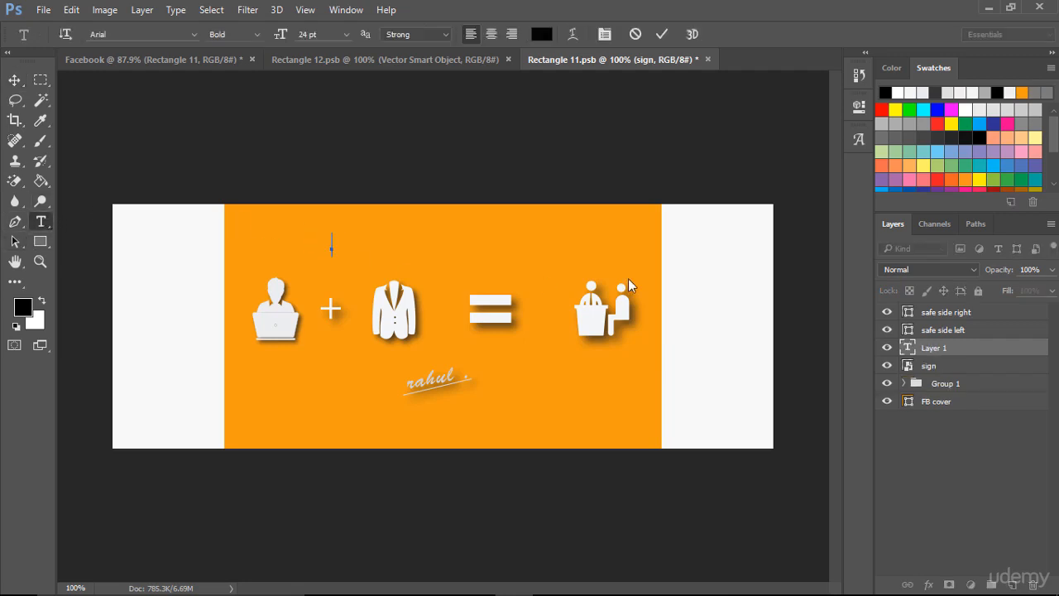
type("AN interview ba")
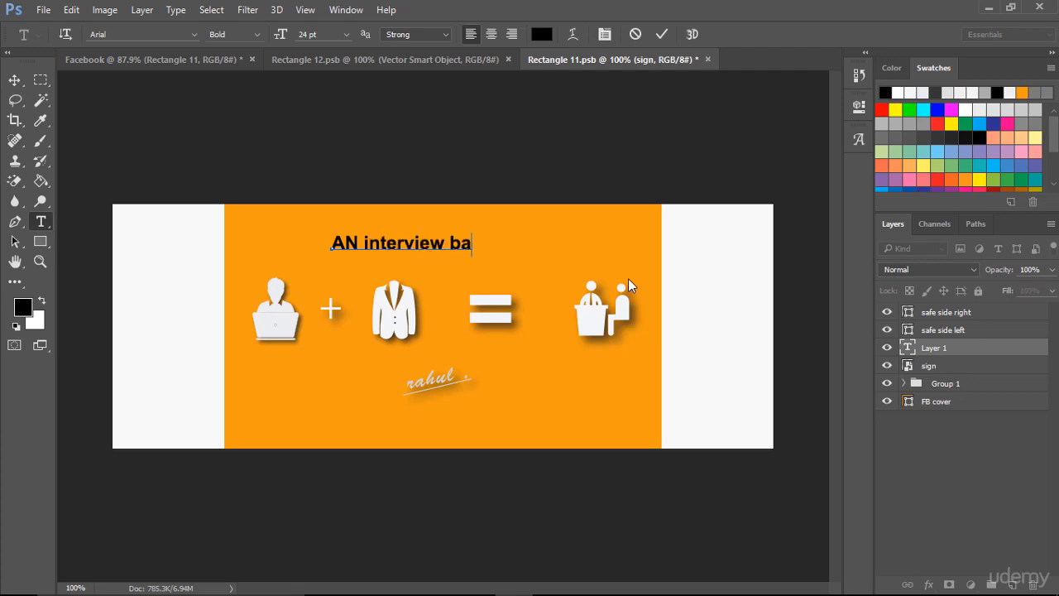
type("sed ja vascri")
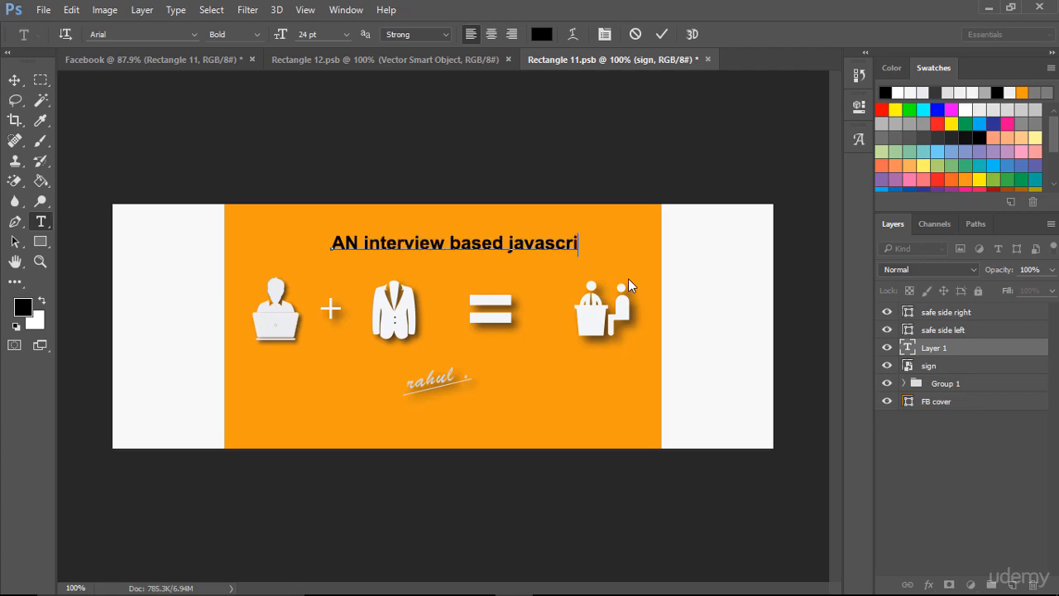
type("pt course")
- Delete the capital N from the first word of the headline
key("Home")
key("Right")
key("Right")
key("BackSpace")
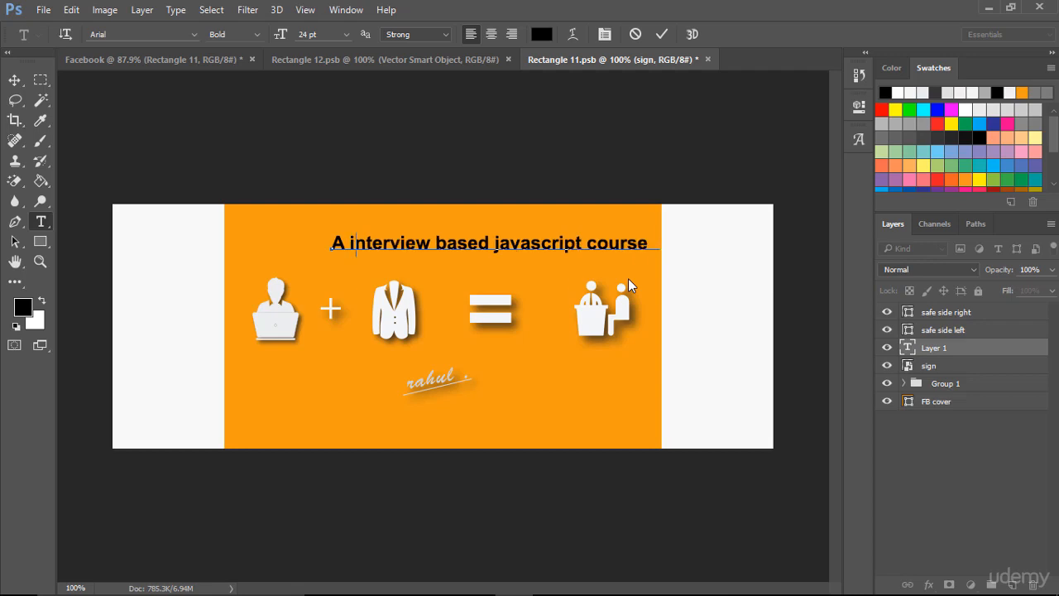
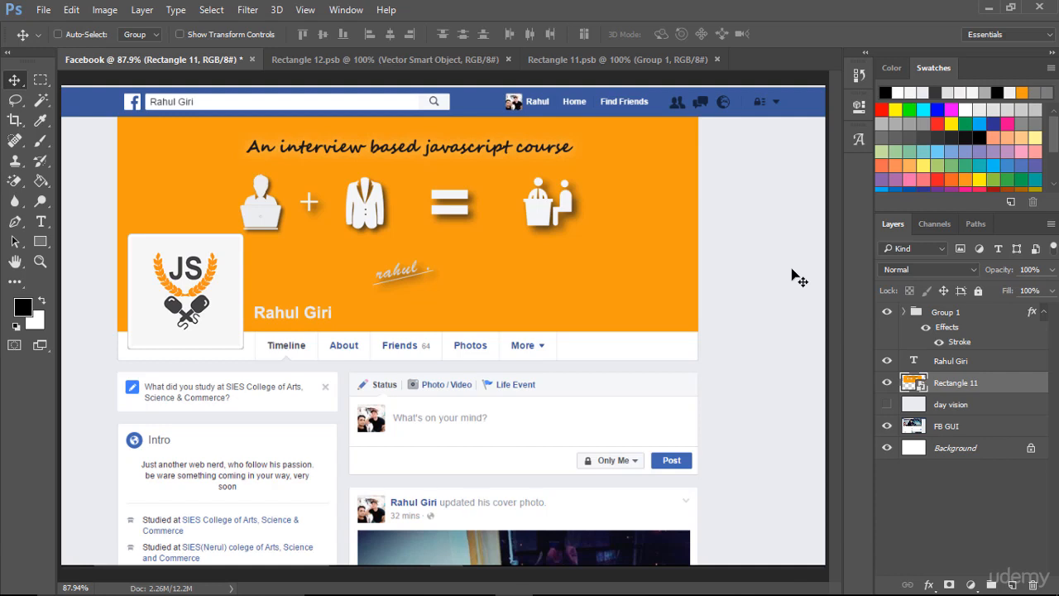
- Prepare a Save for Web export of the Rectangle 12.psb profile logo as a JPEG at quality 100
left_click(444, 58)
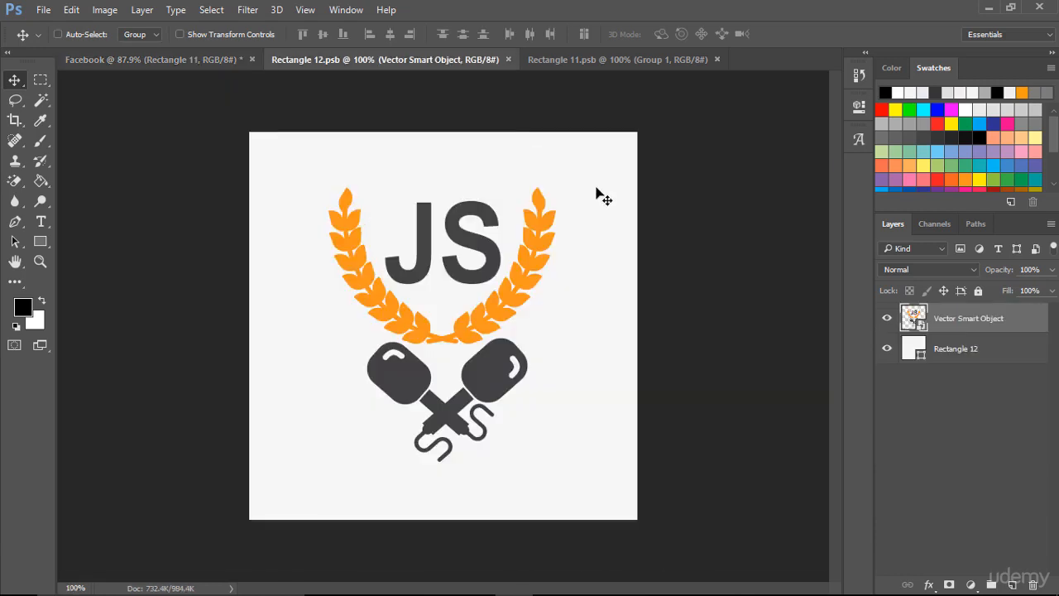
left_click(43, 9)
mouse_move(191, 235)
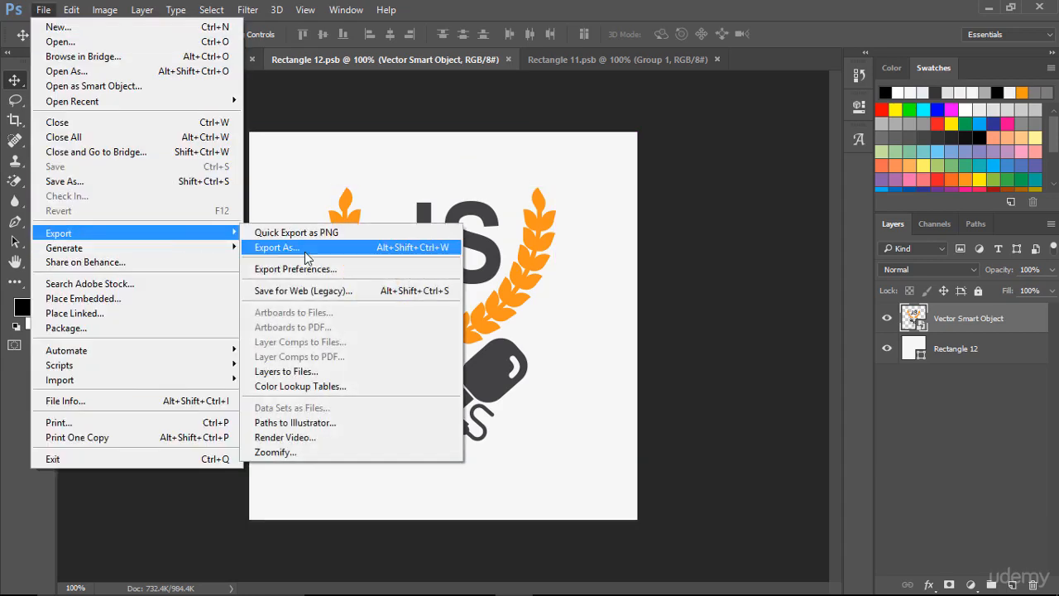
left_click(342, 291)
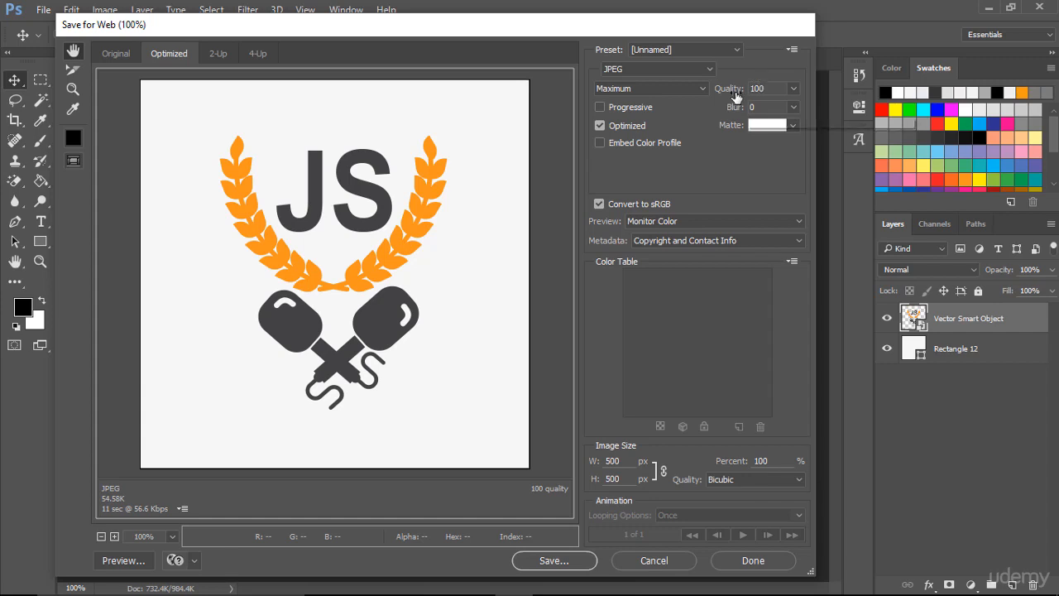
left_click(794, 89)
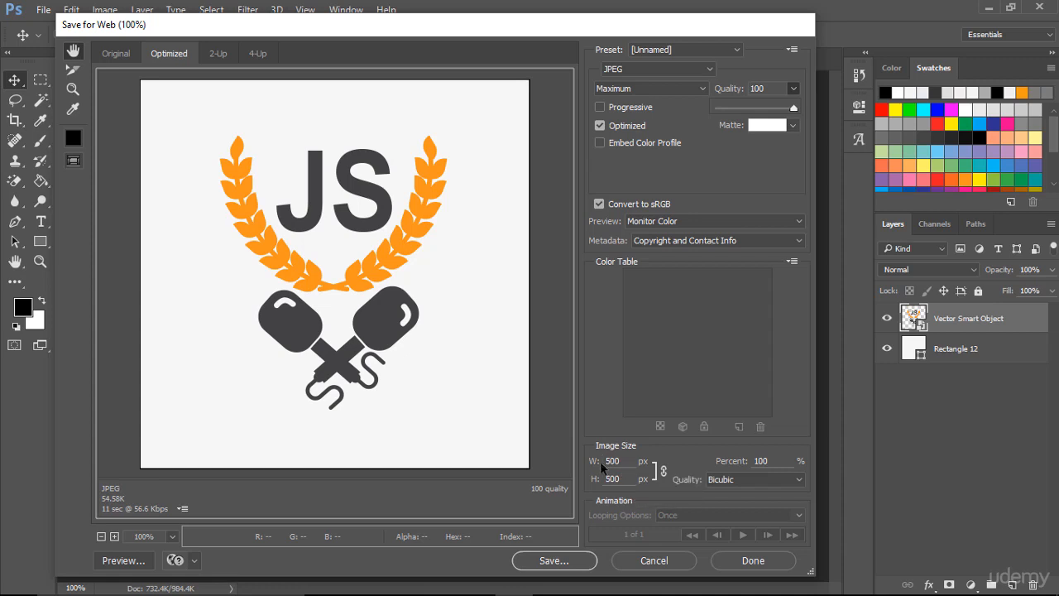
- Save the optimized profile logo to the Desktop as "Facebook profile pic.jpg"
left_click(571, 560)
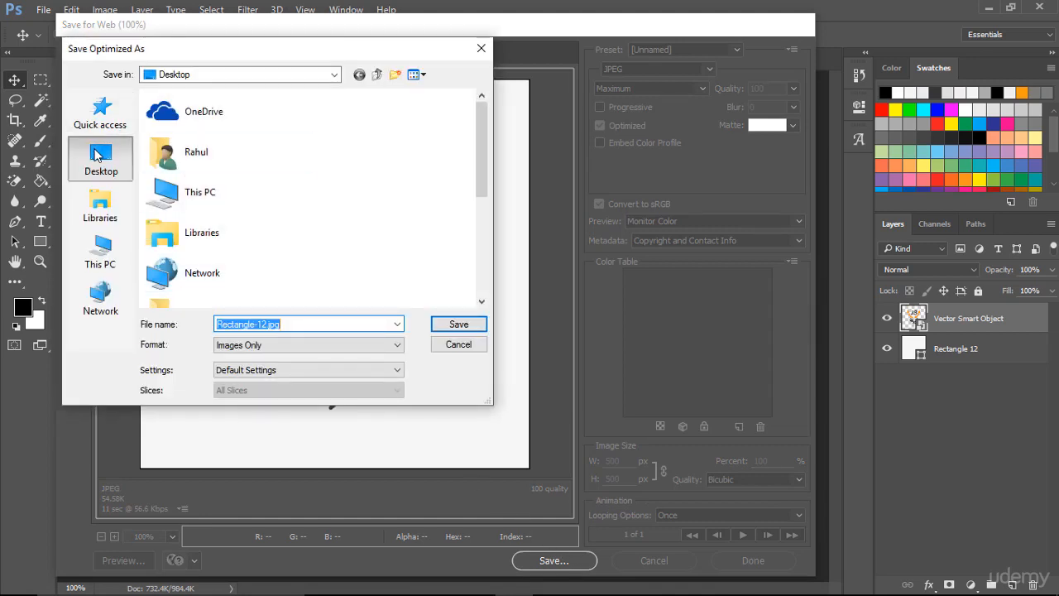
left_click(258, 324)
key("BackSpace")
key("BackSpace")
key("BackSpace")
key("BackSpace")
key("BackSpace")
key("BackSpace")
key("BackSpace")
key("BackSpace")
key("BackSpace")
key("BackSpace")
key("BackSpace")
key("BackSpace")
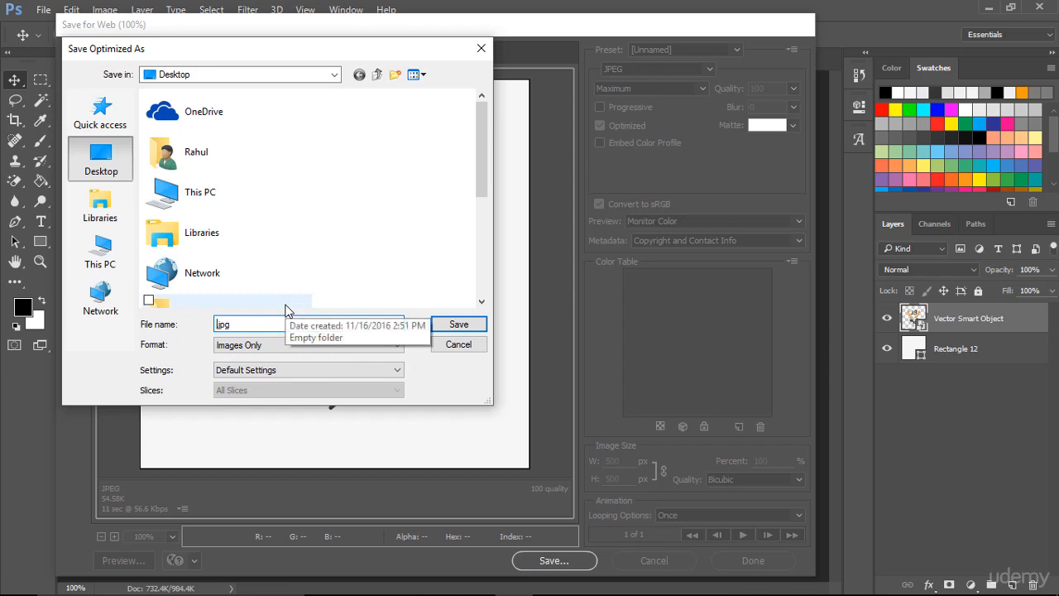
type("Facebook profile pic")
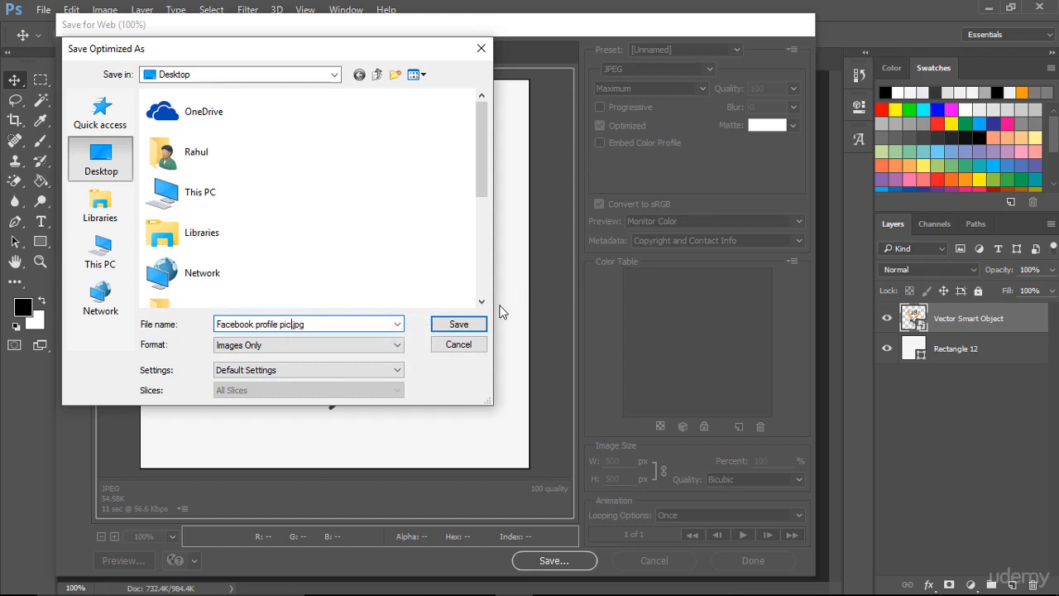
left_click(454, 326)
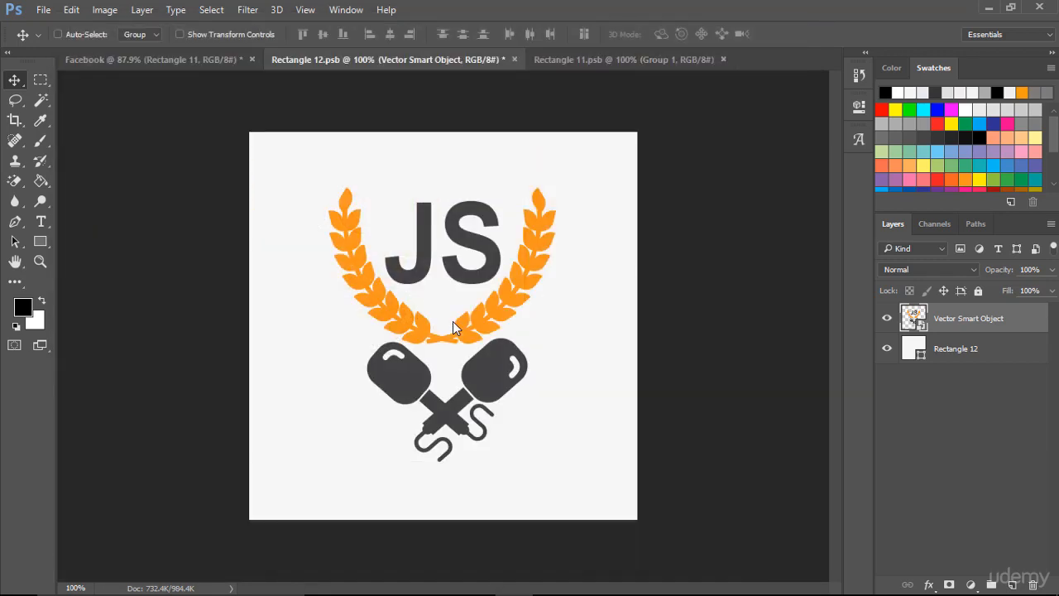
- Prepare a Save for Web export of the Rectangle 11.psb orange cover as a maximum-quality JPEG
left_click(560, 60)
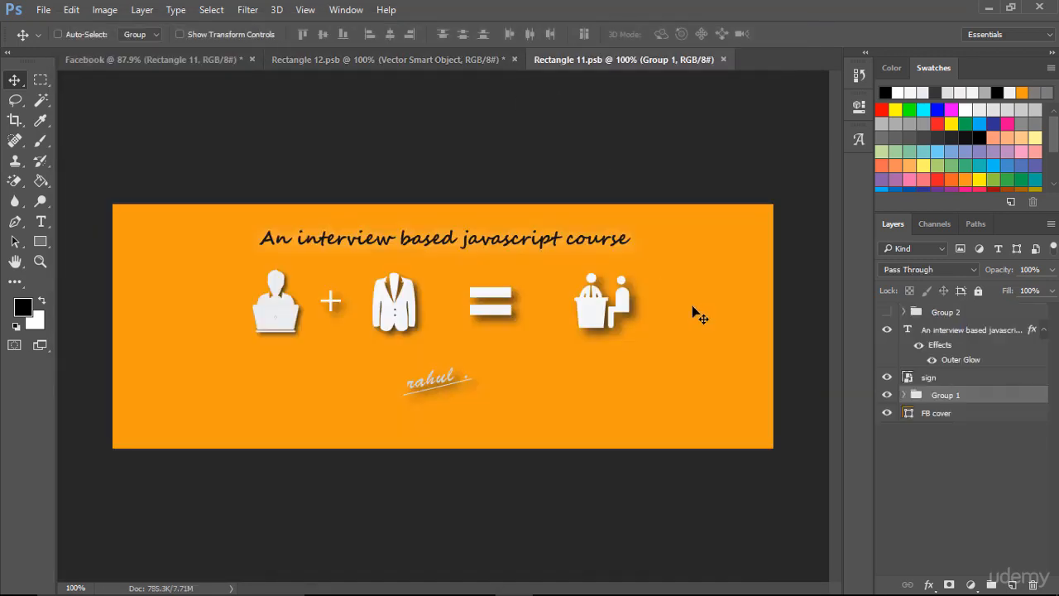
key("ctrl")
left_click(43, 10)
mouse_move(133, 239)
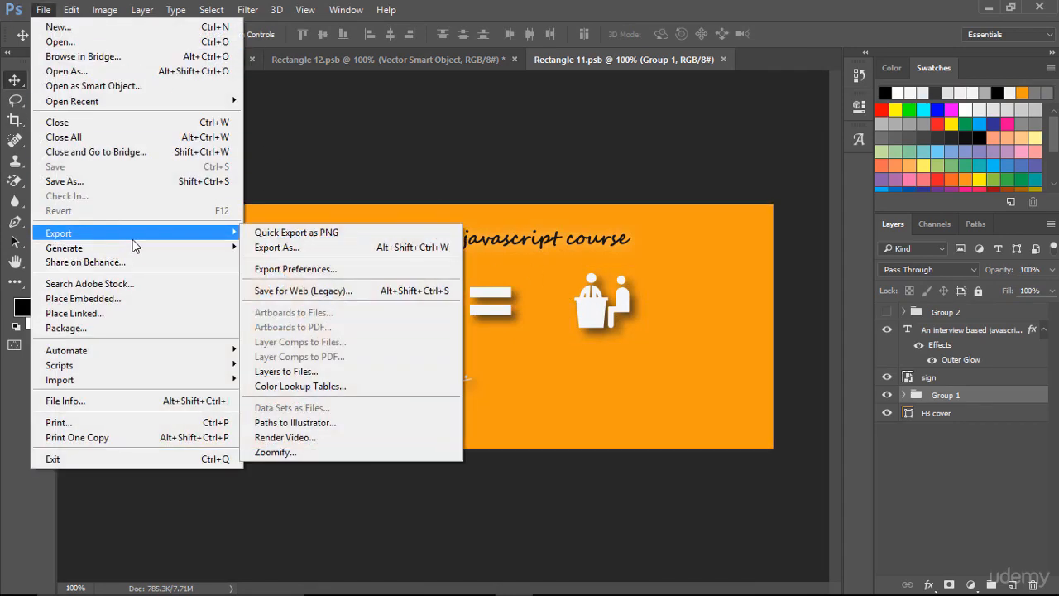
left_click(282, 289)
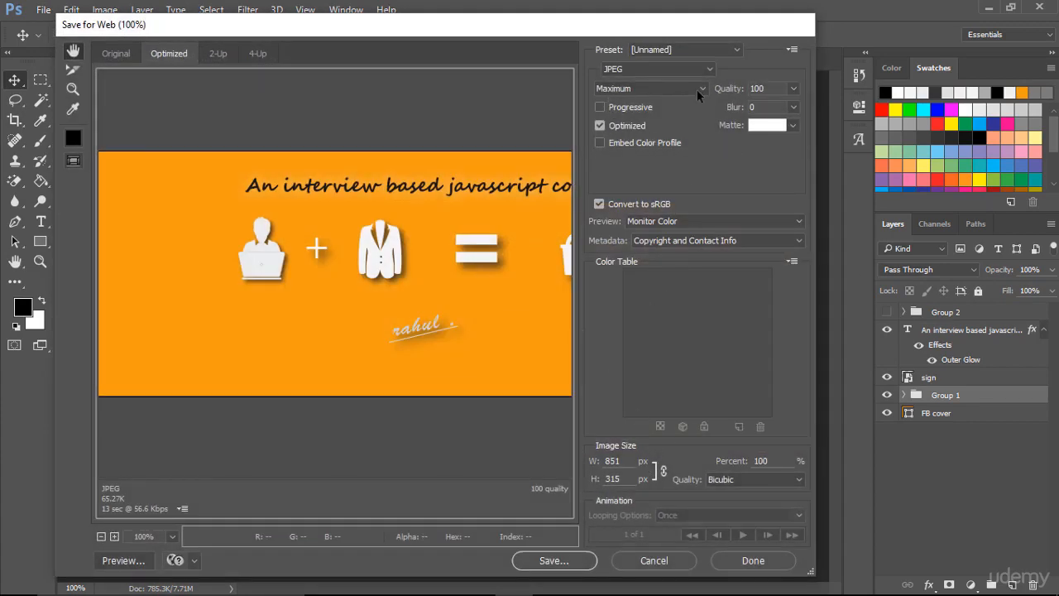
- Save the optimized orange cover to the Desktop as "Facebook cover.jpg"
left_click(567, 561)
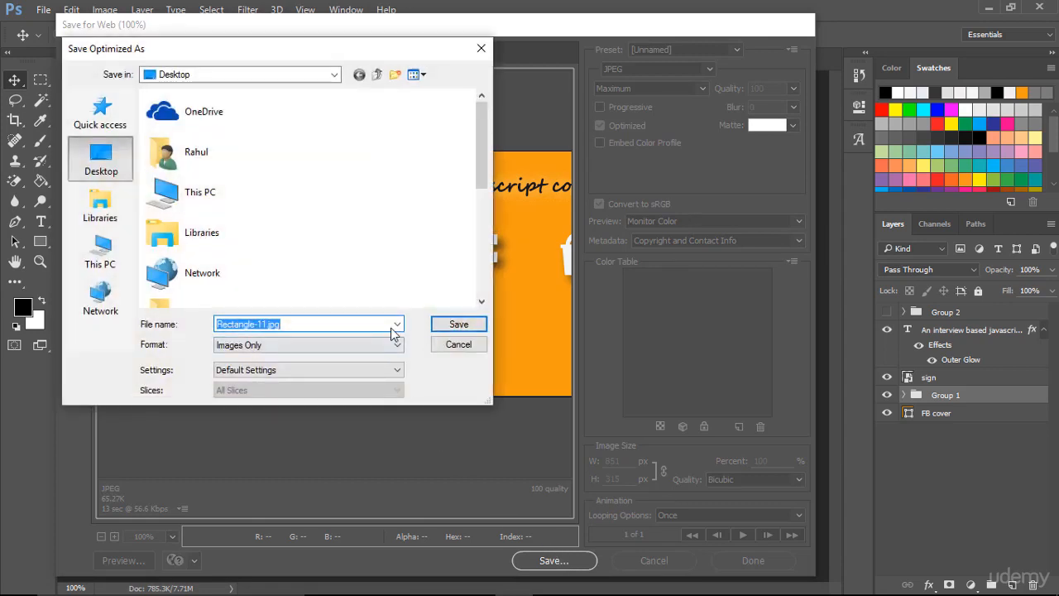
left_click(269, 323)
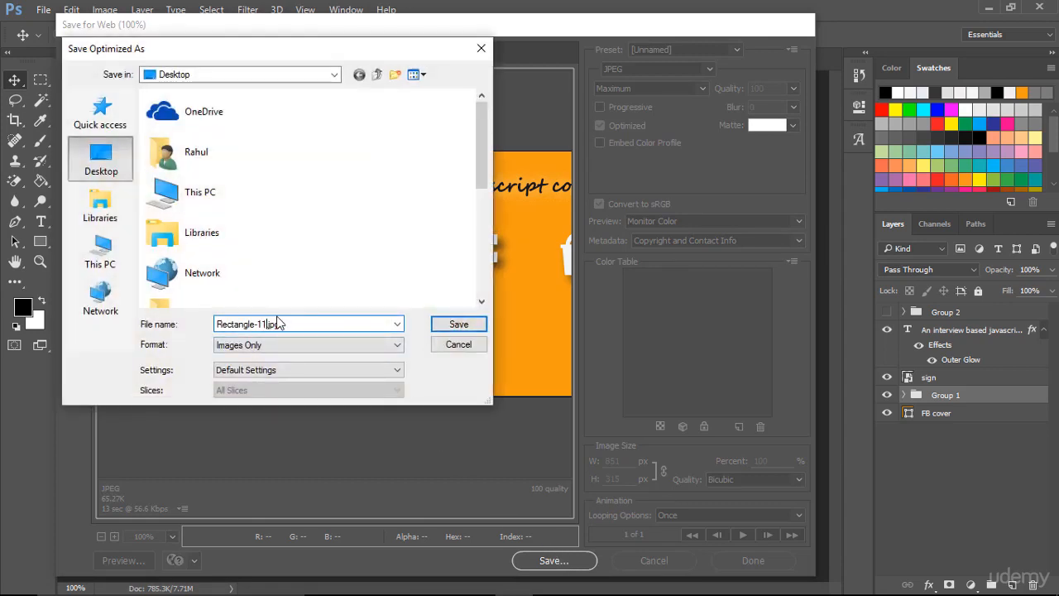
key("BackSpace")
key("BackSpace")
key("BackSpace")
key("BackSpace")
key("BackSpace")
key("BackSpace")
key("BackSpace")
key("BackSpace")
key("BackSpace")
key("BackSpace")
key("BackSpace")
key("BackSpace")
type("Faceb")
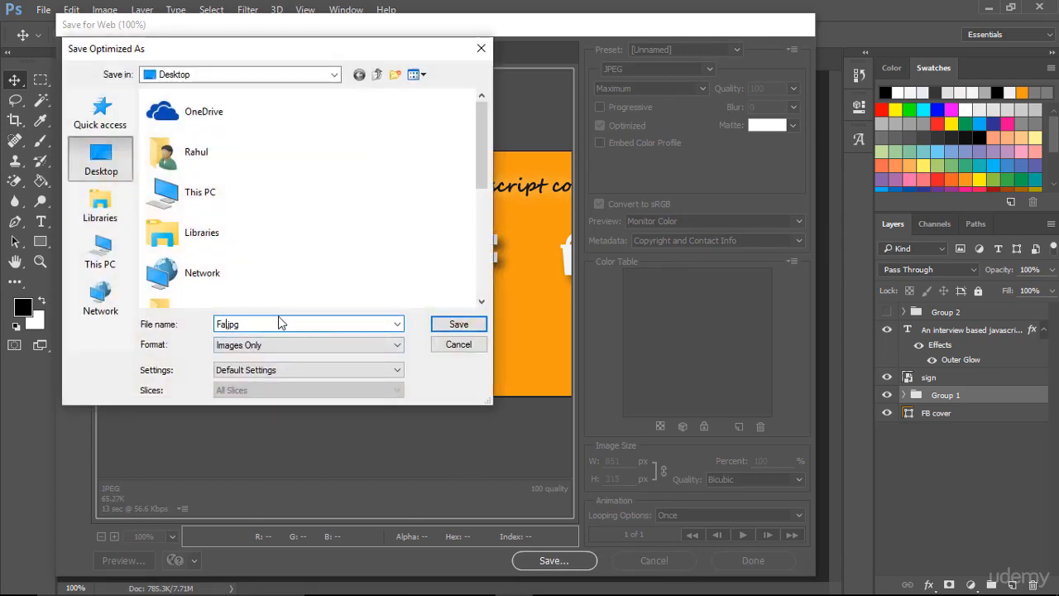
type("ook ")
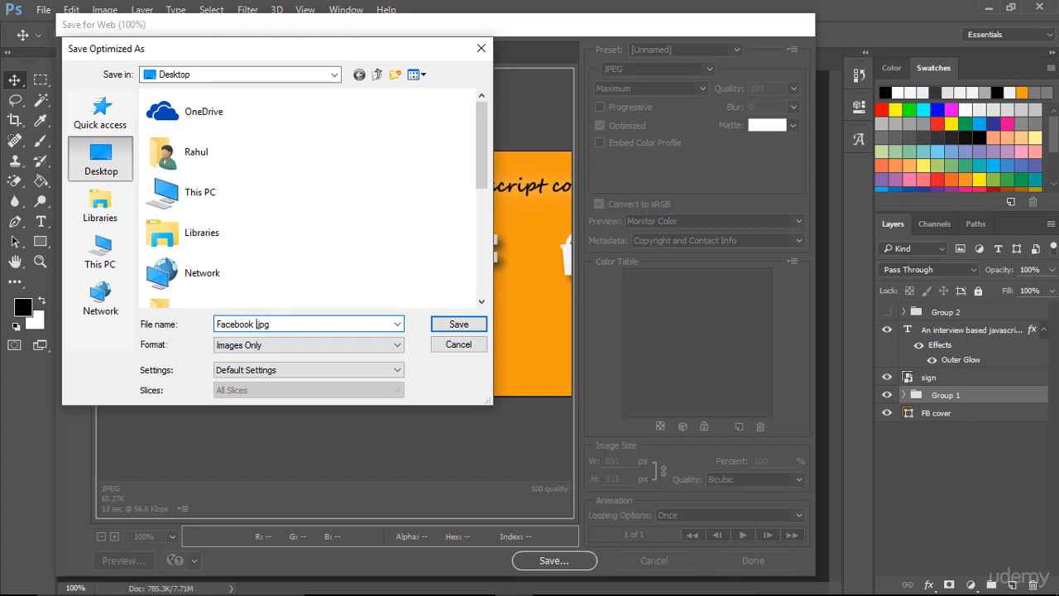
type("cover")
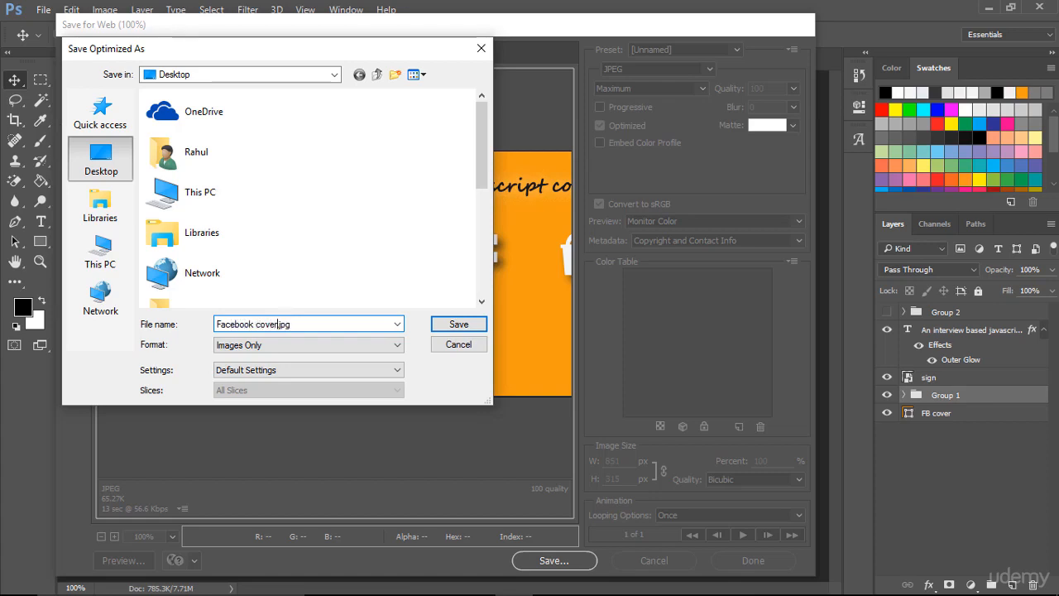
left_click(456, 327)
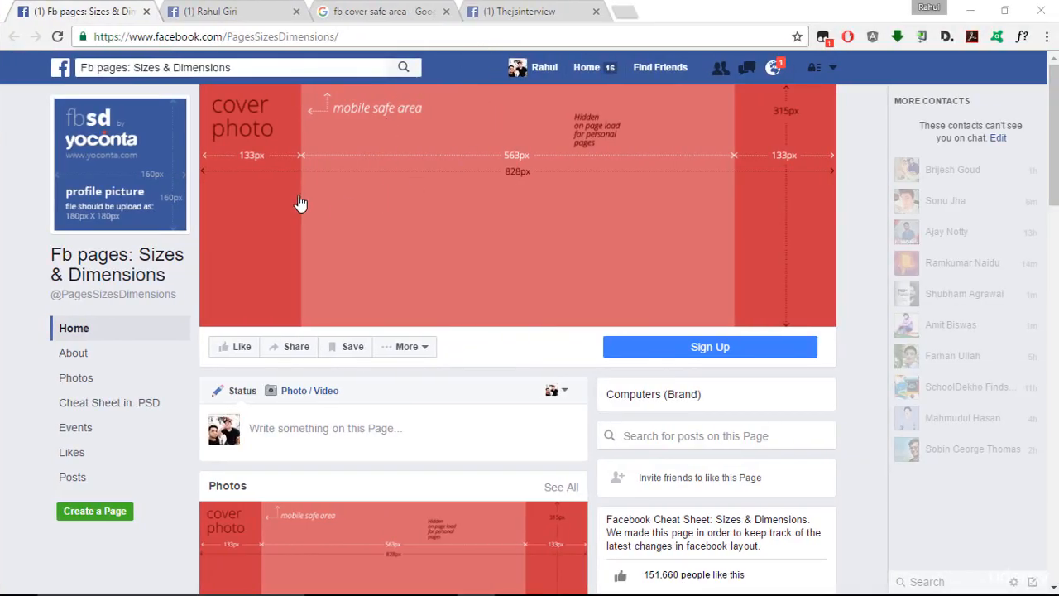
- In the browser, compare the Thejsinterview page layout with the personal profile and the Fb pages size reference, dismissing the font details popup
left_click(499, 9)
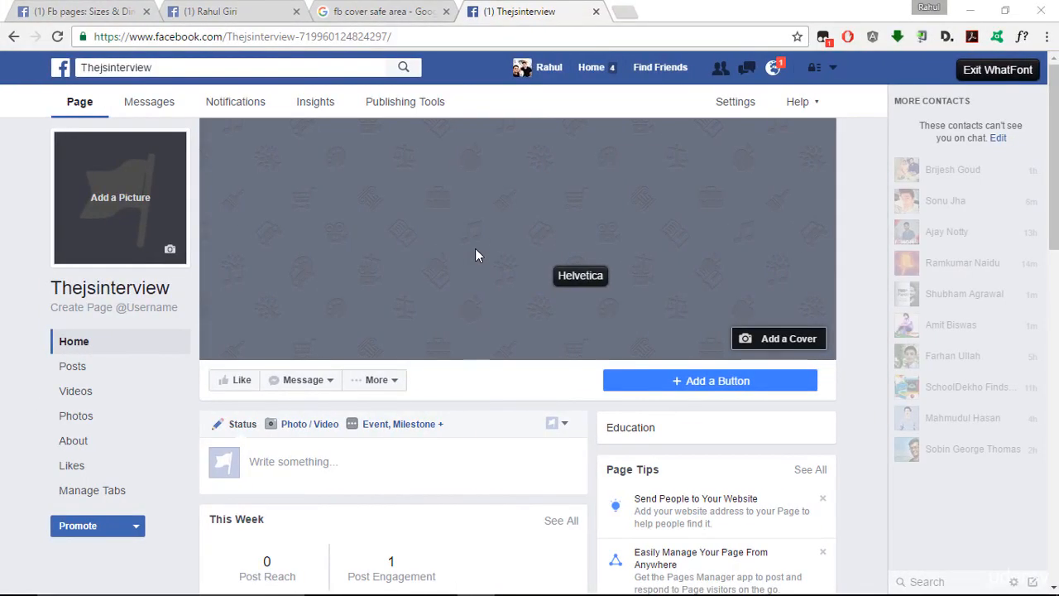
left_click(282, 13)
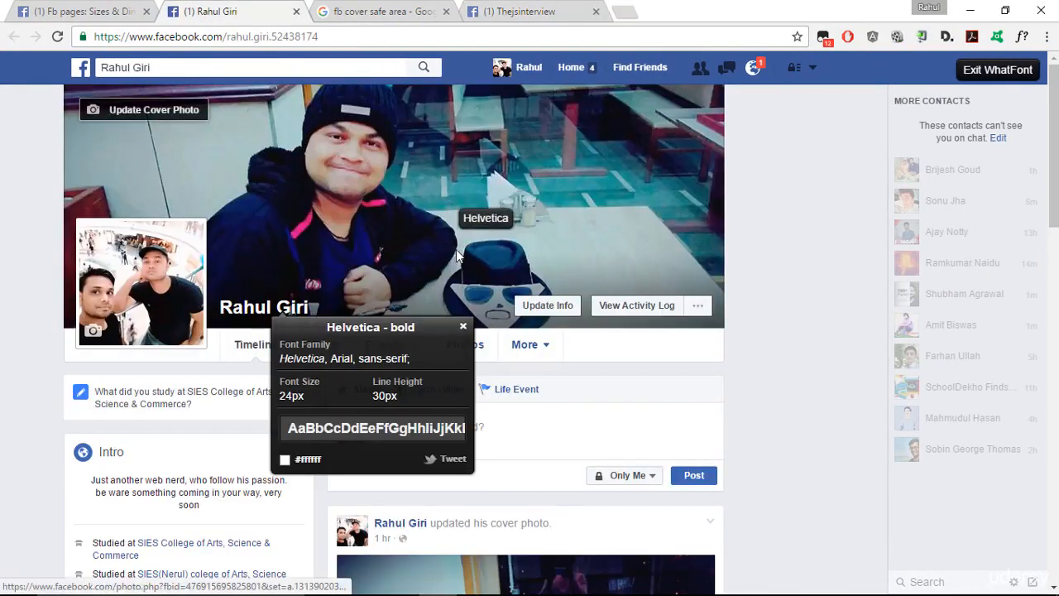
left_click(463, 325)
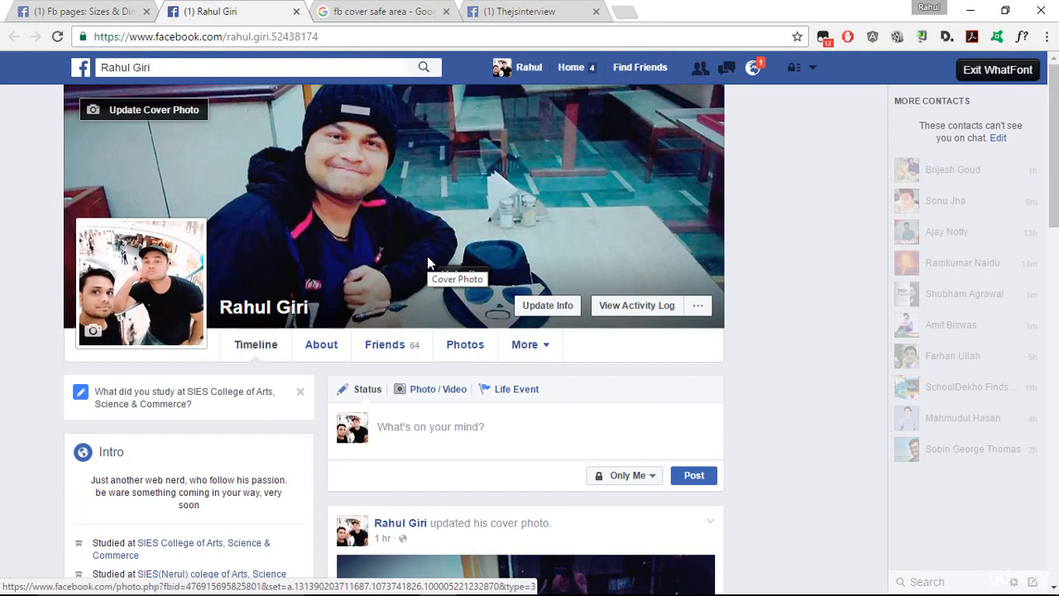
left_click(132, 8)
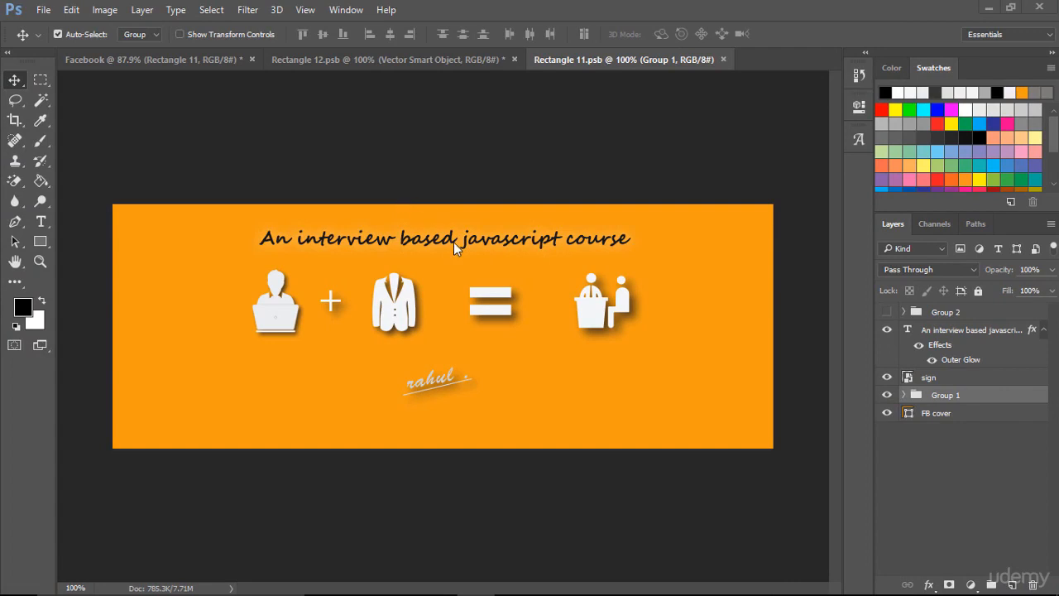
- In Photoshop, create a new 828 × 315 px document at 300 pixels/inch in RGB Color with a white background
left_click(44, 11)
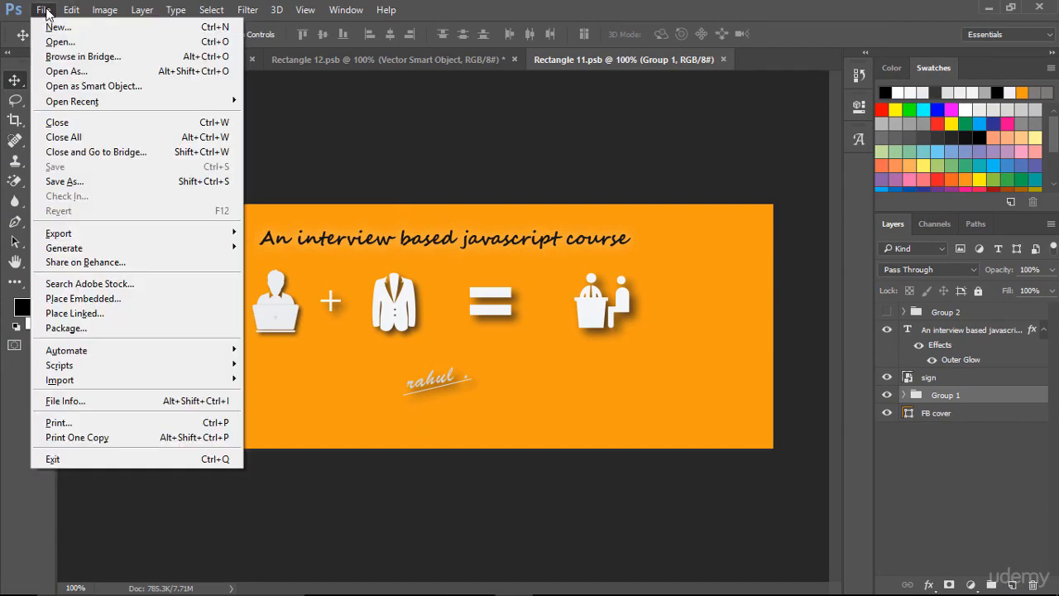
left_click(84, 30)
left_click(422, 183)
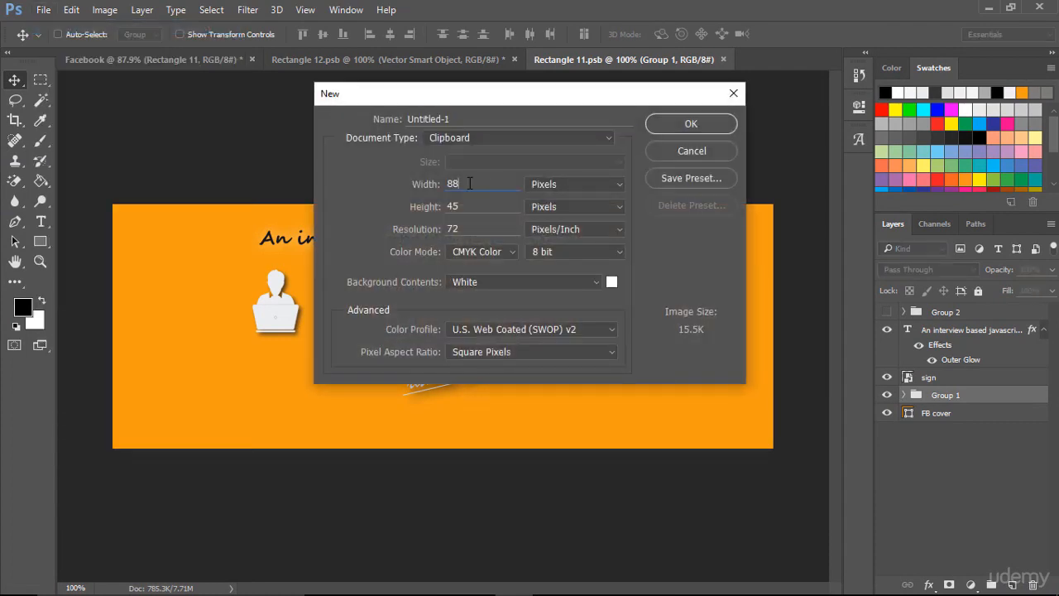
type("828")
left_click(419, 204)
type("315")
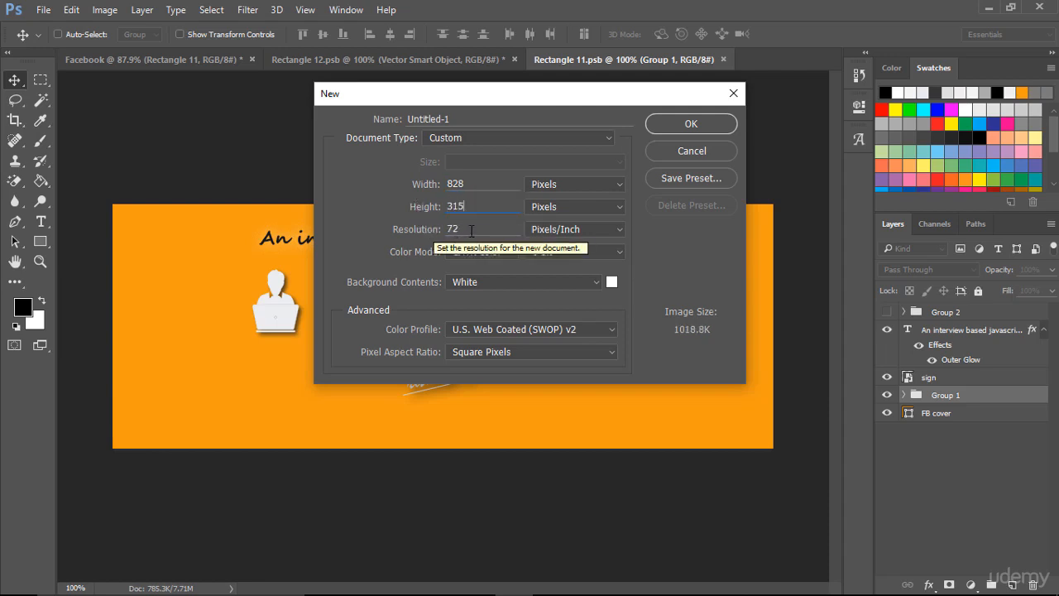
left_click(413, 228)
type("300")
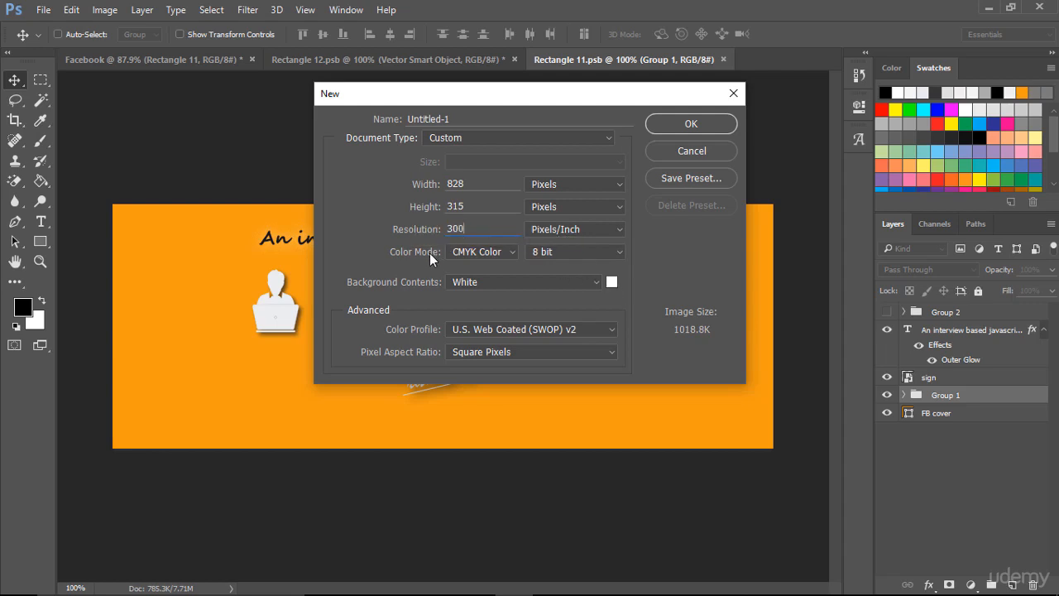
left_click(514, 252)
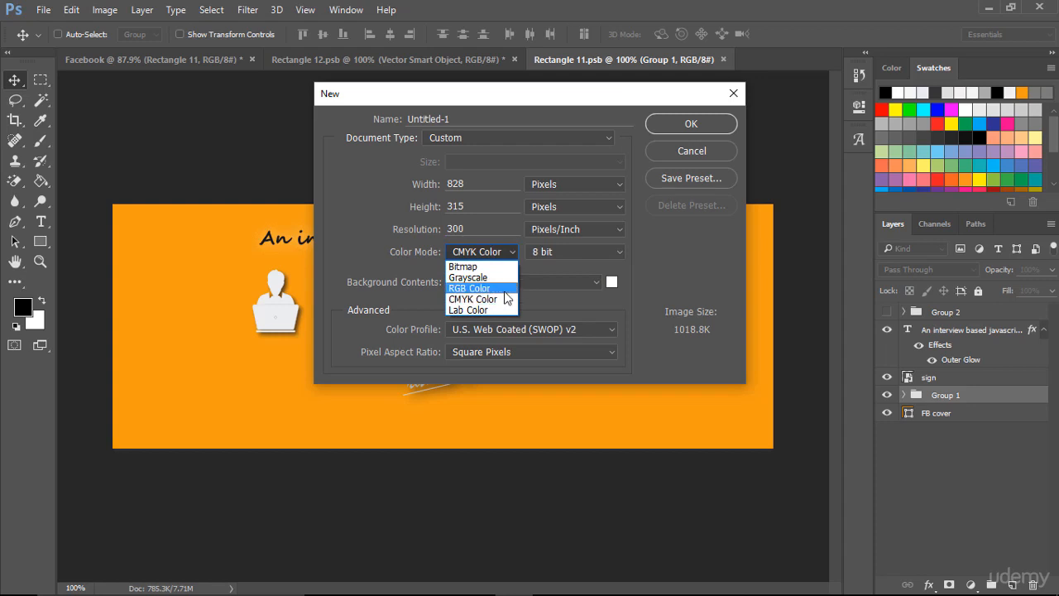
left_click(506, 288)
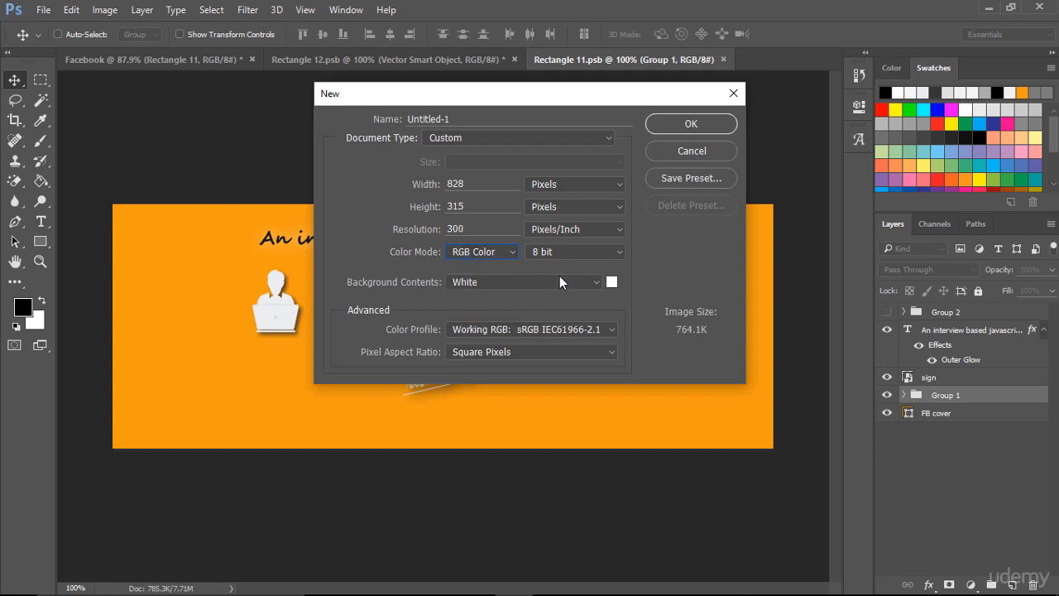
left_click(700, 124)
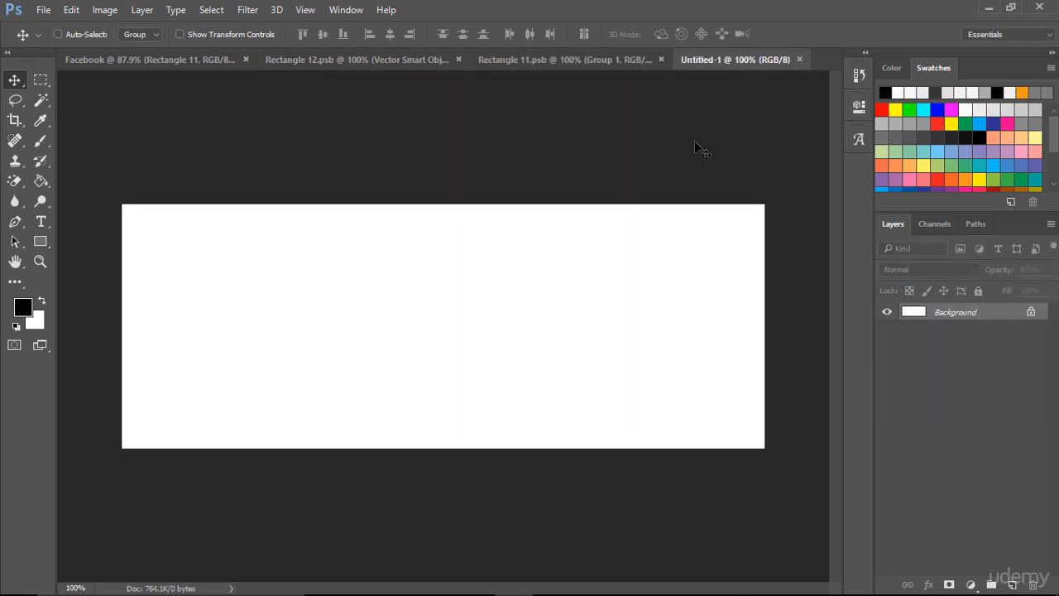
- Unlock the Background layer and apply an orange #f39c12 Color Overlay to it
key("ctrl+0")
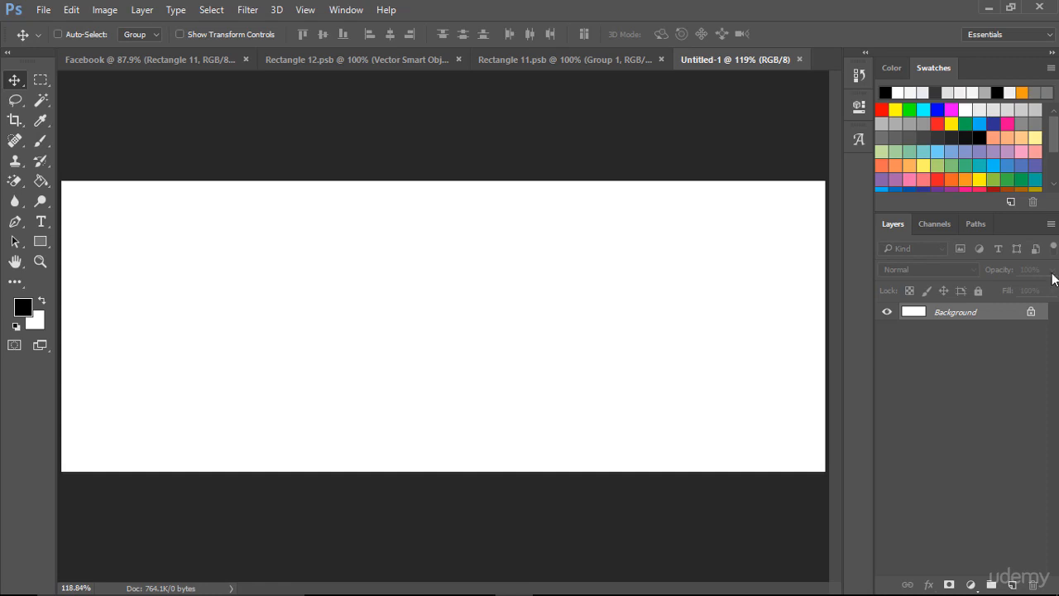
left_click(1031, 312)
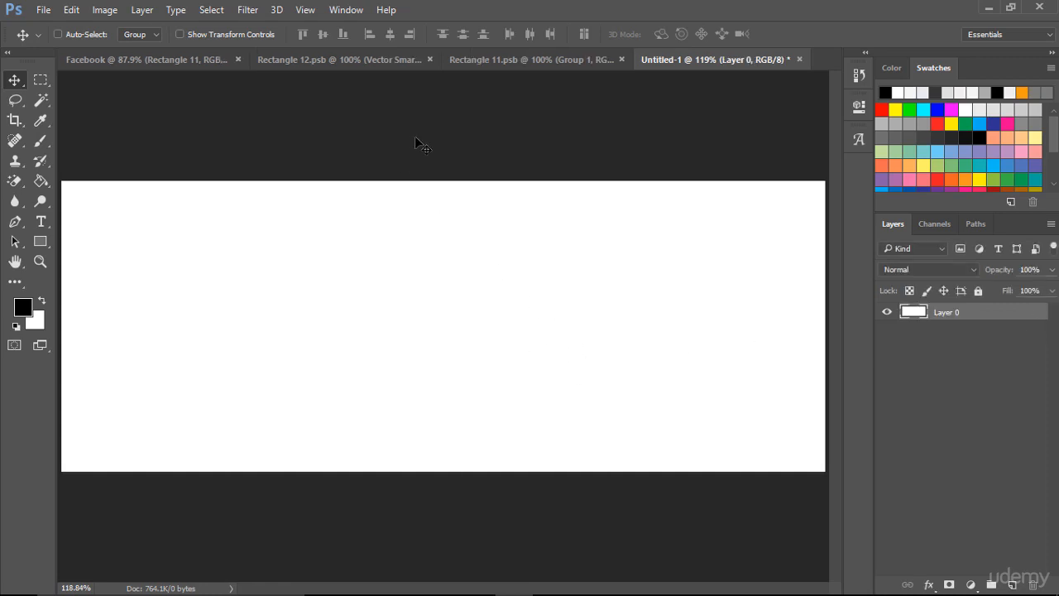
double_click(910, 319)
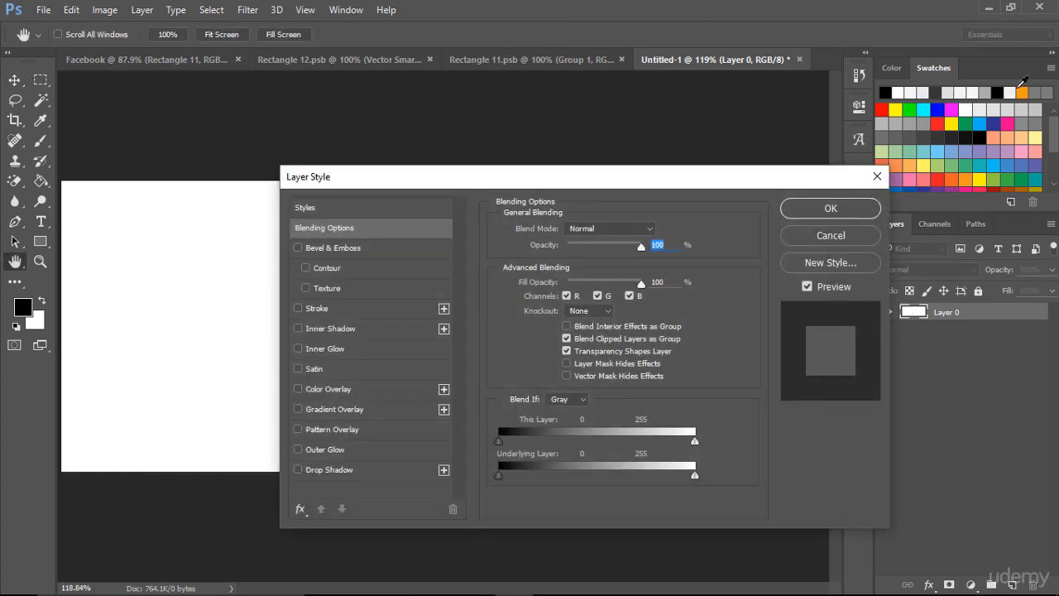
left_click(1024, 93)
left_click(353, 388)
left_click(658, 231)
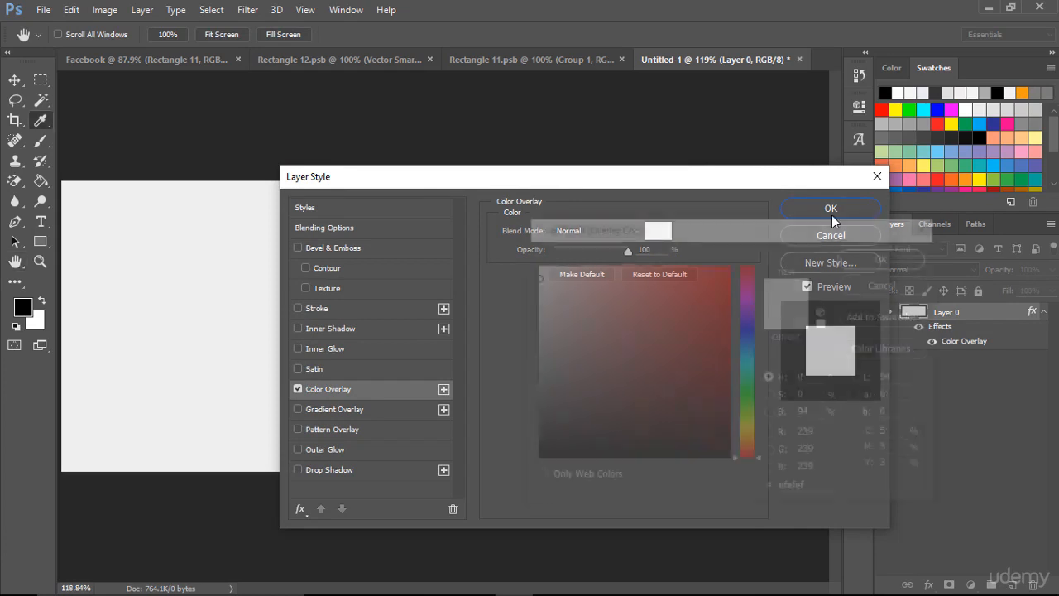
left_click(1025, 93)
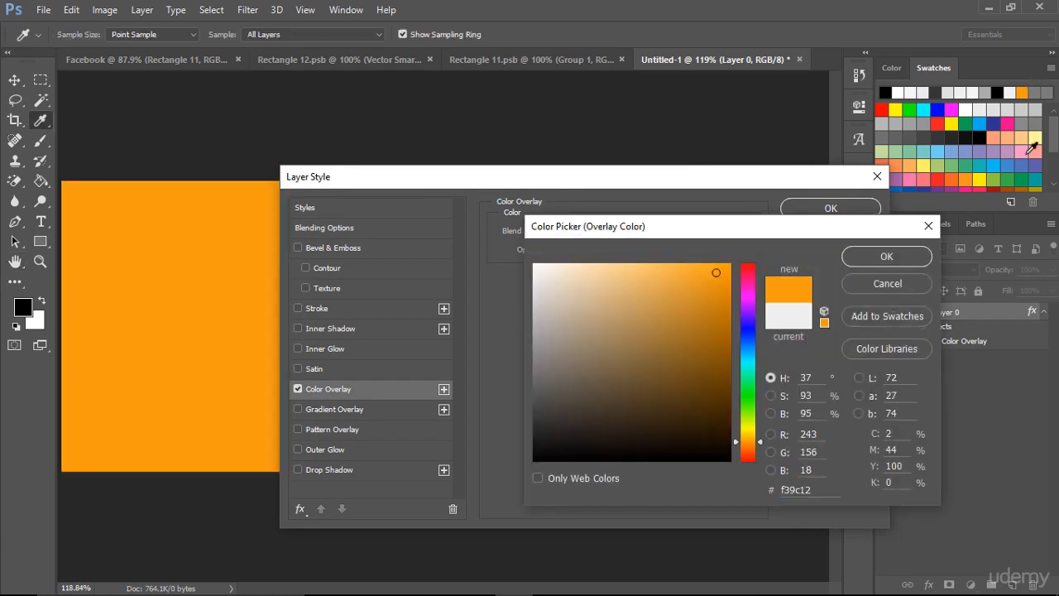
left_click(887, 258)
key("Return")
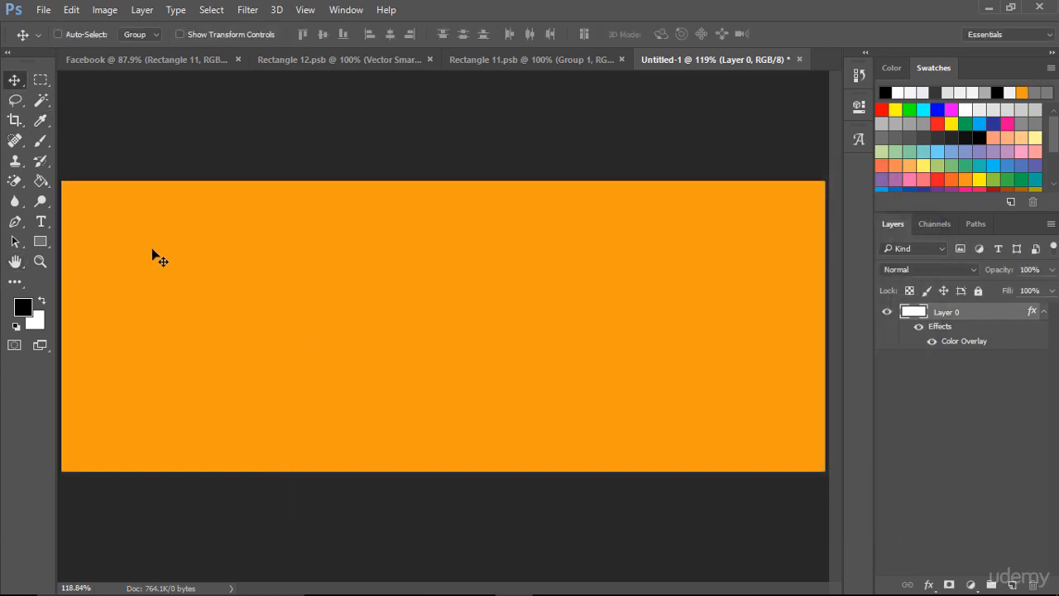
- Draw a rectangle with a light fill on the orange cover and set its size to 133 × 315 px
left_click(39, 241)
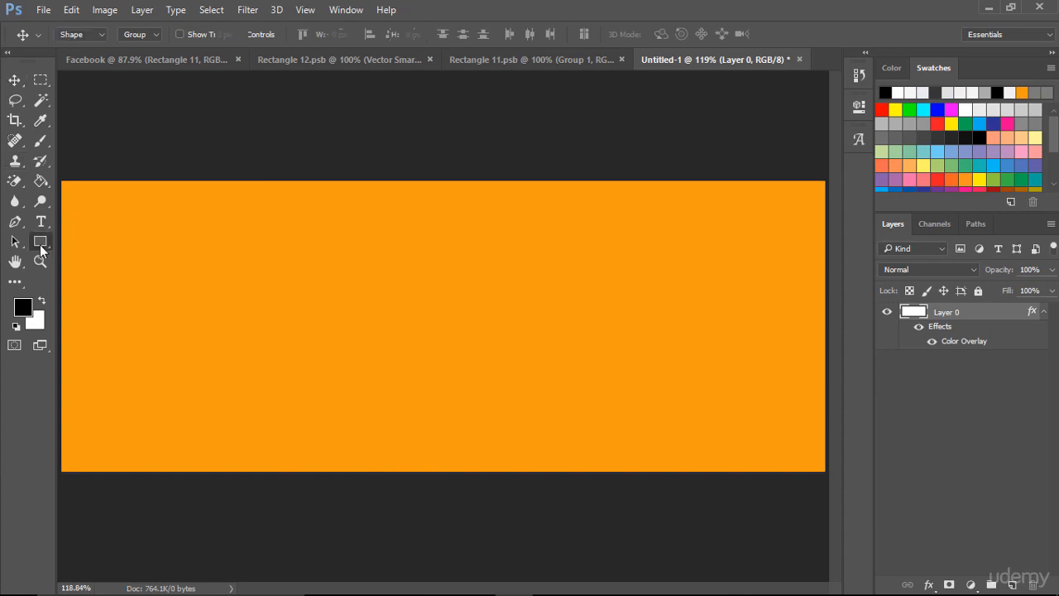
right_click(39, 242)
left_click(91, 241)
mouse_move(238, 213)
left_mouse_down()
mouse_move(290, 406)
mouse_move(324, 441)
left_mouse_up()
left_click(665, 156)
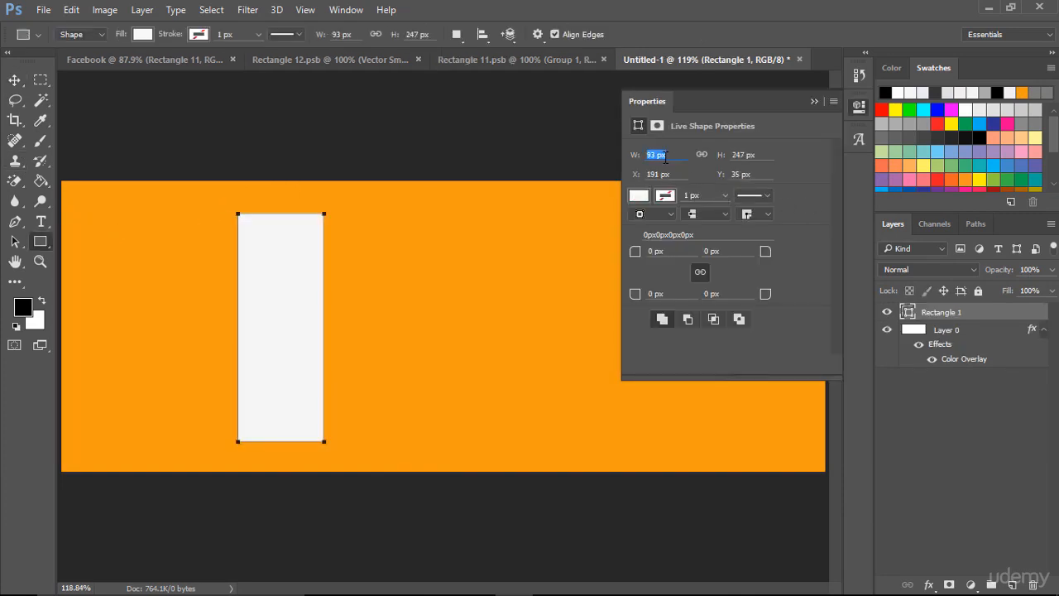
type("133")
key("Tab")
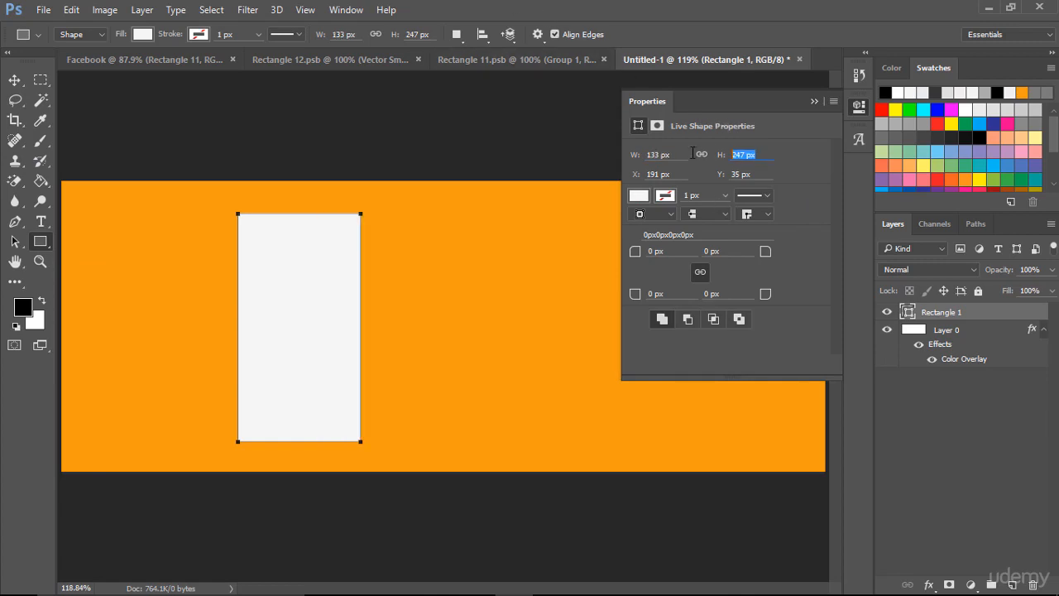
type("315")
key("Return")
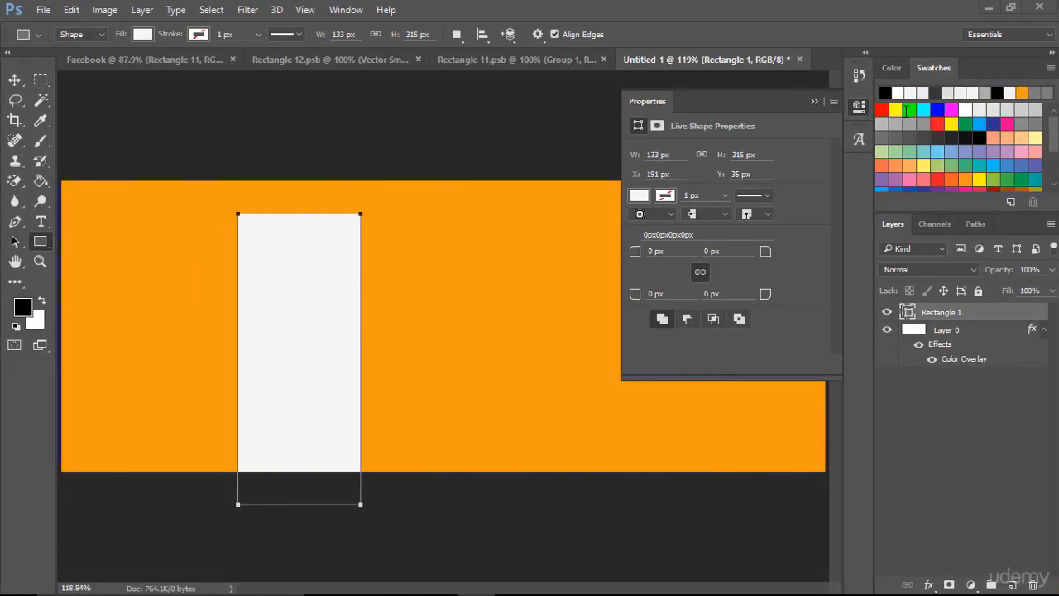
left_click(814, 101)
- Align the rectangle flush with the cover's left edge and place a duplicate flush with the right edge
left_click(14, 83)
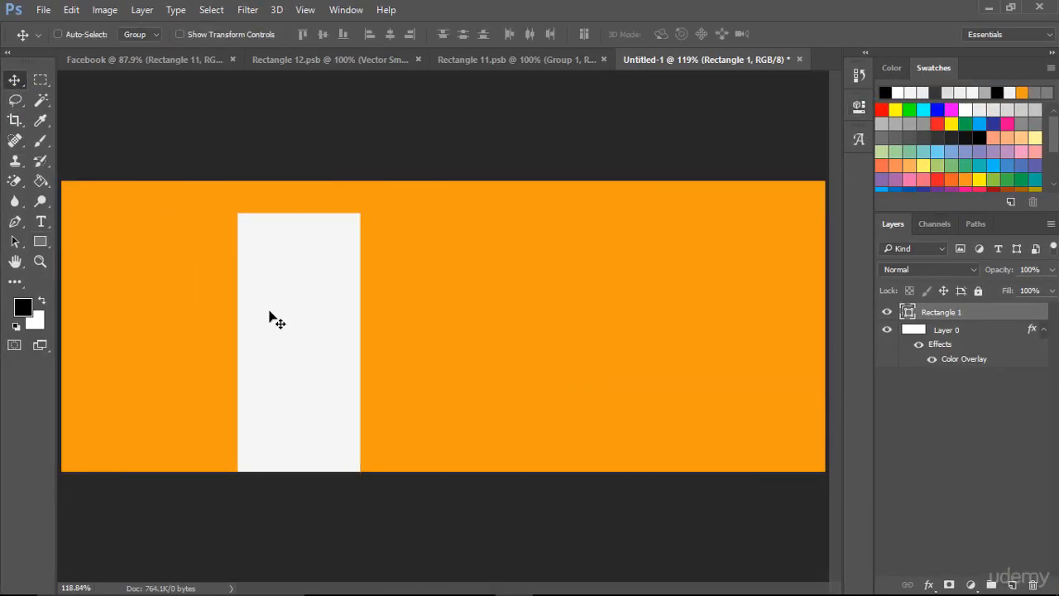
left_click_drag(273, 315, 103, 290)
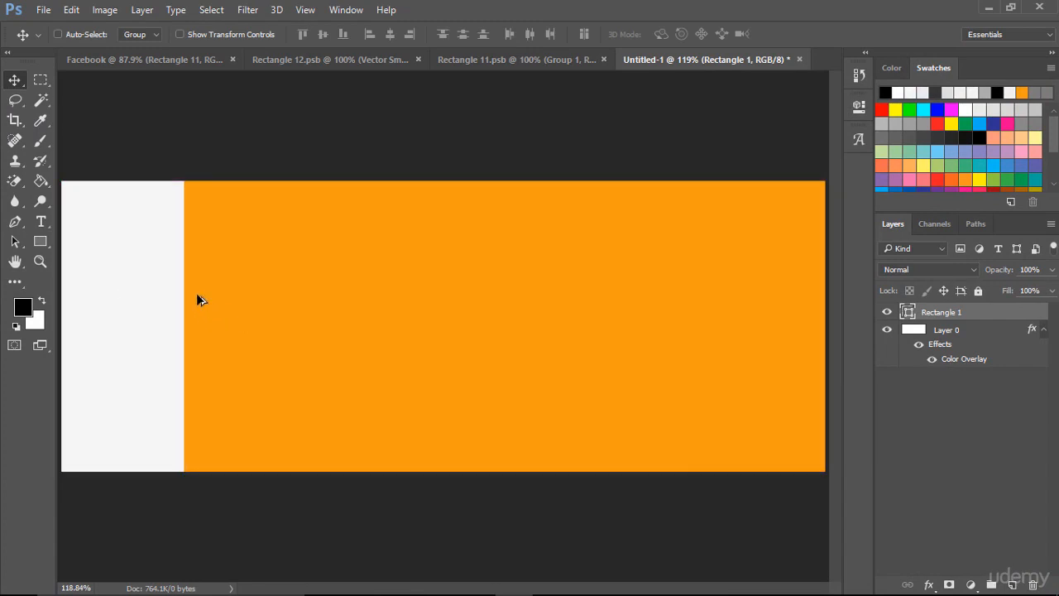
left_click_drag(149, 299, 793, 303)
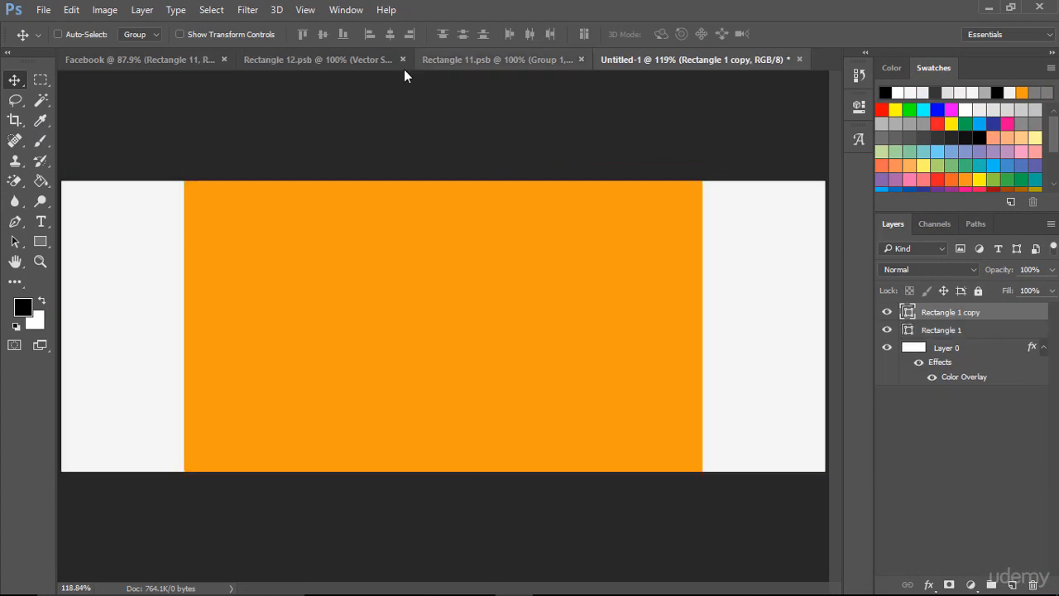
- Copy the headline text, sign and Group 1 layers from Rectangle 11.psb into the untitled 828 × 315 px cover document
left_click(448, 59)
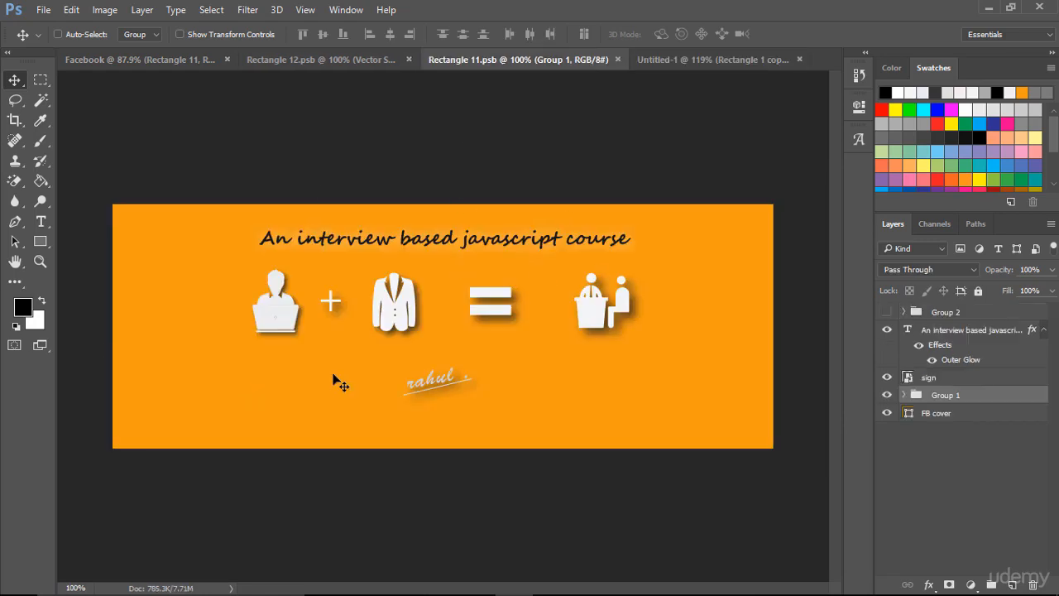
left_click_drag(213, 189, 244, 218)
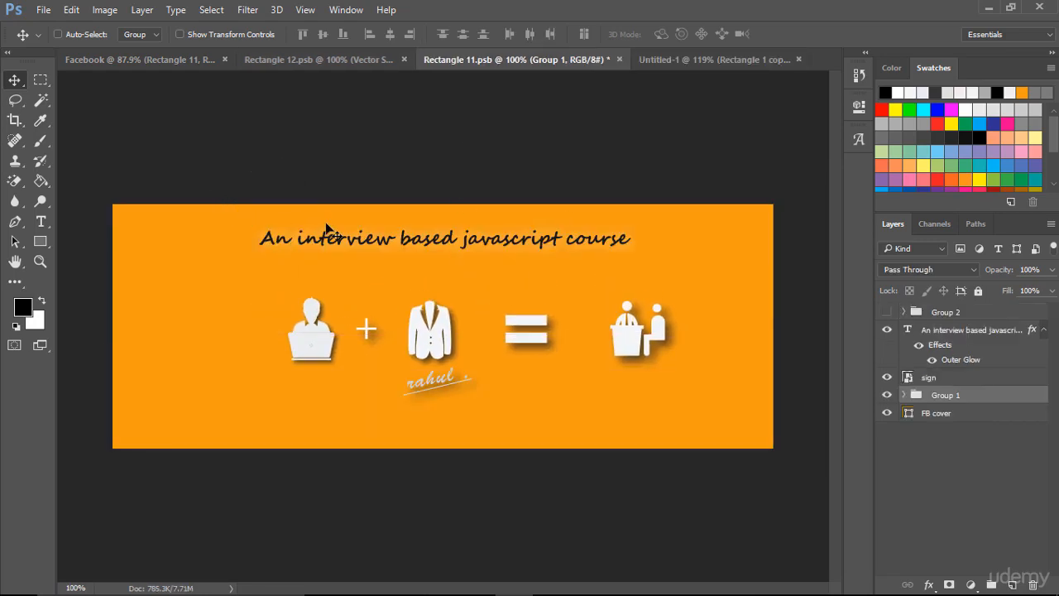
key("ctrl+z")
left_click(954, 331, "ctrl")
left_click(951, 379, "ctrl")
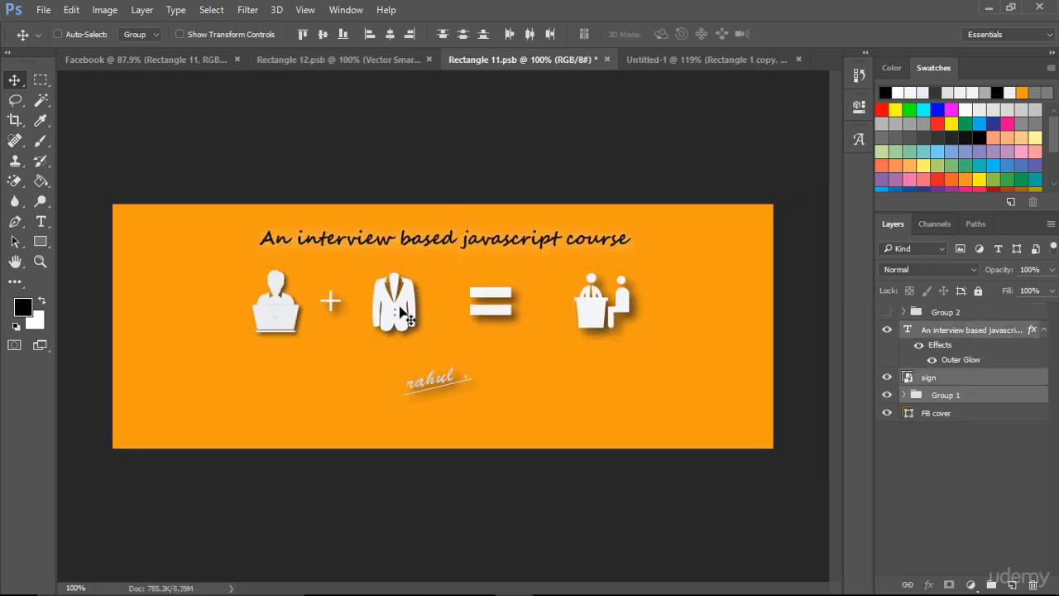
mouse_move(392, 317)
left_mouse_down()
mouse_move(381, 273)
mouse_move(643, 99)
mouse_move(655, 56)
mouse_move(464, 289)
mouse_move(405, 327)
left_mouse_up()
- Nudge the copied artwork up and left to center it between the side rectangles, and hide both rectangles
key("Up")
key("Up")
key("Up")
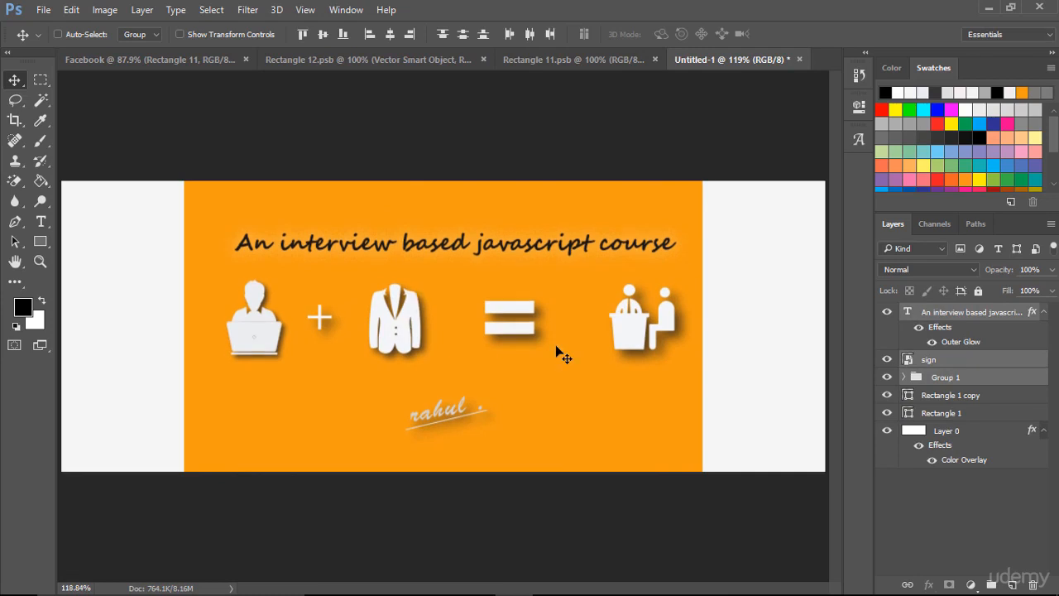
key("Left")
key("Left")
key("Left")
key("Left")
key("Left")
key("Left")
key("Left")
key("Left")
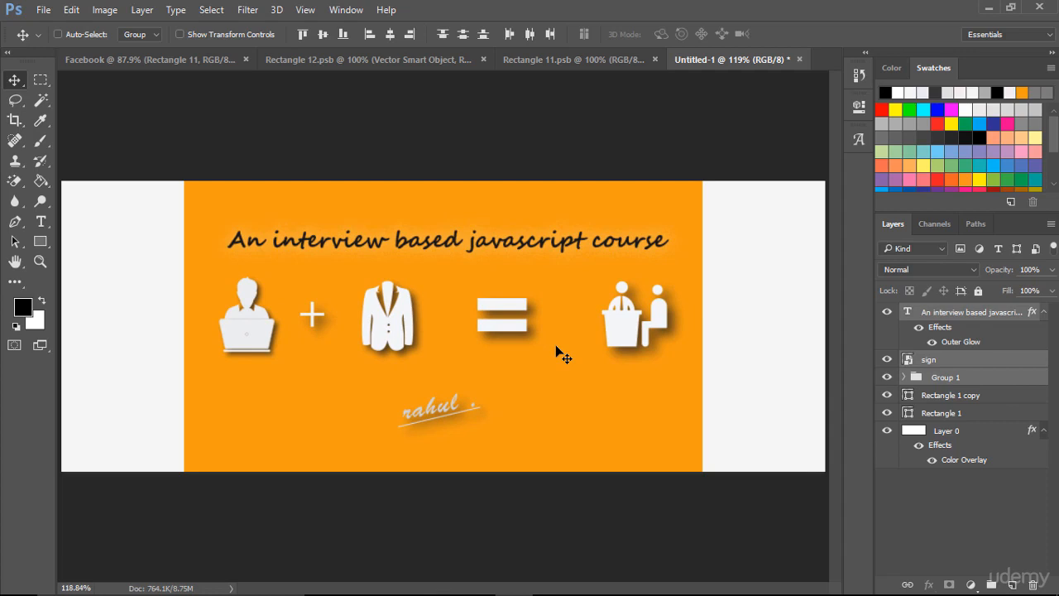
left_click(886, 395)
left_click(886, 414)
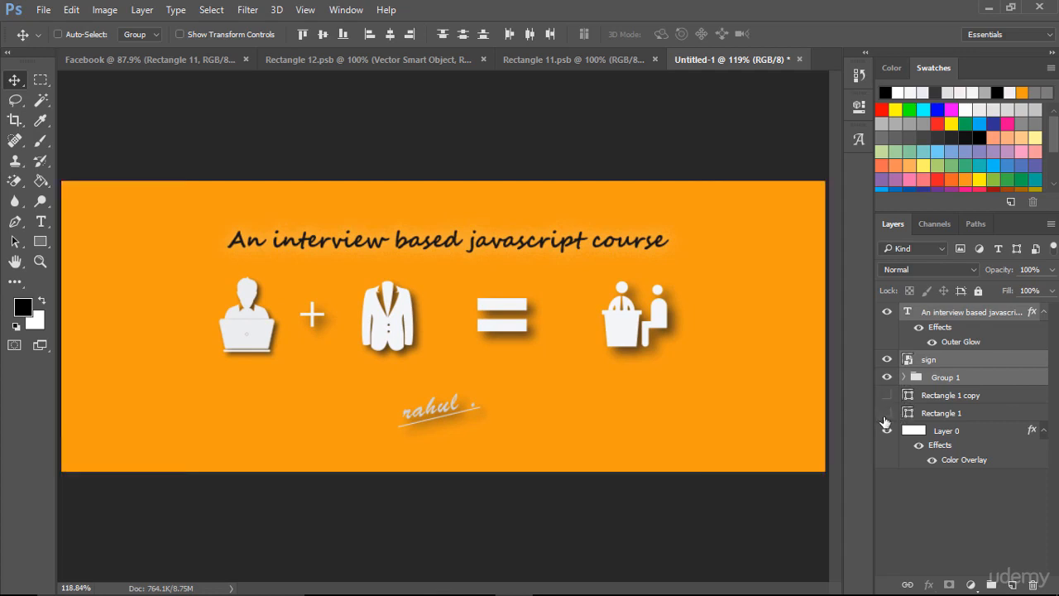
- Export the cover with Save for Web as a JPEG to the Desktop, naming it "Facebook latest cover.jpg"
left_click(43, 10)
mouse_move(116, 252)
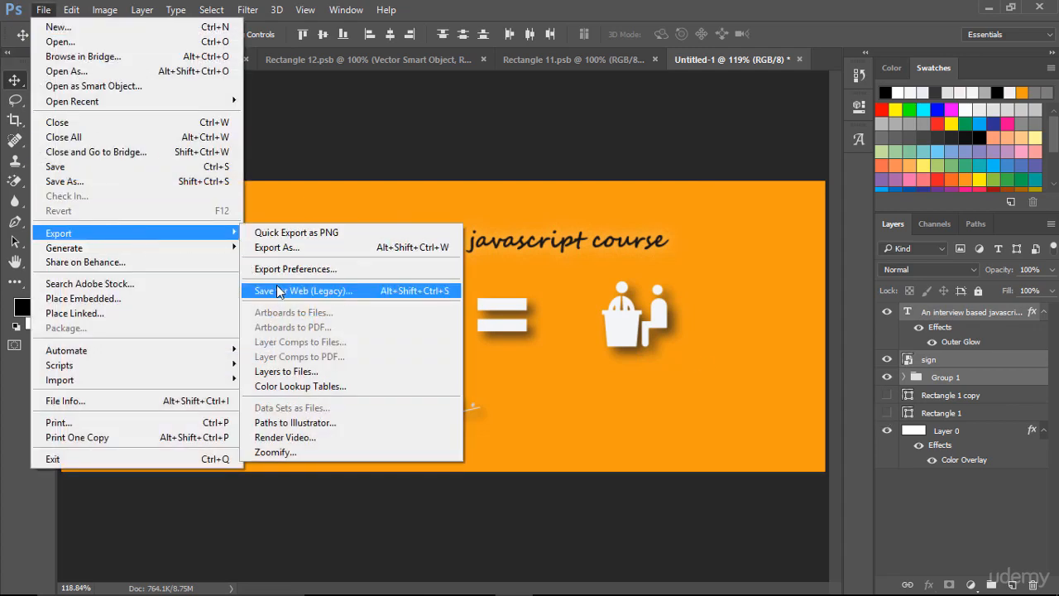
left_click(278, 292)
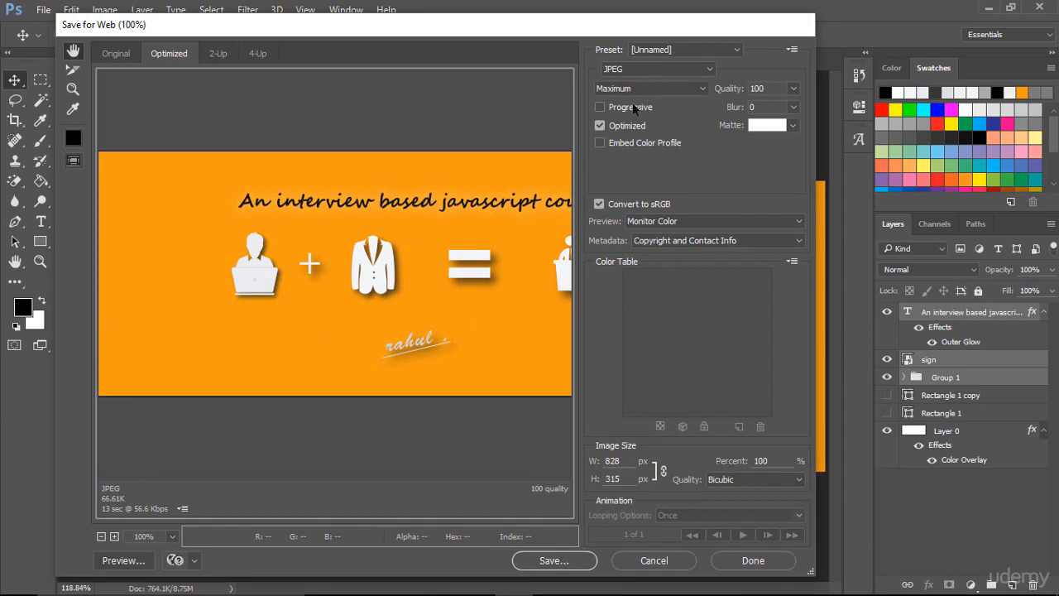
left_click(564, 564)
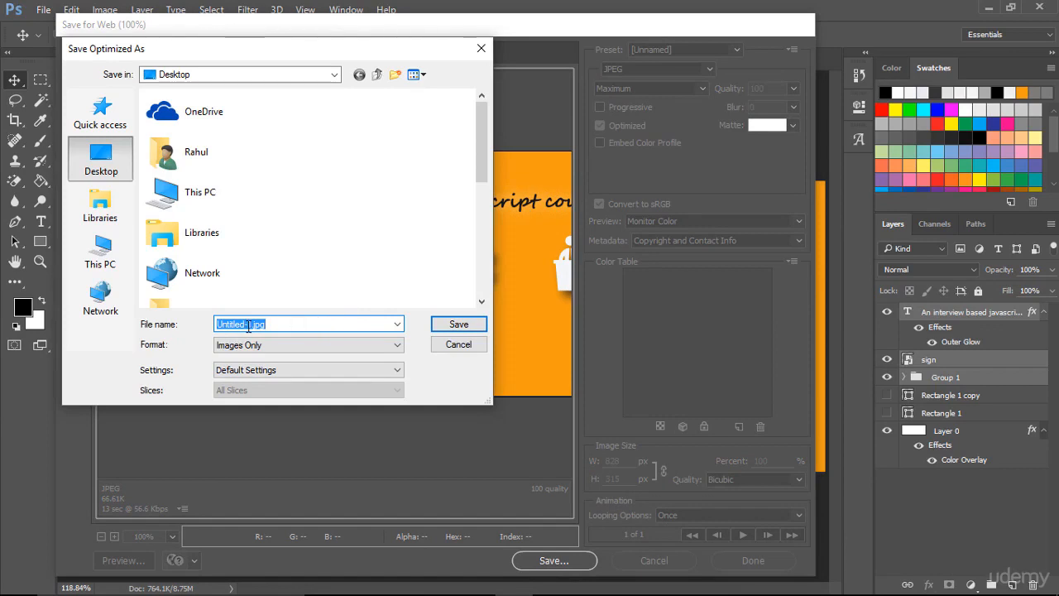
left_click(248, 325)
key("BackSpace")
key("BackSpace")
key("BackSpace")
key("BackSpace")
key("BackSpace")
key("BackSpace")
key("BackSpace")
key("BackSpace")
key("BackSpace")
key("BackSpace")
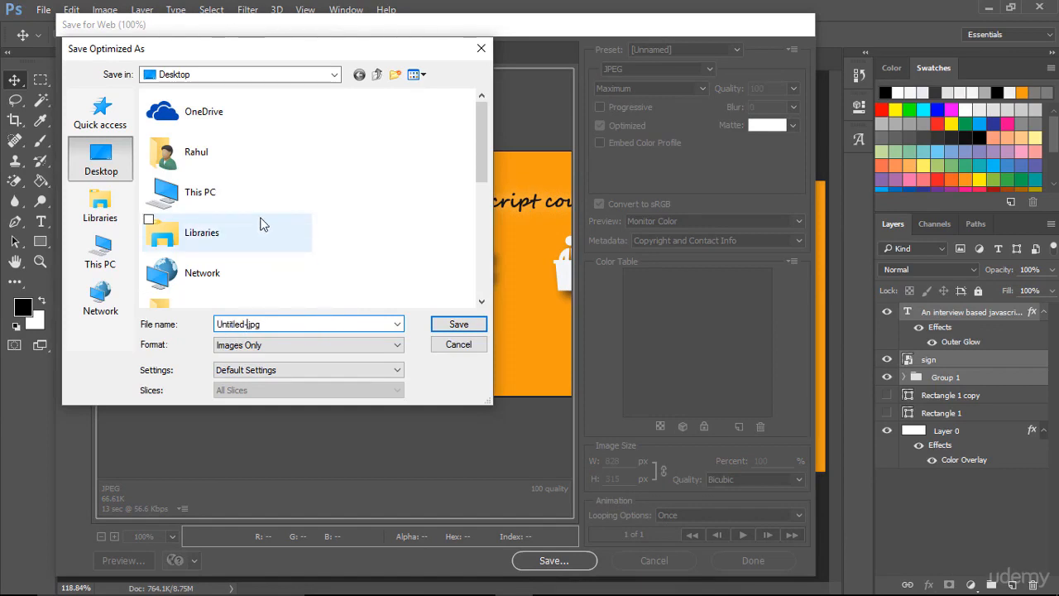
type("Facebook latest cover")
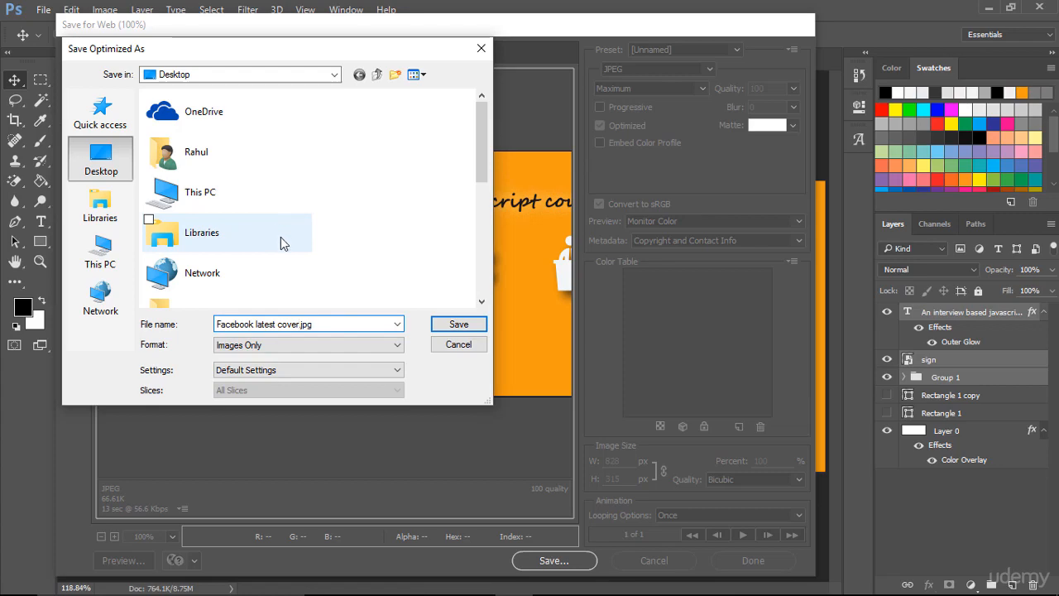
left_click(457, 323)
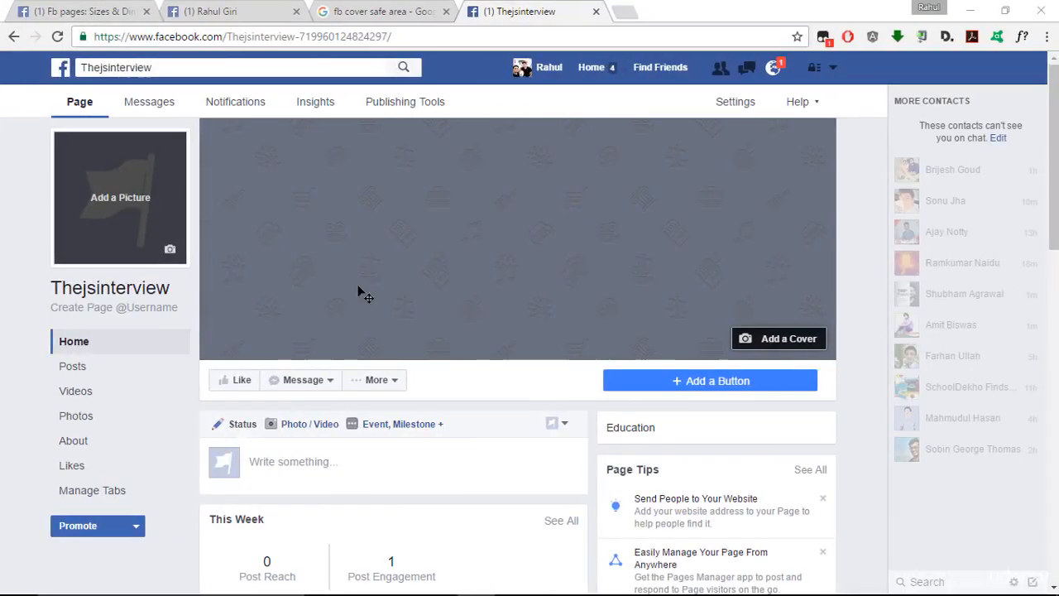
- In the browser, upload Facebook-profile-pic.jpg as the Thejsinterview page's profile picture, zoom it out fully, and save it
left_click(168, 250)
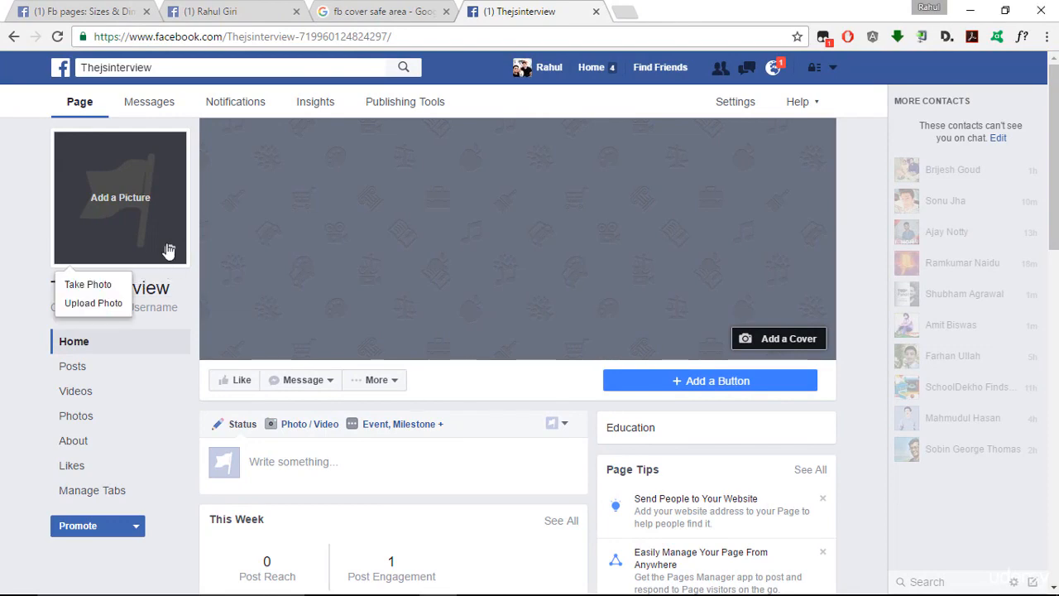
left_click(114, 303)
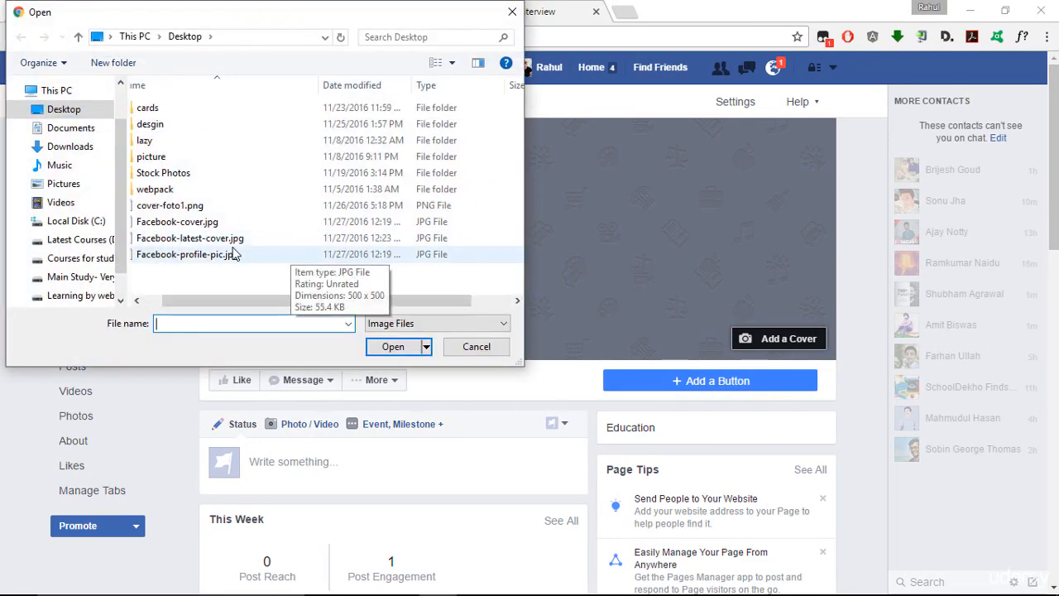
double_click(262, 258)
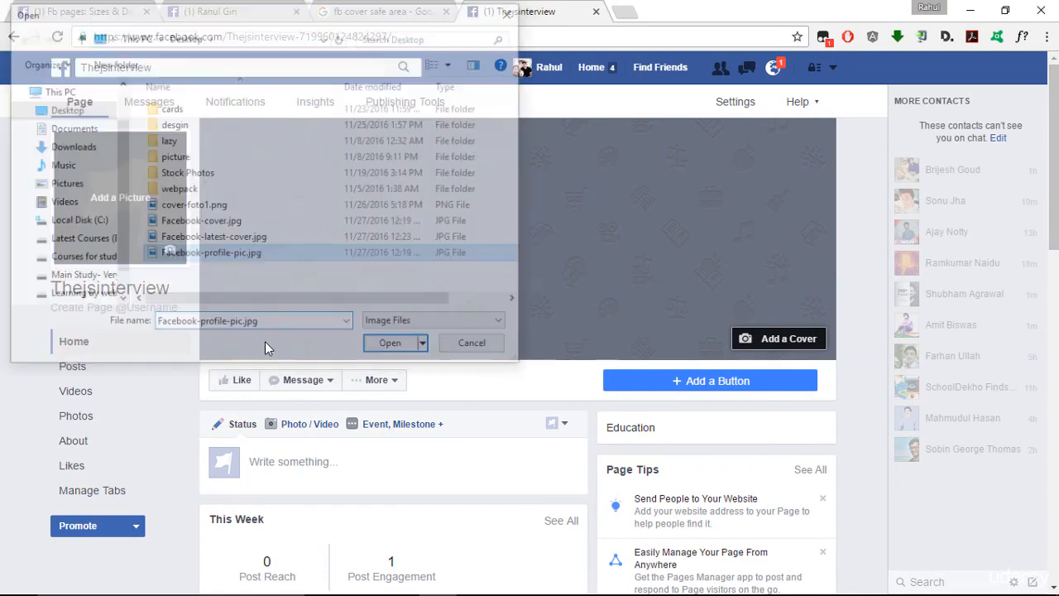
mouse_move(291, 395)
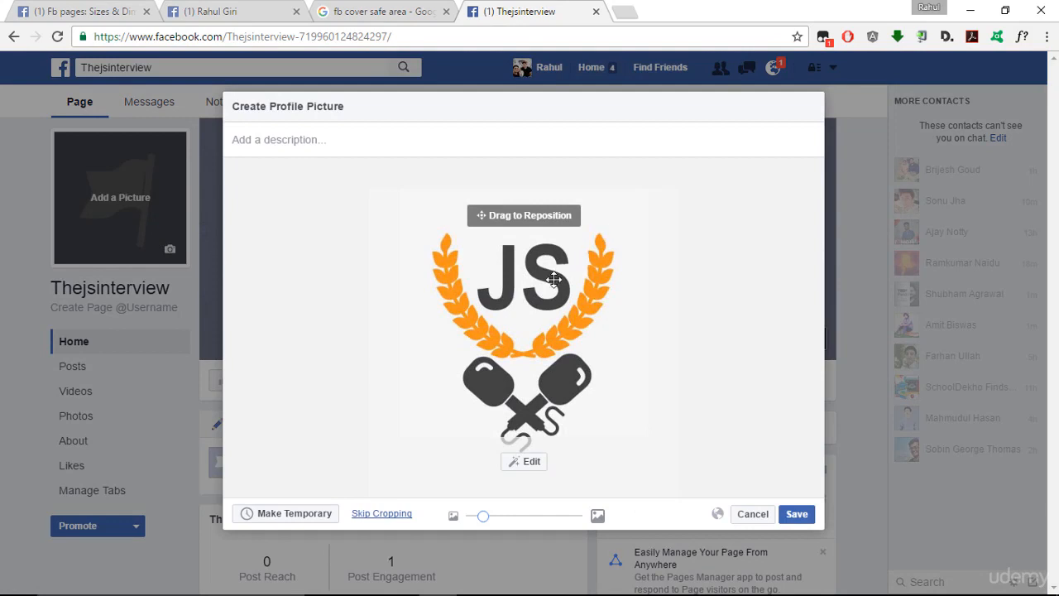
left_click_drag(549, 283, 547, 255)
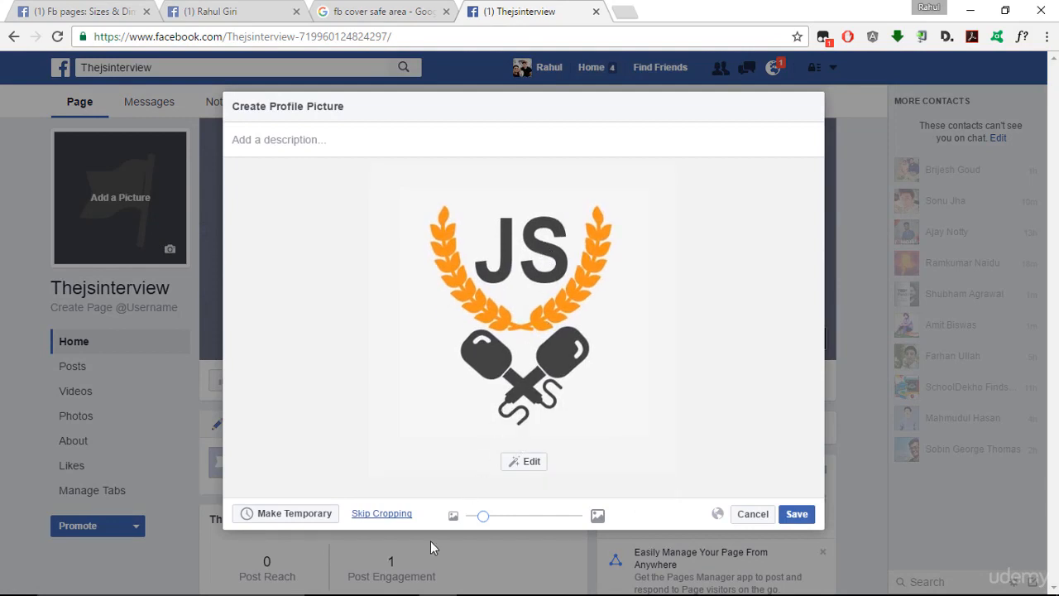
left_click_drag(483, 515, 438, 516)
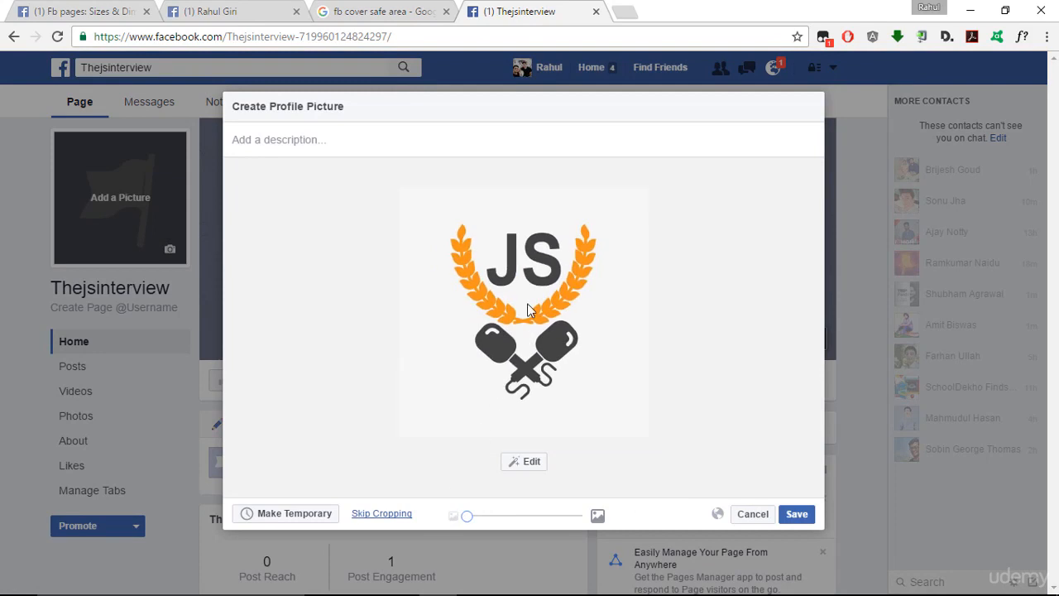
left_click(795, 515)
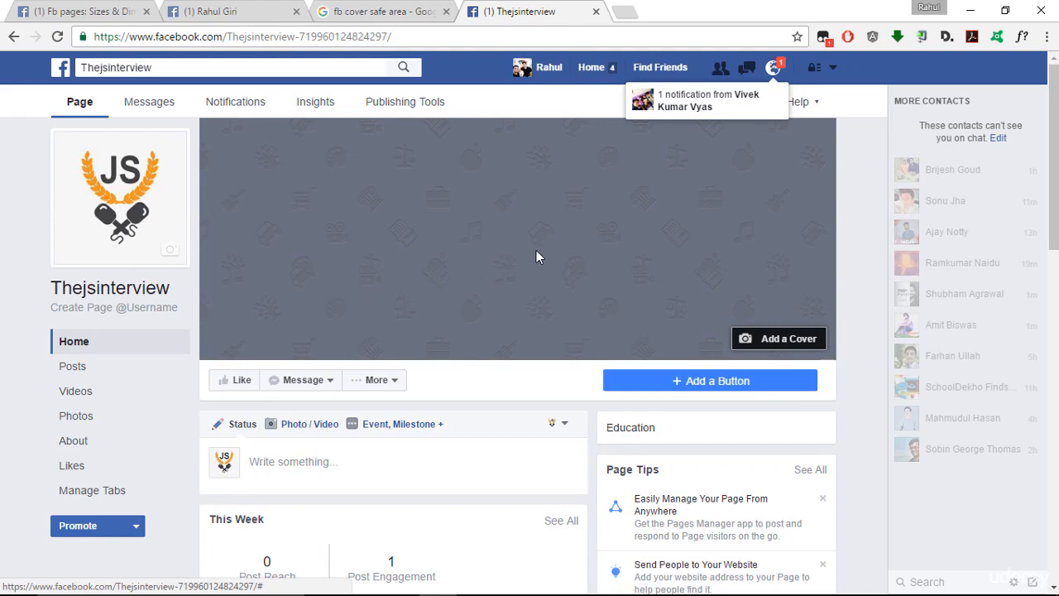
- Upload Facebook-latest-cover.jpg from the Desktop as the page's cover photo and save it
left_click(797, 341)
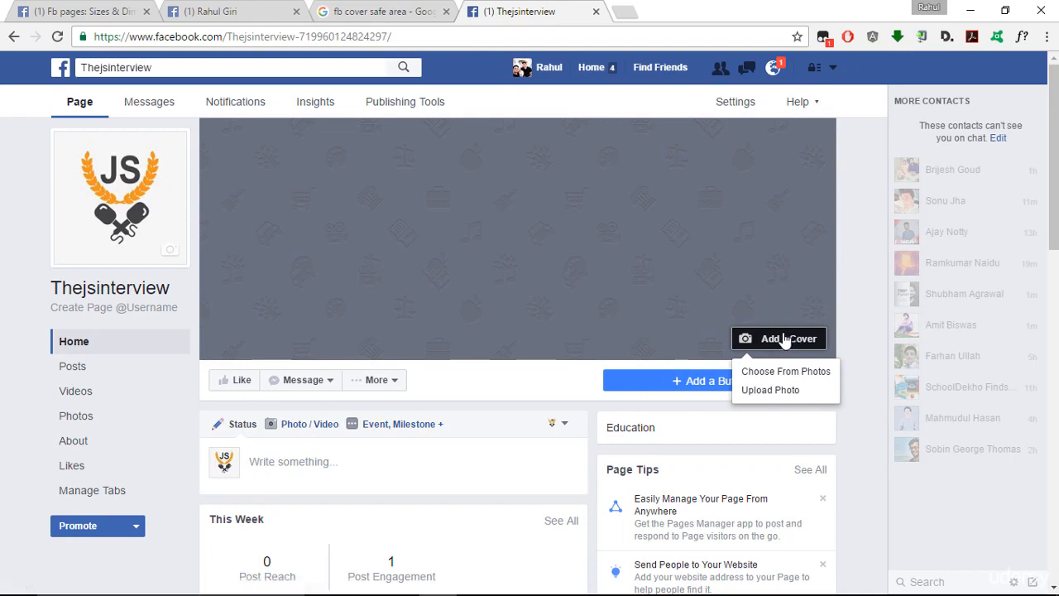
left_click(783, 401)
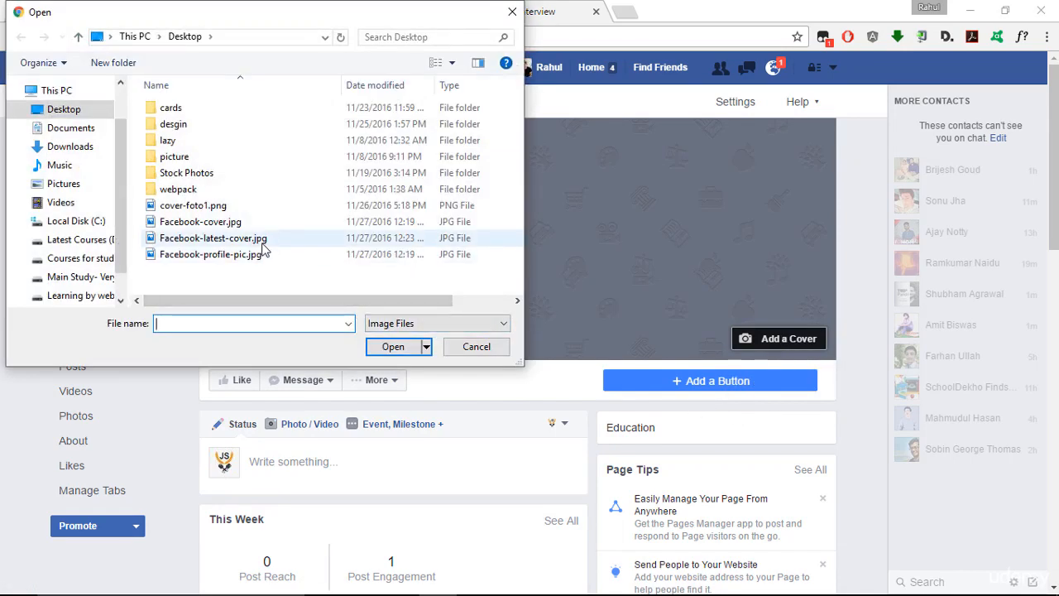
double_click(263, 239)
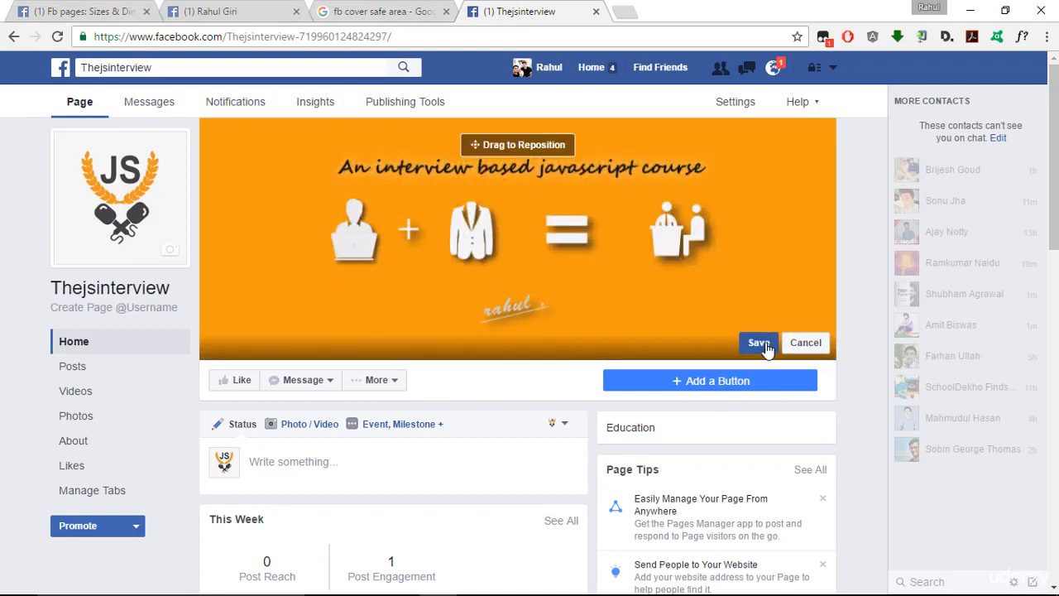
left_click(760, 342)
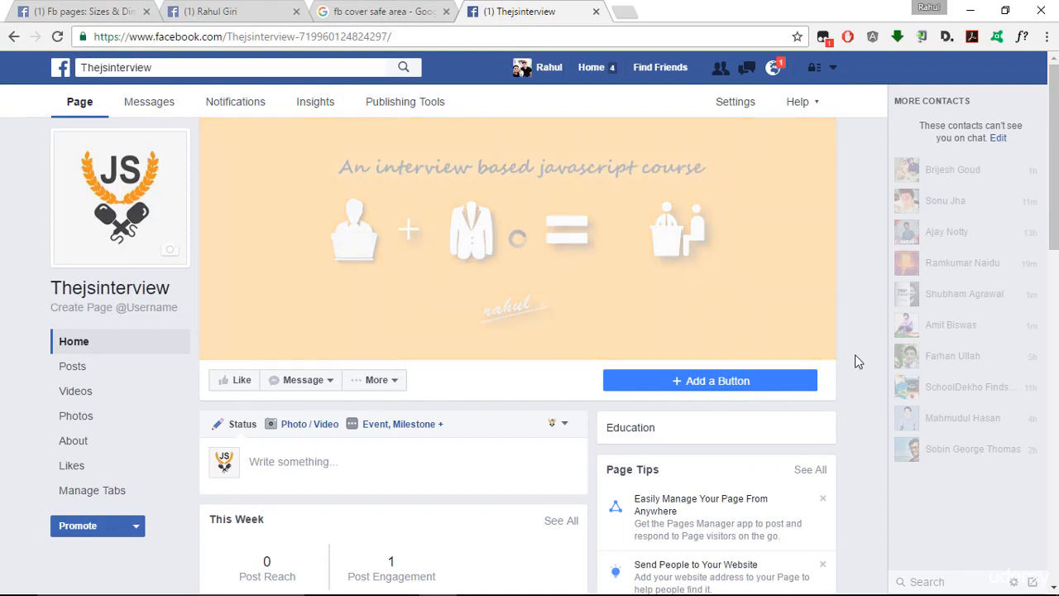